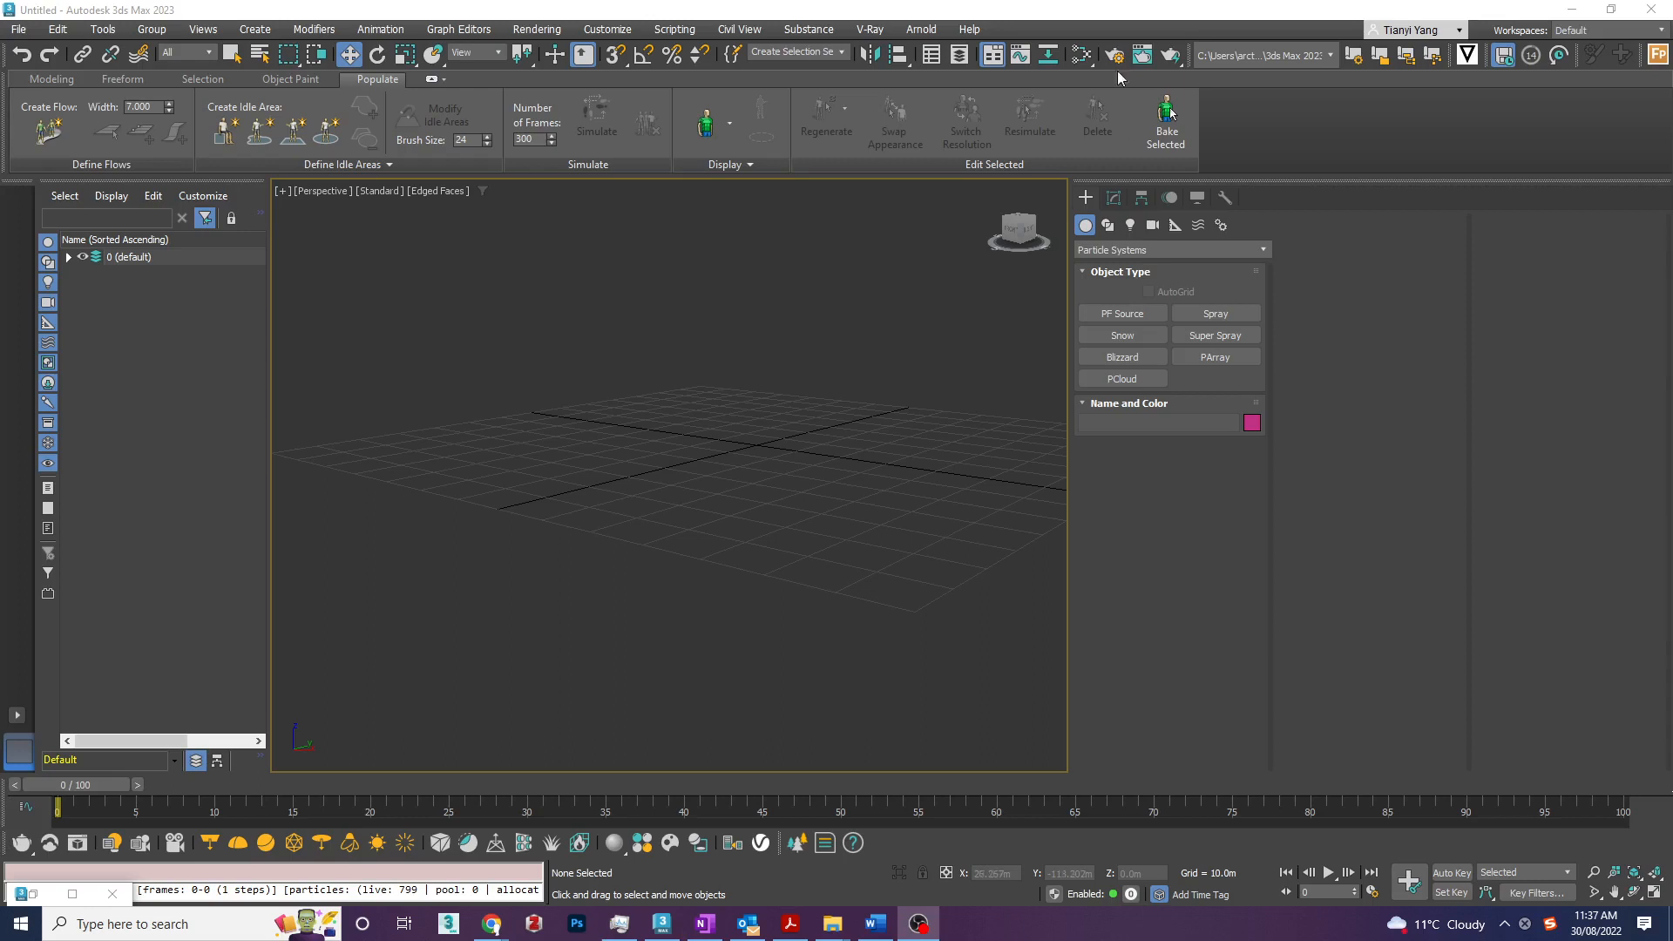
- Place a PF Source particle emitter about 27 by 35 m on the grid and delete it
click(1133, 250)
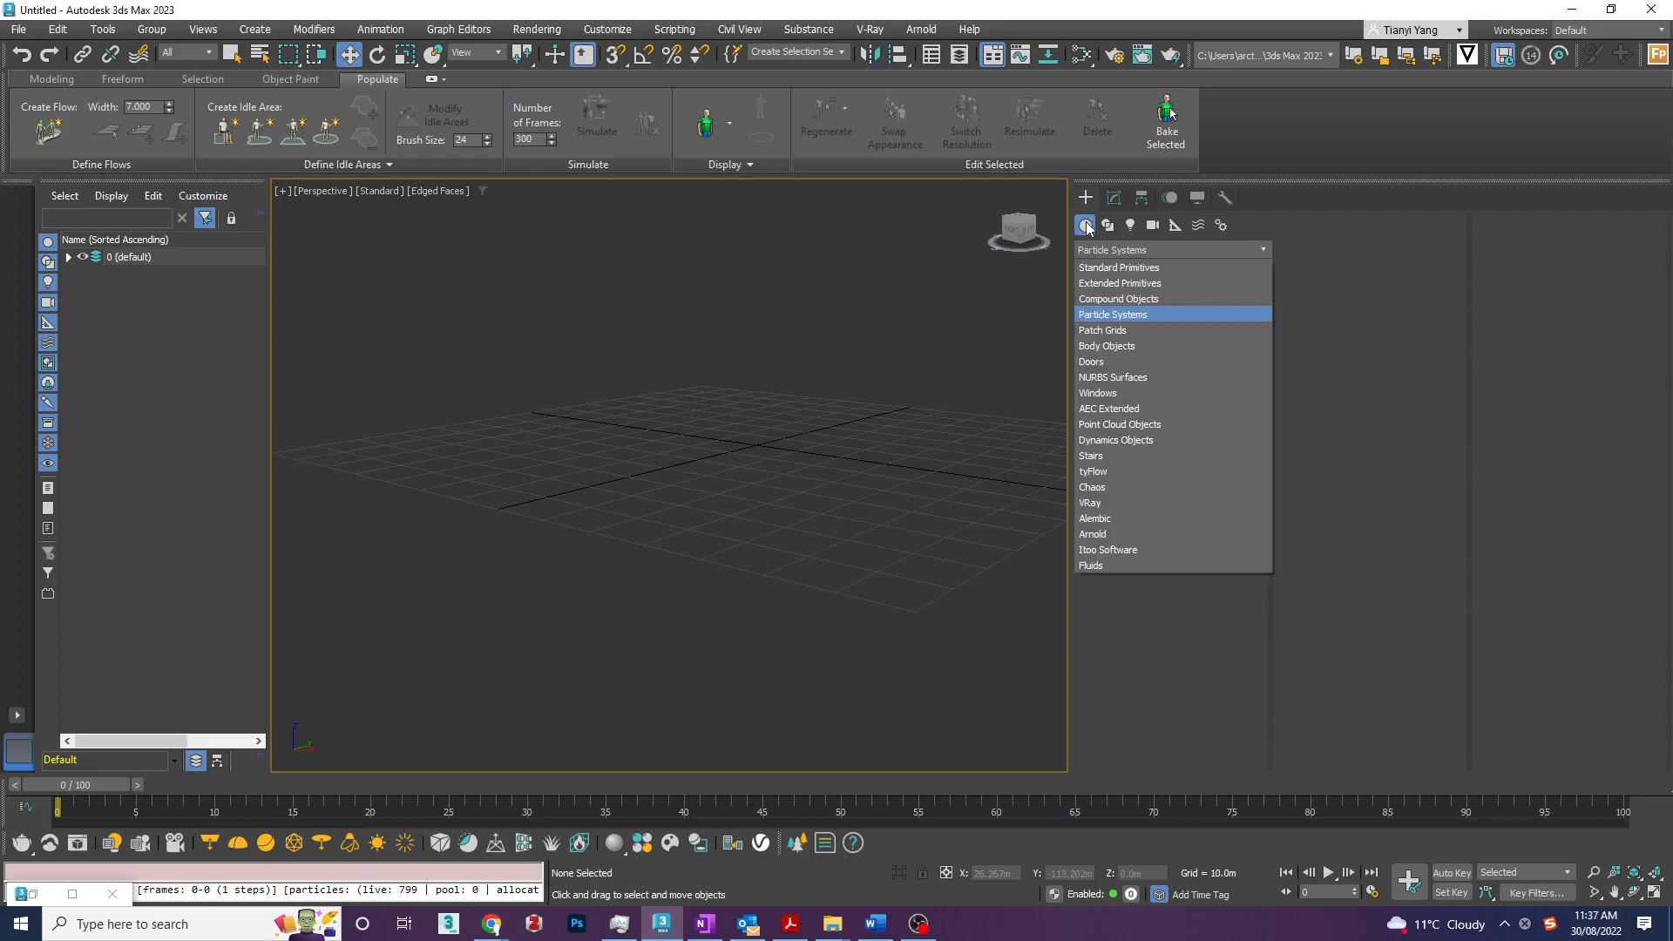
click(1129, 314)
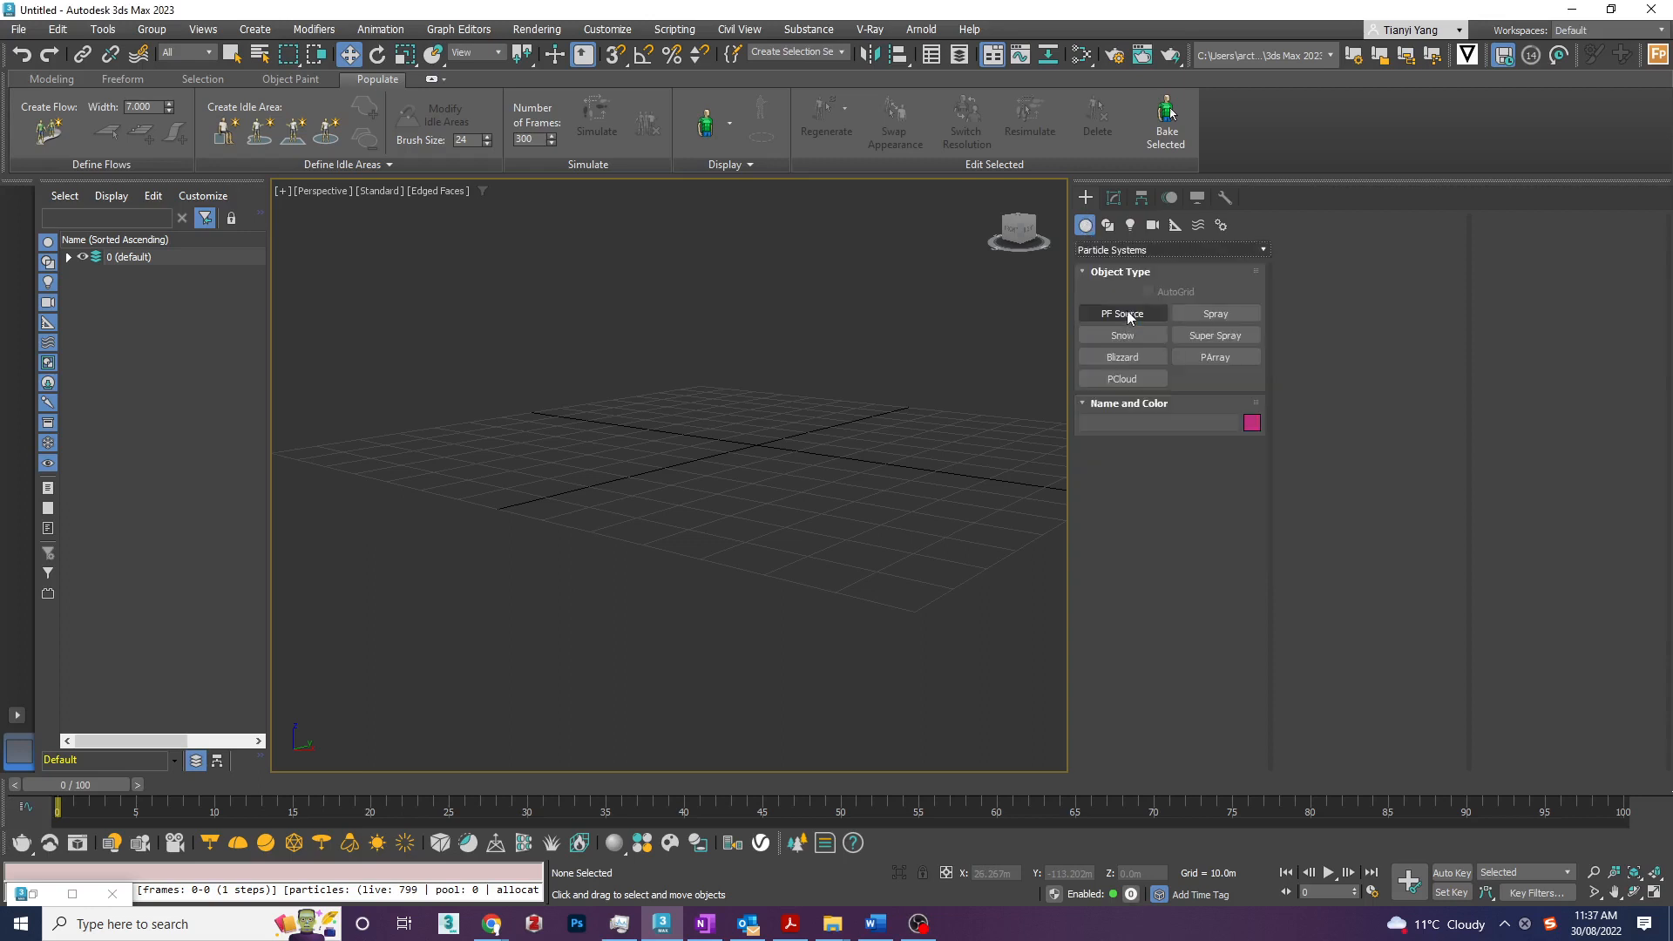
click(1132, 315)
drag(620, 500, 811, 542)
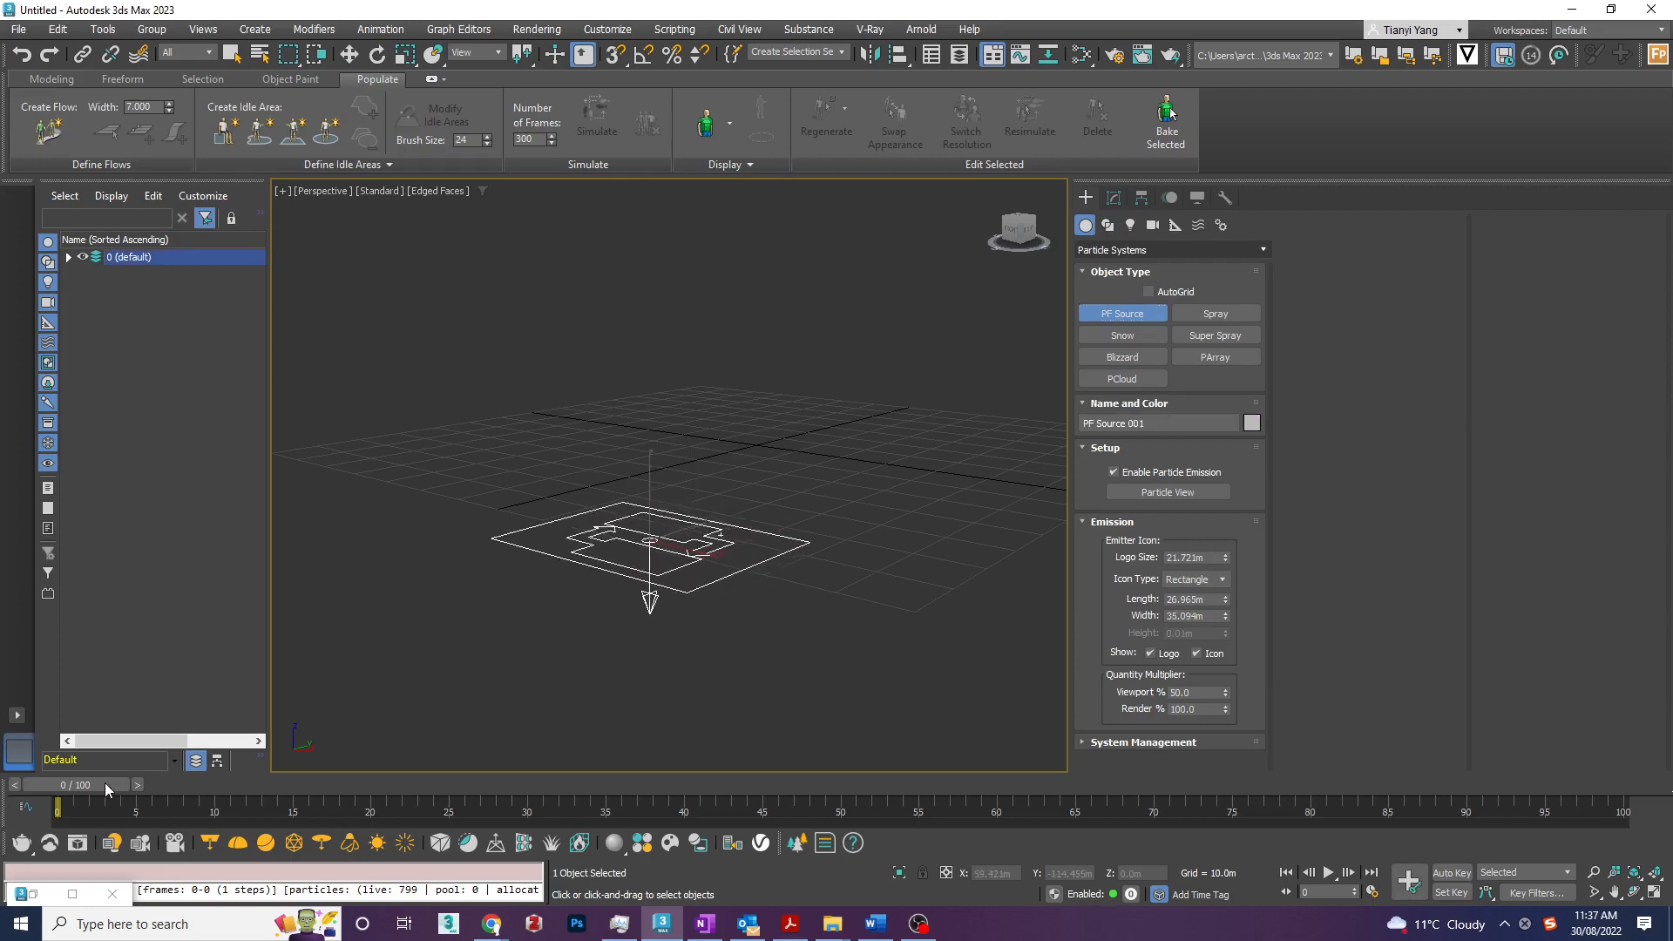
drag(104, 783, 58, 840)
key(Delete)
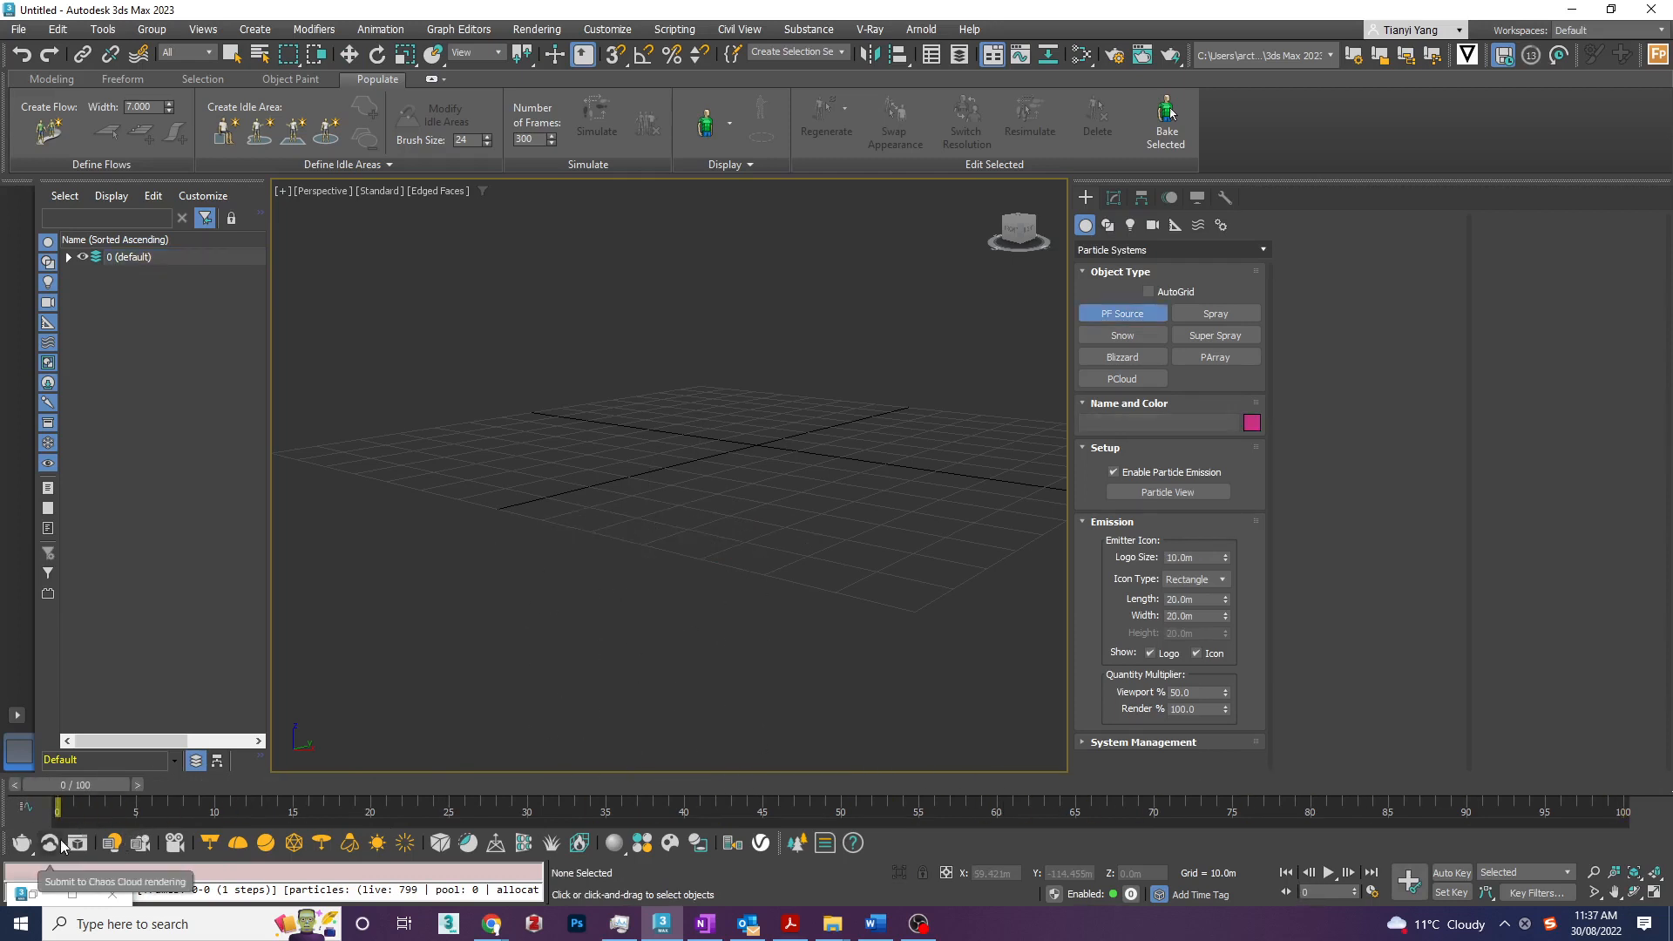
- Create a tyFlow object with an icon about 9.6 m in size near the grid's centre and show its parameters
click(1164, 244)
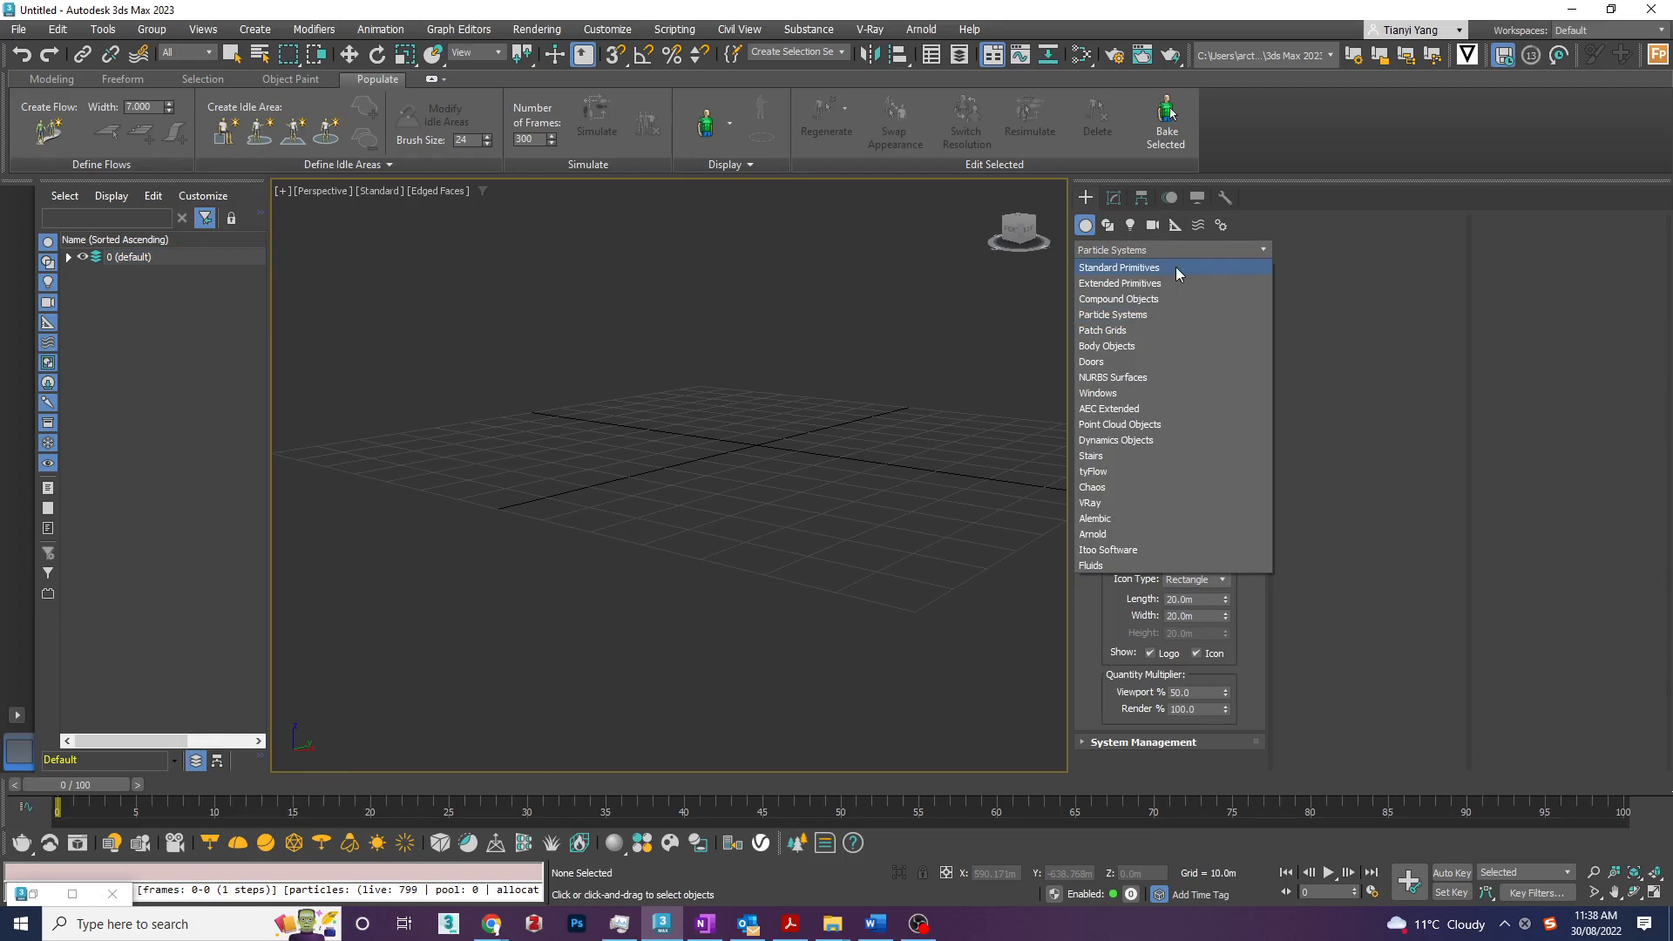
click(1175, 267)
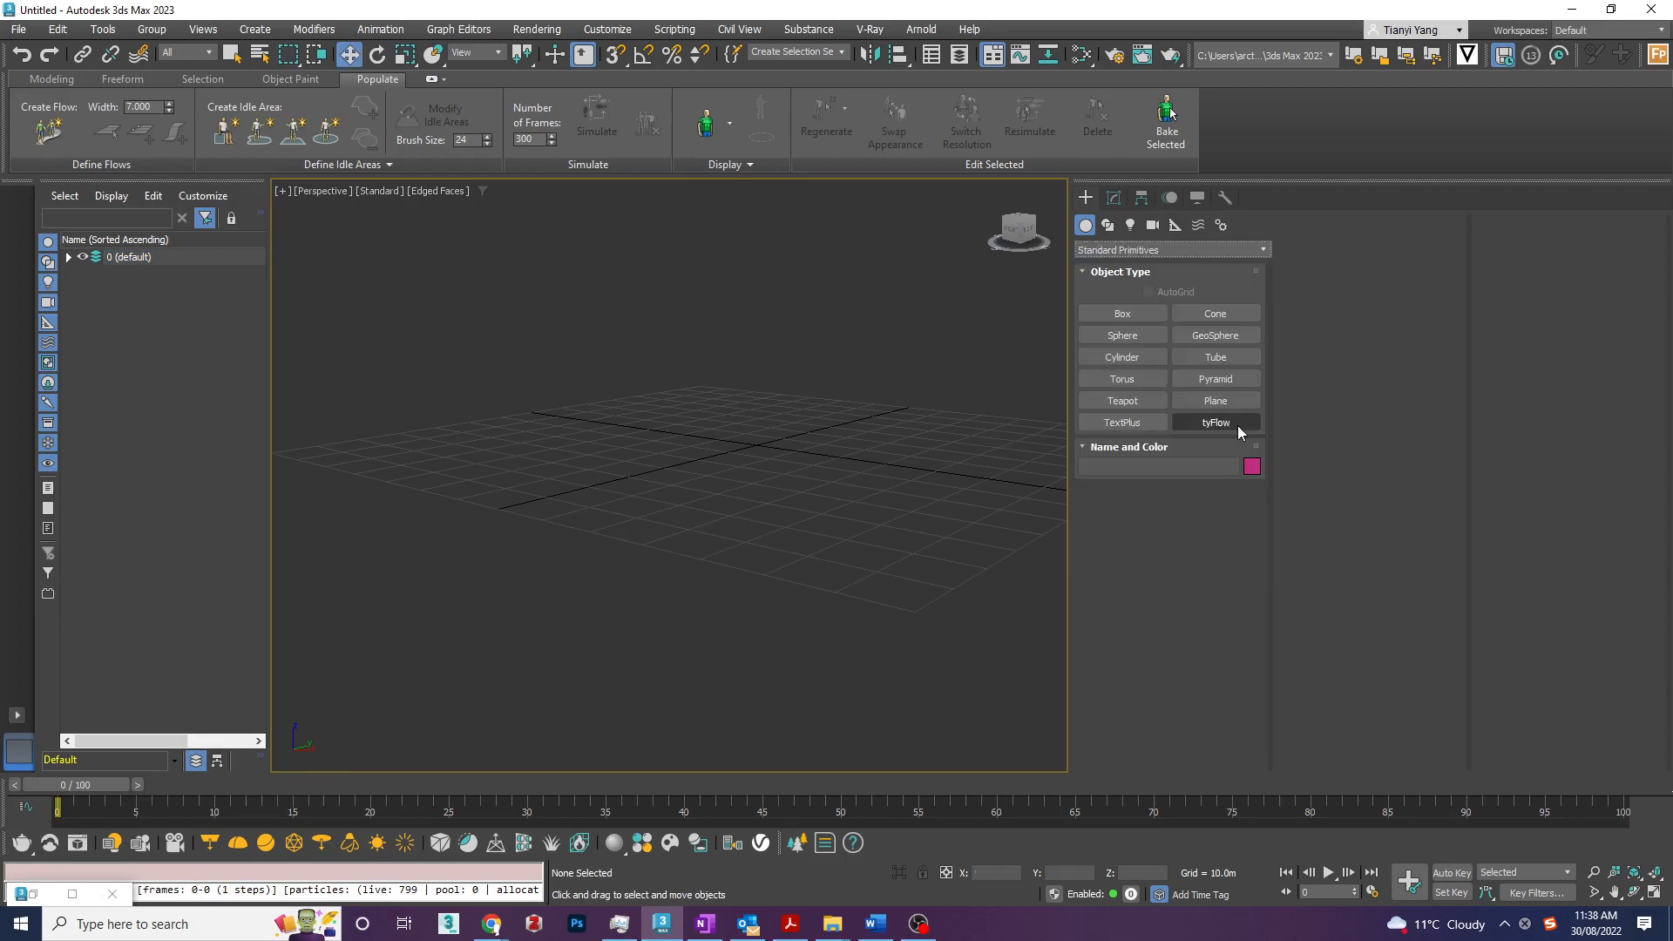
click(1238, 425)
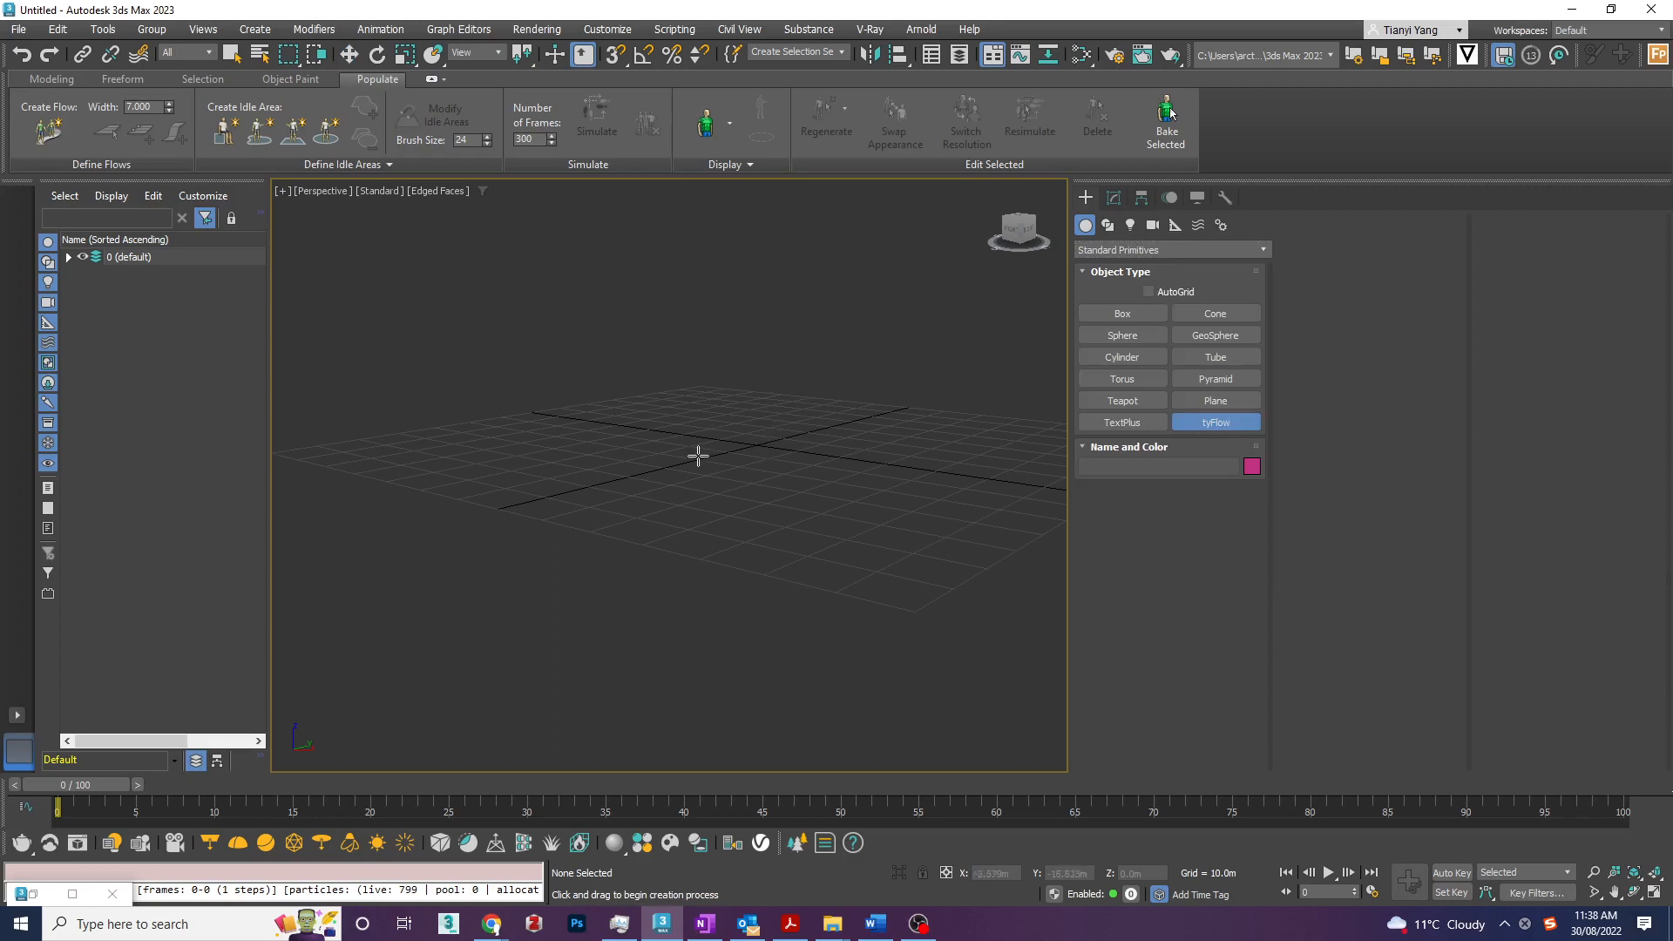
drag(674, 451, 693, 474)
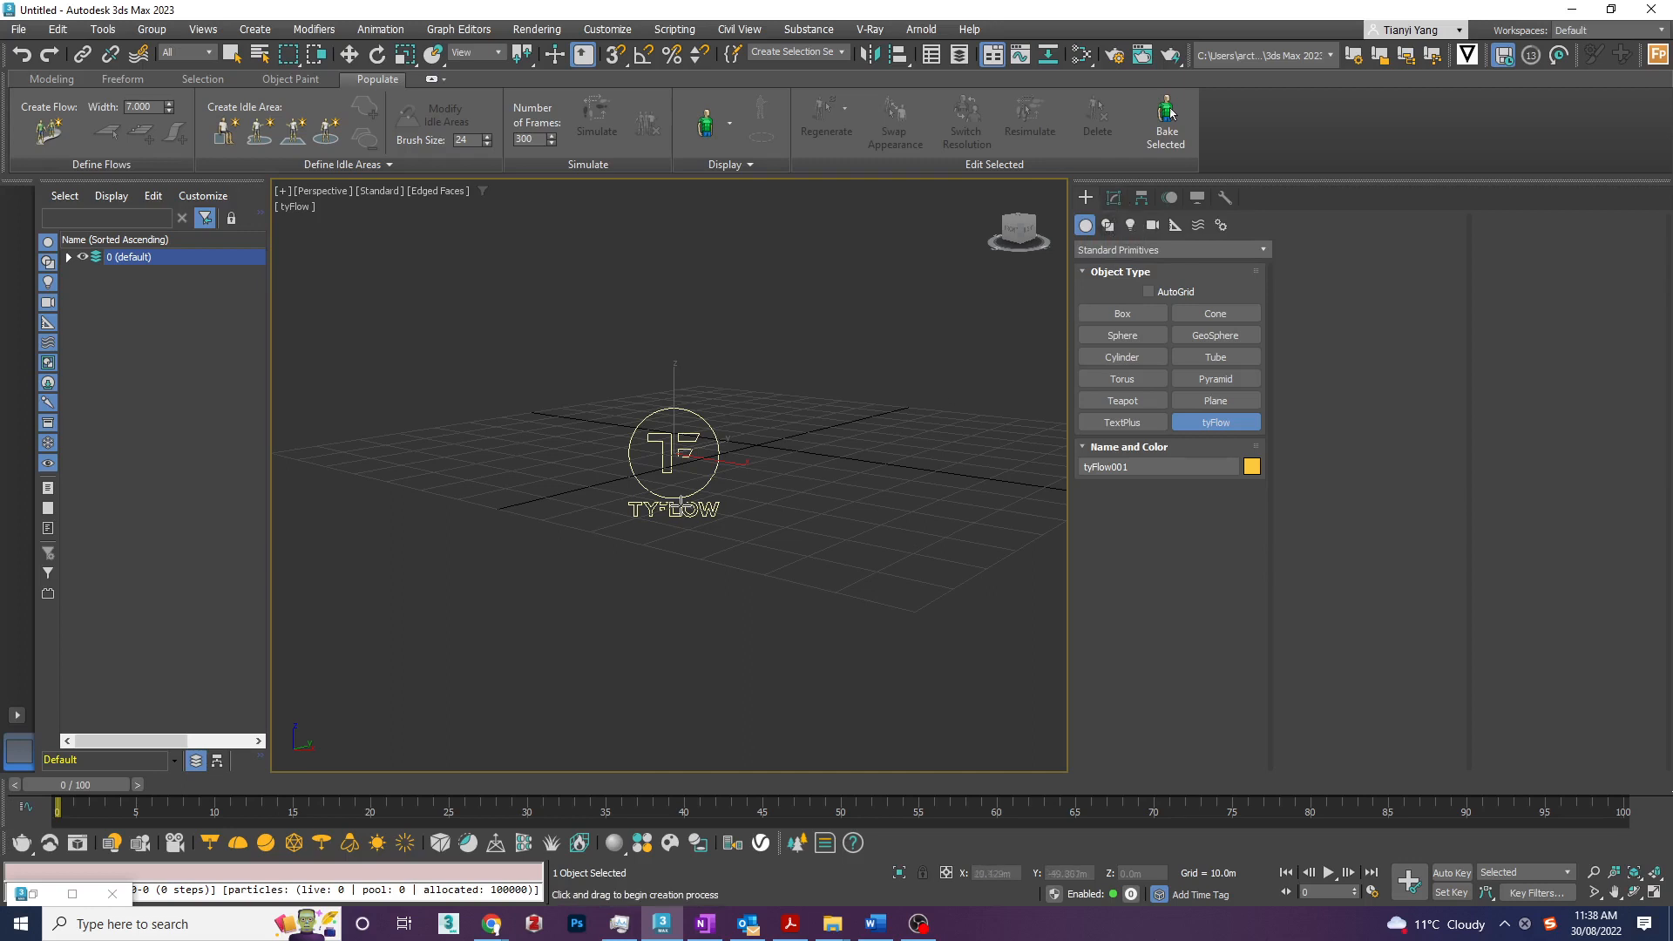
click(1121, 201)
key(w)
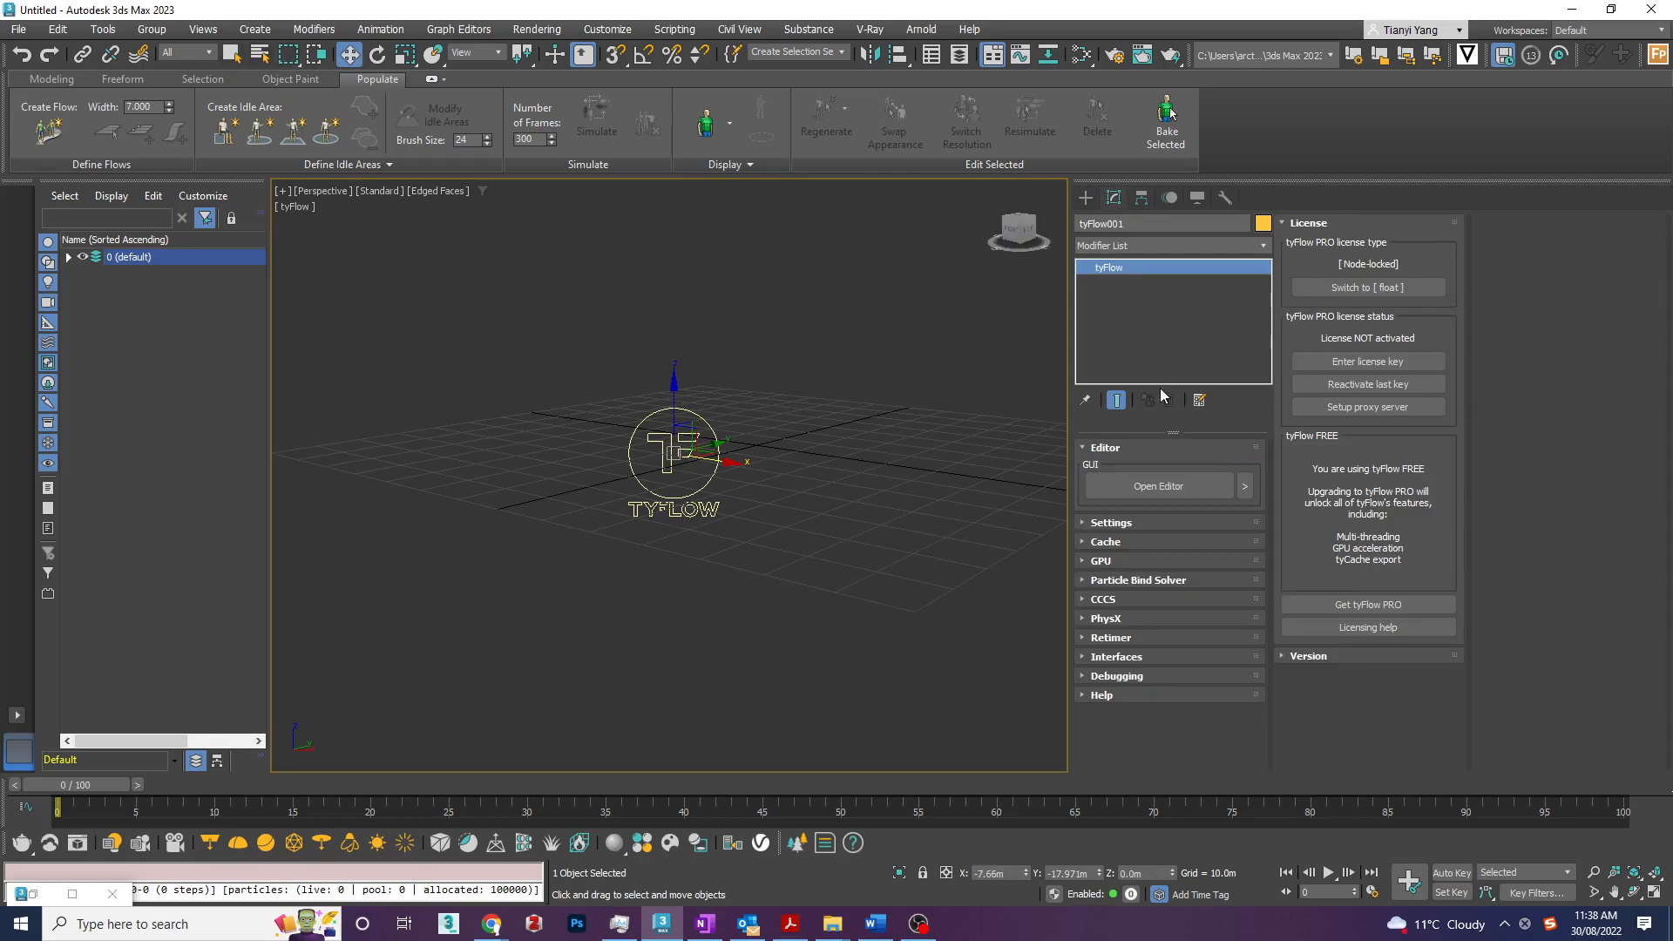
- Open the tyFlow editor for a first look, move it aside and close it
click(1168, 488)
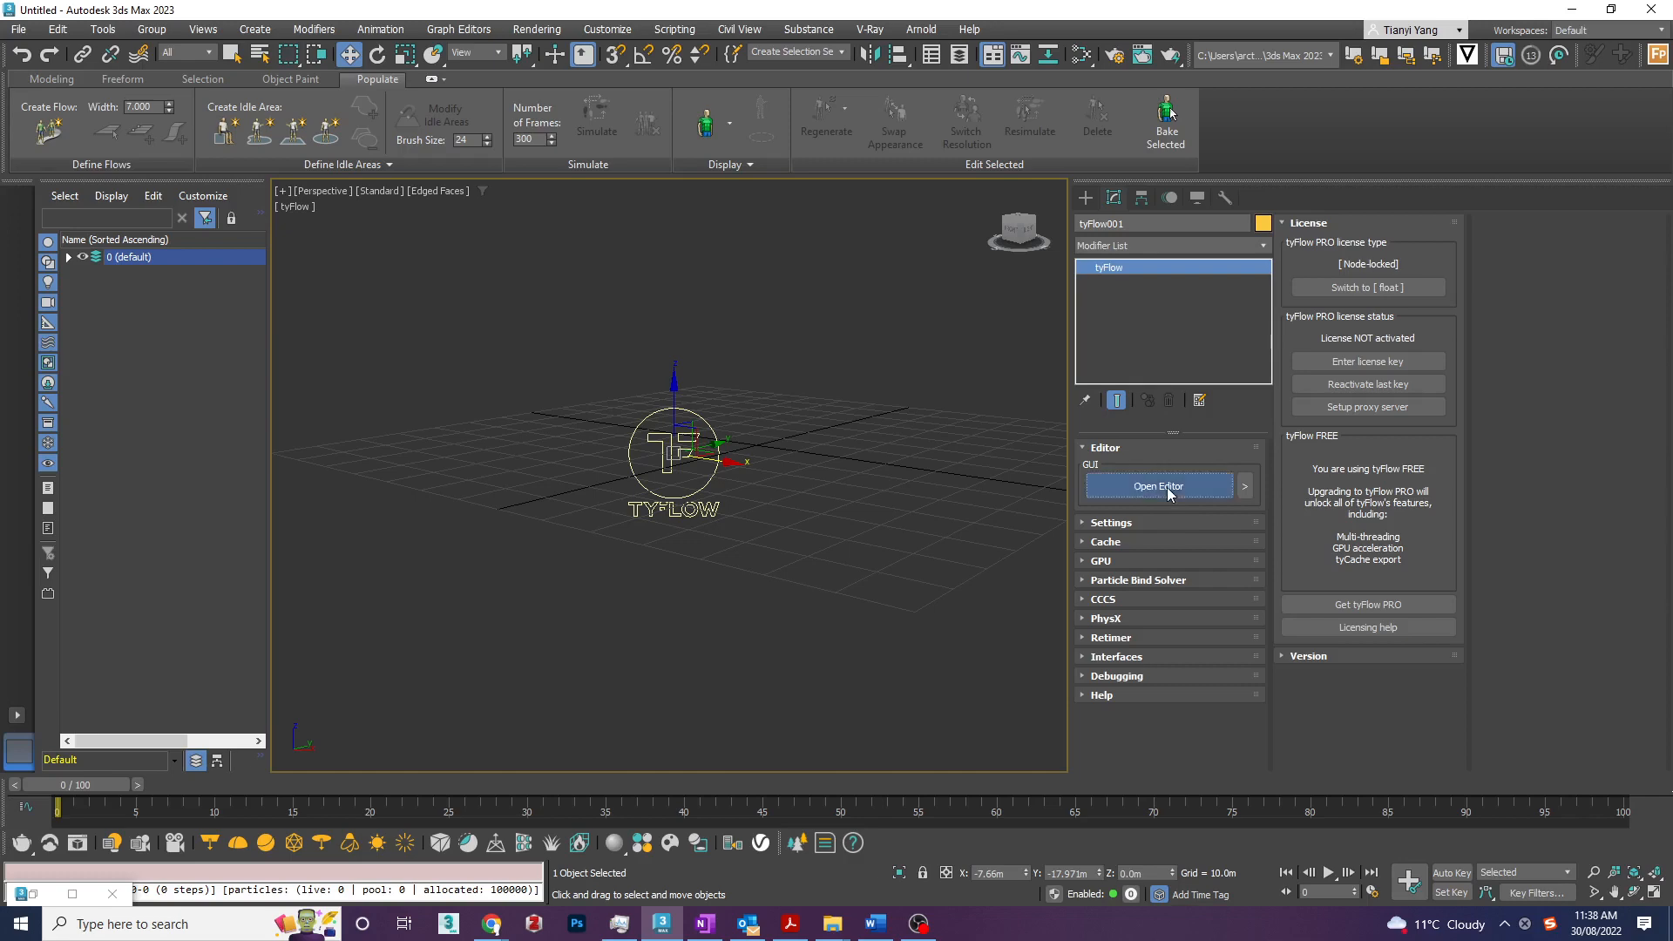
drag(1120, 153, 970, 161)
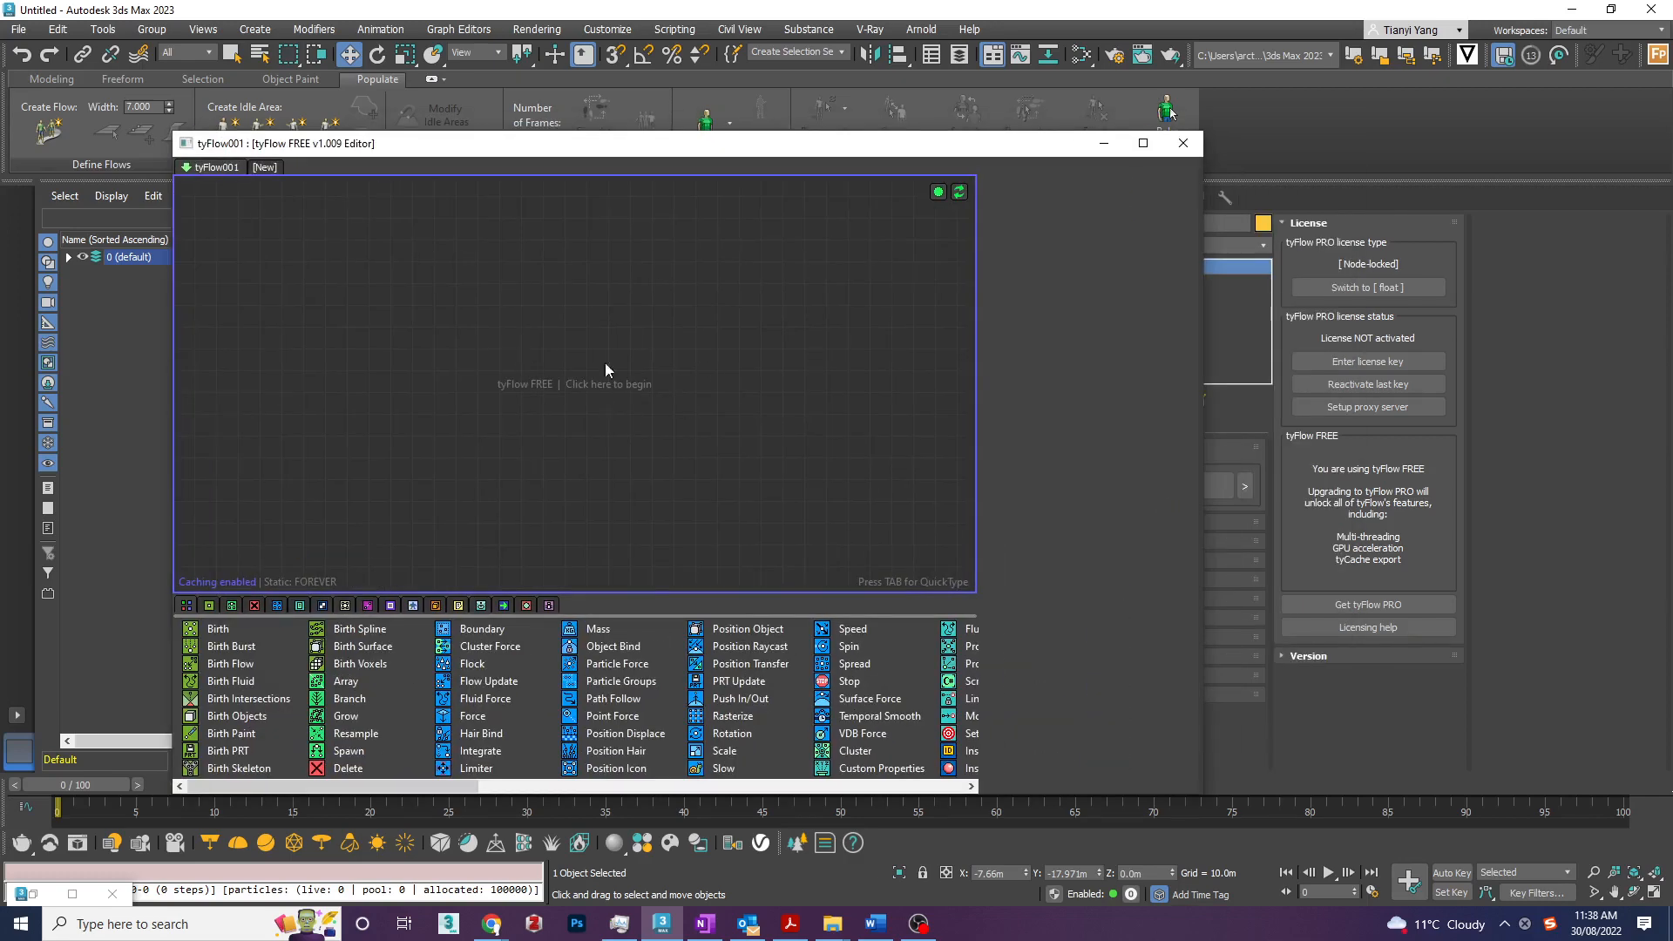
drag(950, 156, 766, 160)
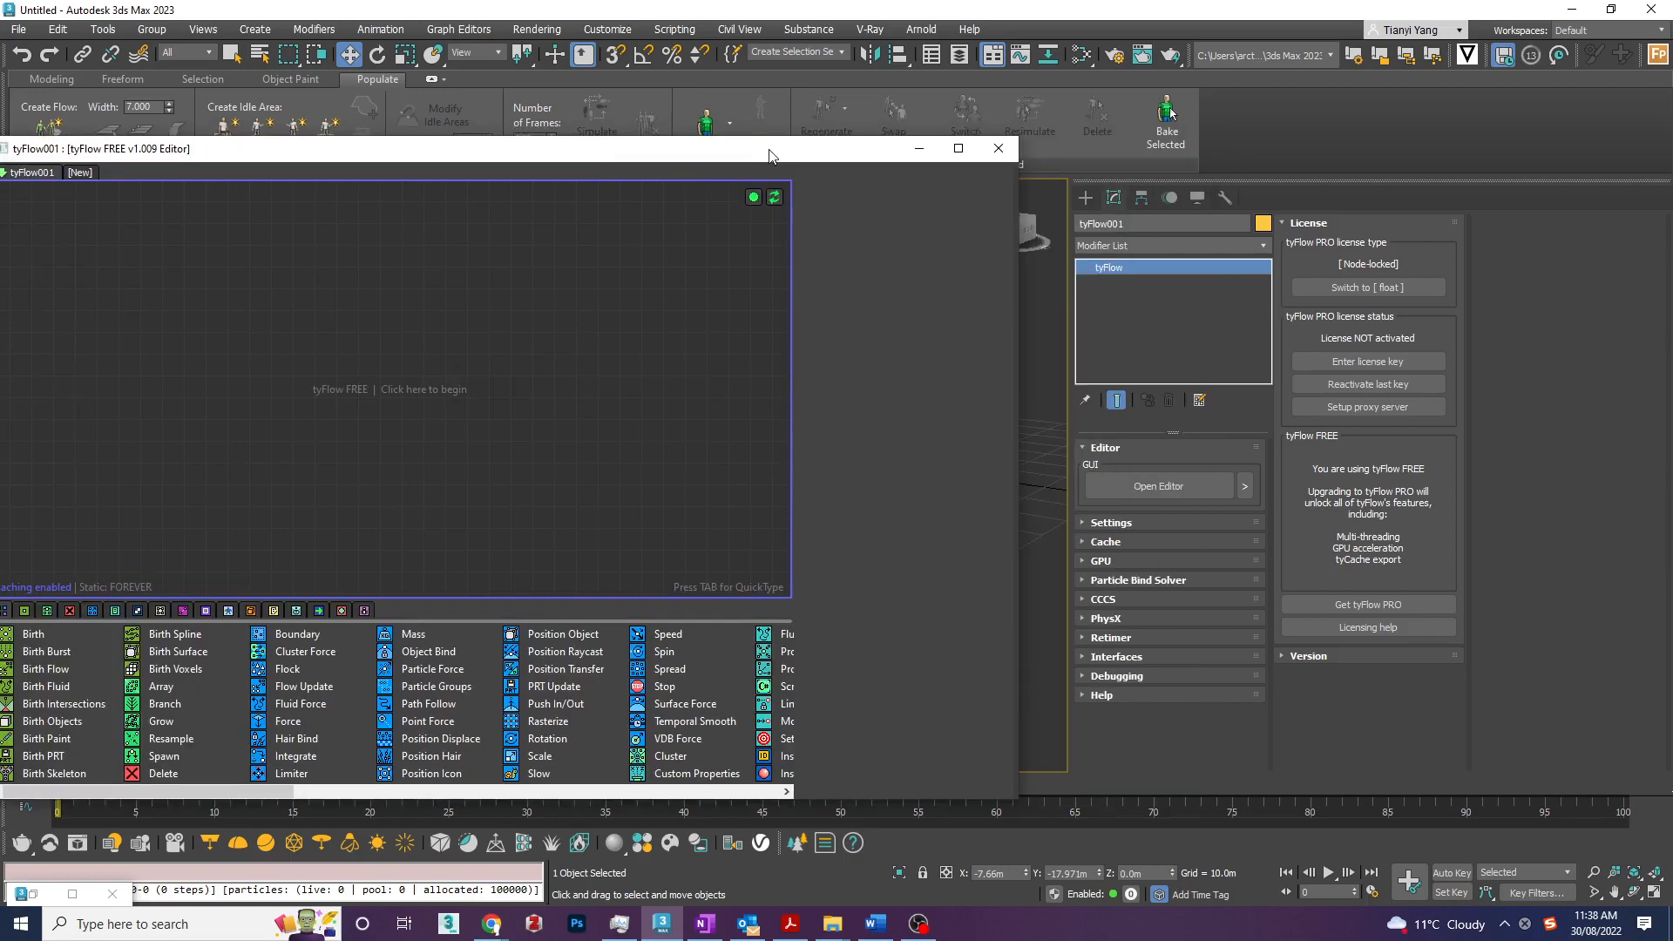
click(998, 148)
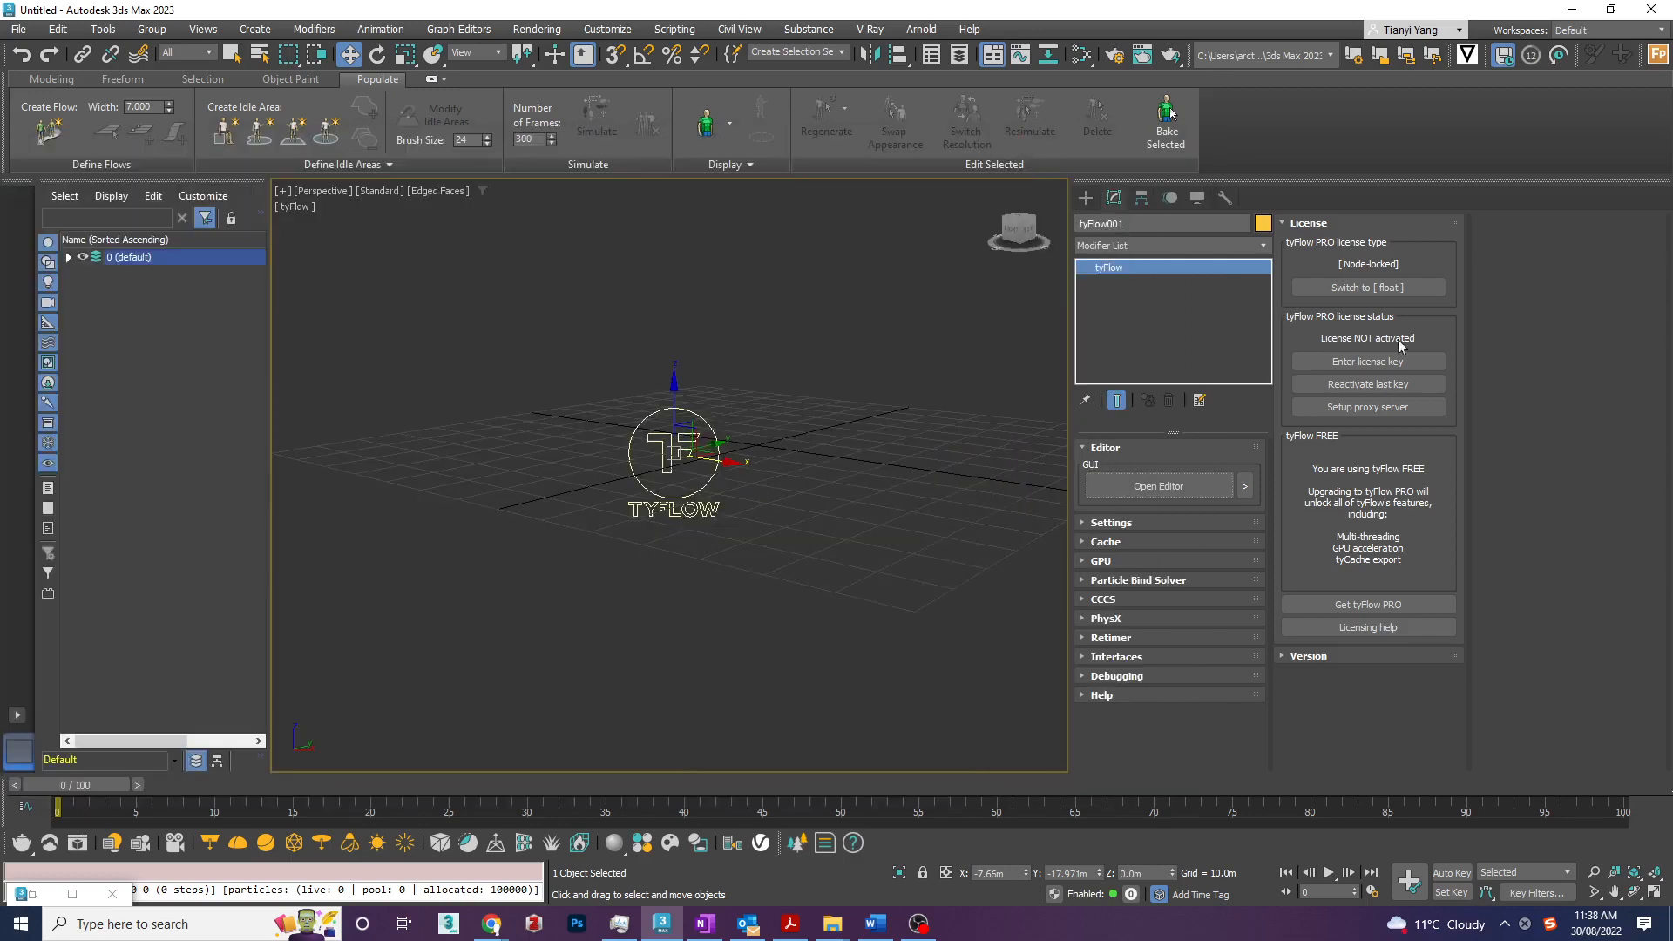
- Review the tyFlow object's general settings and the time step choices, keeping the time step at Frame
click(1135, 521)
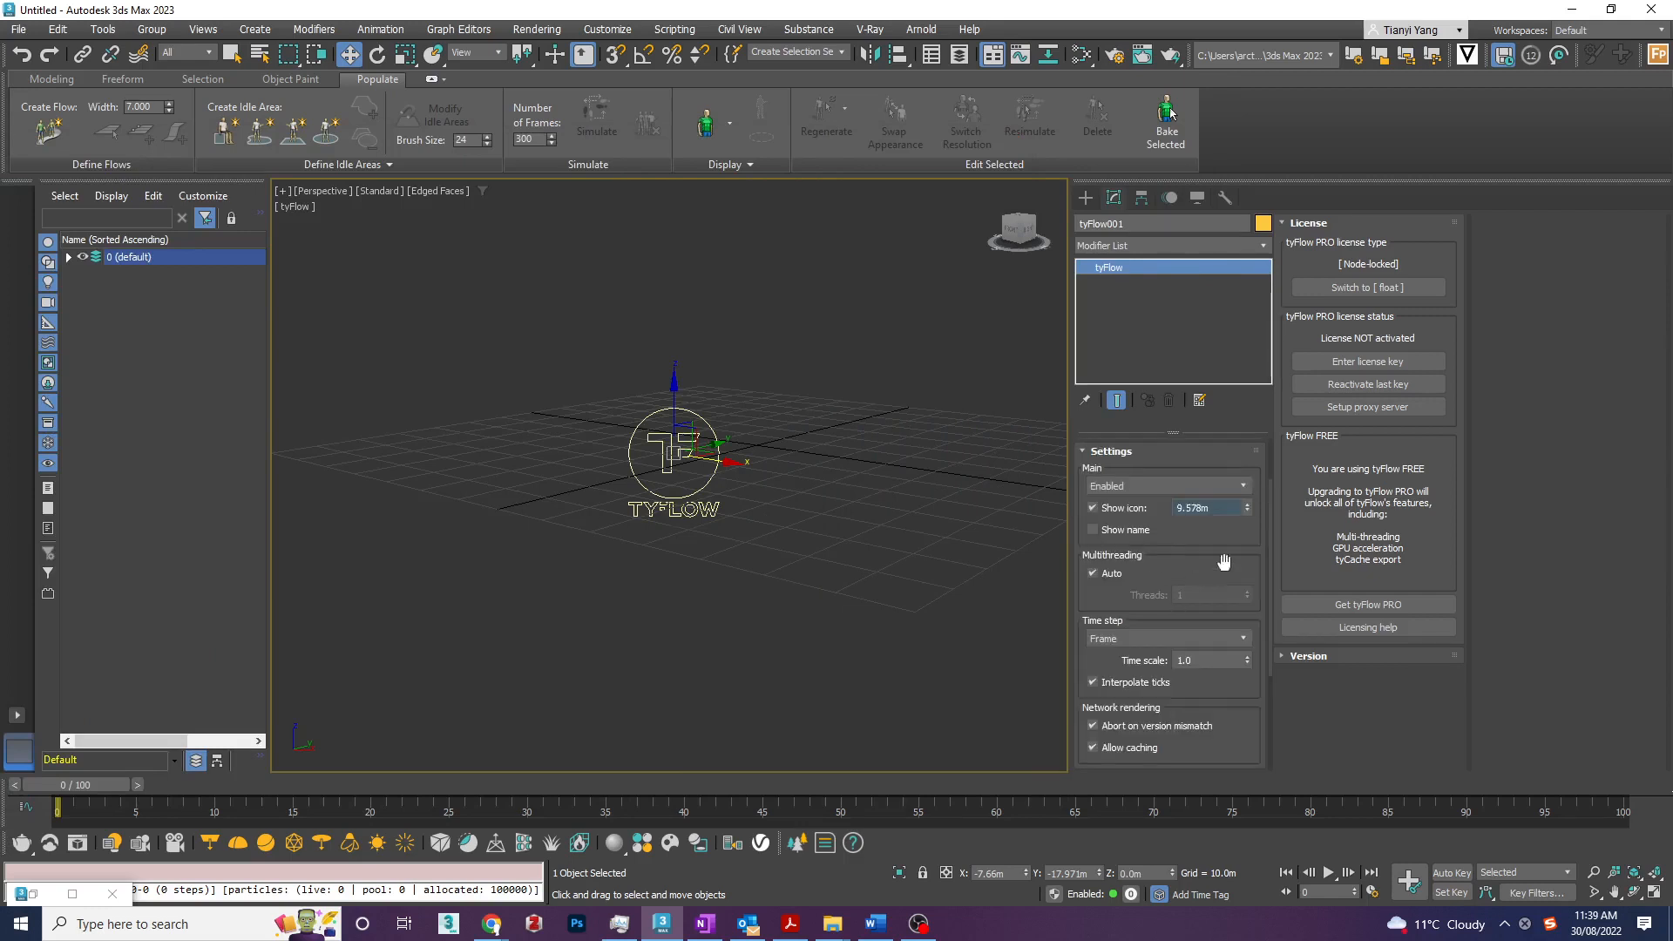
drag(1272, 500, 1279, 582)
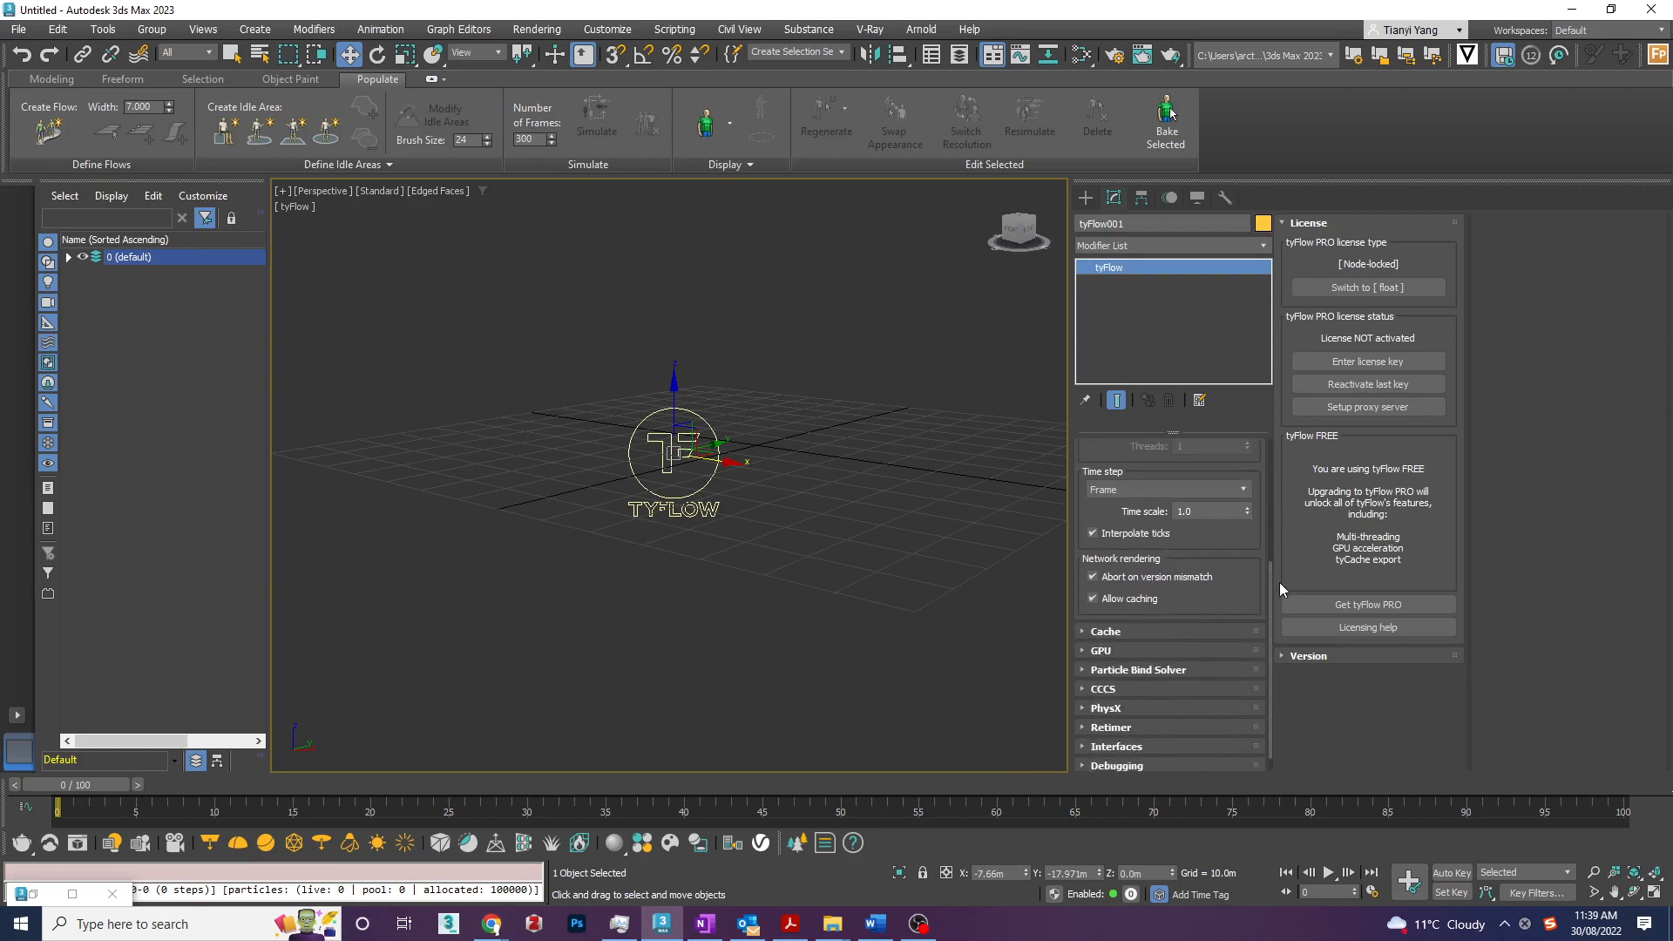
click(1126, 486)
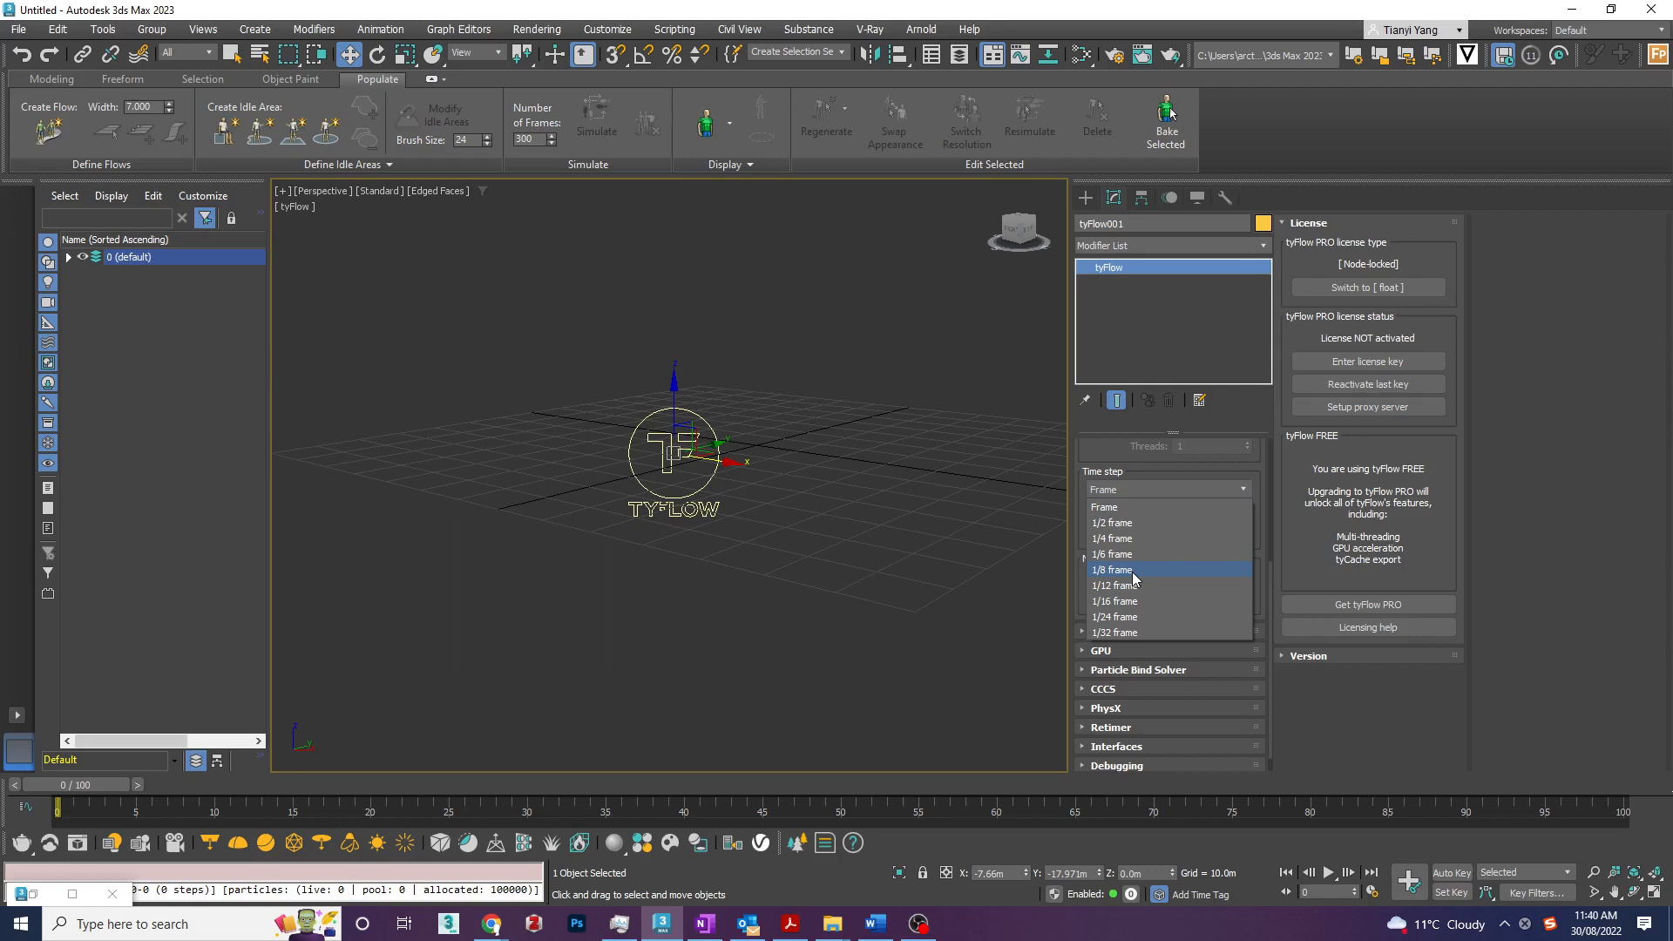
click(1124, 504)
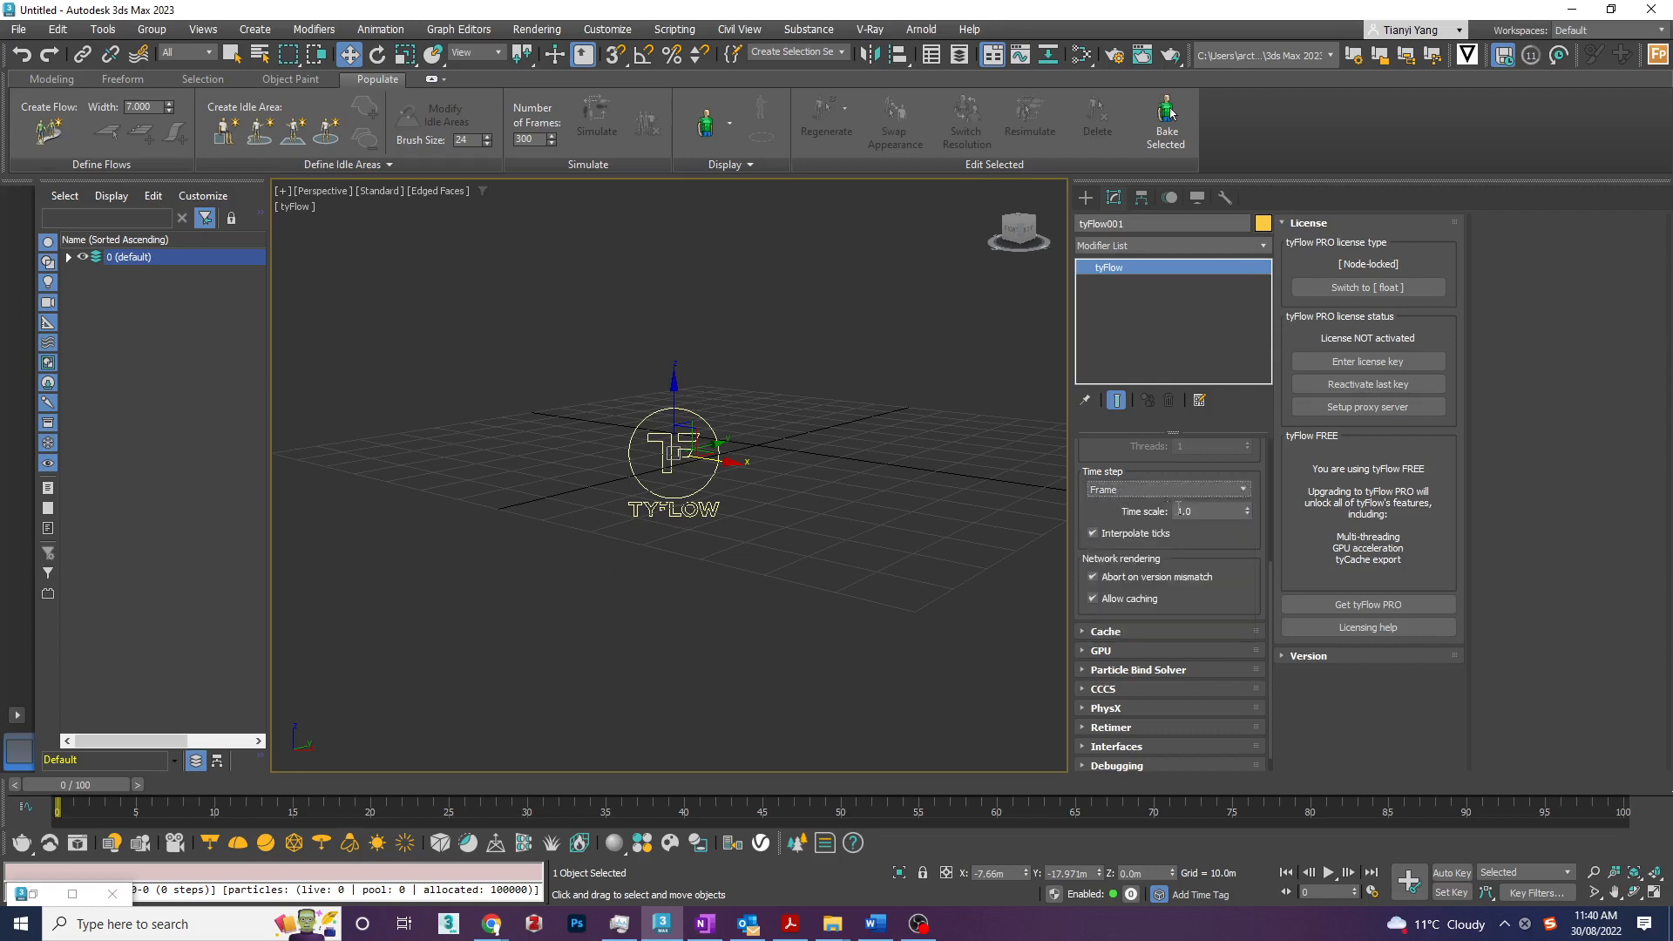
- Inspect the tyFlow object's GPU and Cache options, collapsing the settings when finished
click(1162, 651)
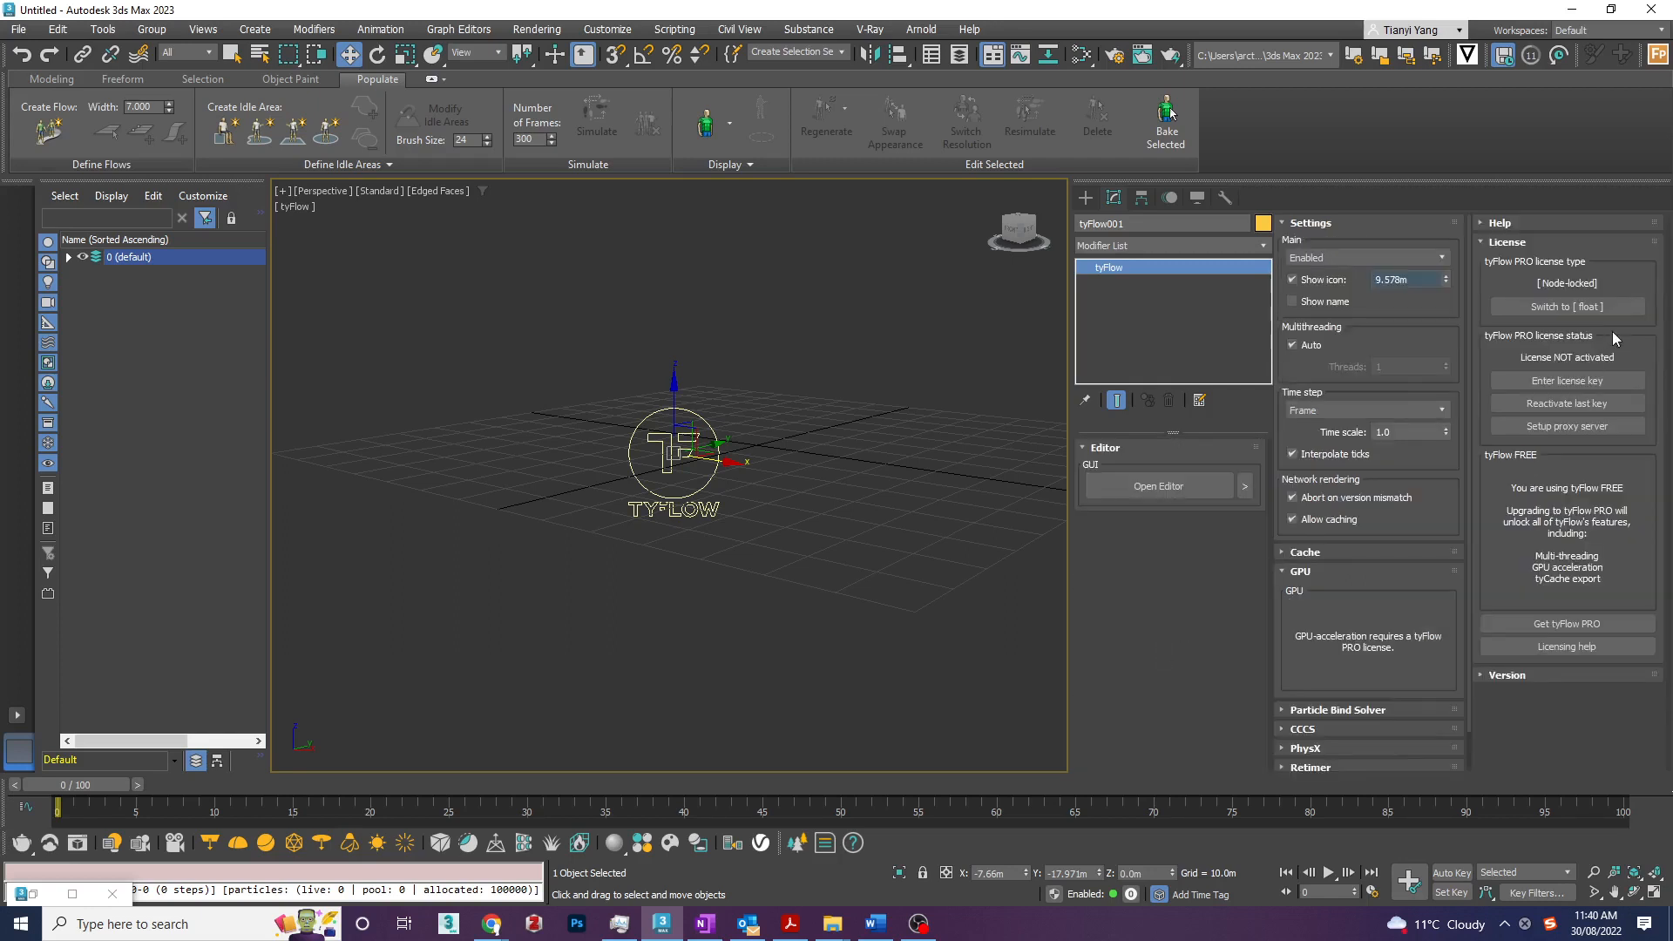
click(1326, 224)
click(1325, 261)
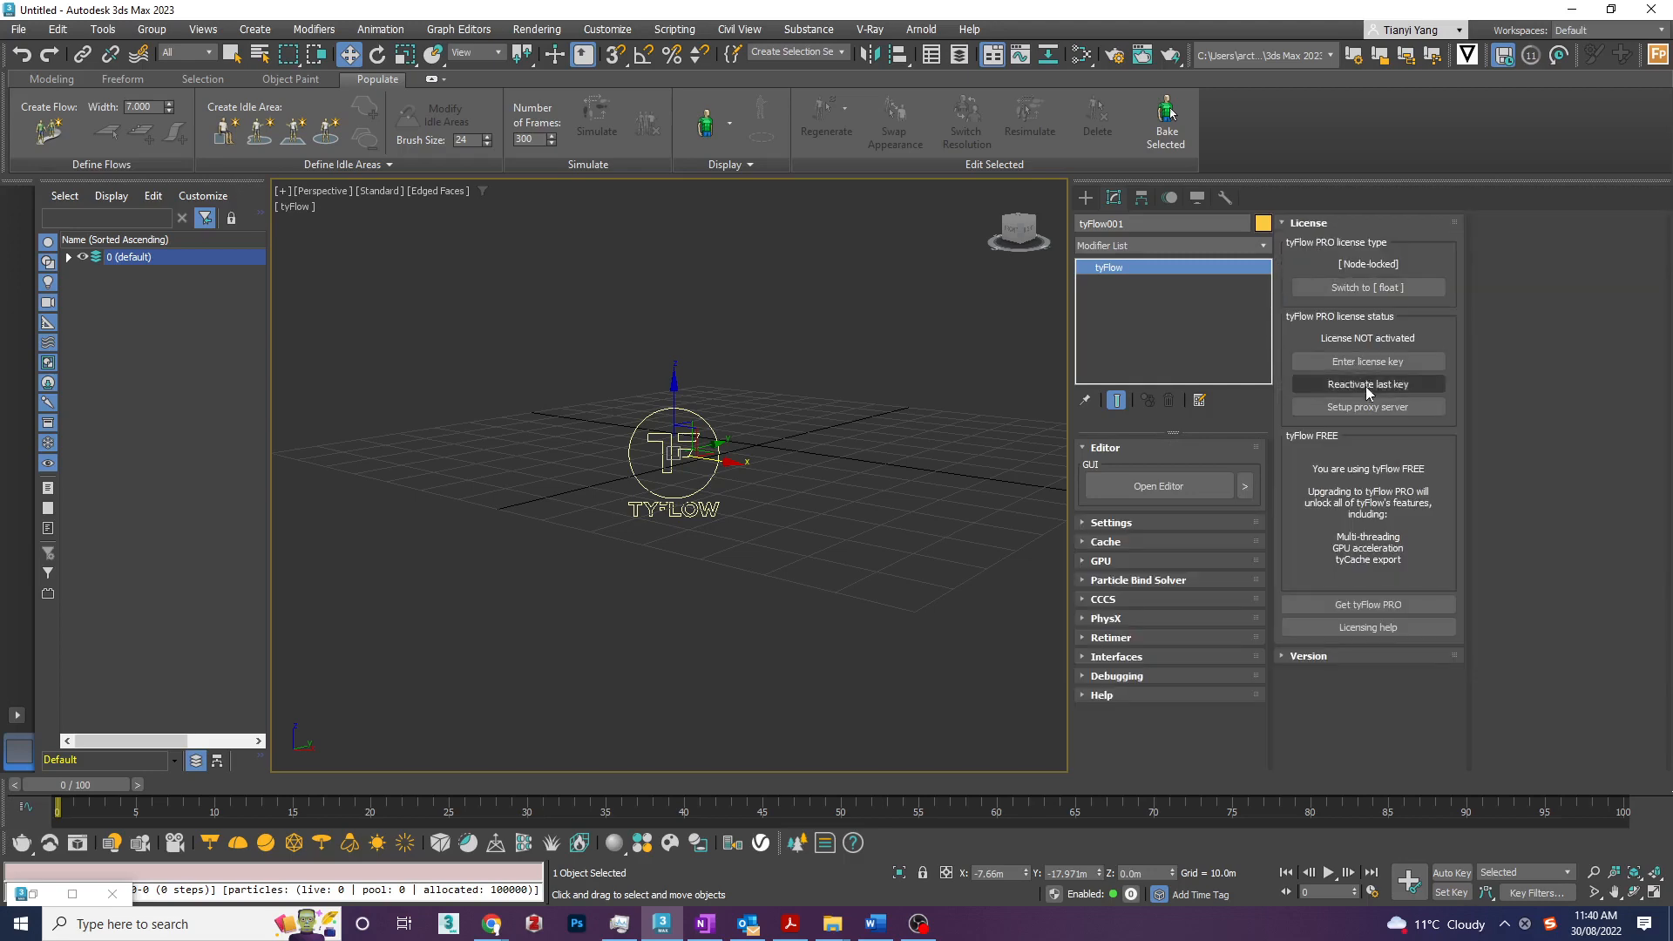
click(1107, 542)
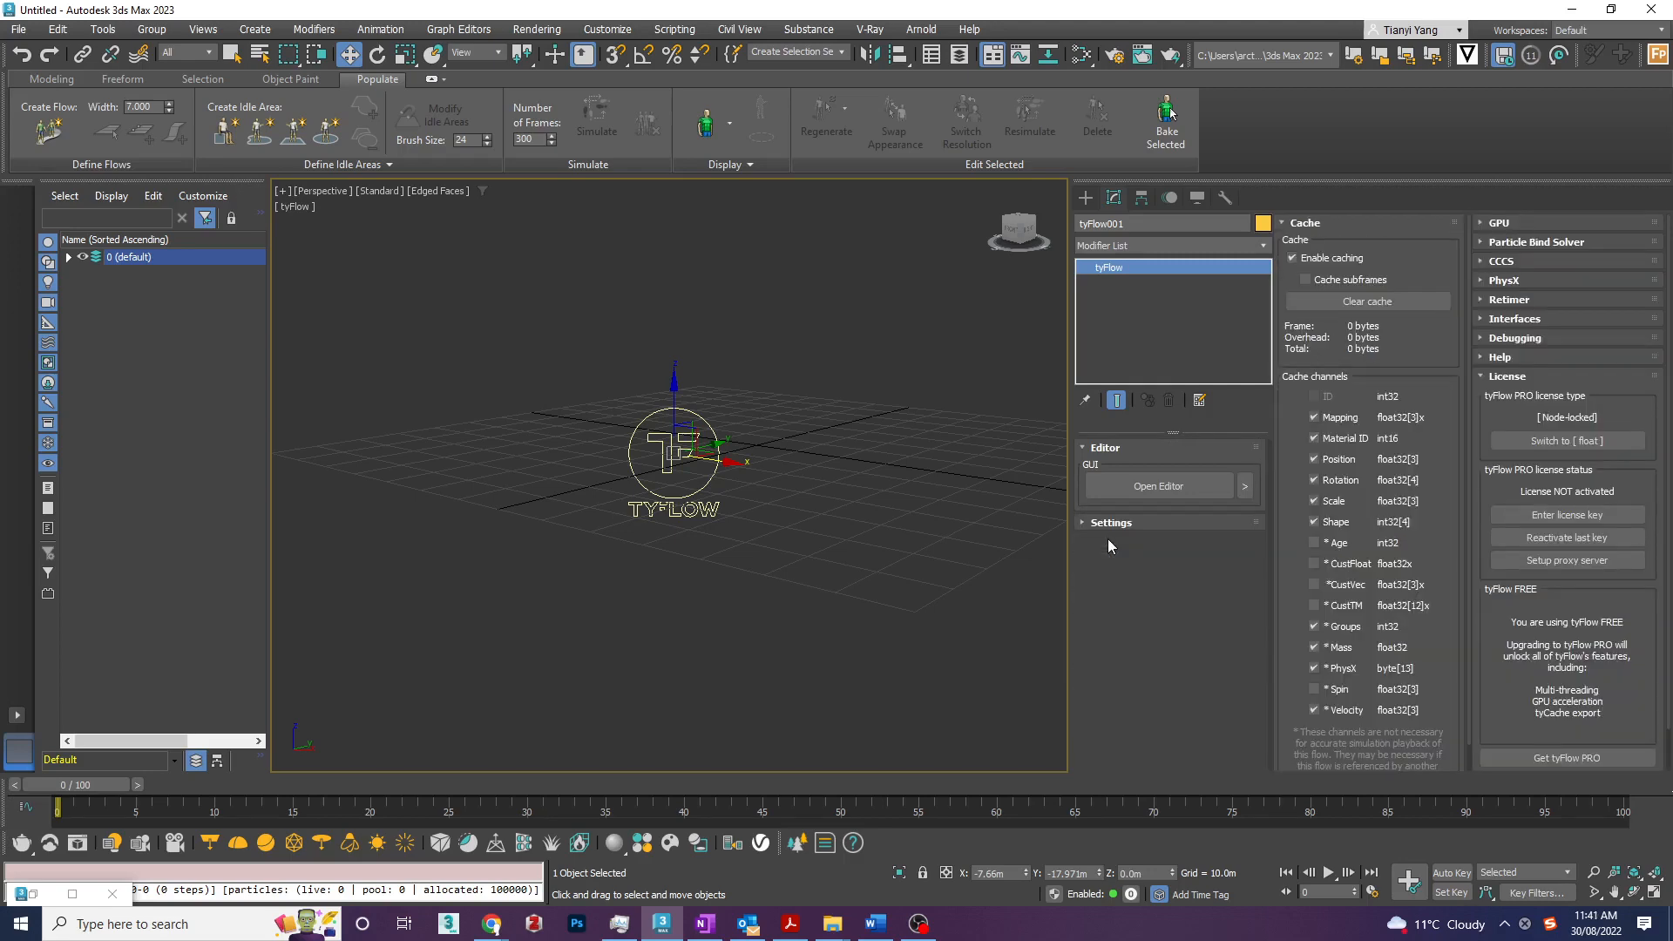
click(1308, 222)
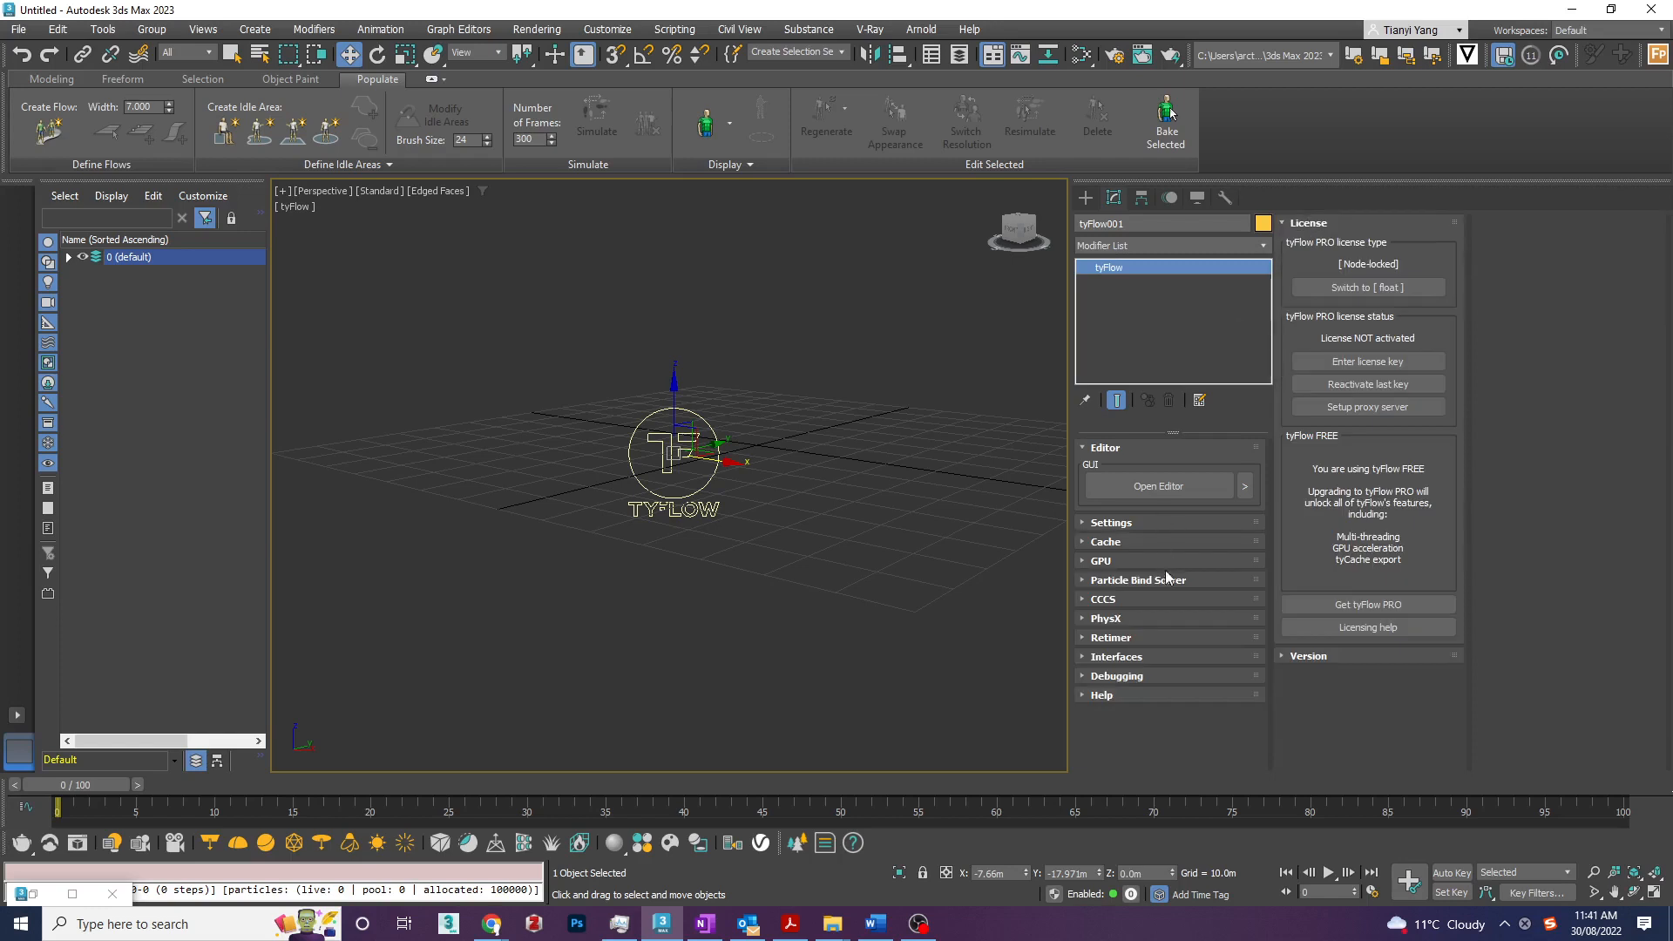
- Examine the tyFlow PhysX settings, toggling default gravity off and on and keeping its strength at -1.0m
click(1142, 614)
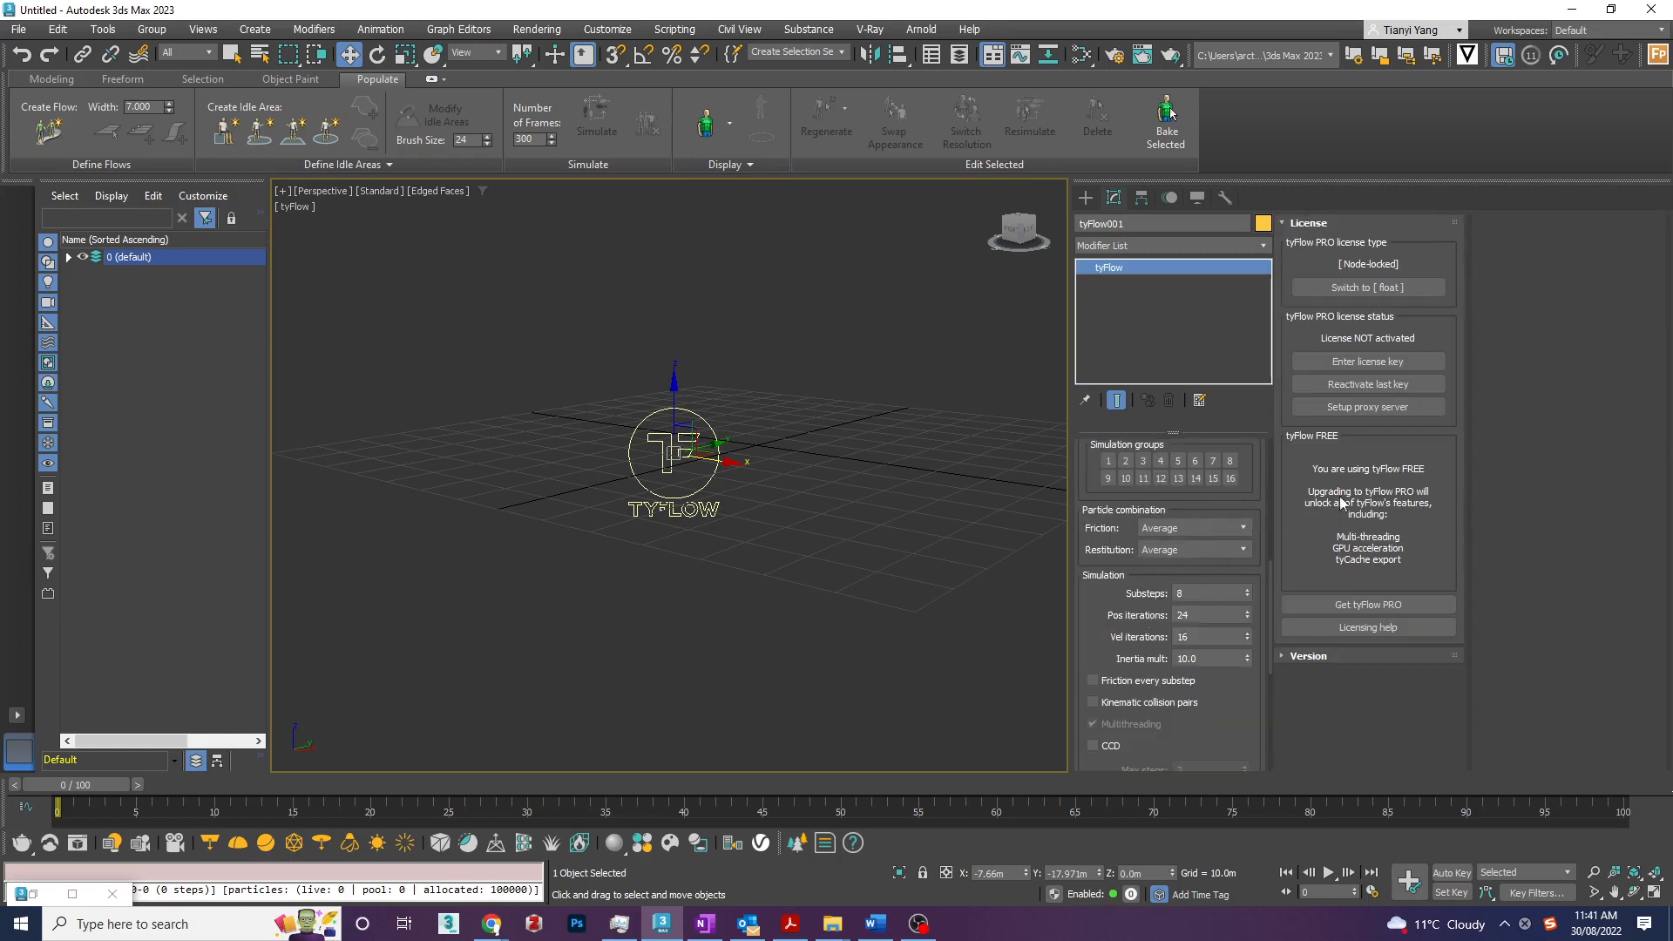
scroll(1218, 650, up, 2)
scroll(1218, 649, up, 5)
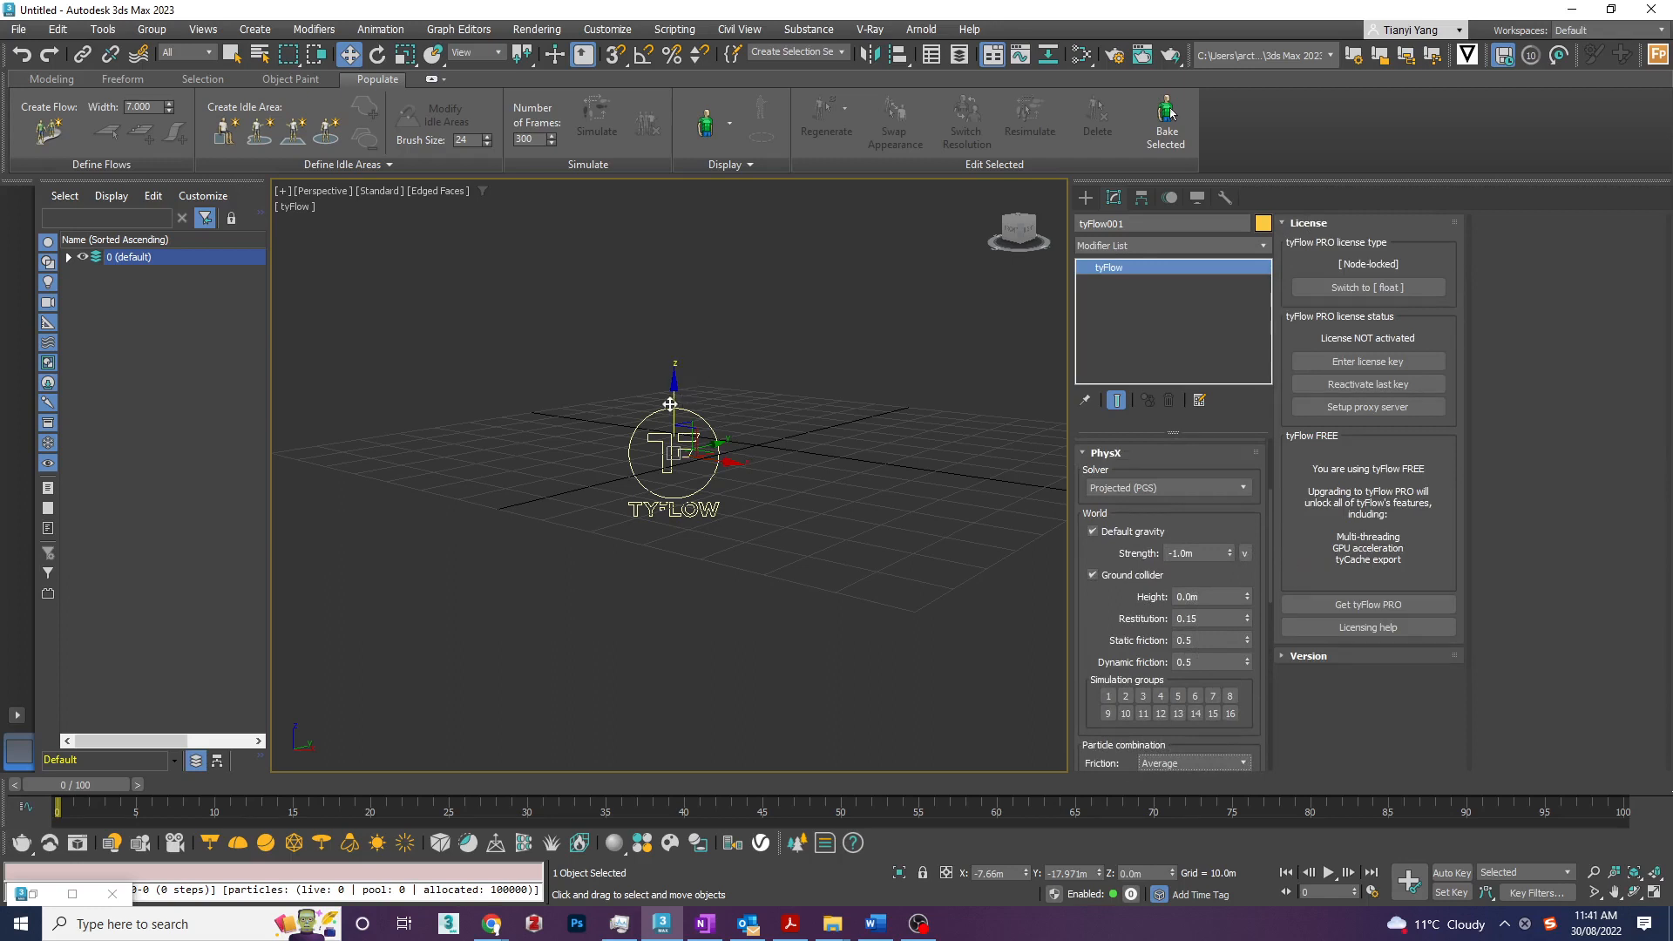
click(1214, 553)
key(Return)
click(1141, 534)
click(1141, 535)
- Toggle the PhysX ground collider off and on, and inspect the Retimer options
click(1133, 576)
click(1133, 576)
mouse_move(1269, 528)
mouse_down()
mouse_move(1290, 634)
mouse_move(1281, 529)
mouse_up()
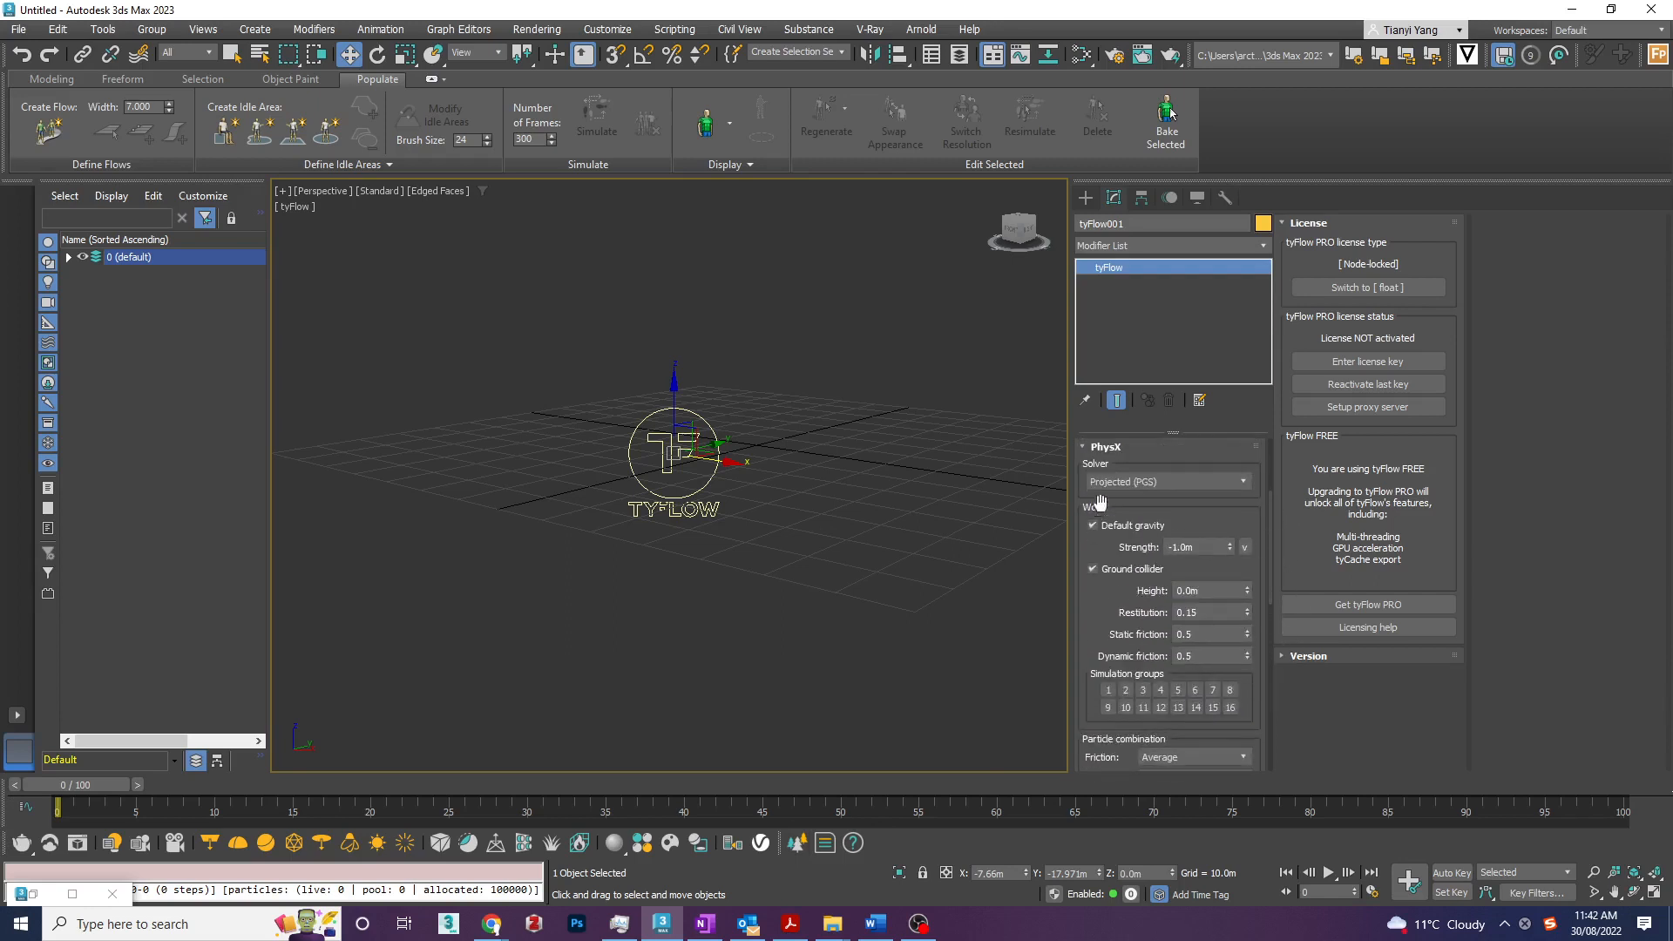
click(1108, 447)
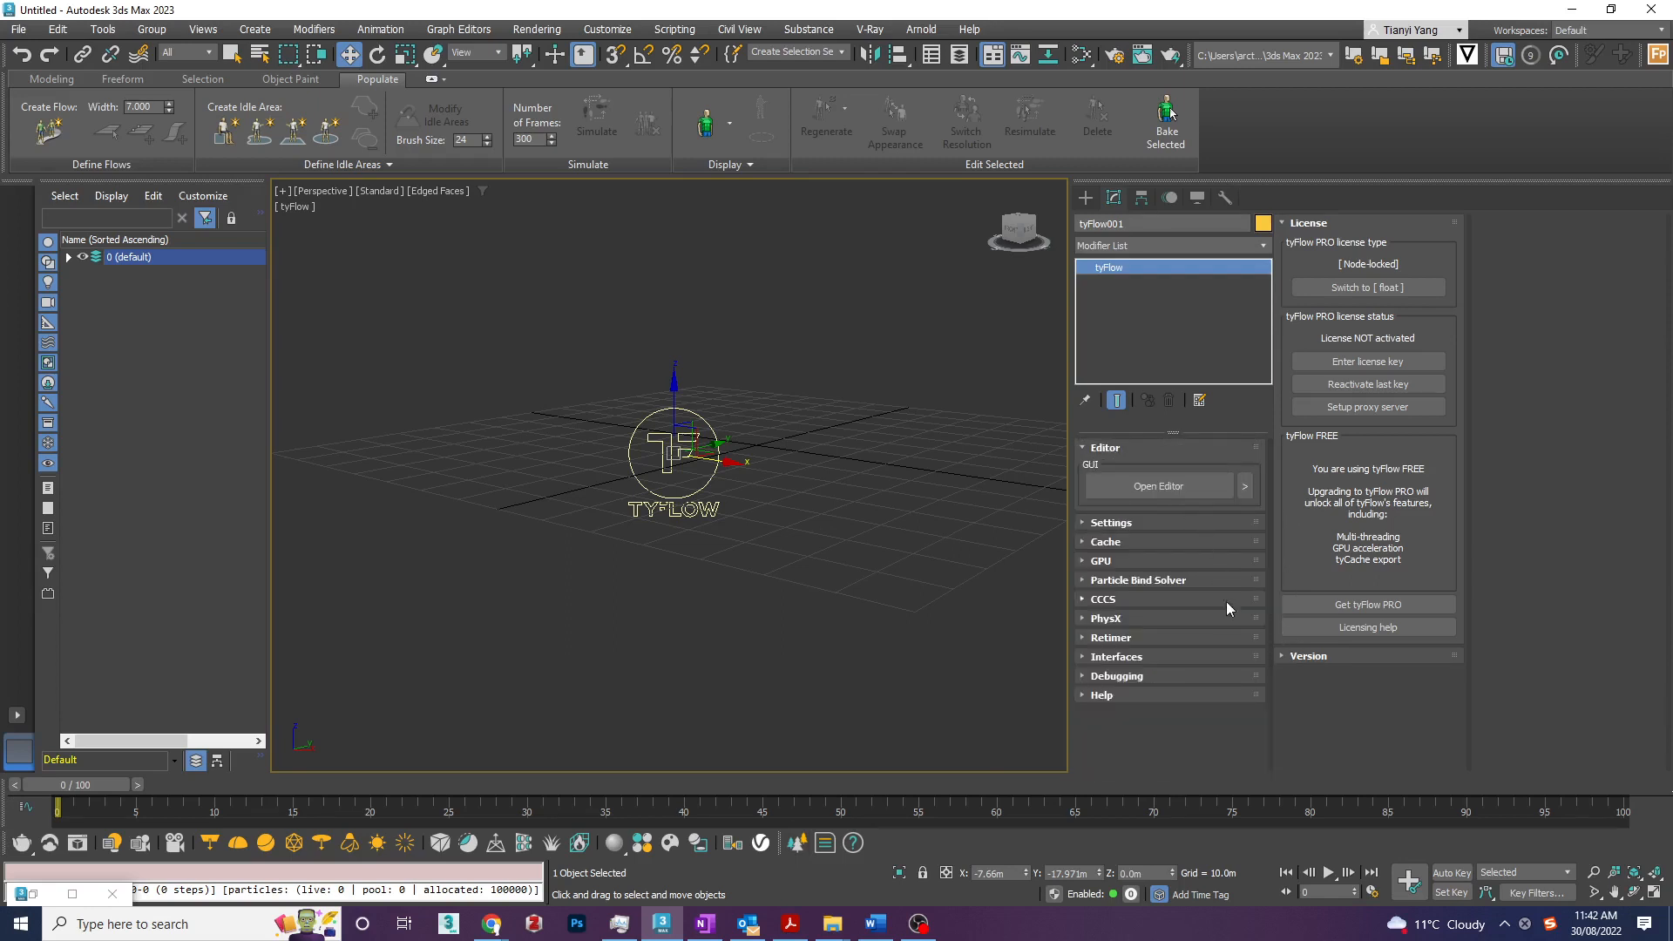
click(1142, 640)
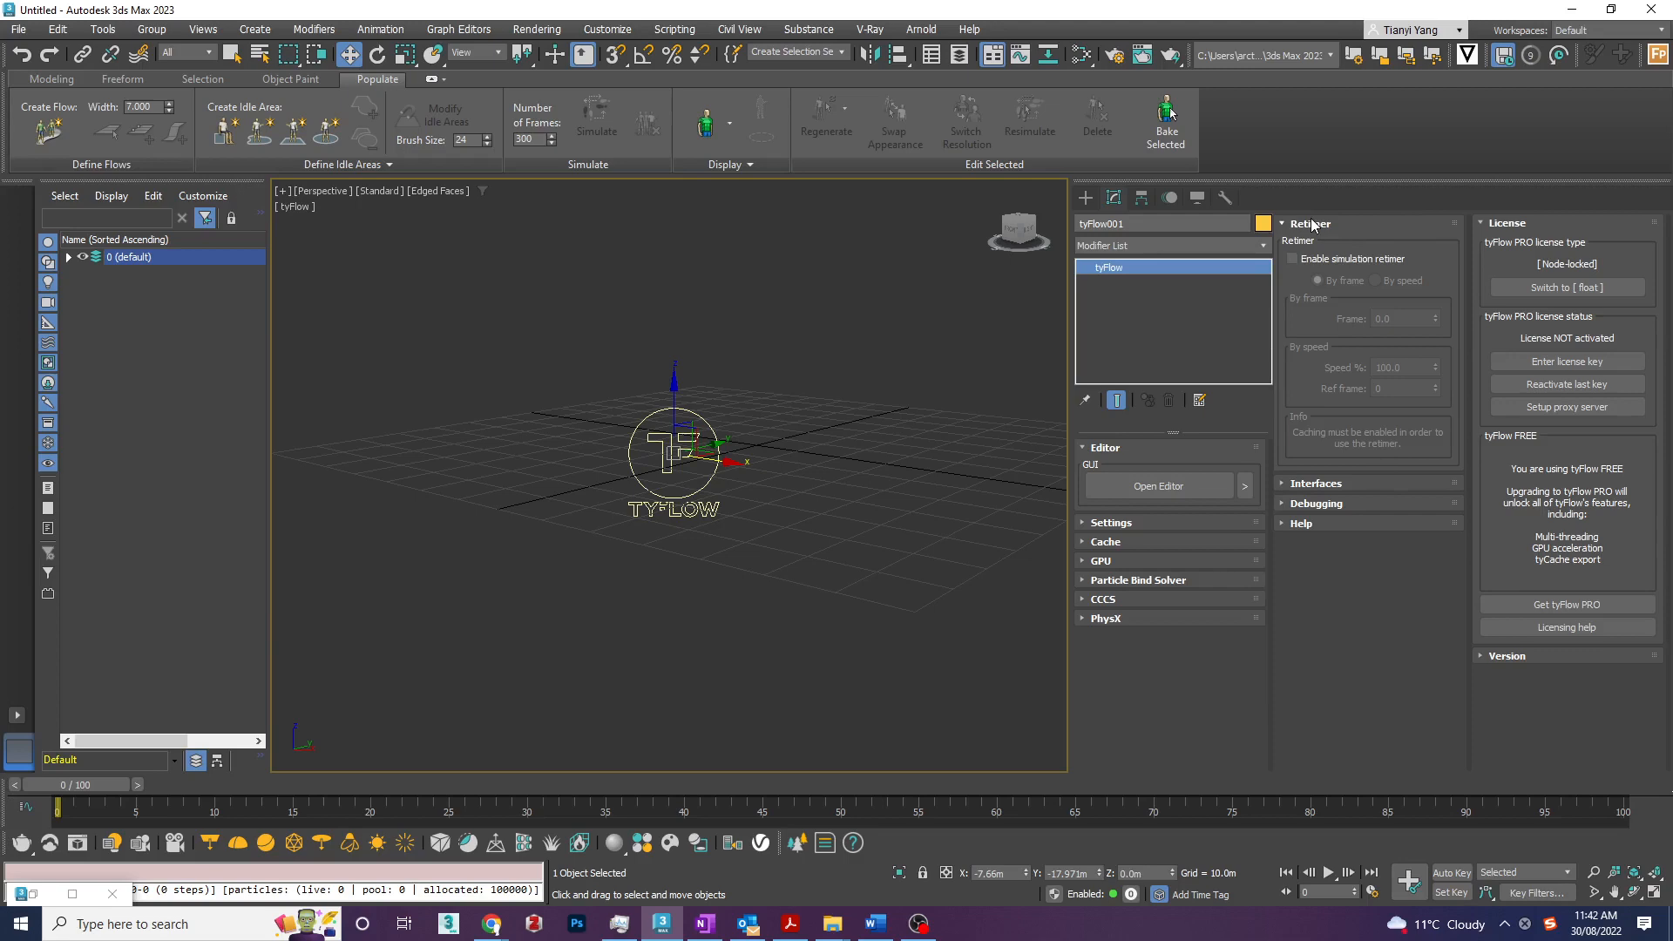
- Reopen the tyFlow editor and browse its operator categories from birth operators through to display operators
click(1174, 490)
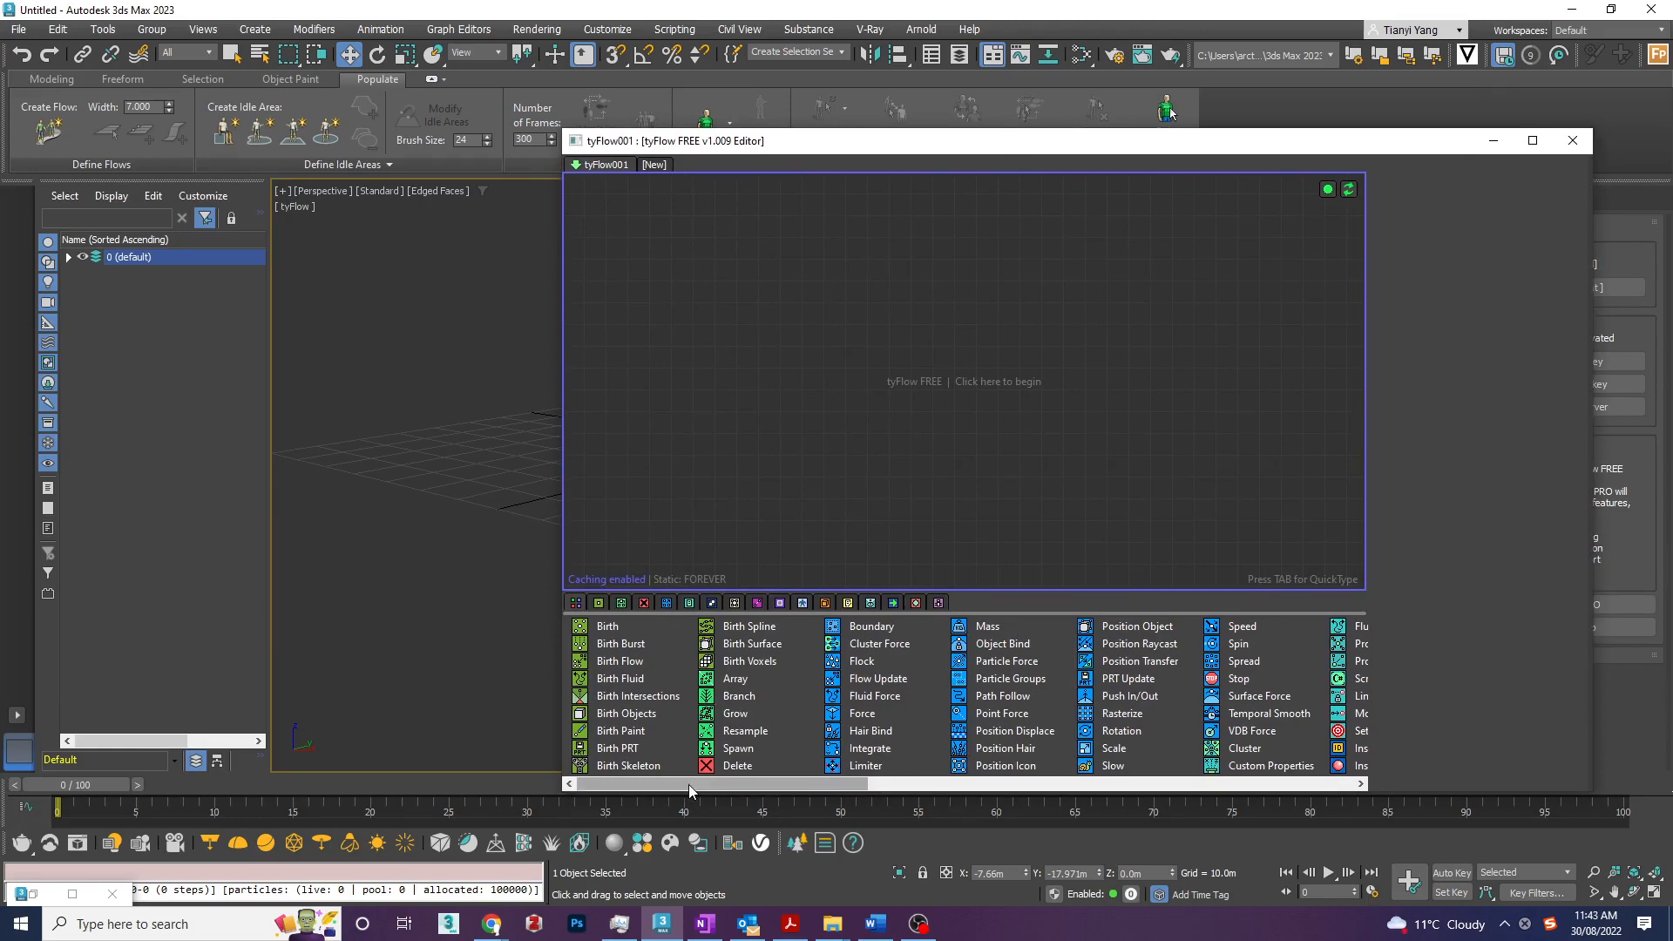
click(600, 603)
click(622, 603)
click(644, 603)
click(667, 603)
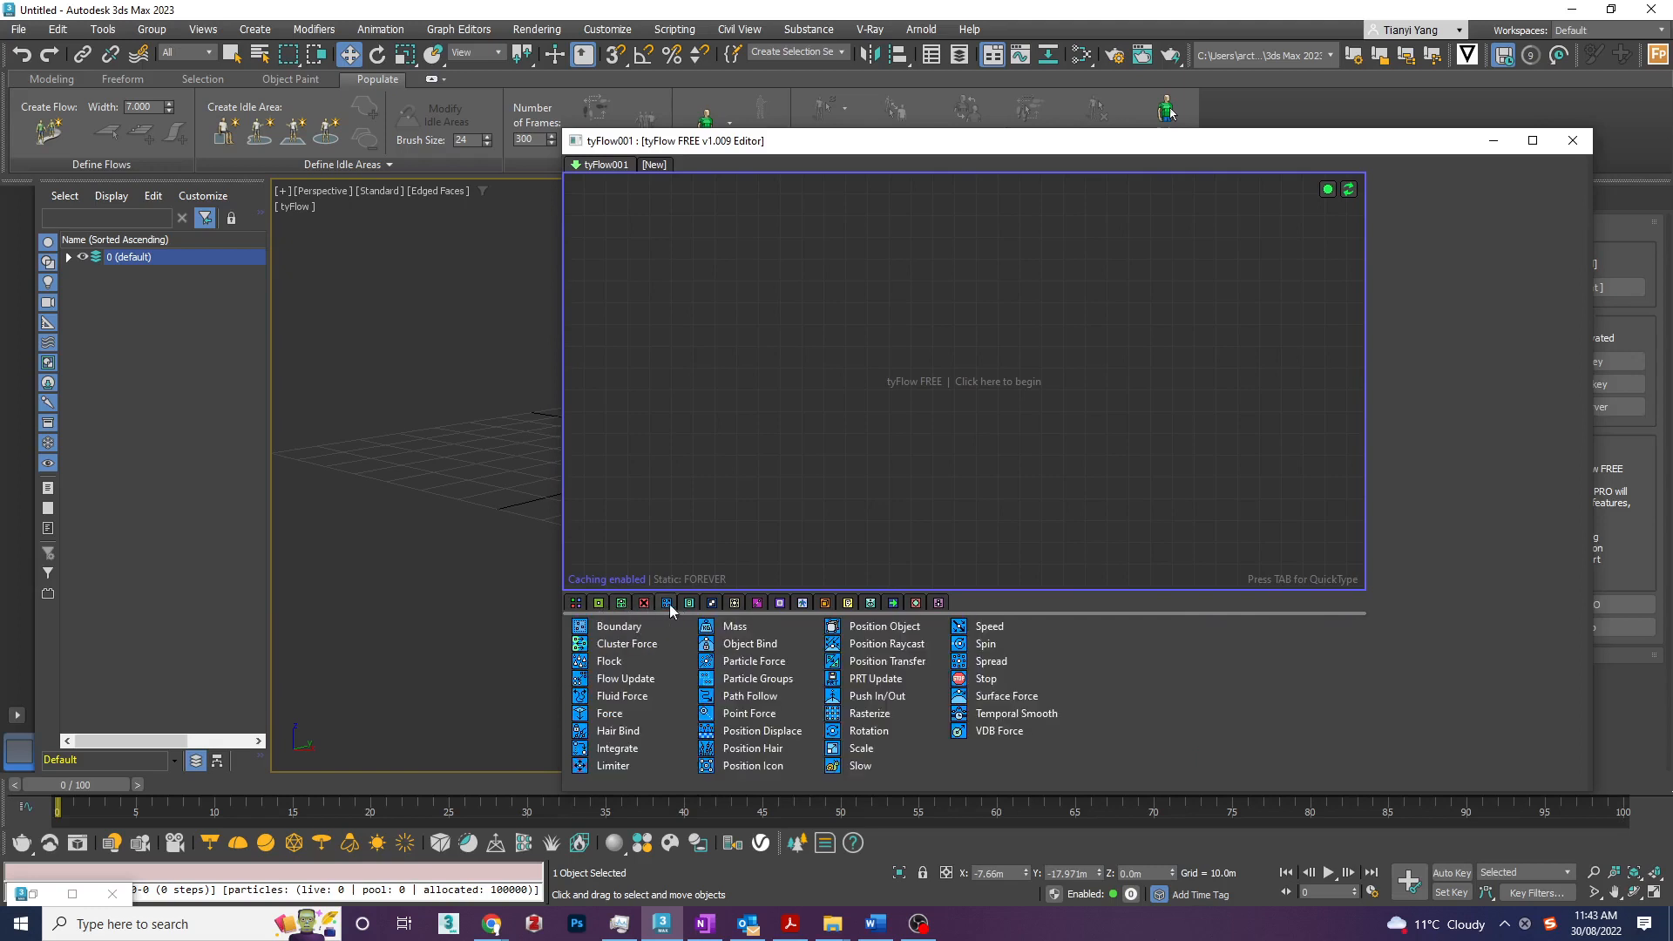
click(689, 603)
click(712, 603)
click(735, 603)
click(757, 604)
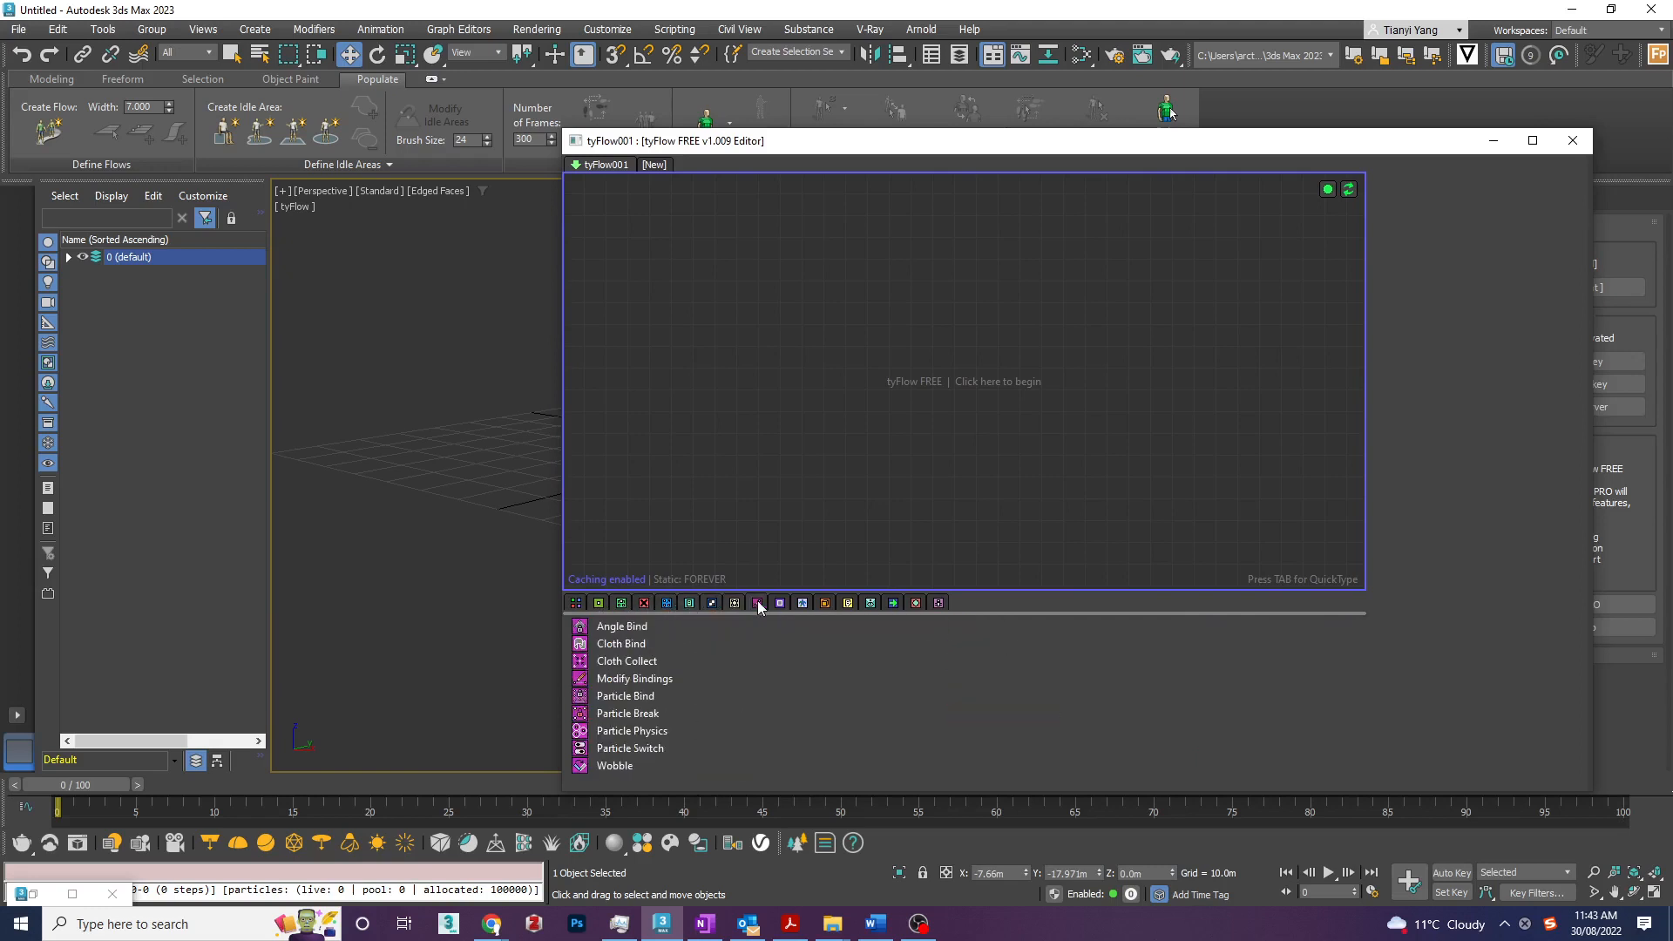
click(780, 603)
click(826, 603)
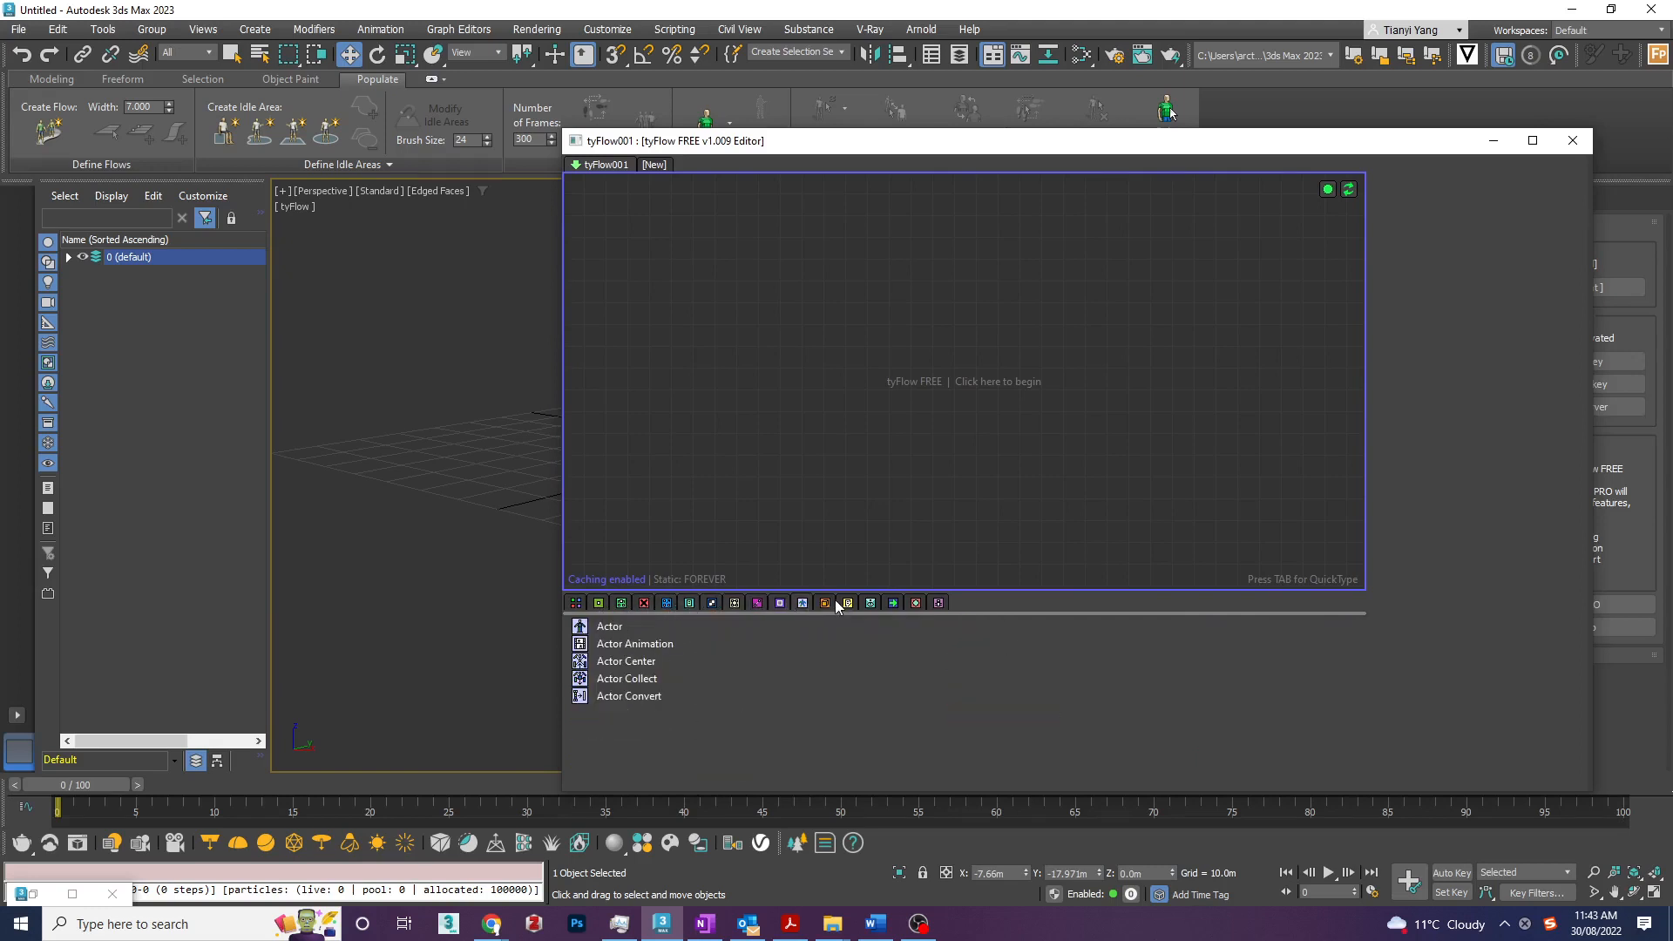
click(835, 601)
click(848, 603)
click(870, 607)
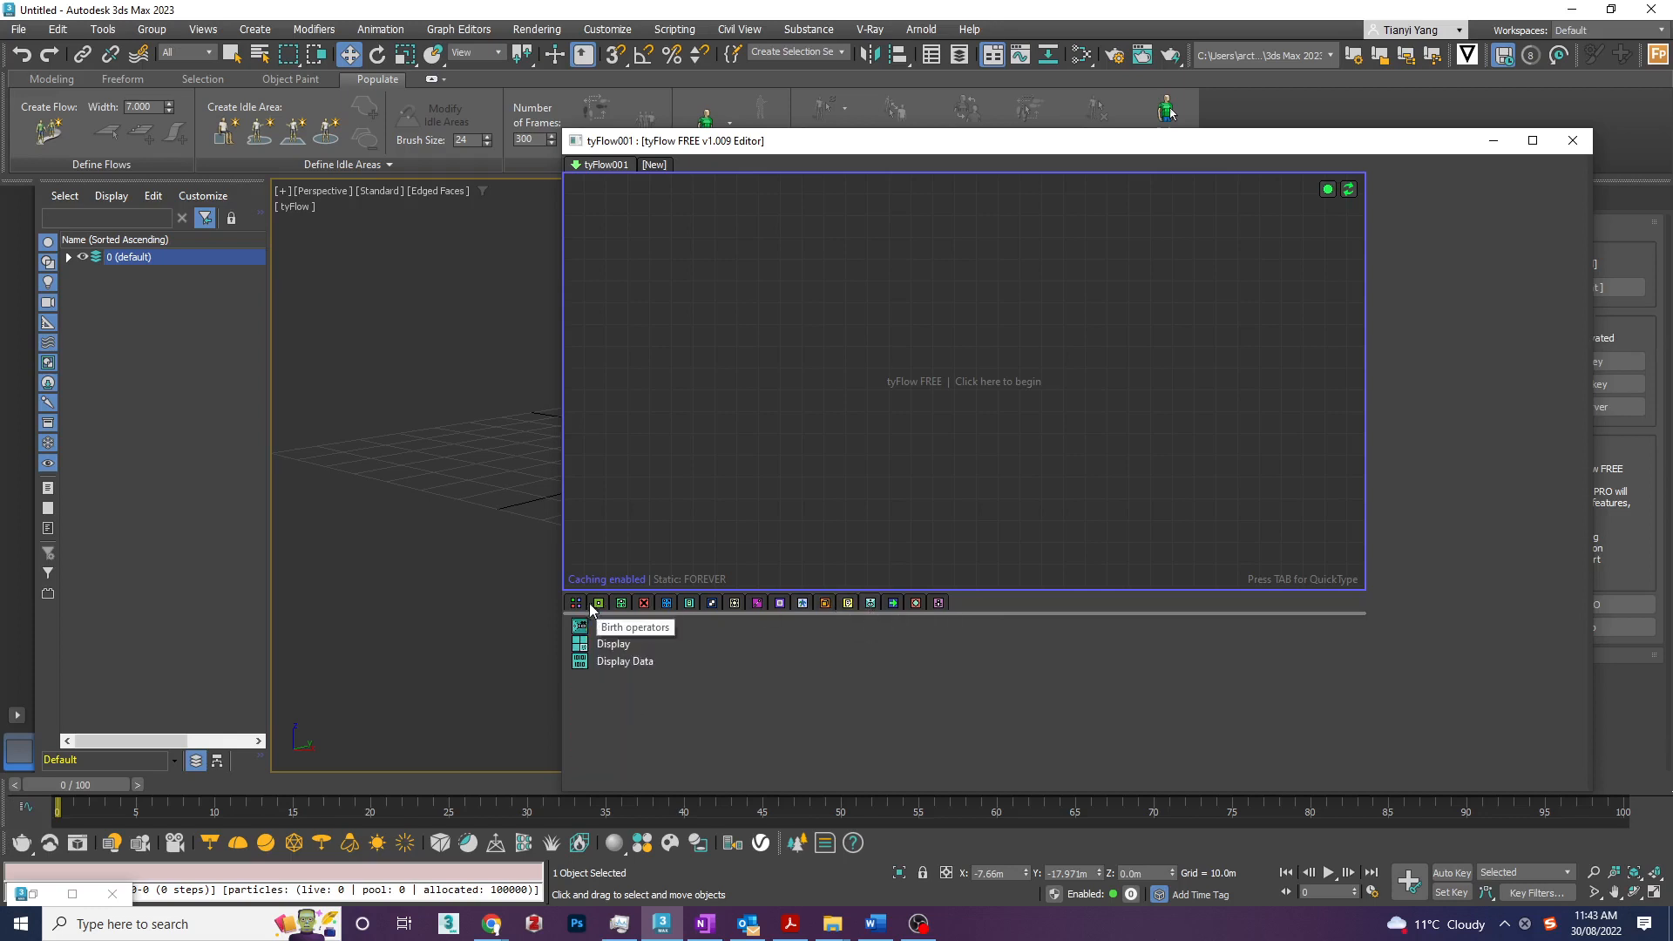
- Browse the tyFlow operator categories from birth operators through actor operators, finishing with the full list of all operators
click(599, 604)
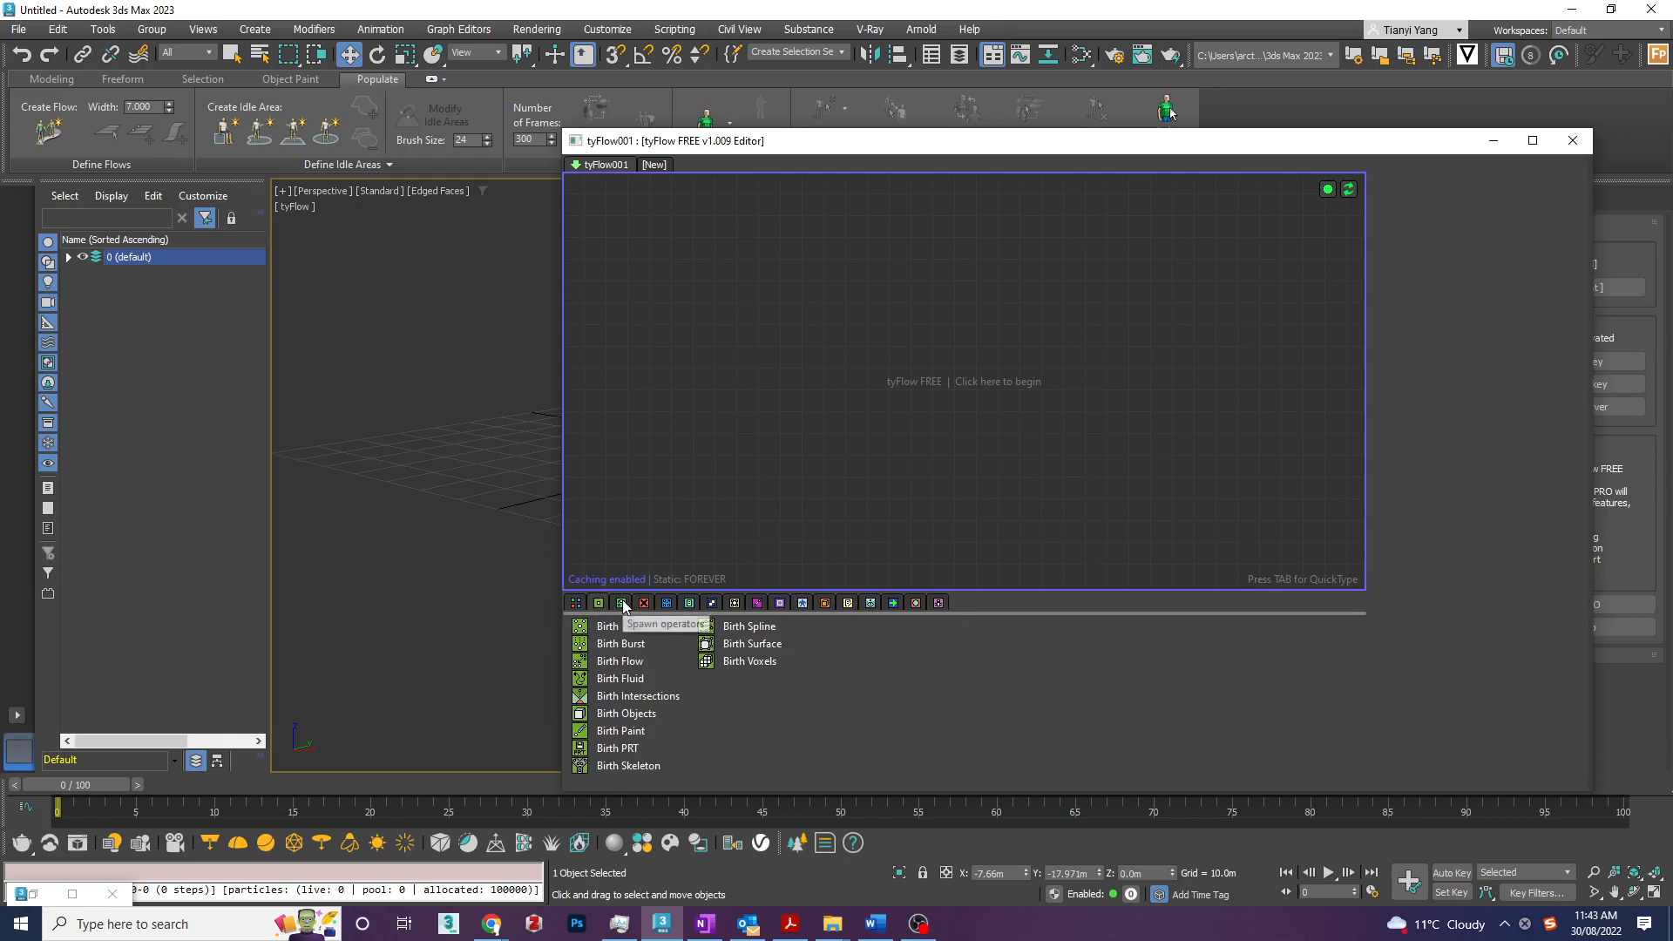
click(624, 604)
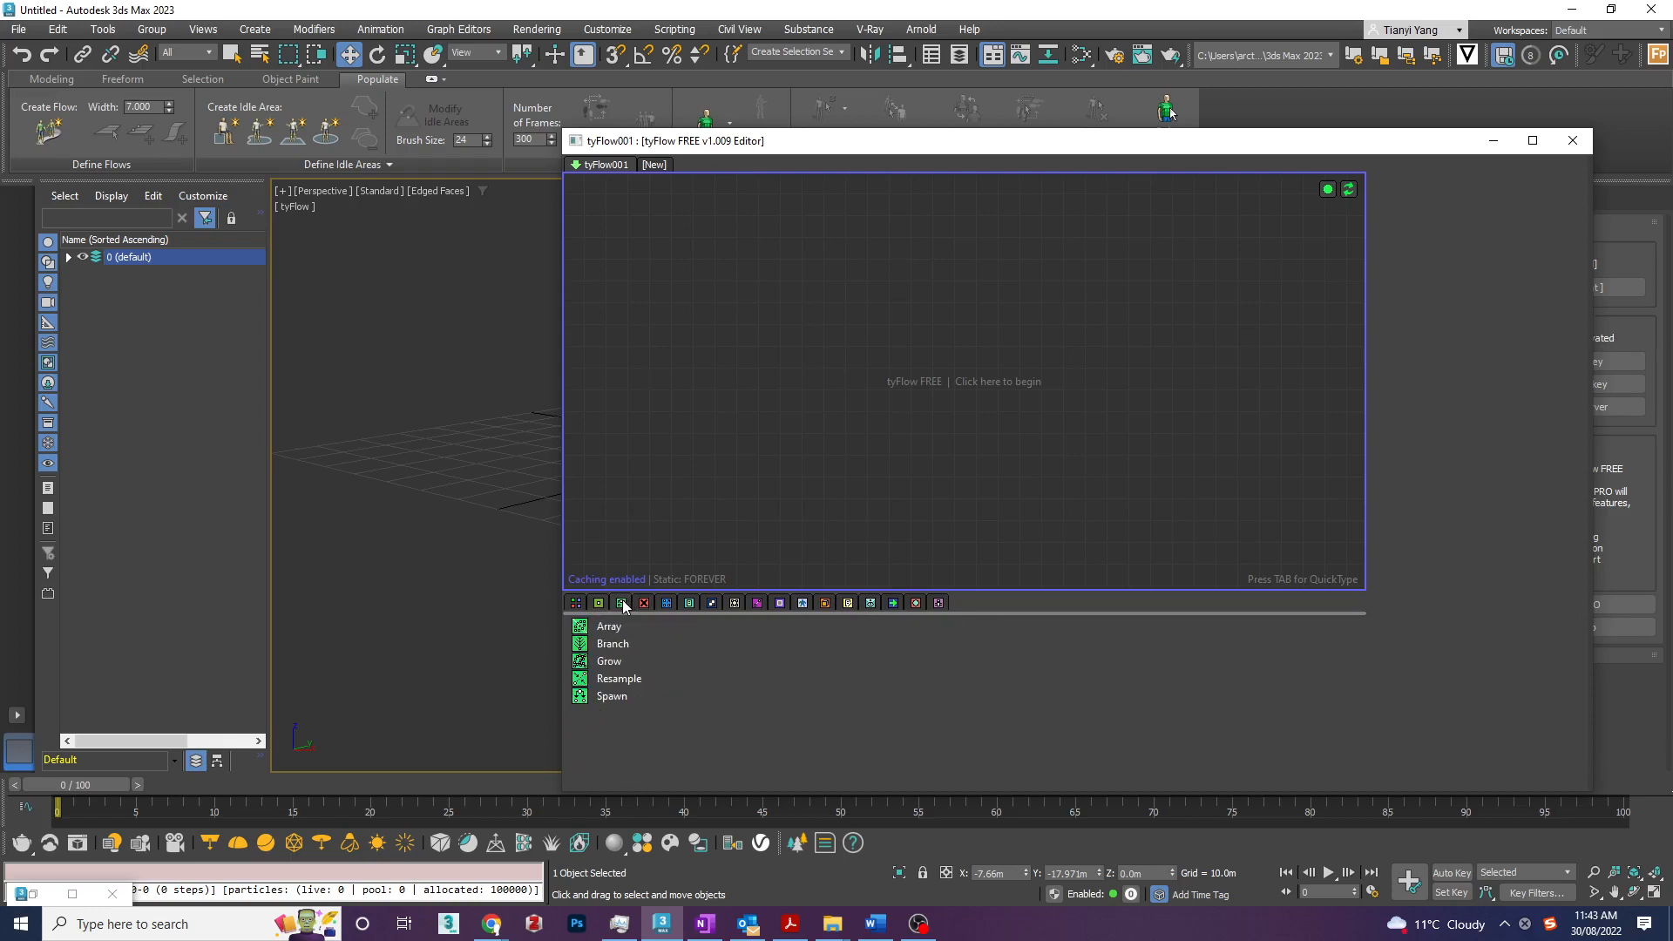
click(645, 604)
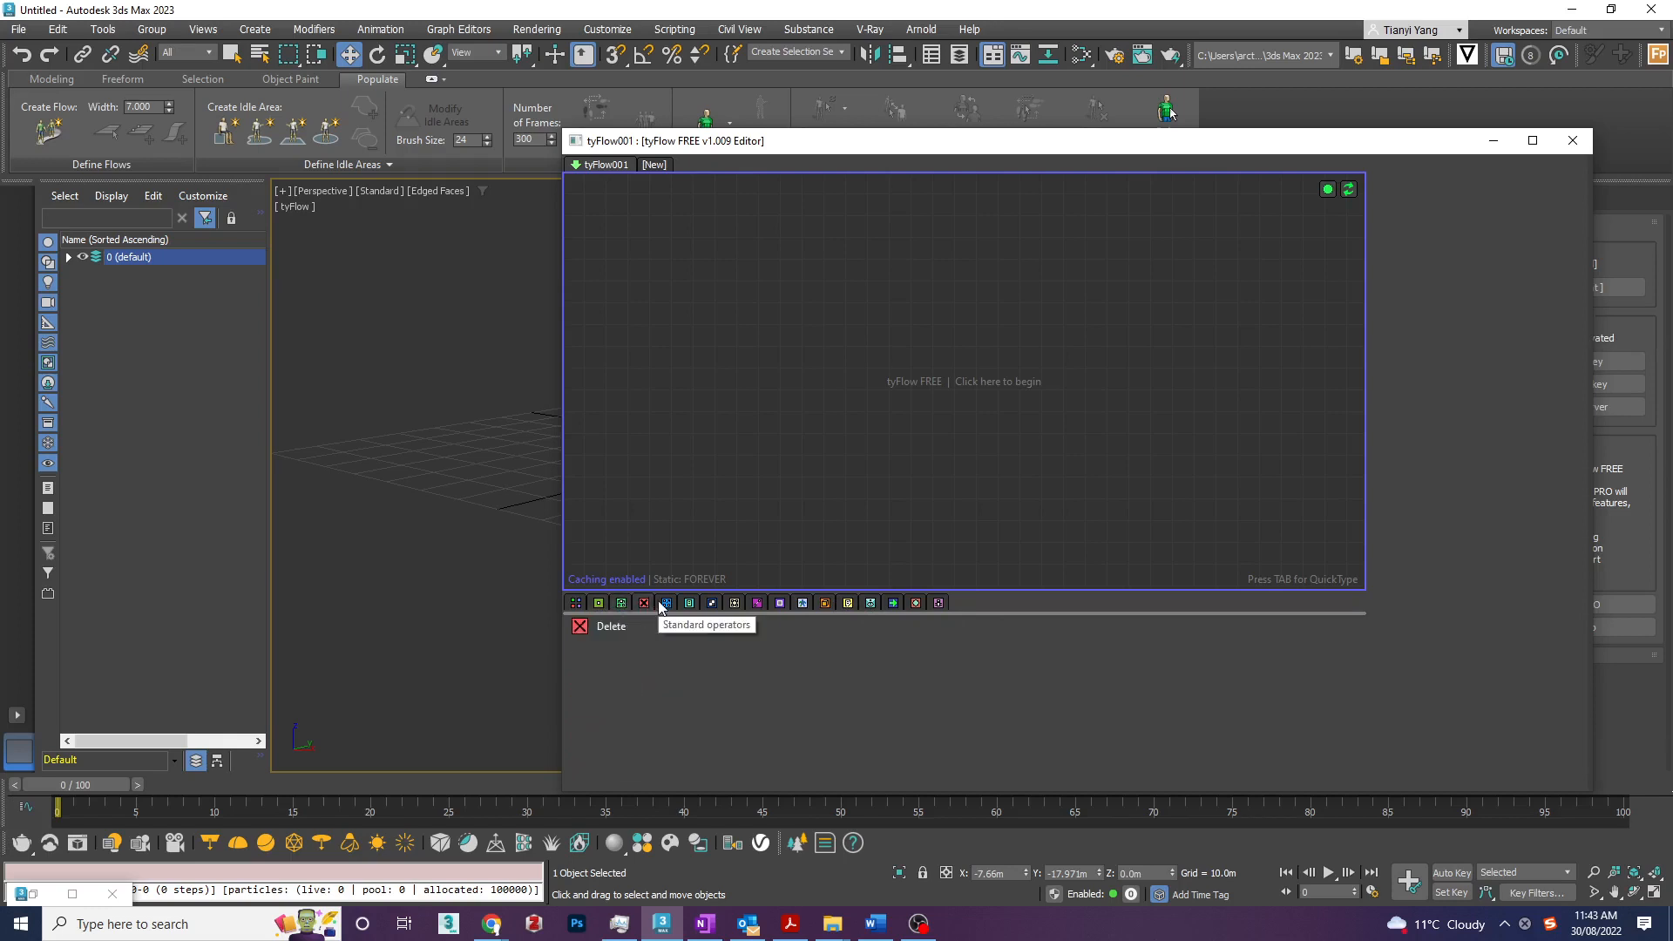
click(665, 604)
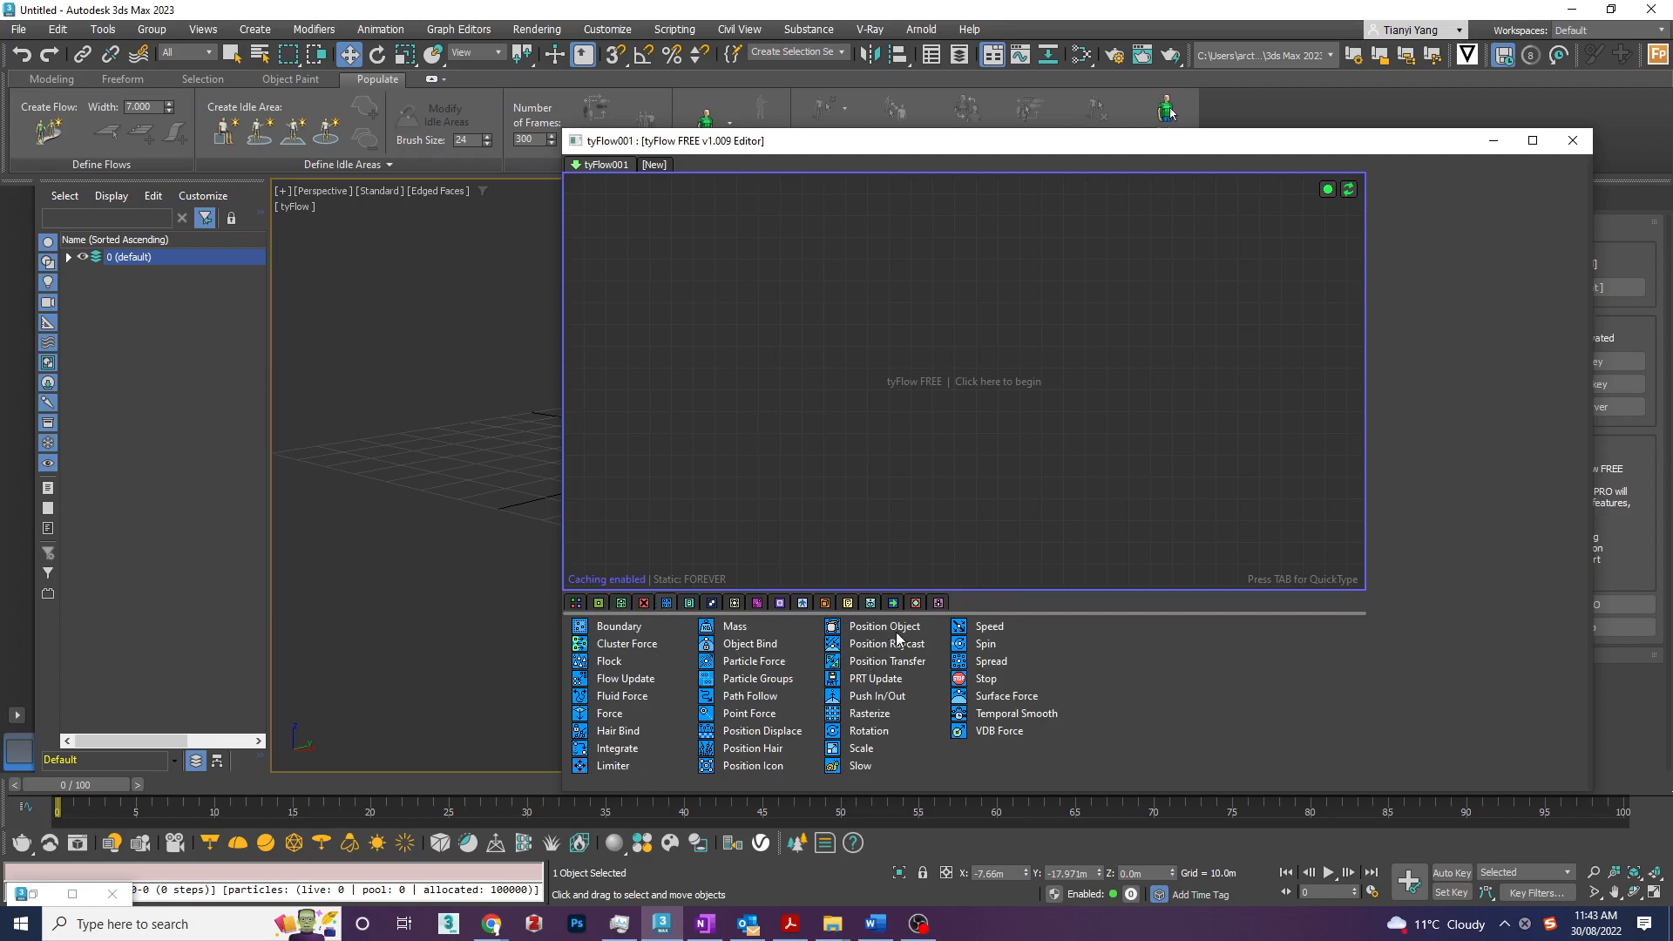
click(690, 604)
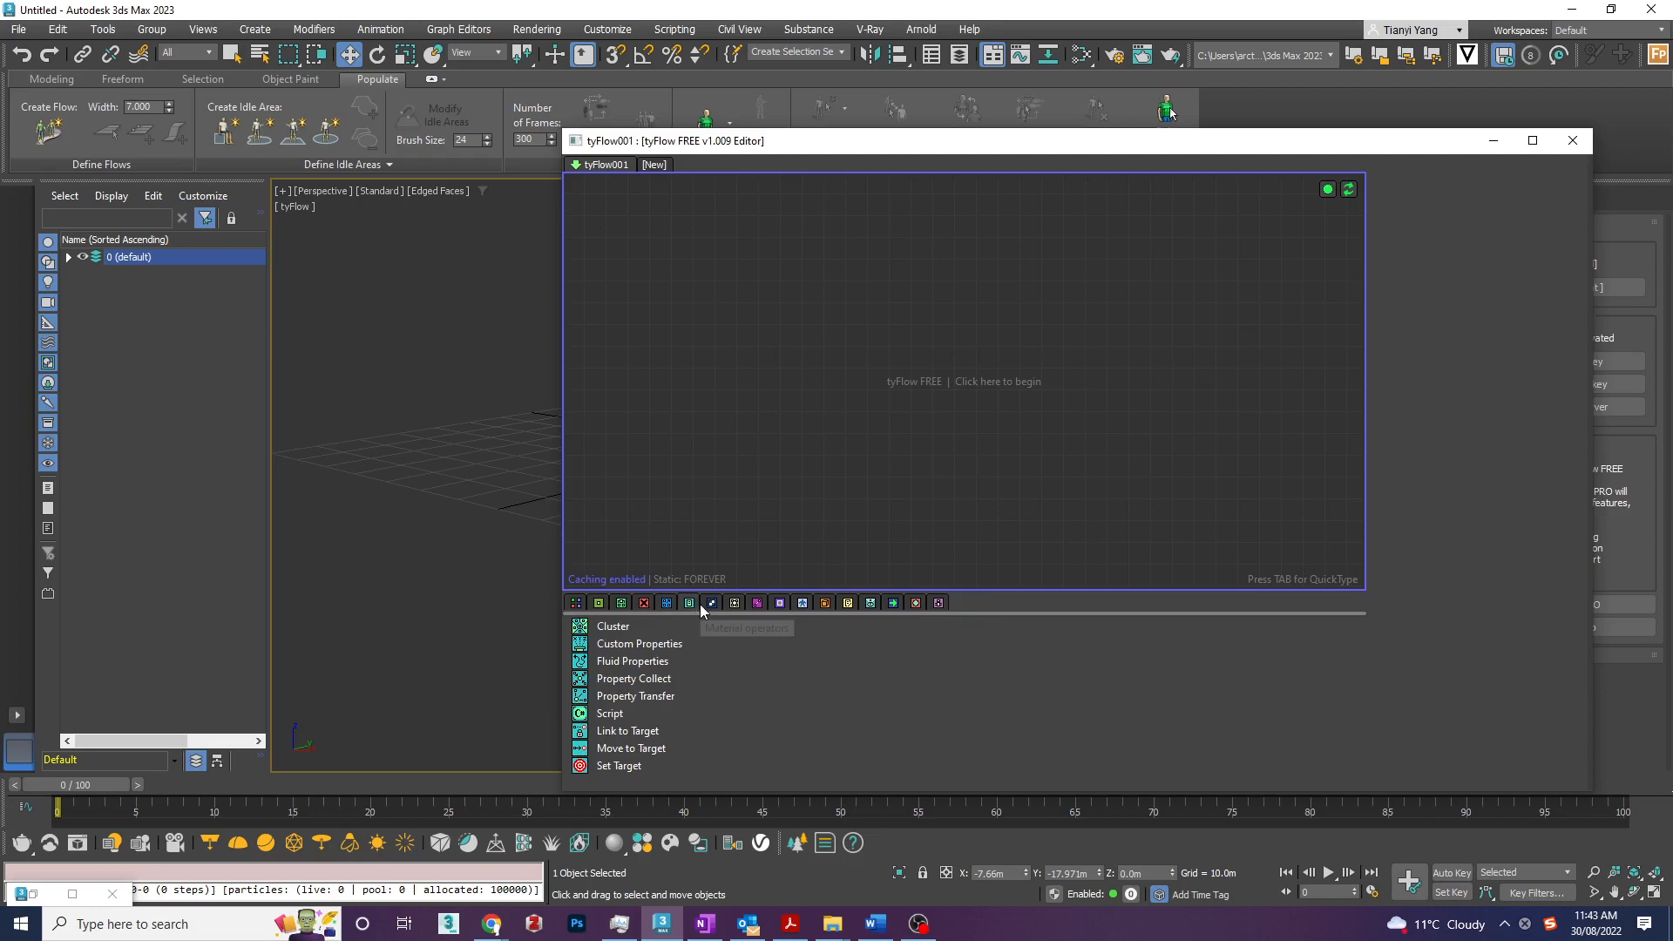
click(708, 605)
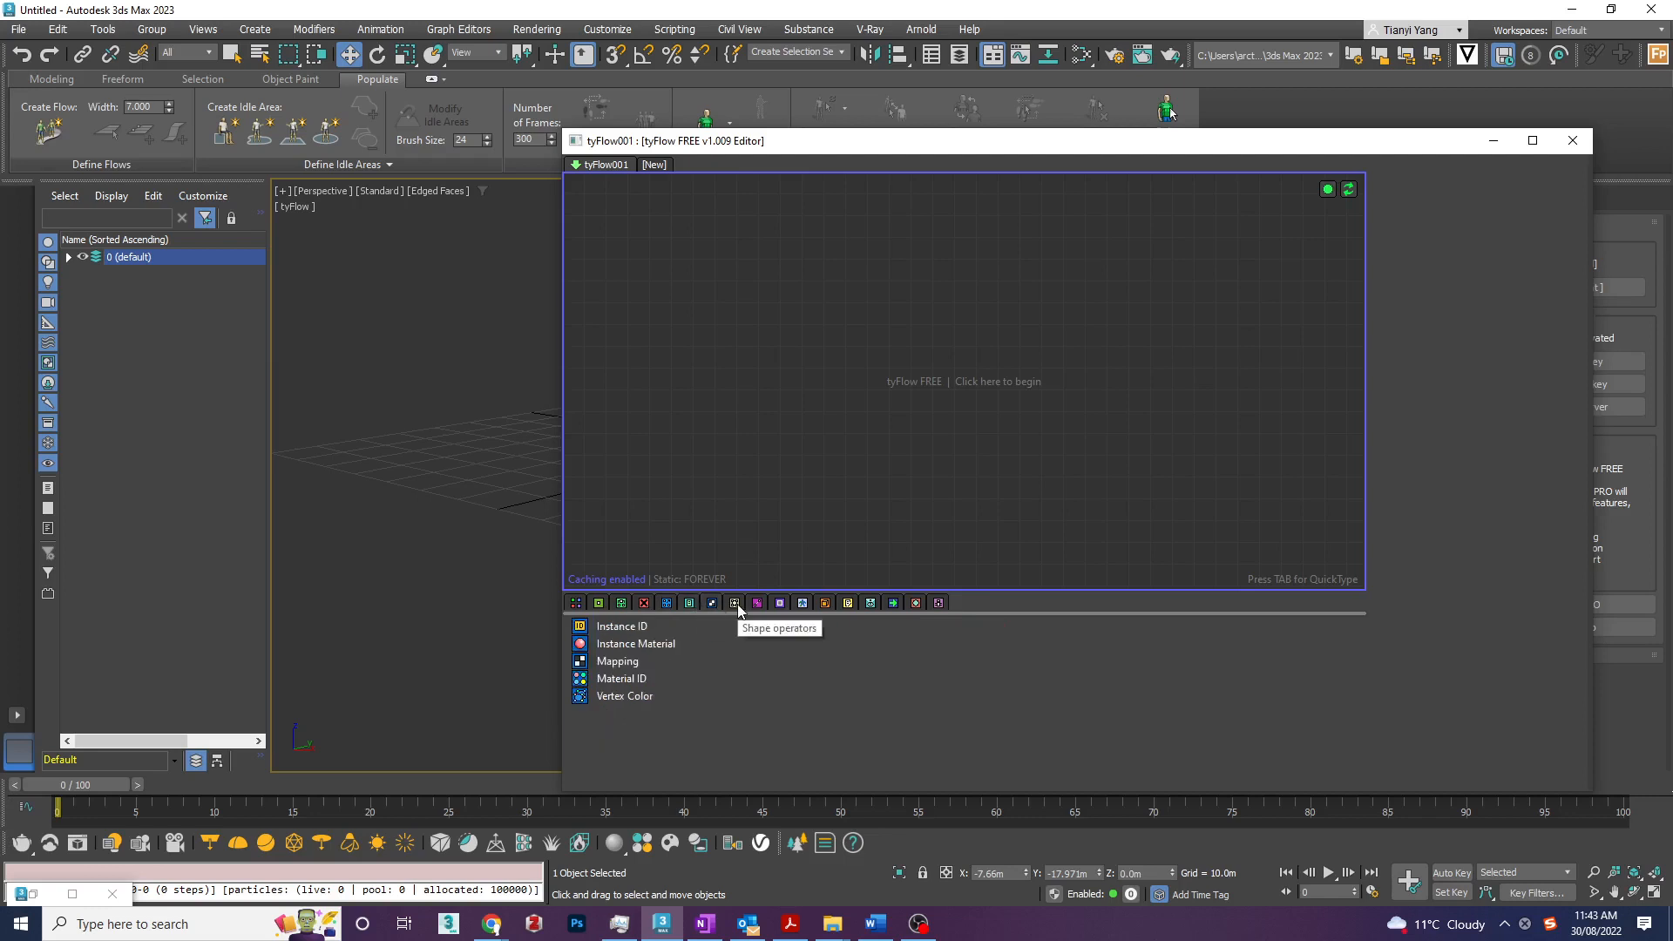
click(735, 604)
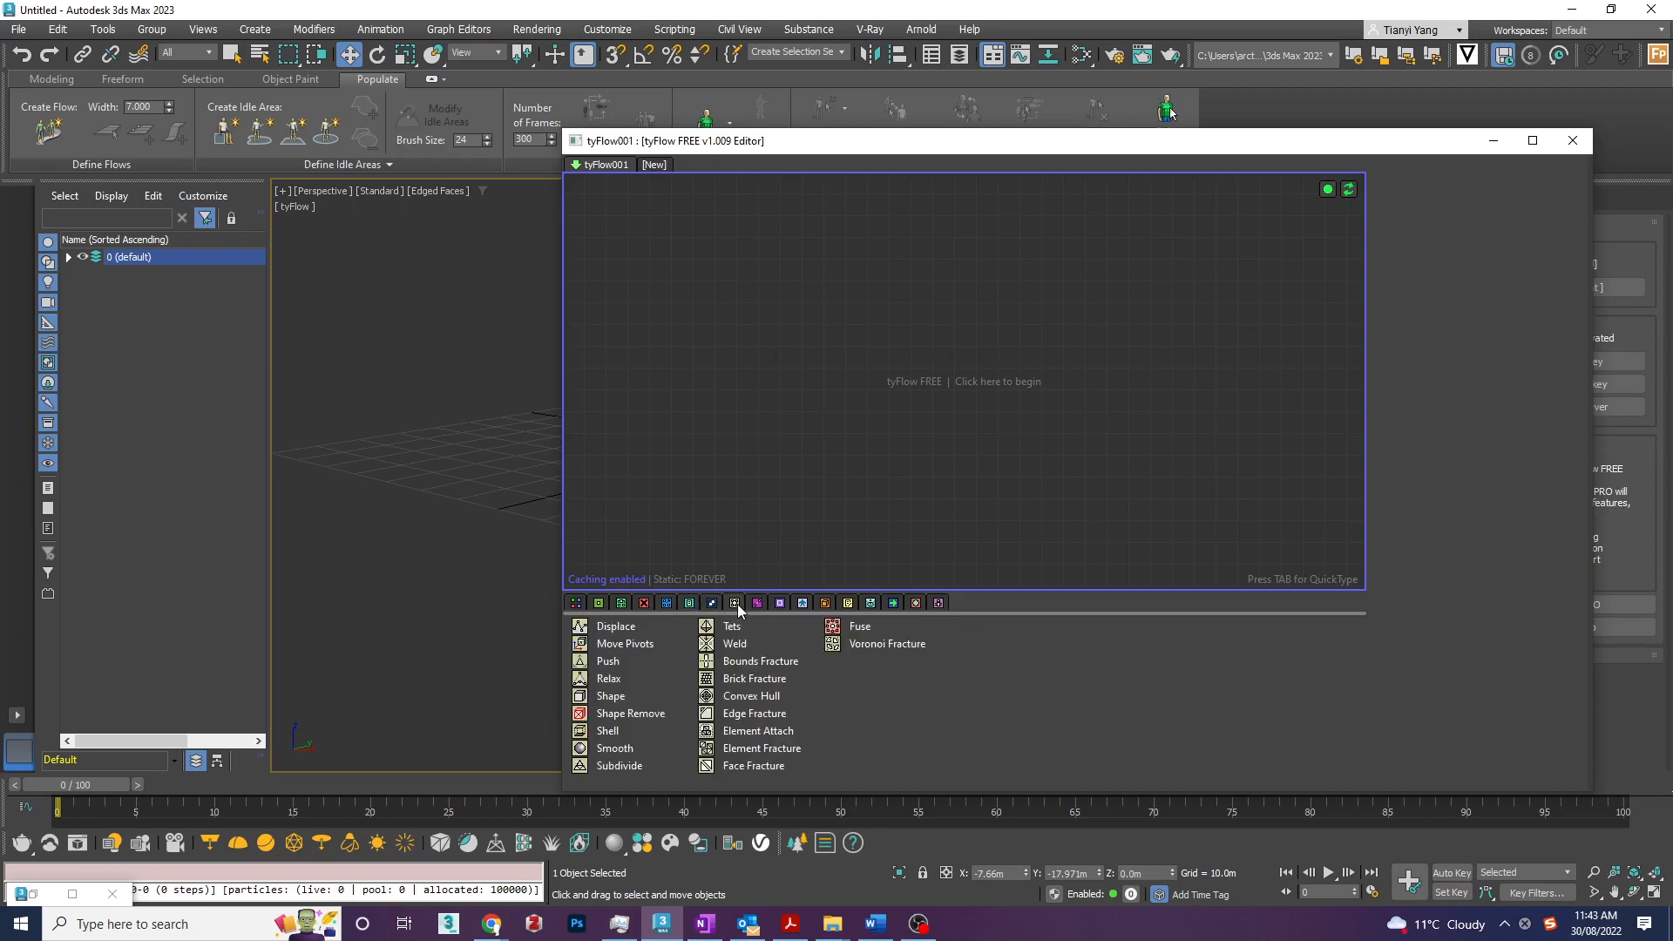
click(758, 603)
click(780, 603)
click(805, 604)
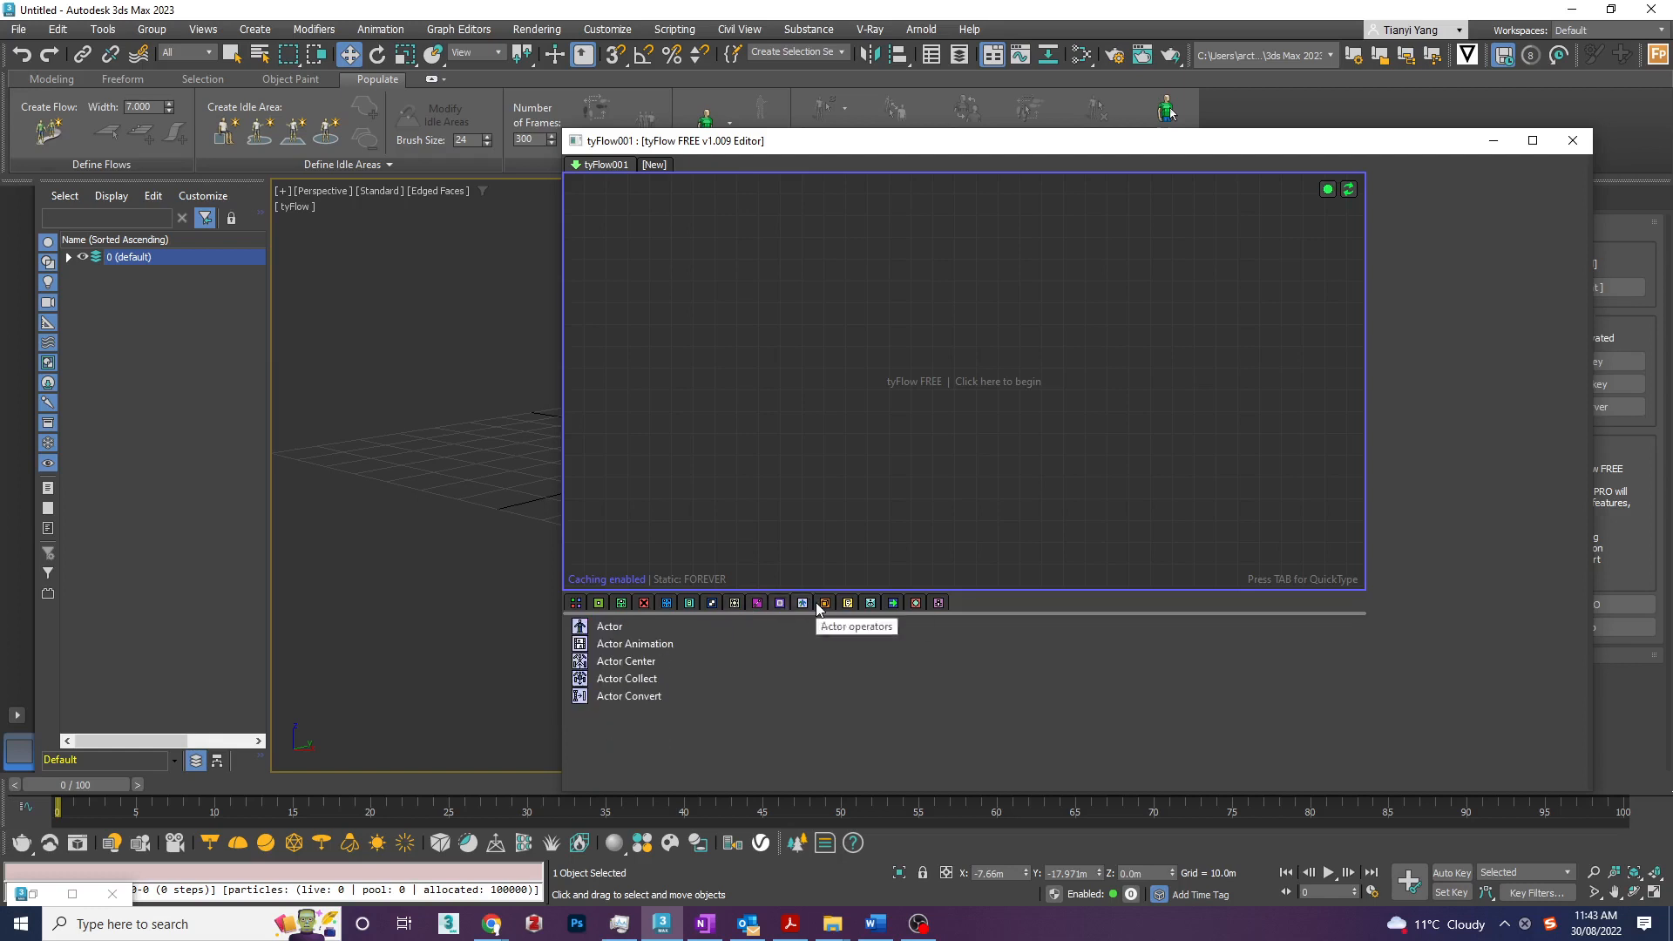
click(576, 603)
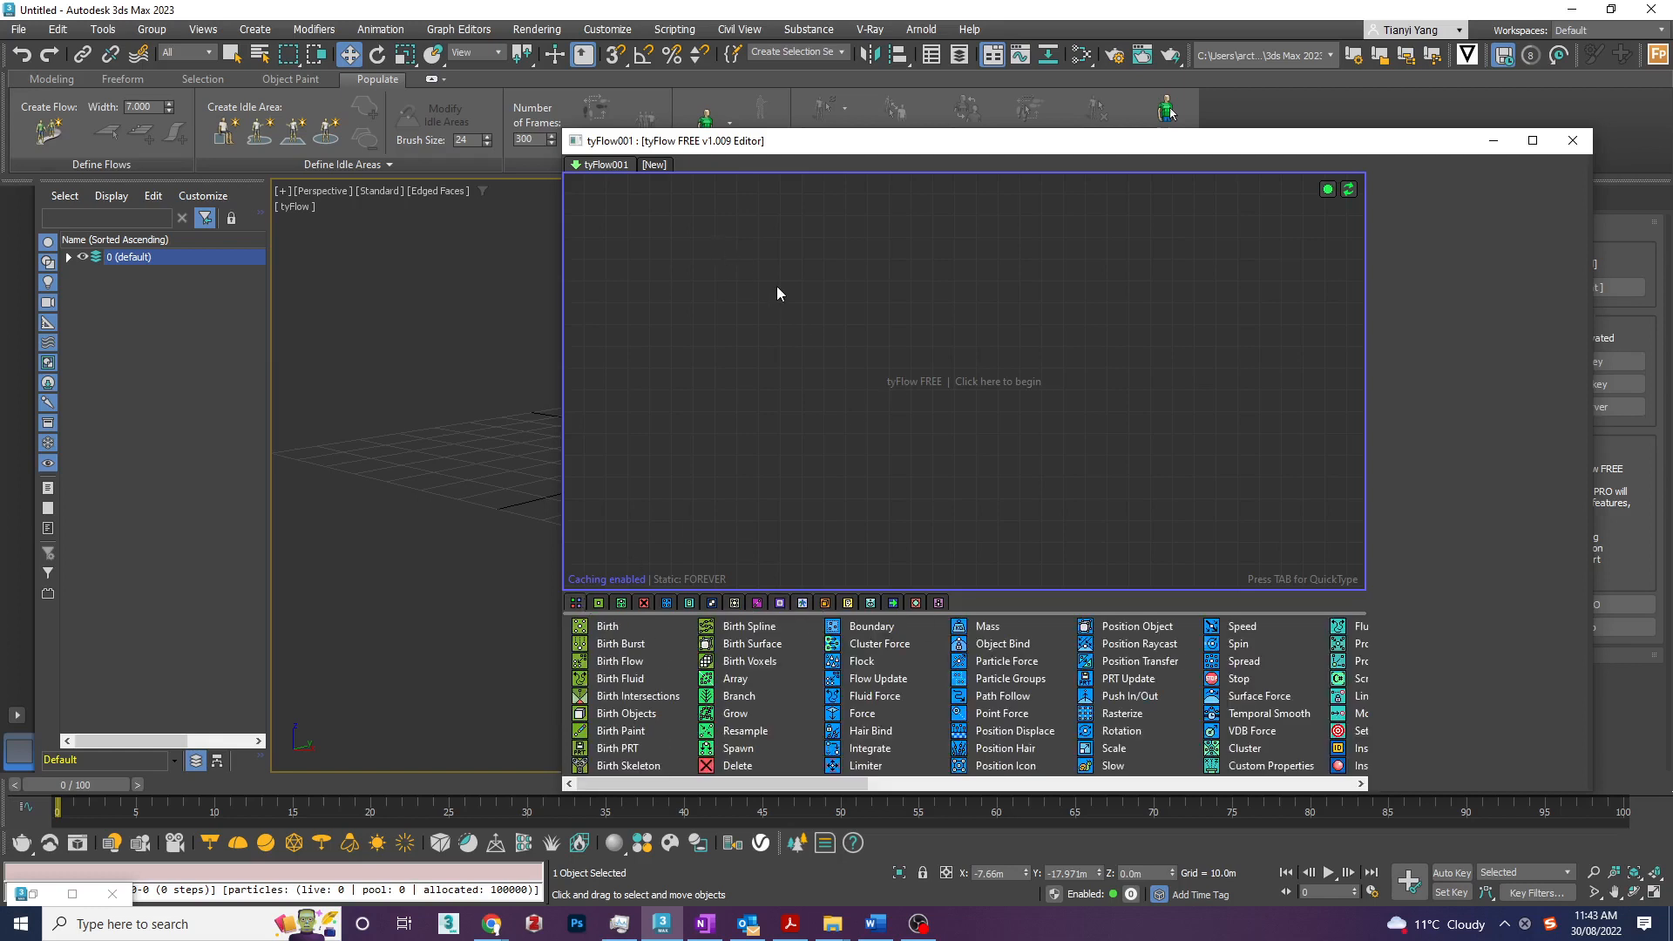
- Add the Simple Object Flow preset to the empty tyFlow editor canvas
right_click(652, 286)
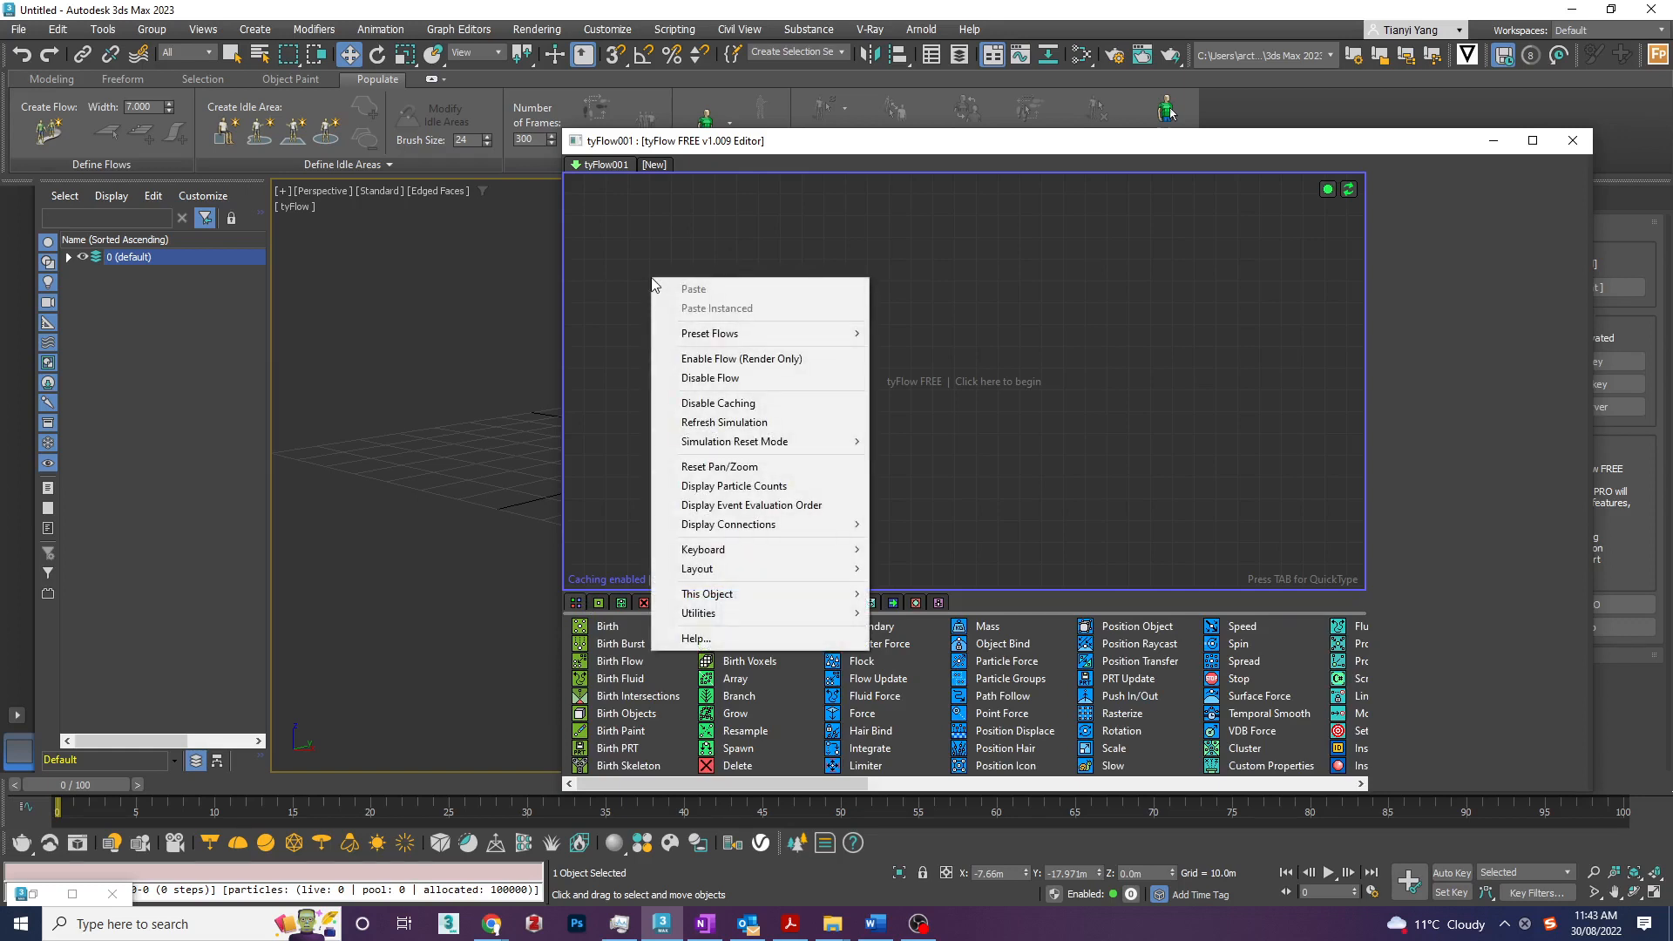
mouse_move(713, 339)
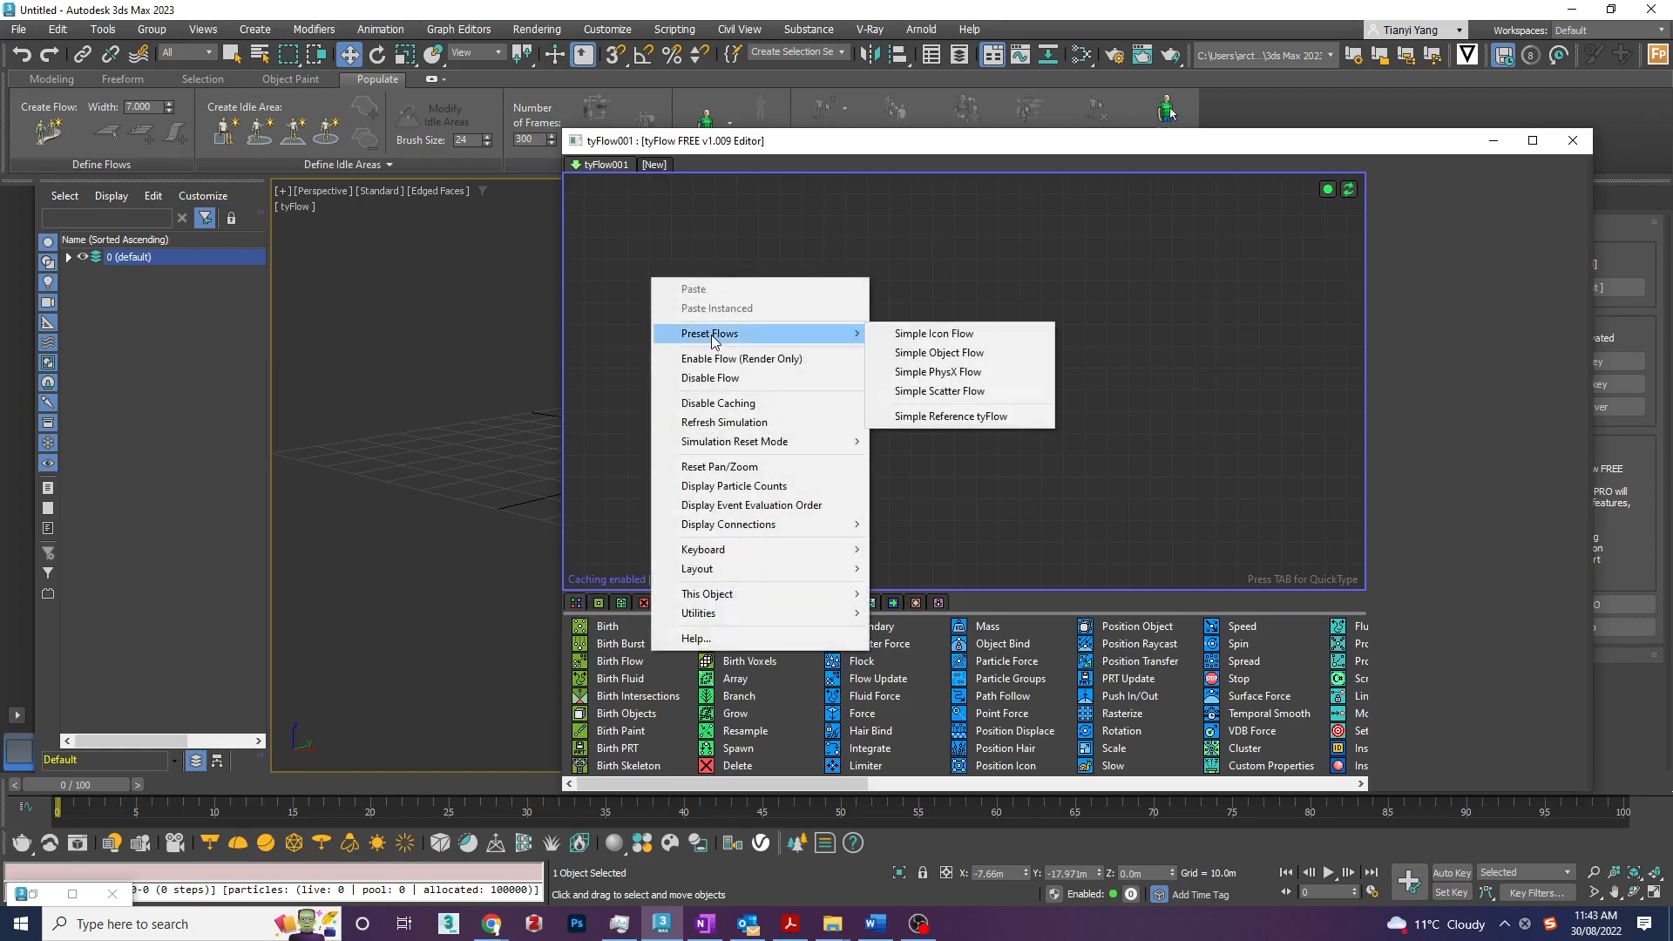
click(974, 354)
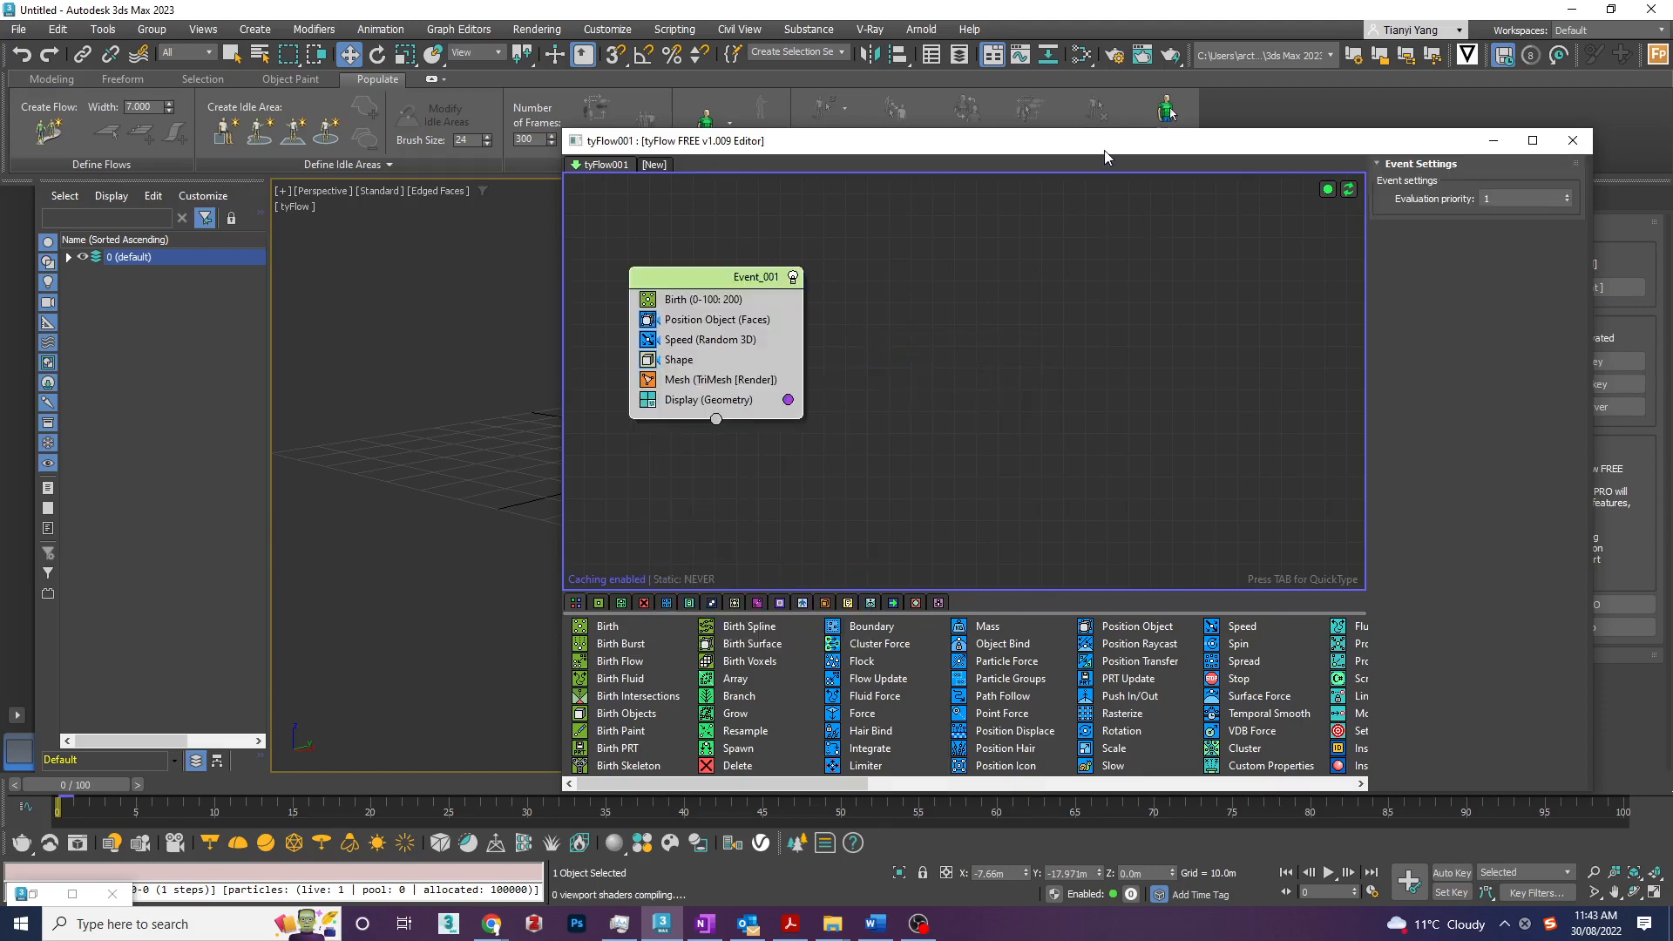
- Move and narrow the editor window to uncover the viewport, and scrub the timeline to preview the preset's particles
drag(1105, 150, 557, 642)
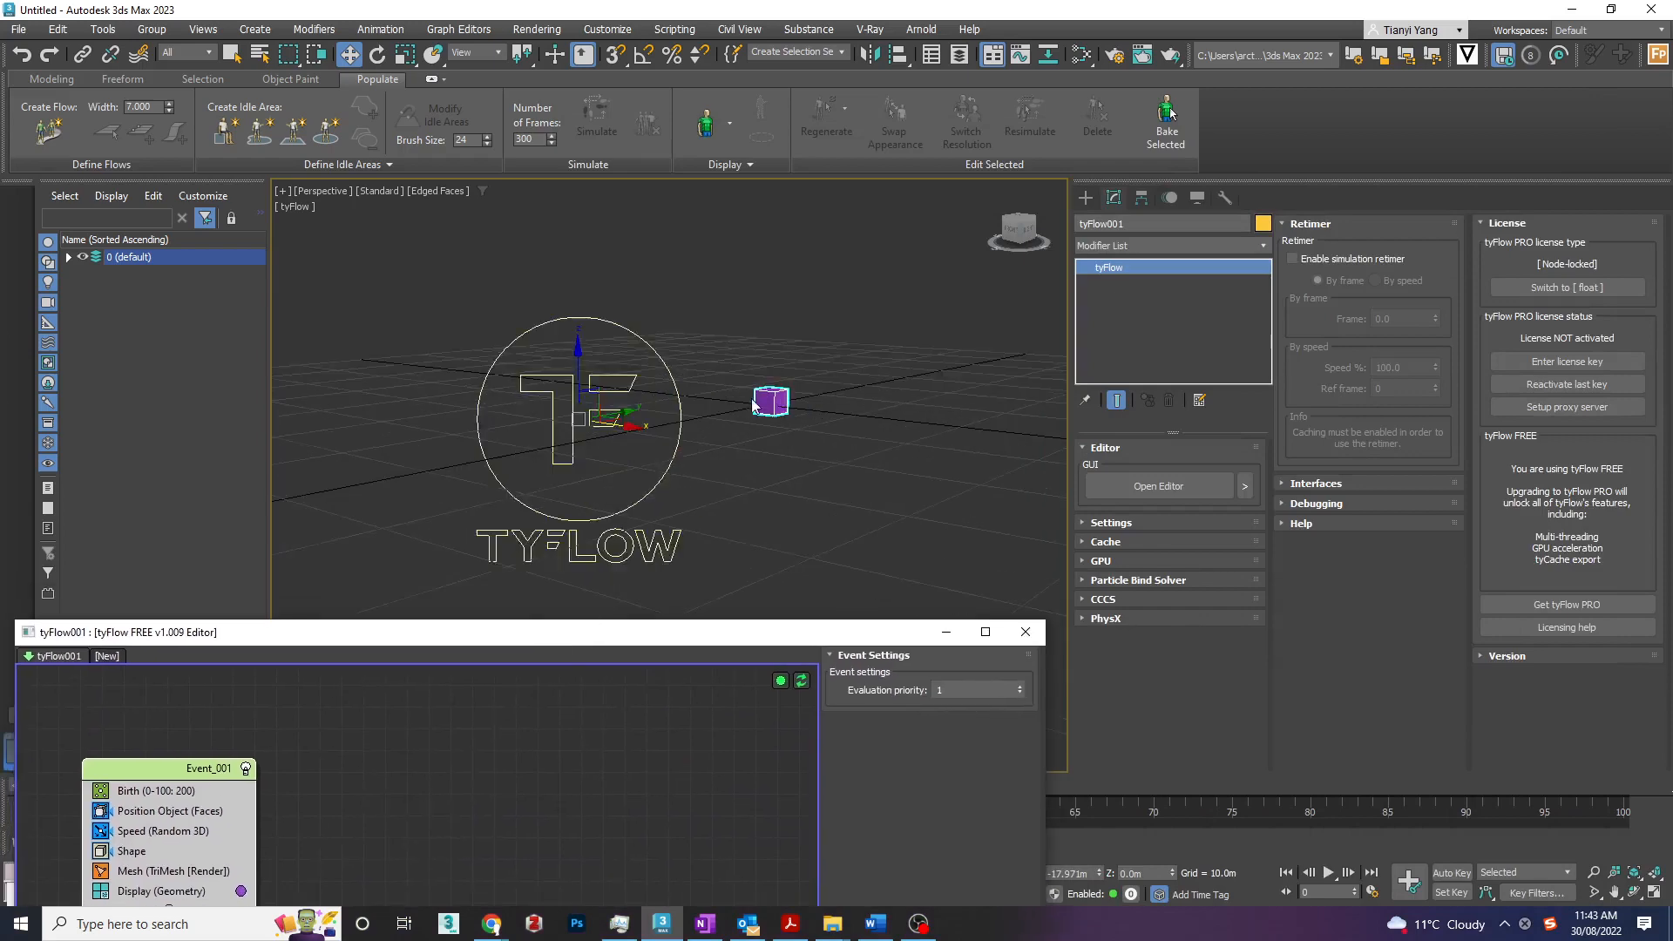
scroll(754, 406, up, 2)
drag(748, 628, 1392, 143)
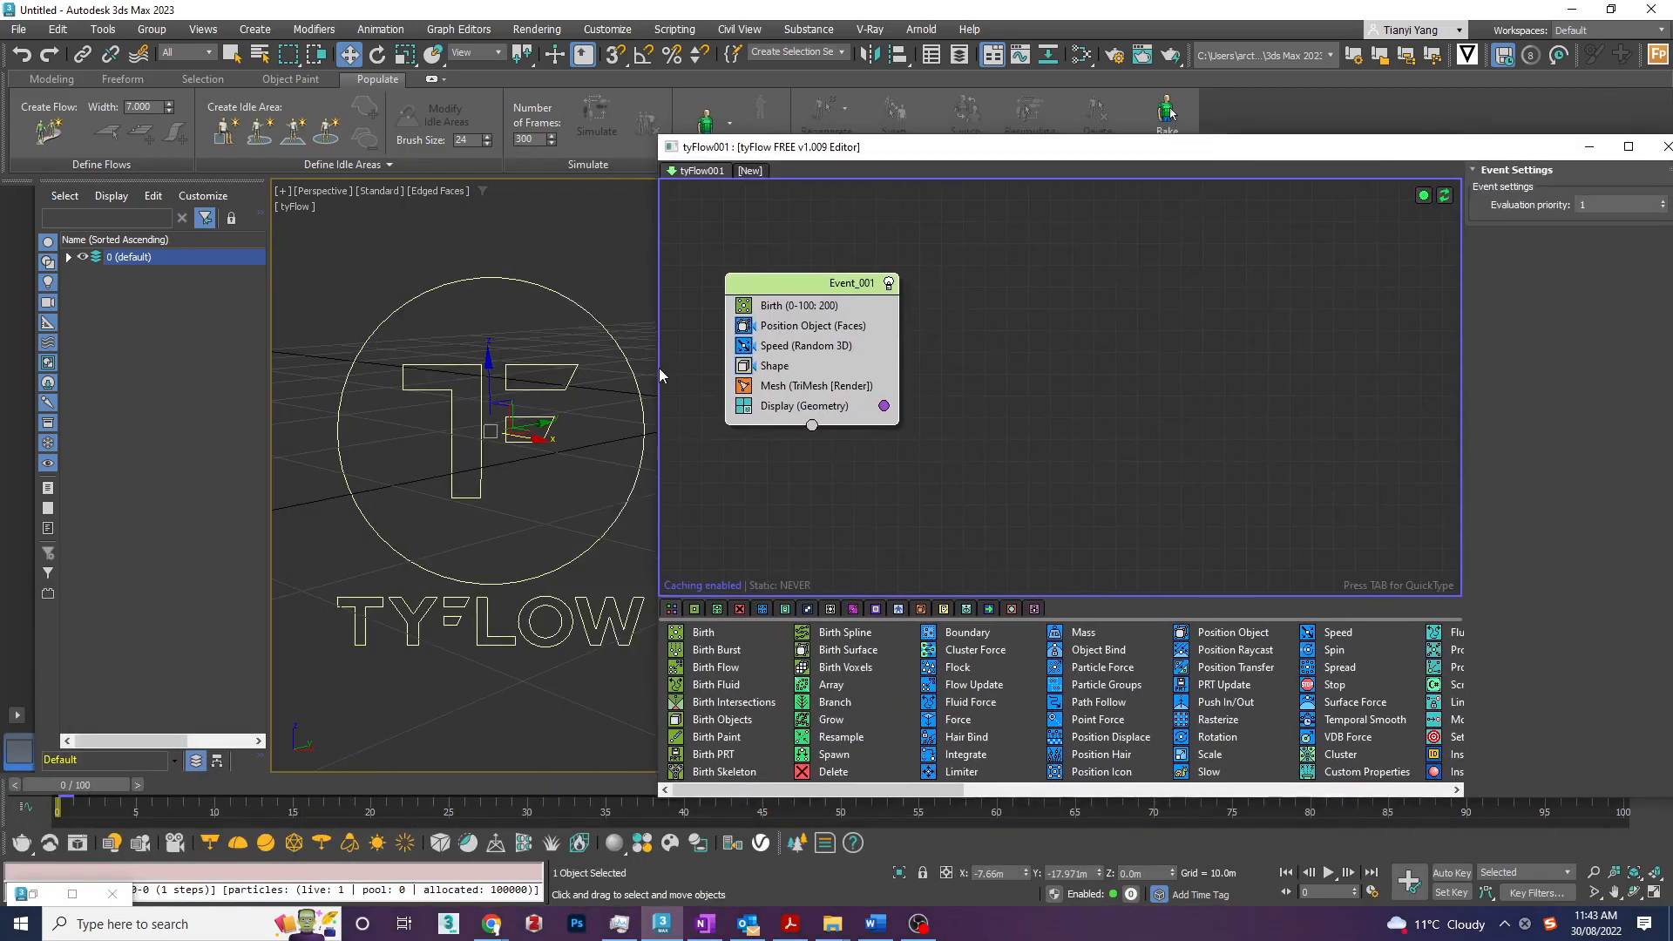
drag(660, 375, 1248, 375)
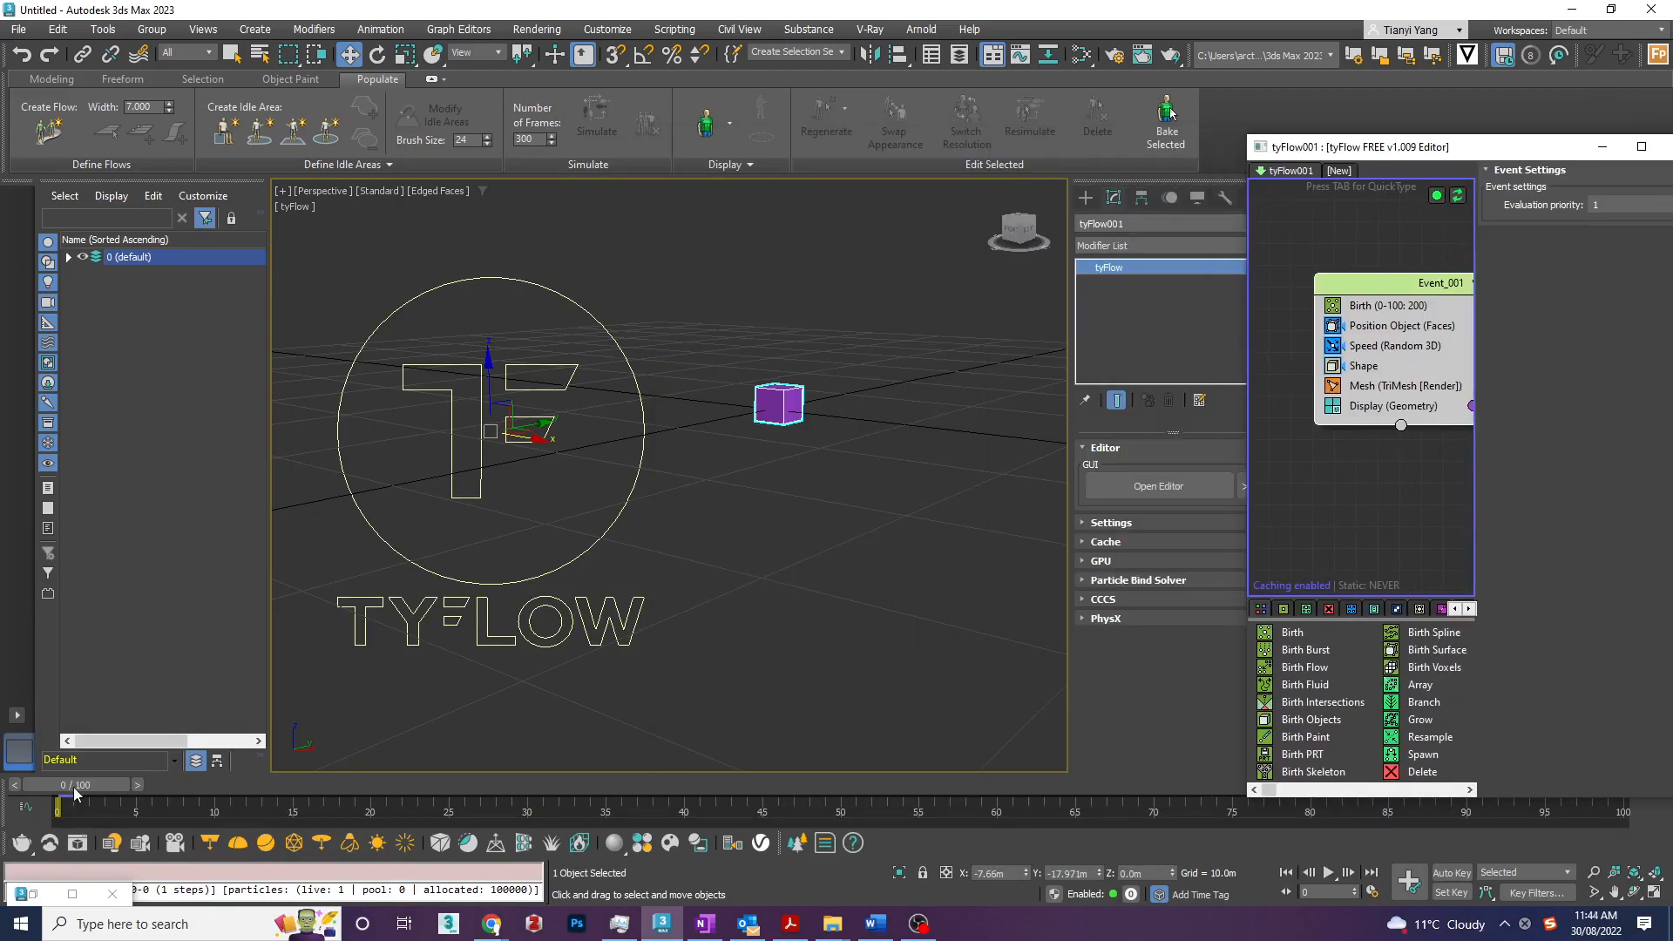
drag(74, 791, 785, 771)
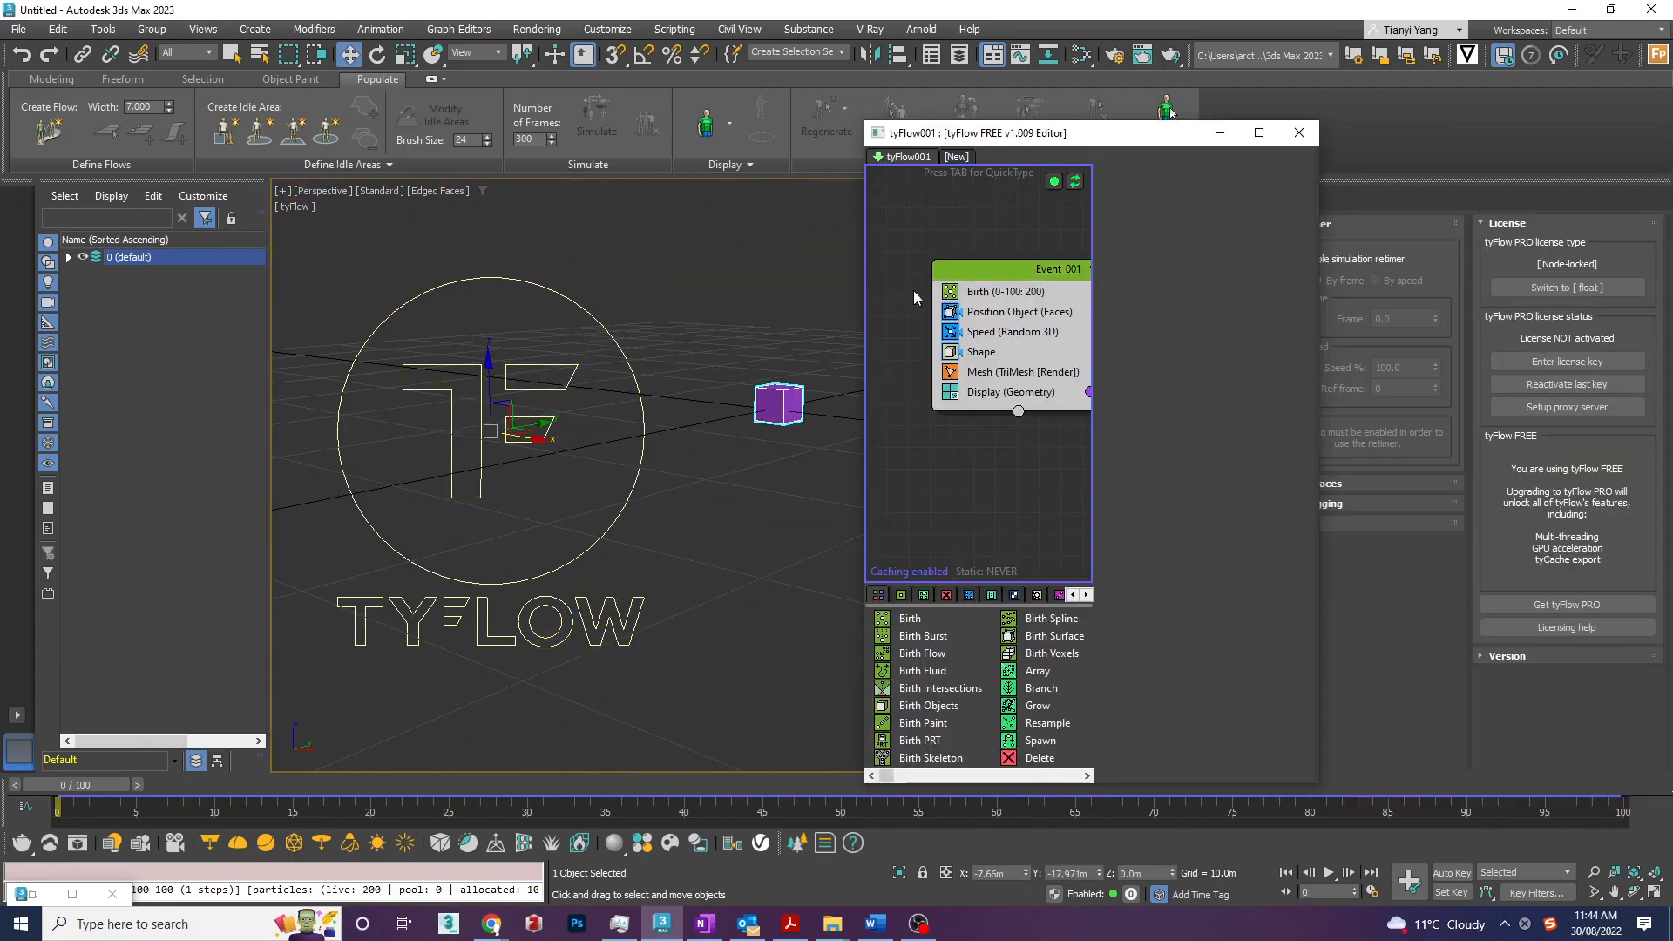
- Show the Birth operator's settings and arrange the editor window so the event, its parameters and the viewport particles stay visible
drag(1028, 272, 981, 258)
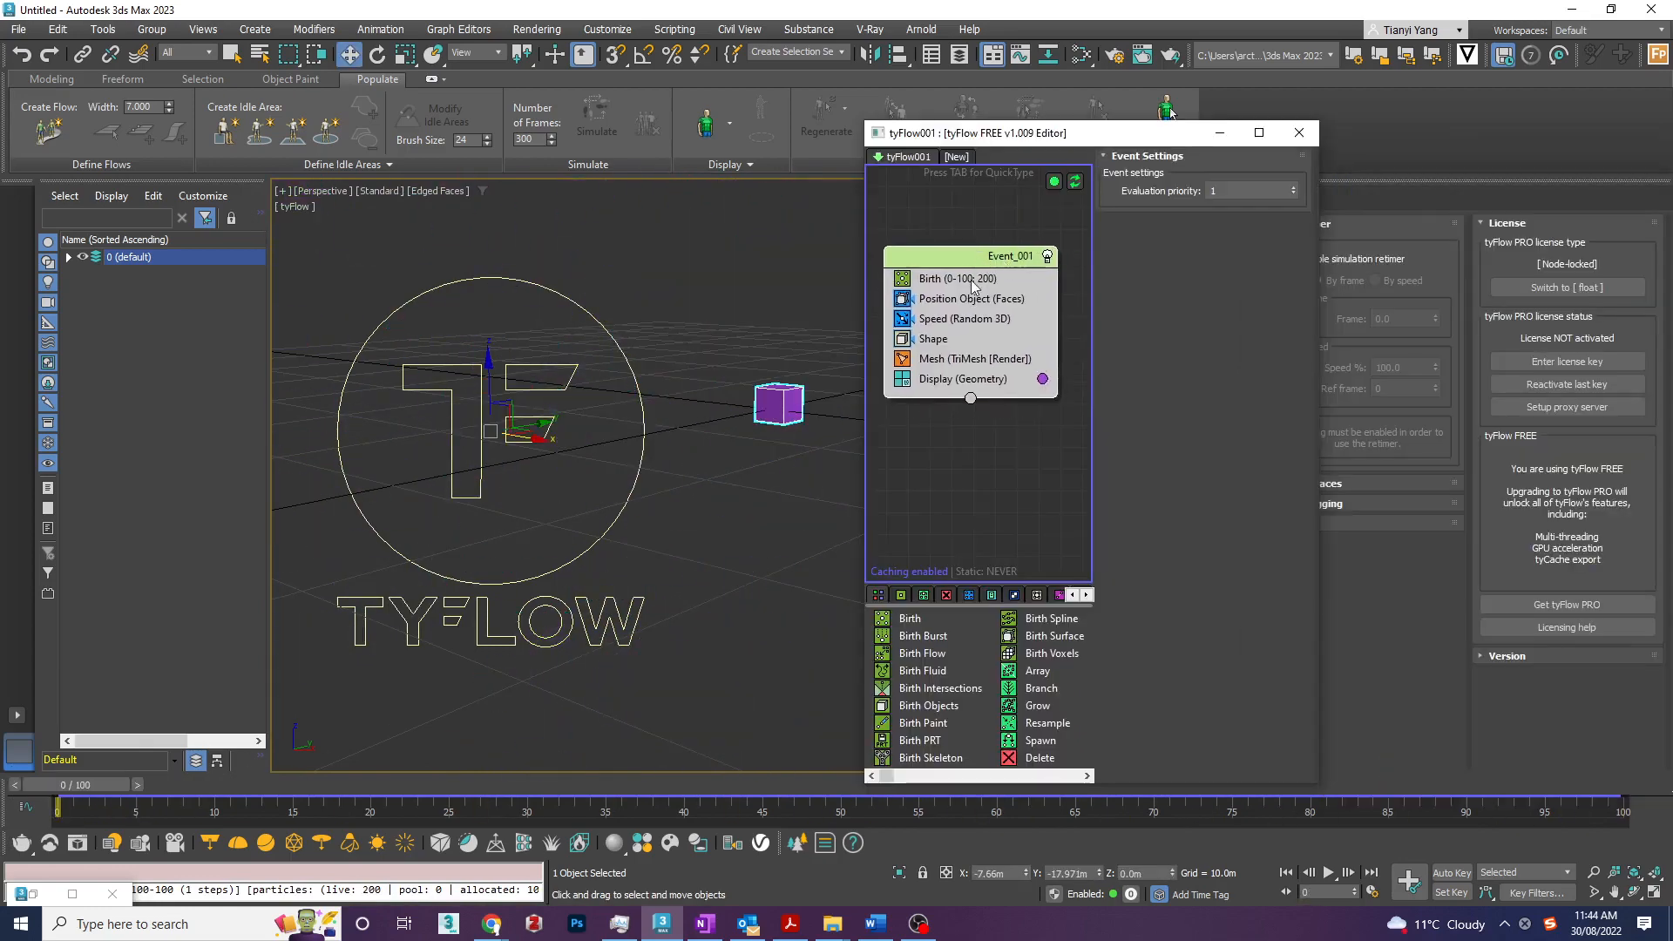
click(973, 280)
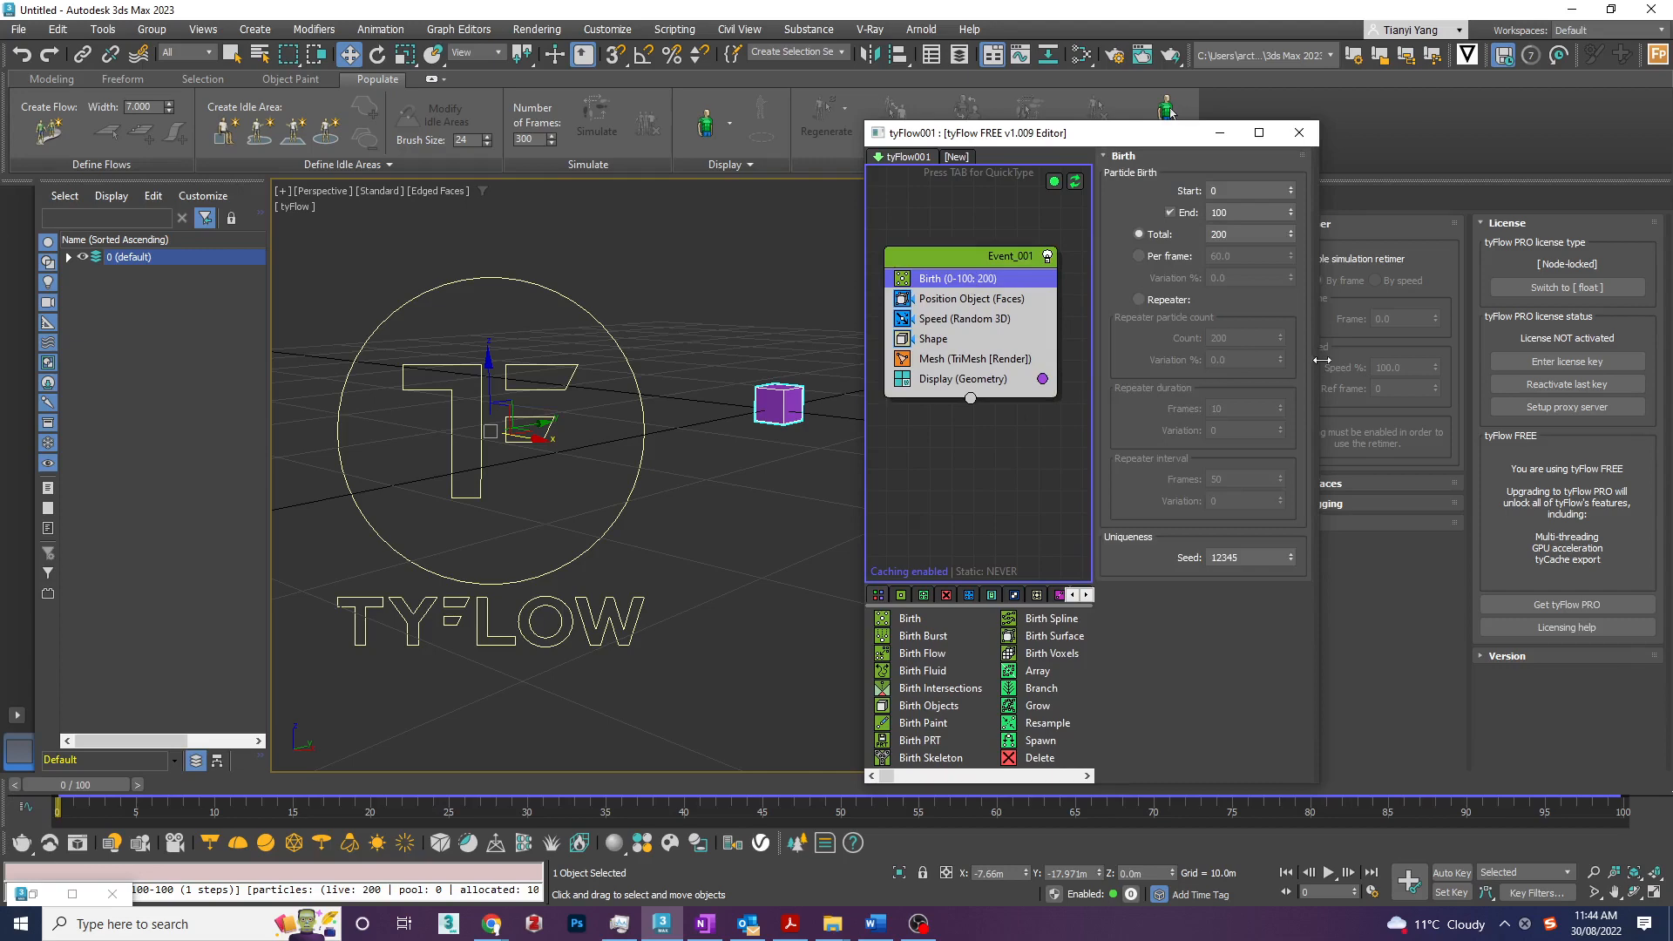
drag(1322, 360, 1658, 360)
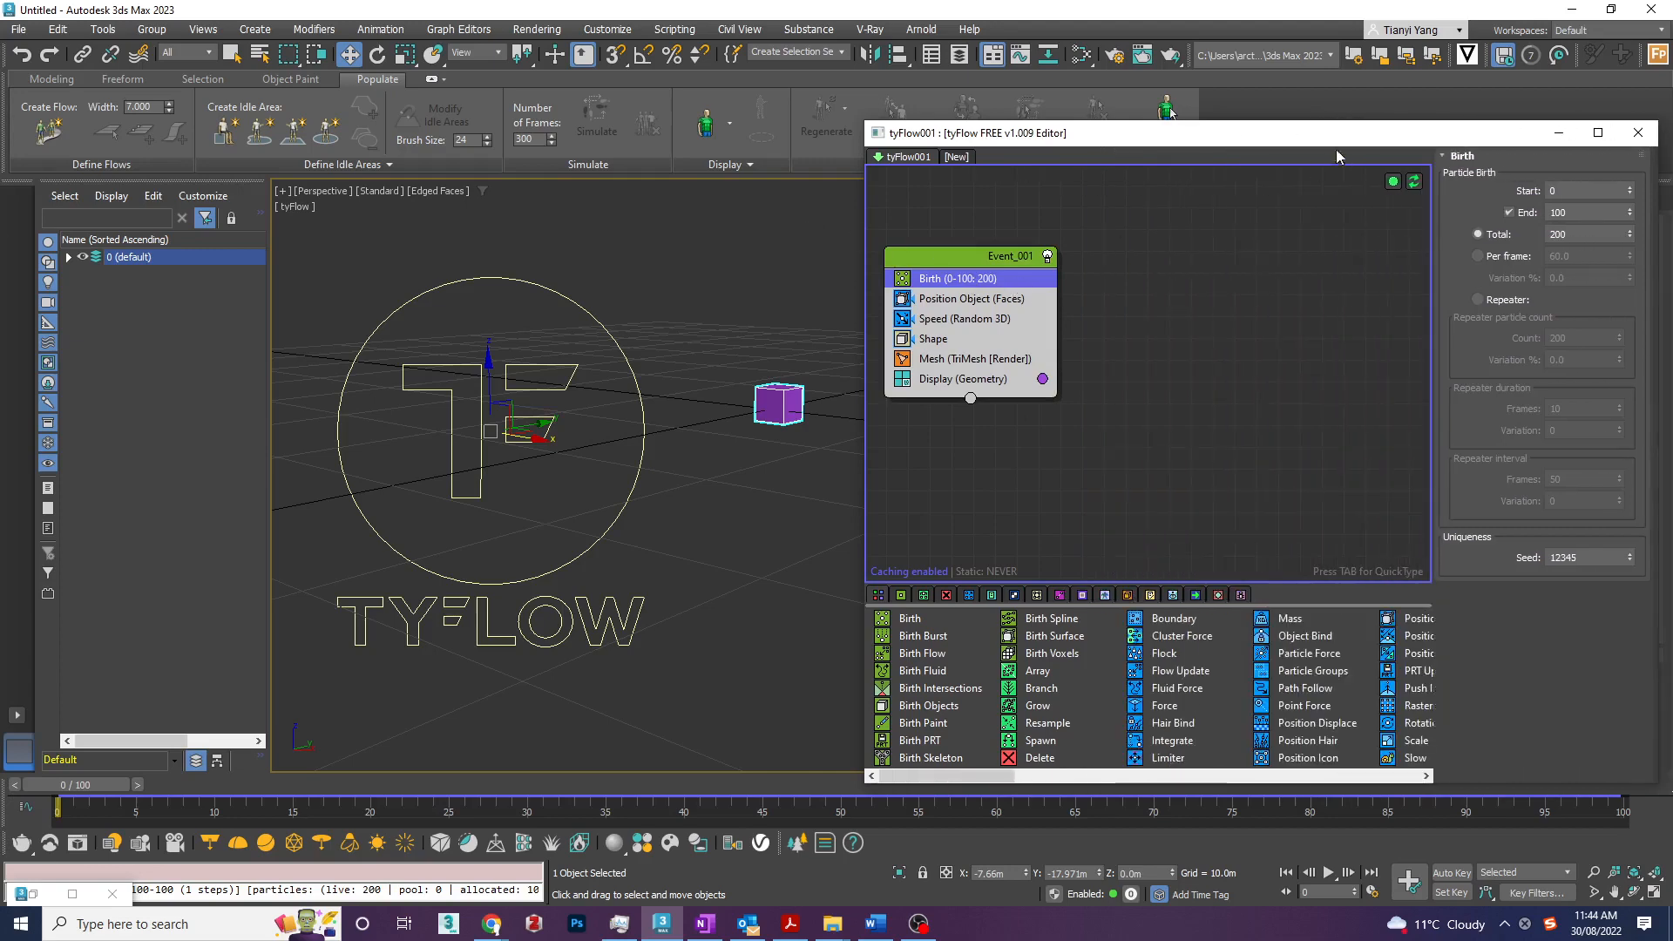
drag(1338, 135, 1075, 152)
drag(722, 273, 789, 262)
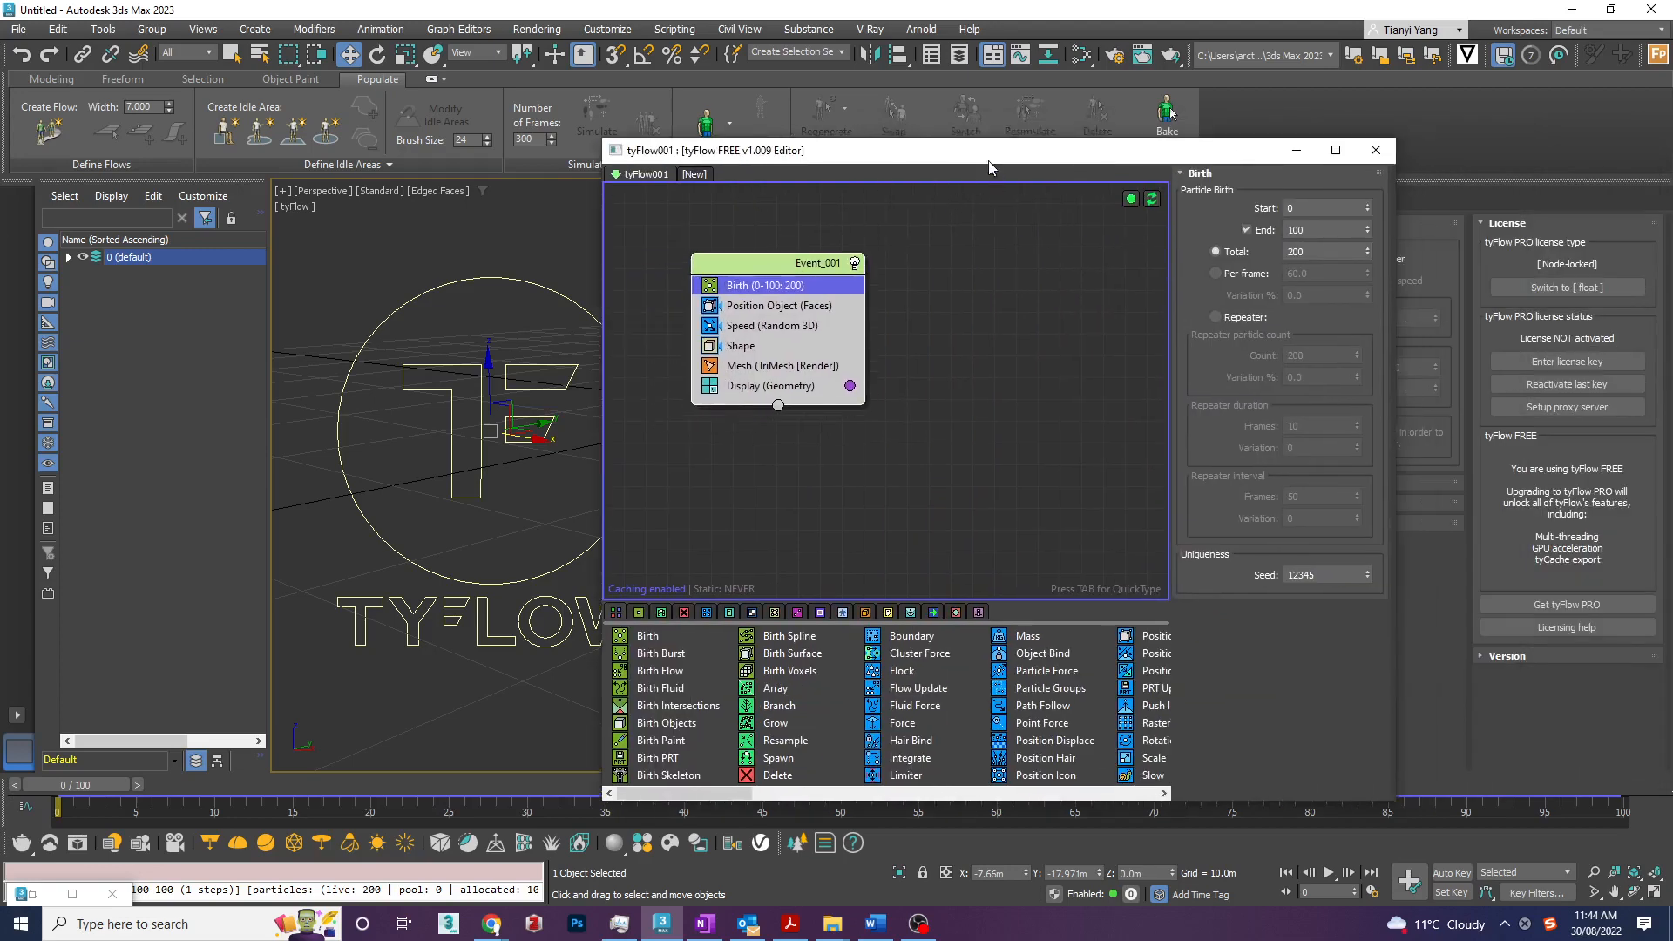
drag(605, 231, 794, 231)
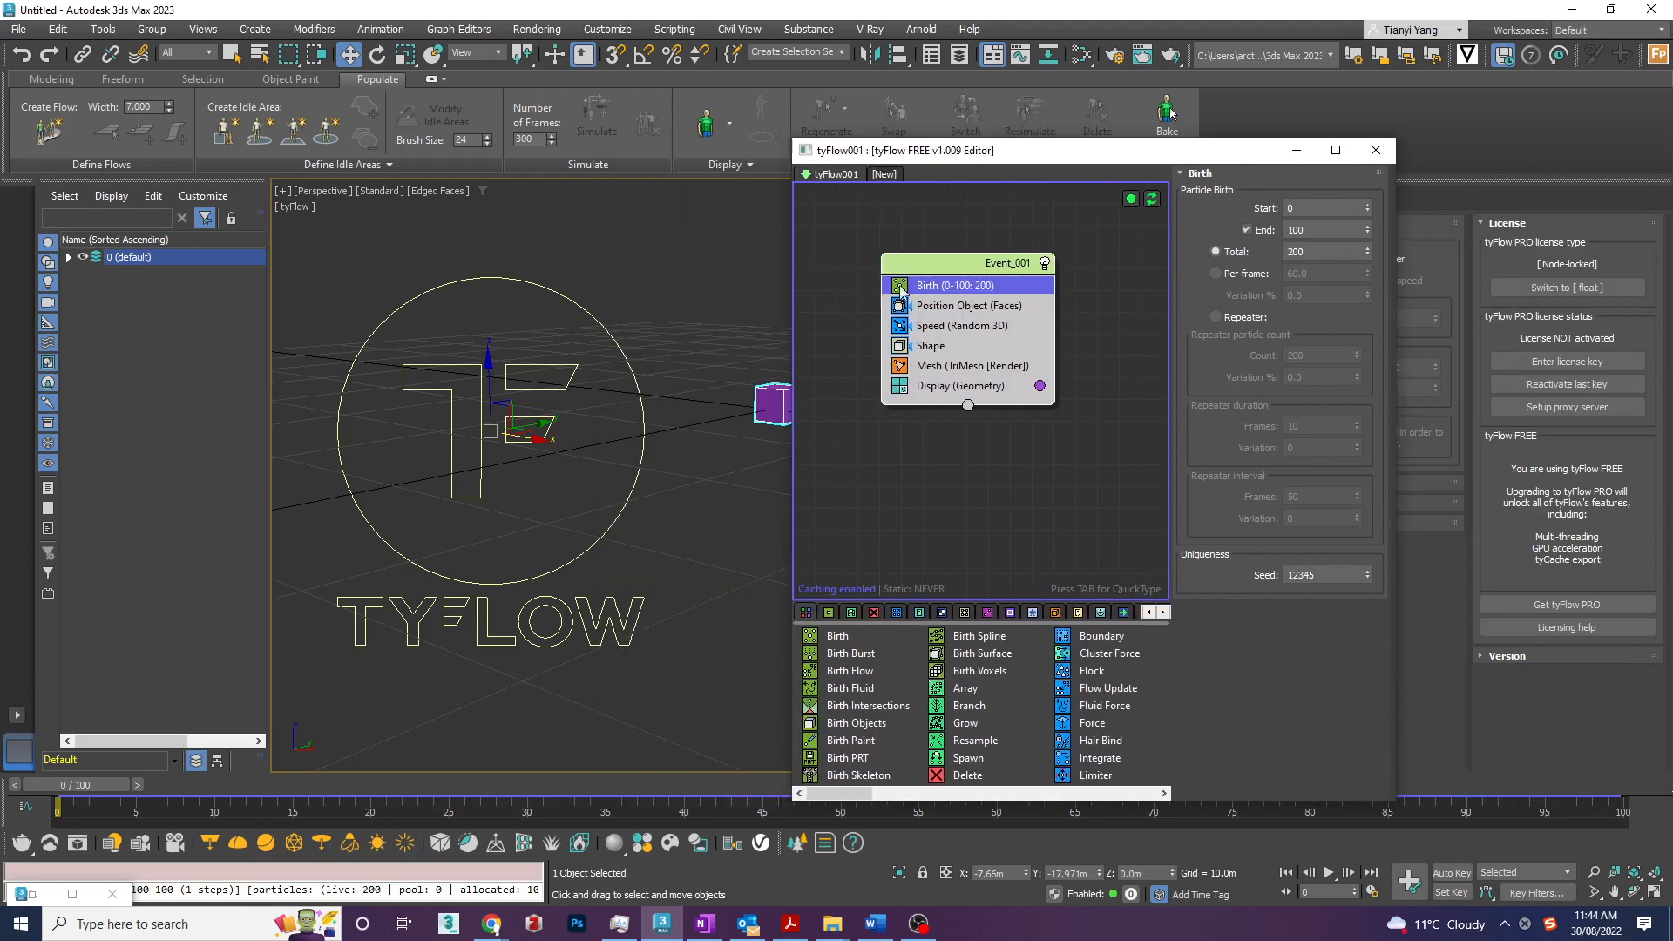
drag(1026, 152, 1140, 183)
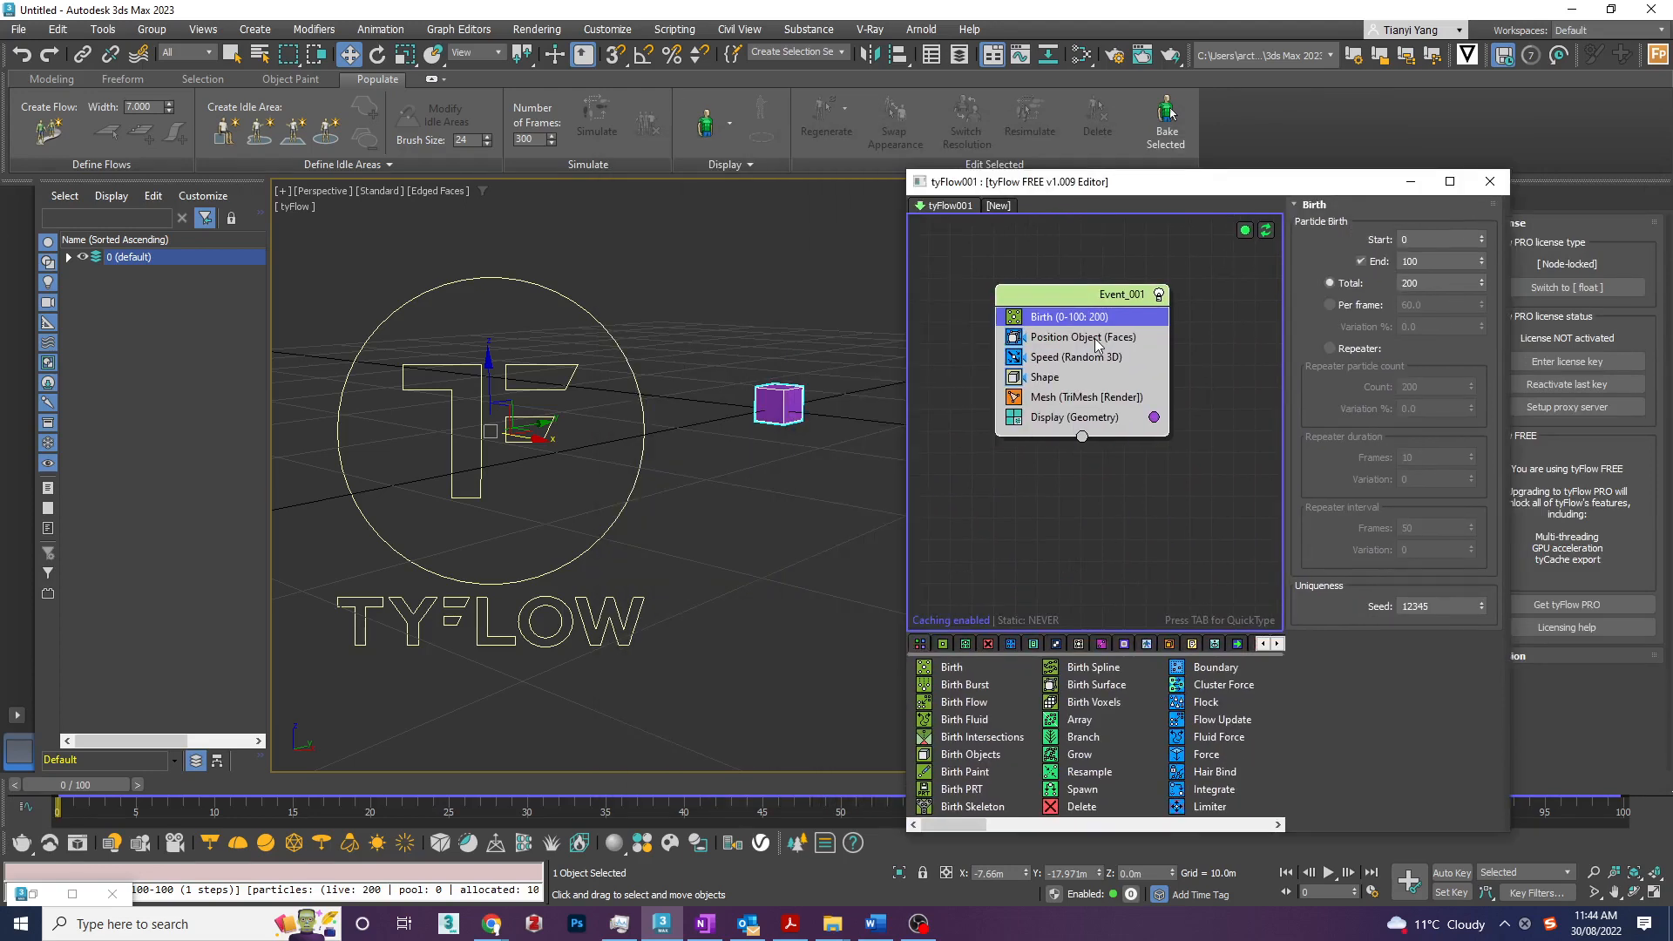
- Switch the Birth operator to per-frame emission with 10 particles per frame, and preview the result along the timeline
click(1446, 241)
key(Tab)
click(1442, 287)
click(1330, 304)
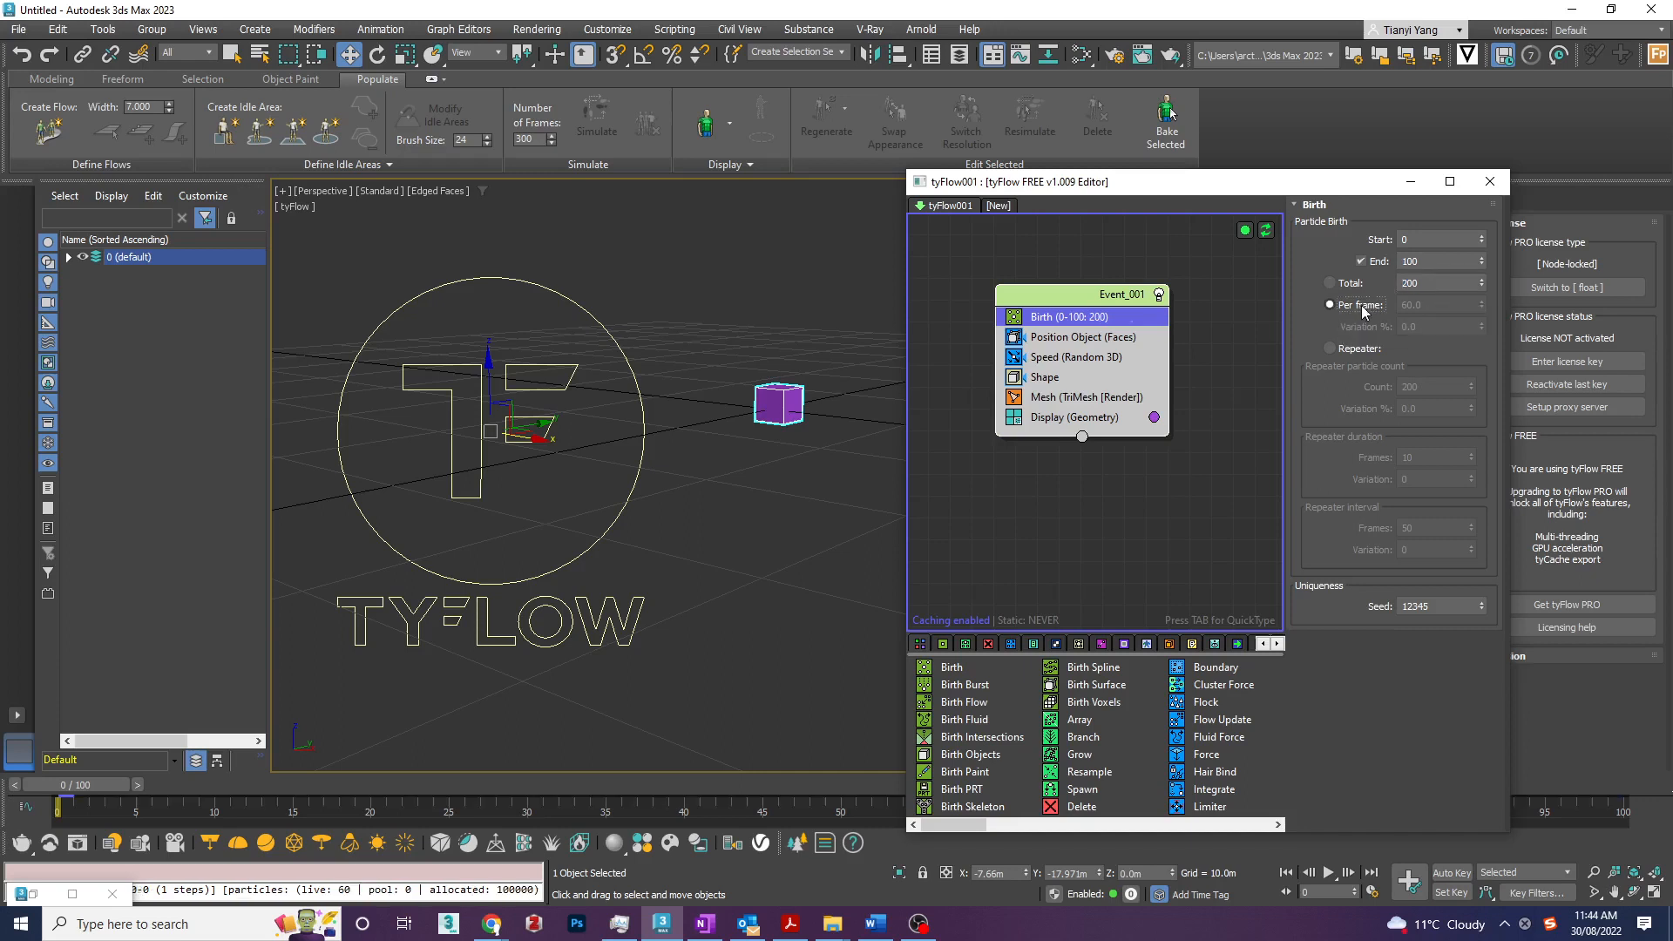
click(1439, 303)
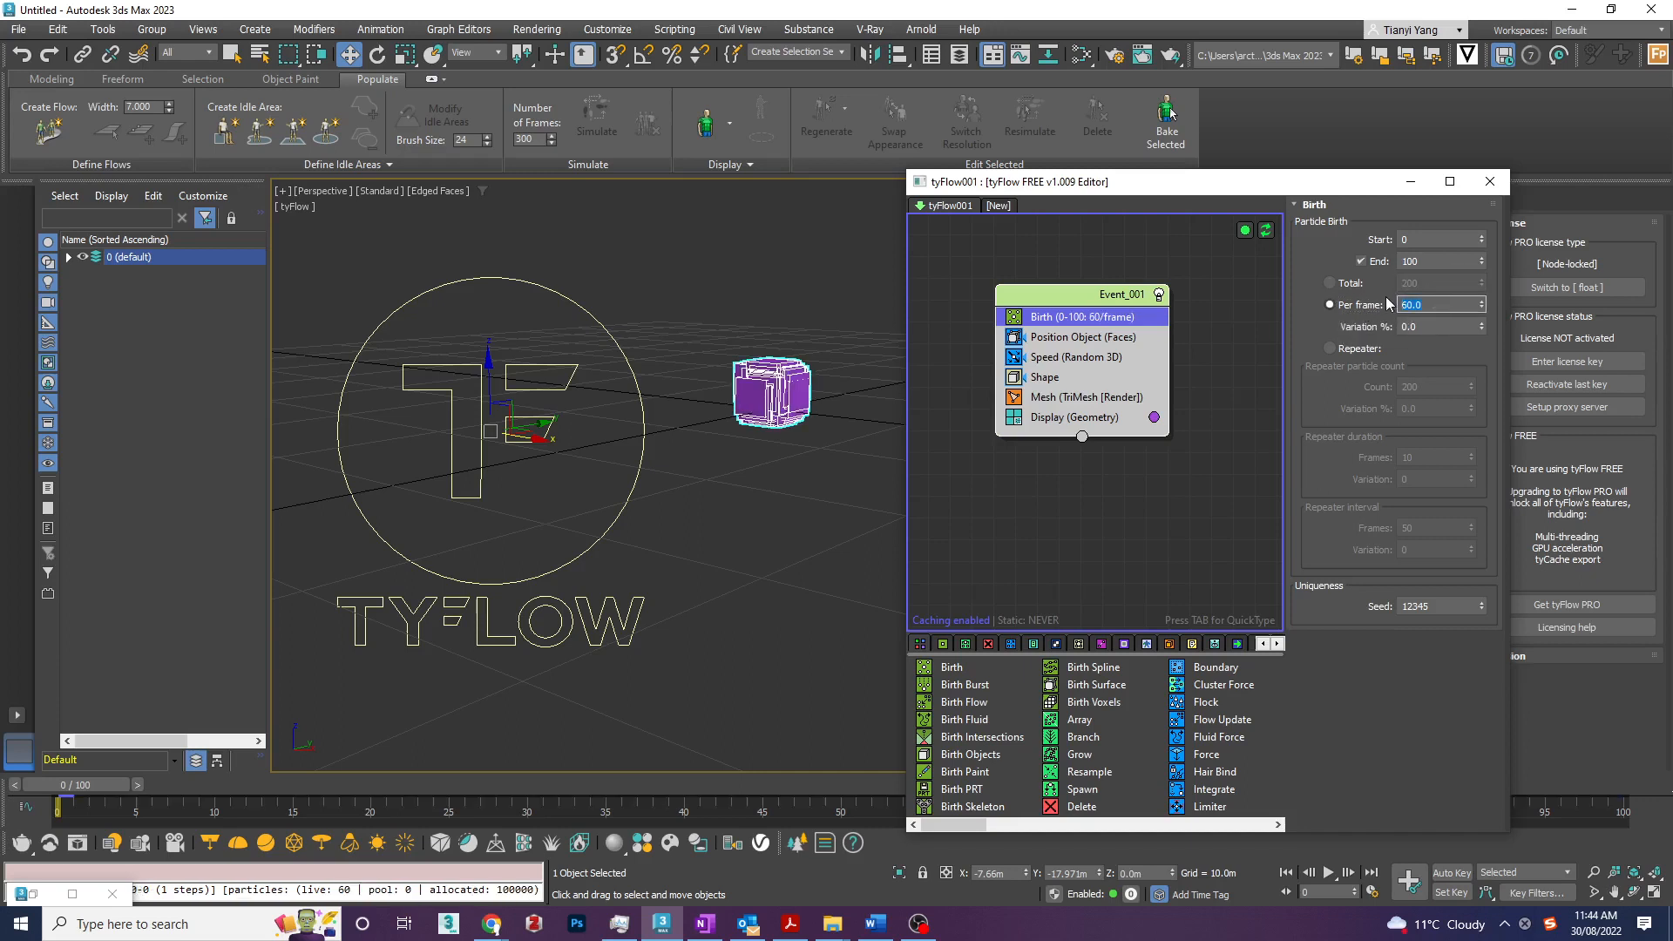
key(BackSpace)
key(BackSpace)
key(BackSpace)
key(BackSpace)
text(10)
key(Return)
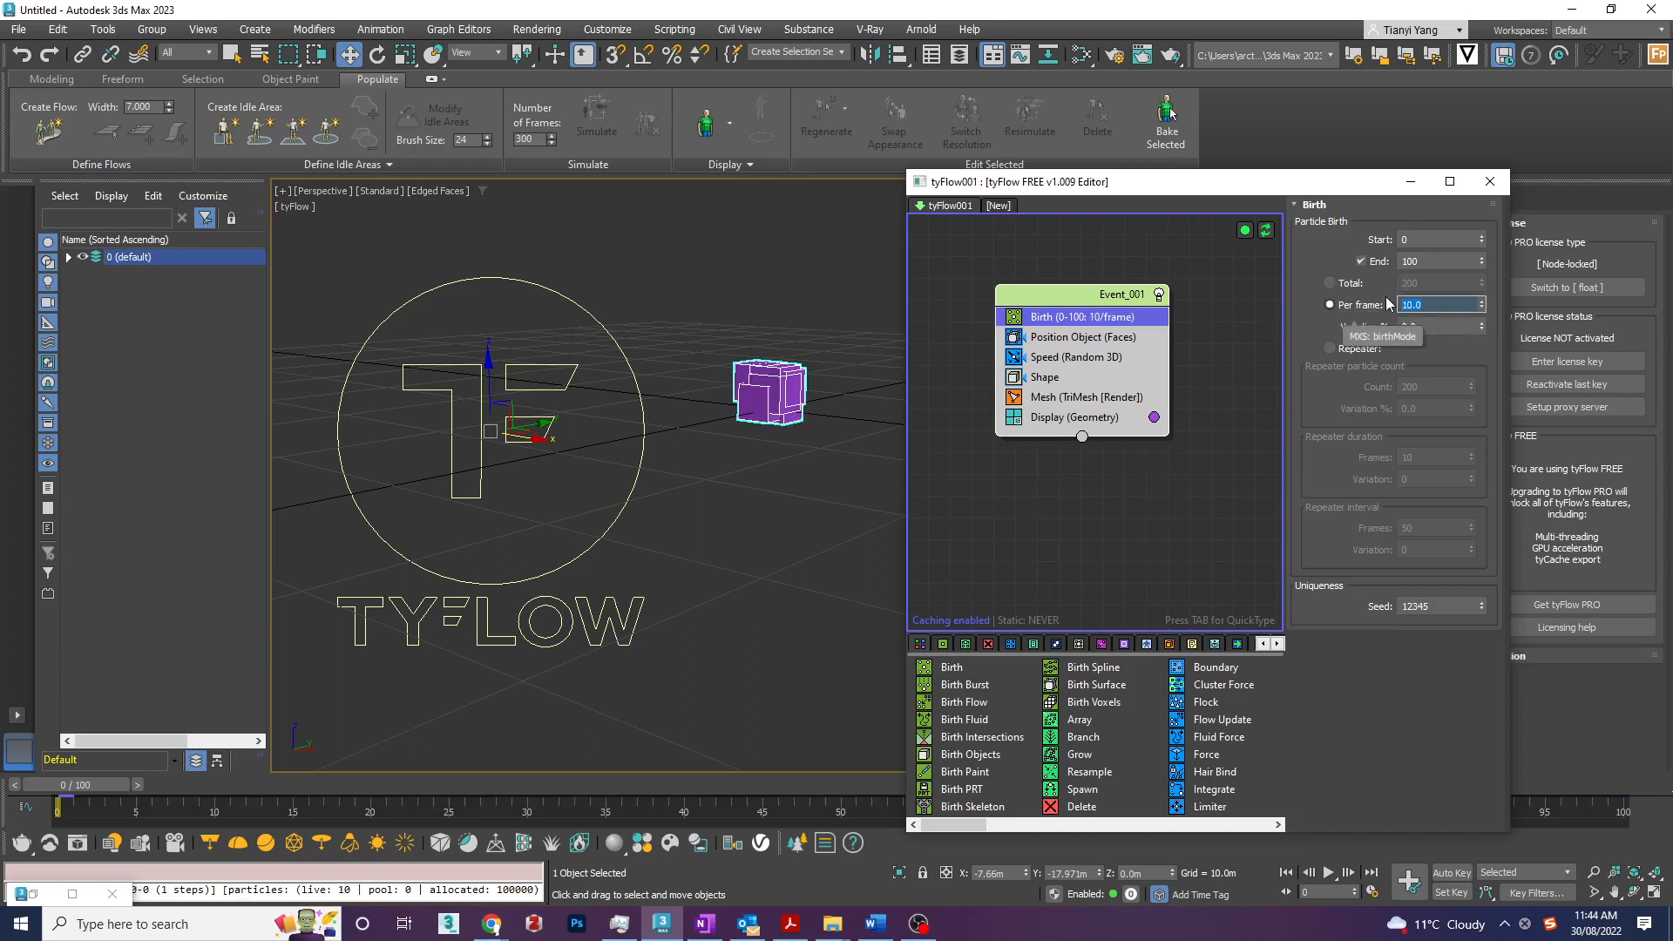
mouse_move(96, 784)
mouse_down()
mouse_move(1614, 850)
mouse_move(75, 785)
mouse_up()
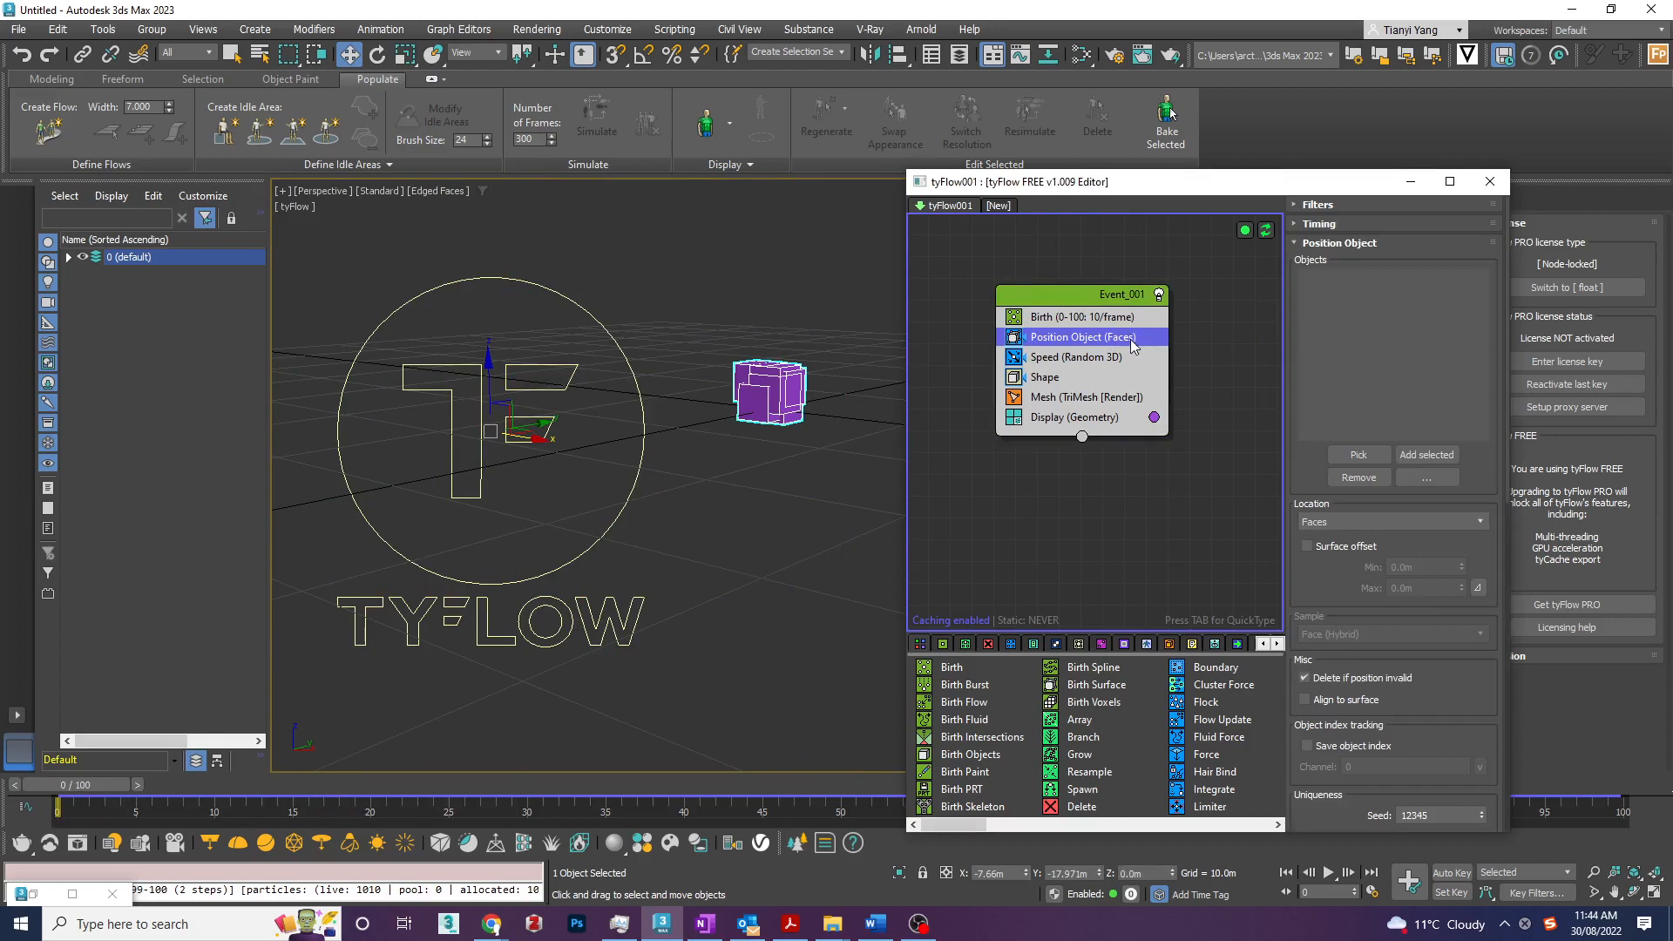
- Expand the default layer's object list, and preview the motion of the Speed operator along the timeline
click(69, 257)
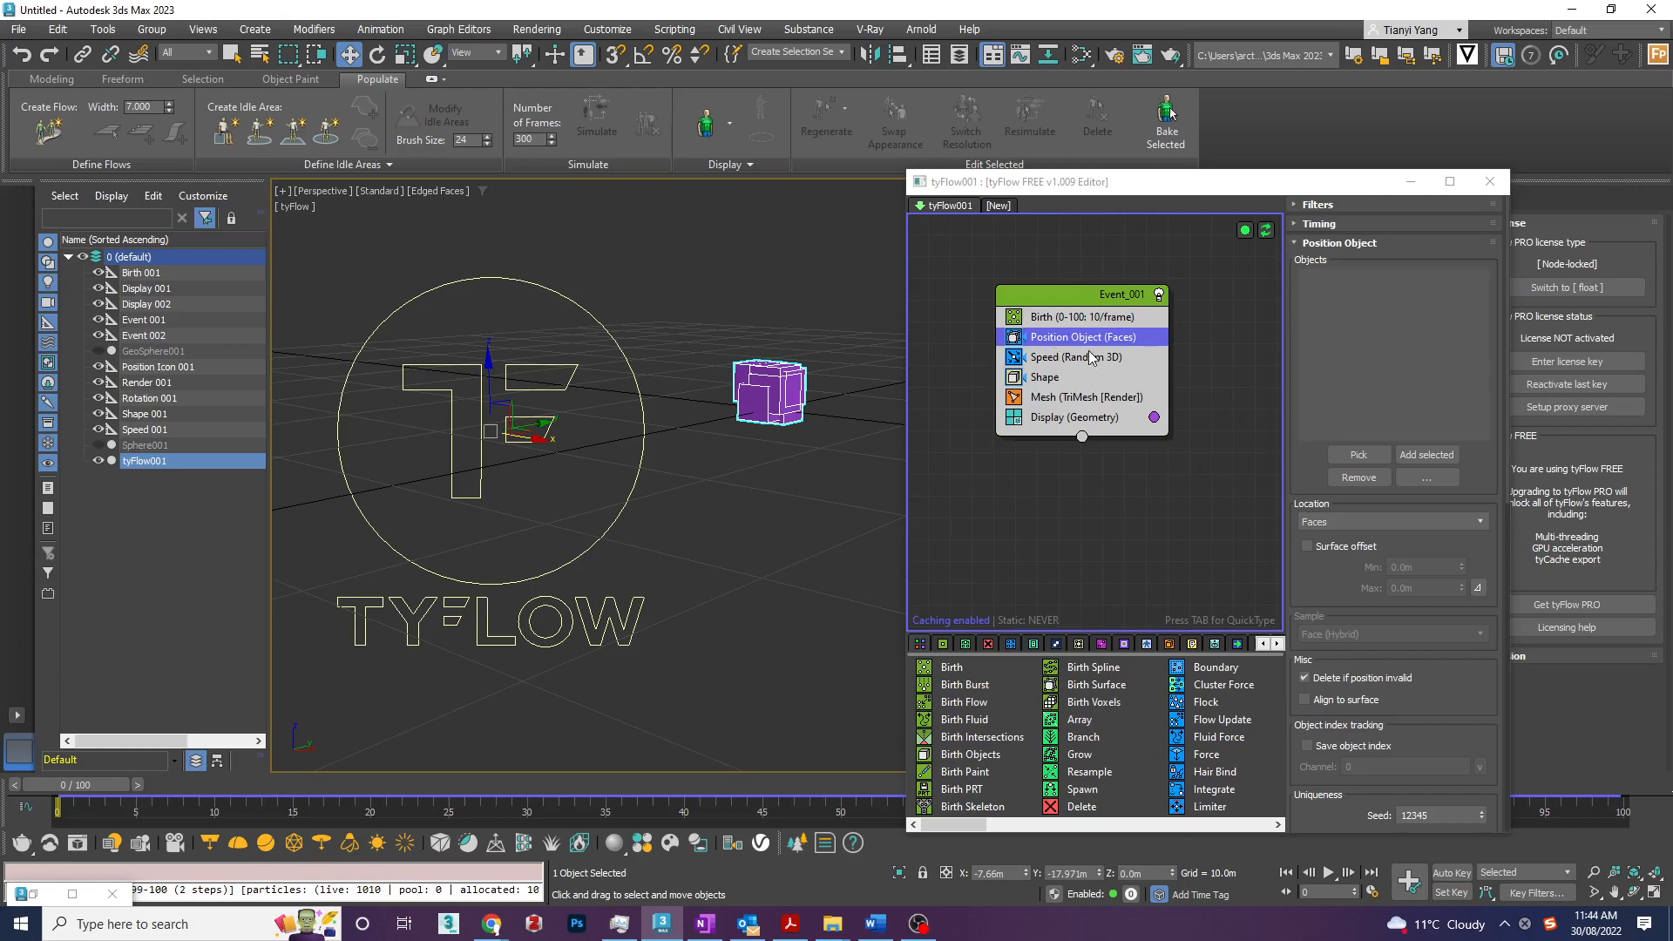
click(1079, 358)
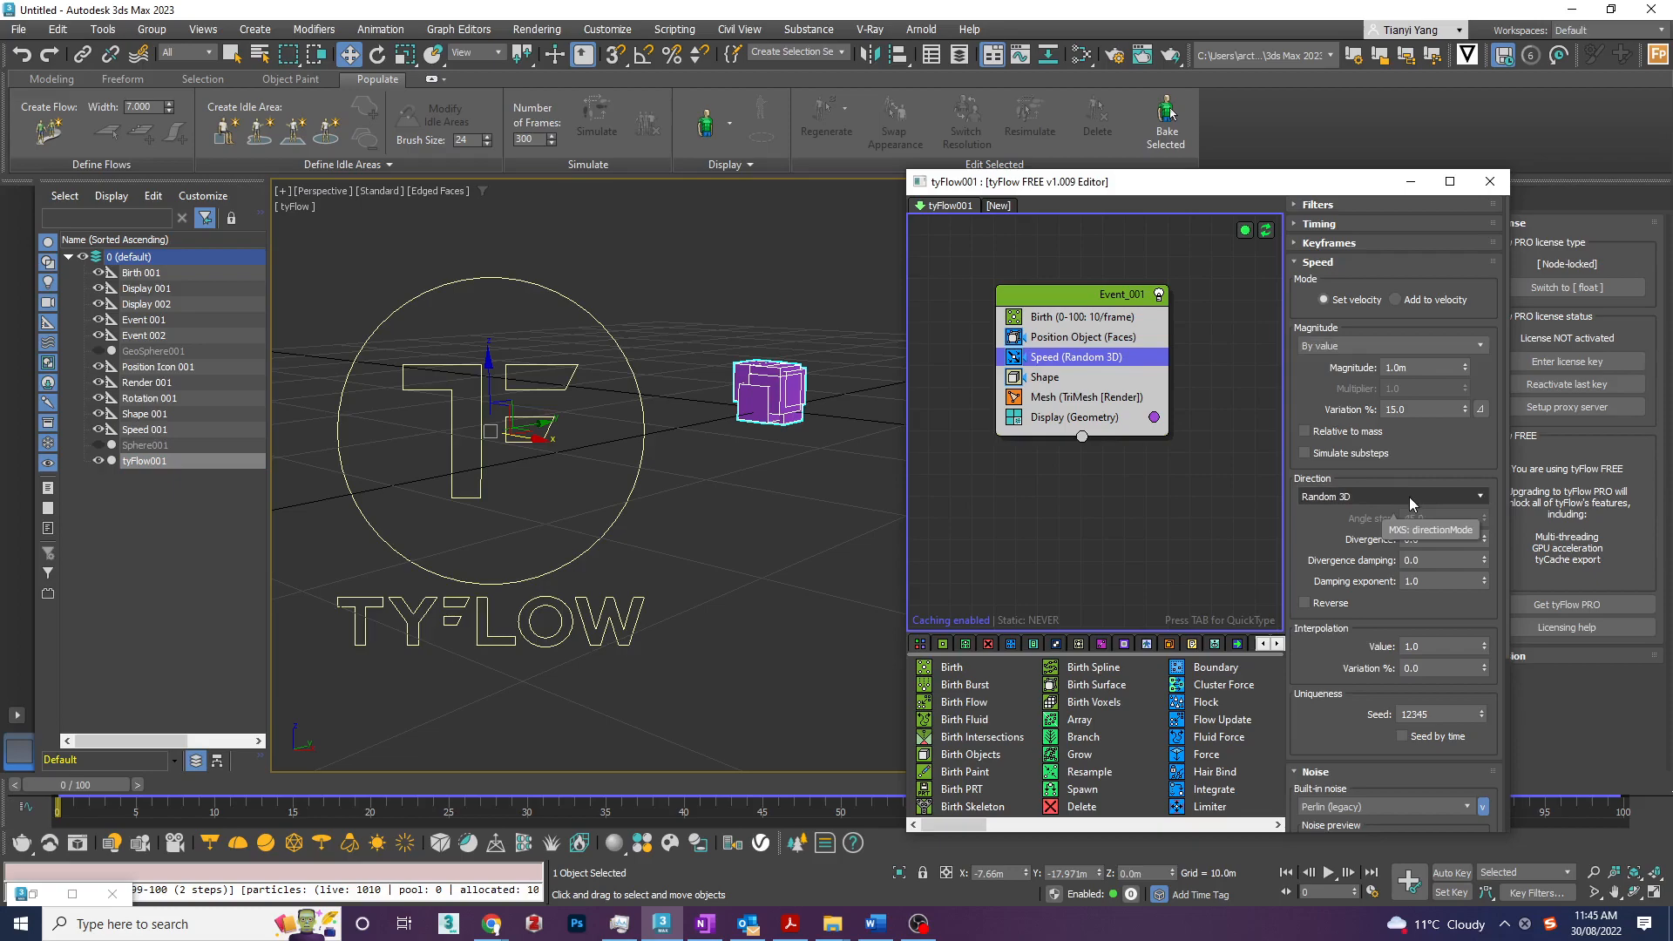
drag(87, 784, 625, 784)
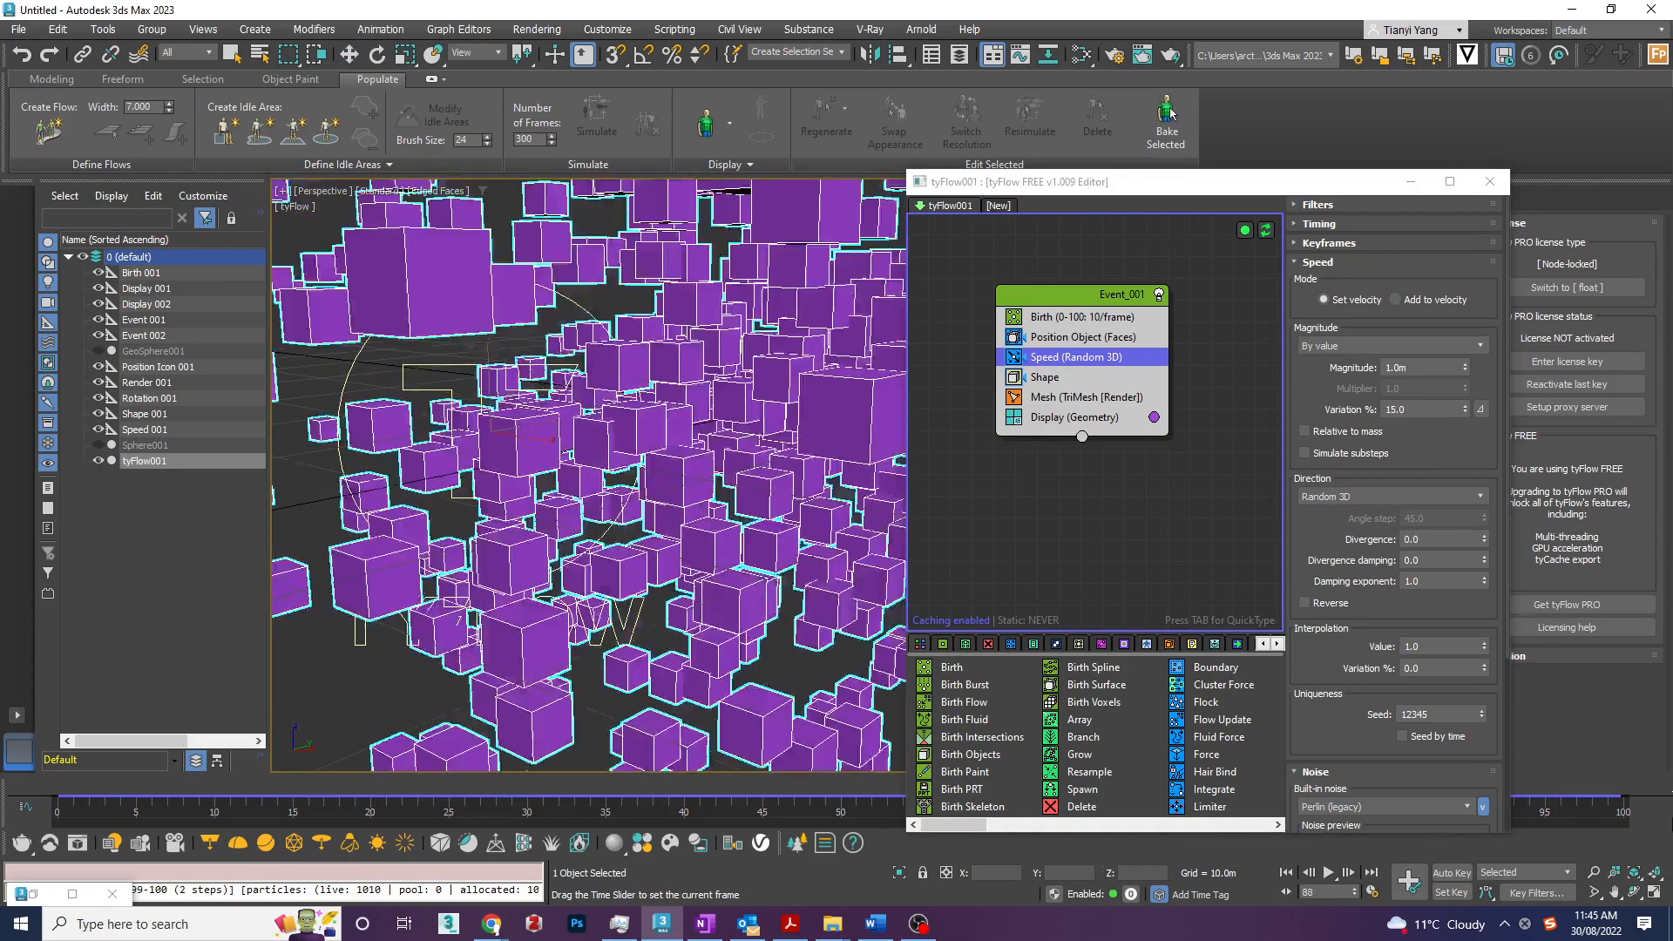
drag(1434, 784, 57, 785)
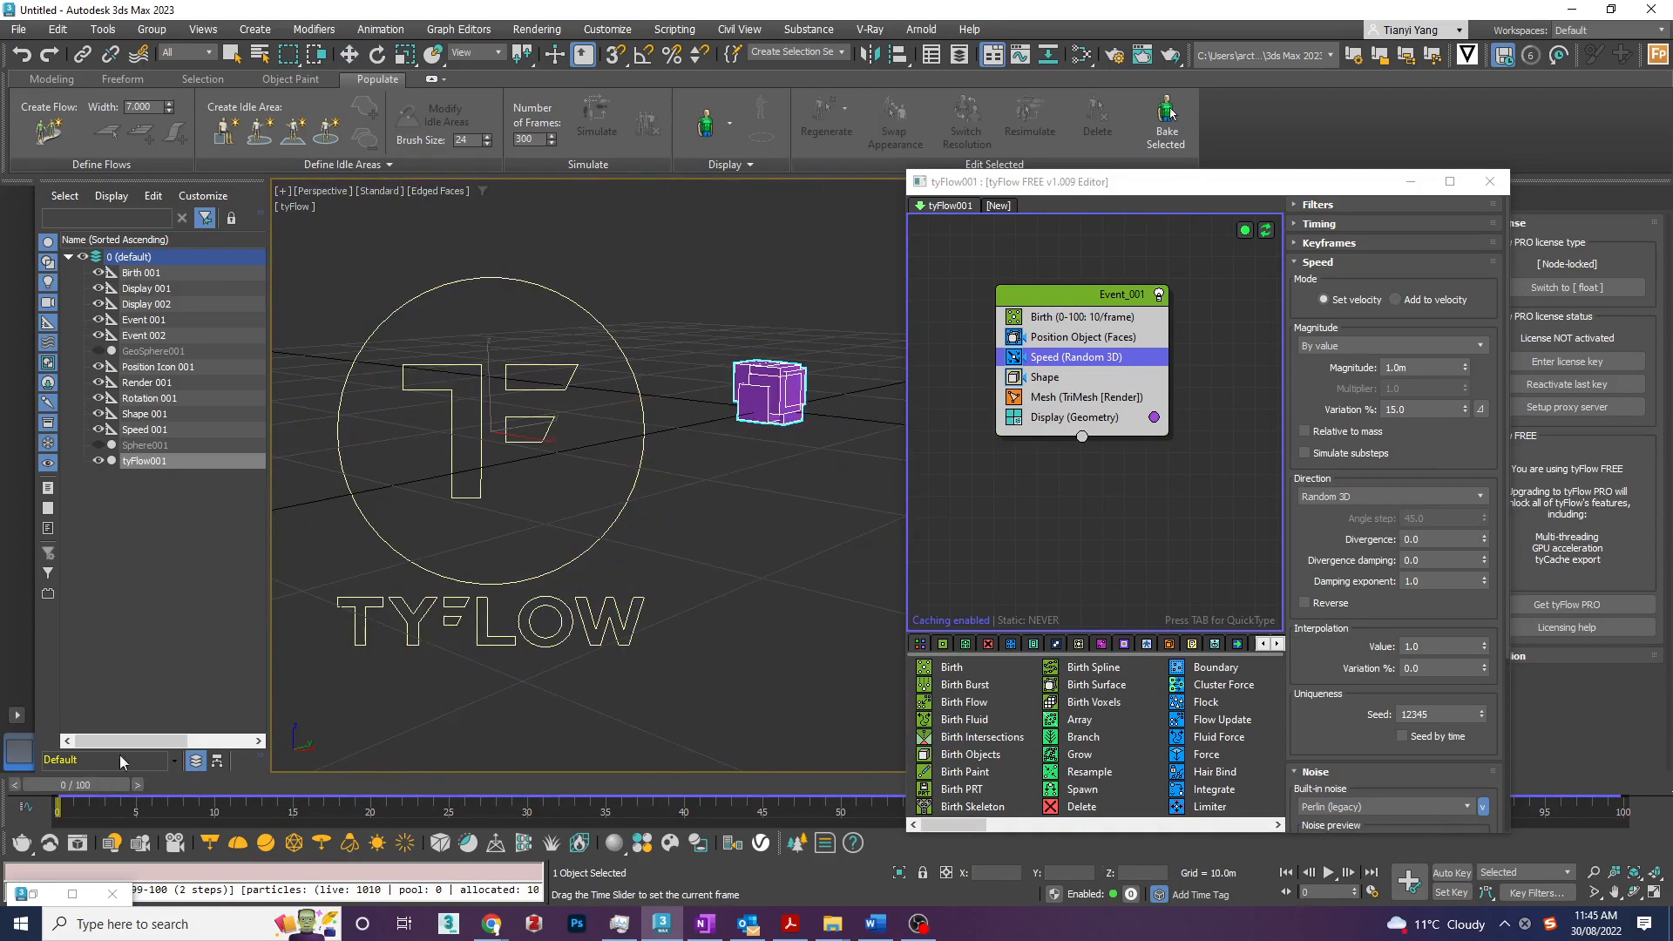
- Set the Speed operator's direction to Random horizontal and preview the particle motion along the timeline
click(1416, 497)
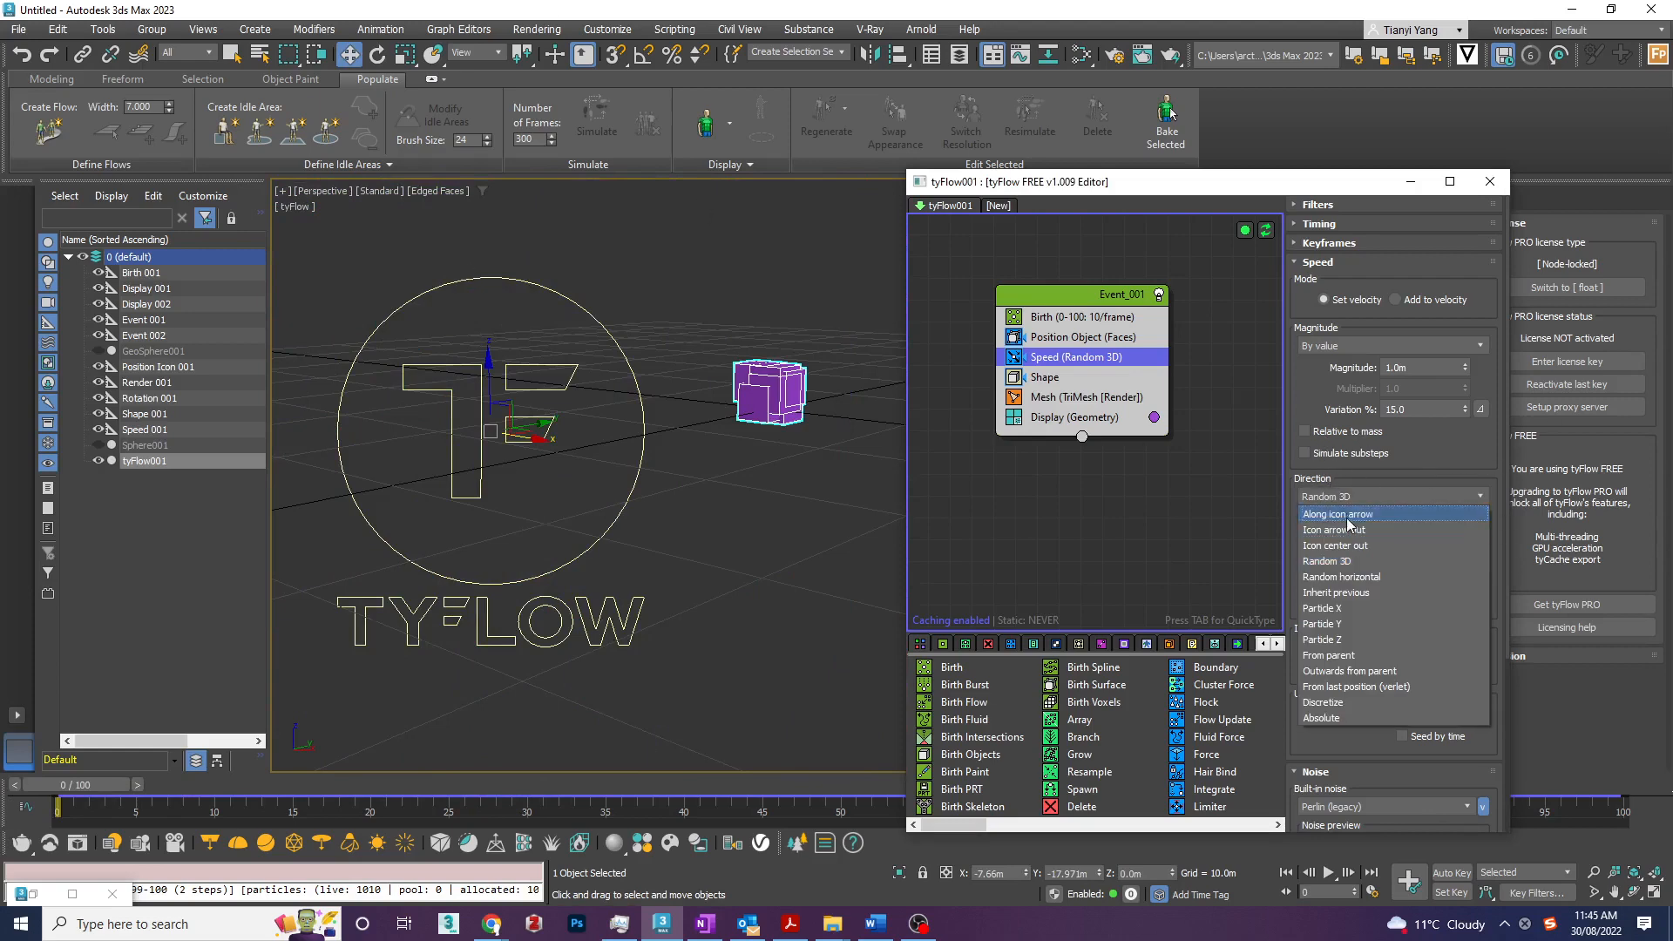
click(1416, 579)
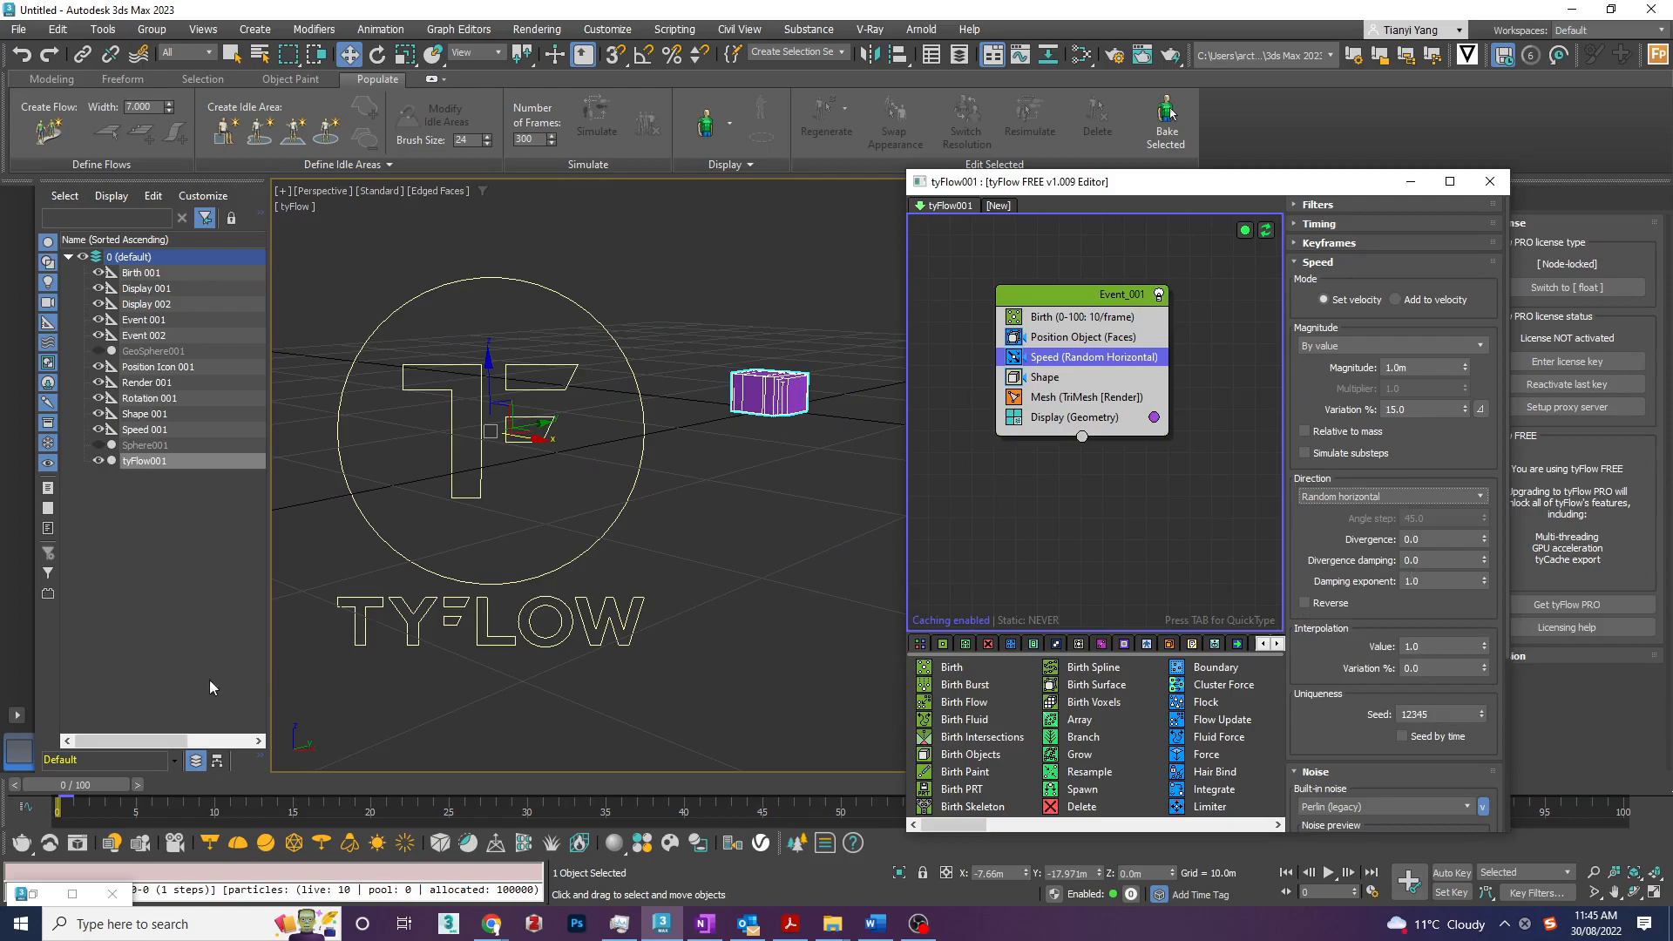
drag(93, 793, 57, 788)
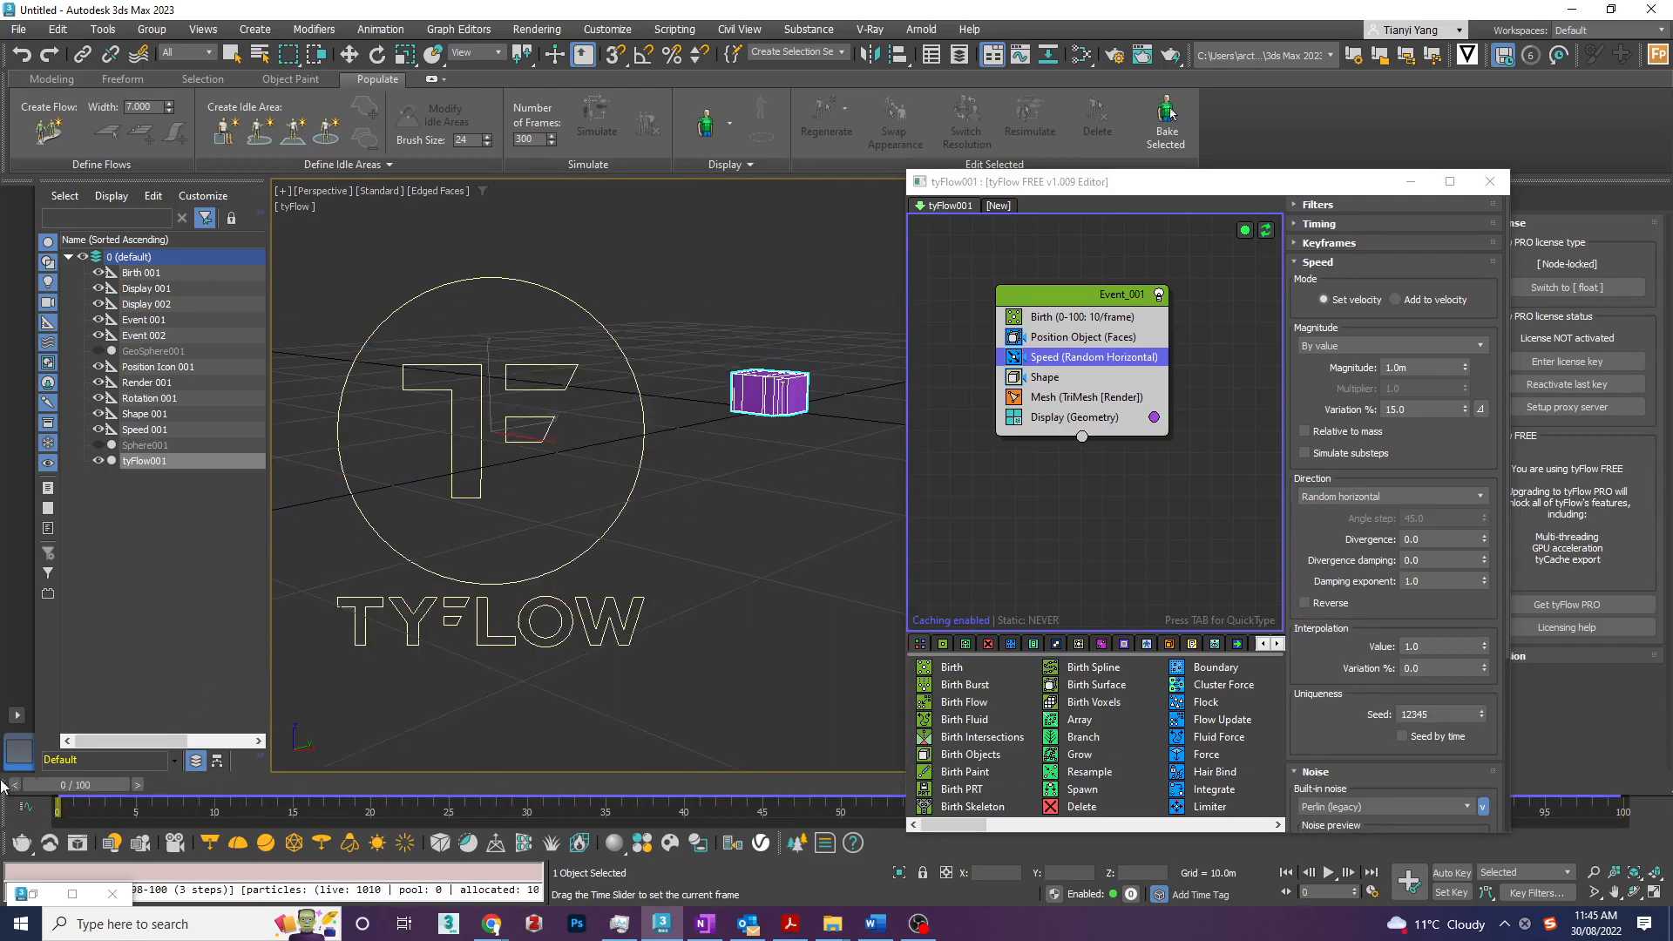
key(w)
- Examine the Shape operator's settings, from its shape list down to the size and mesh options
click(1045, 376)
drag(1152, 190, 1109, 190)
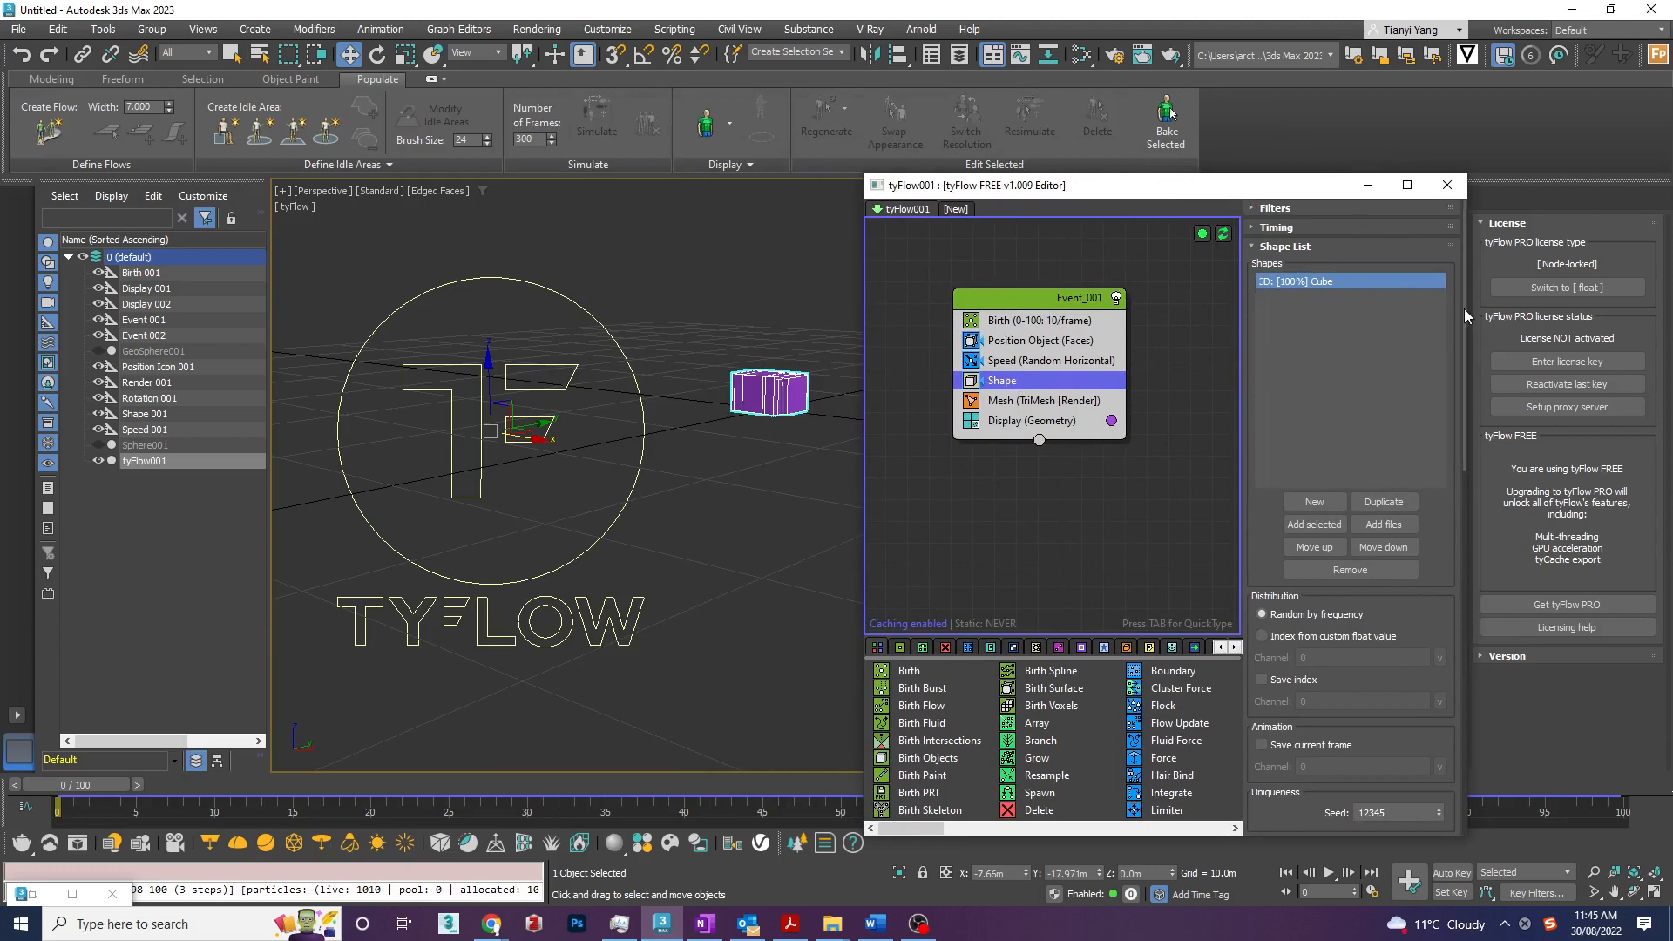
drag(1464, 309, 1521, 529)
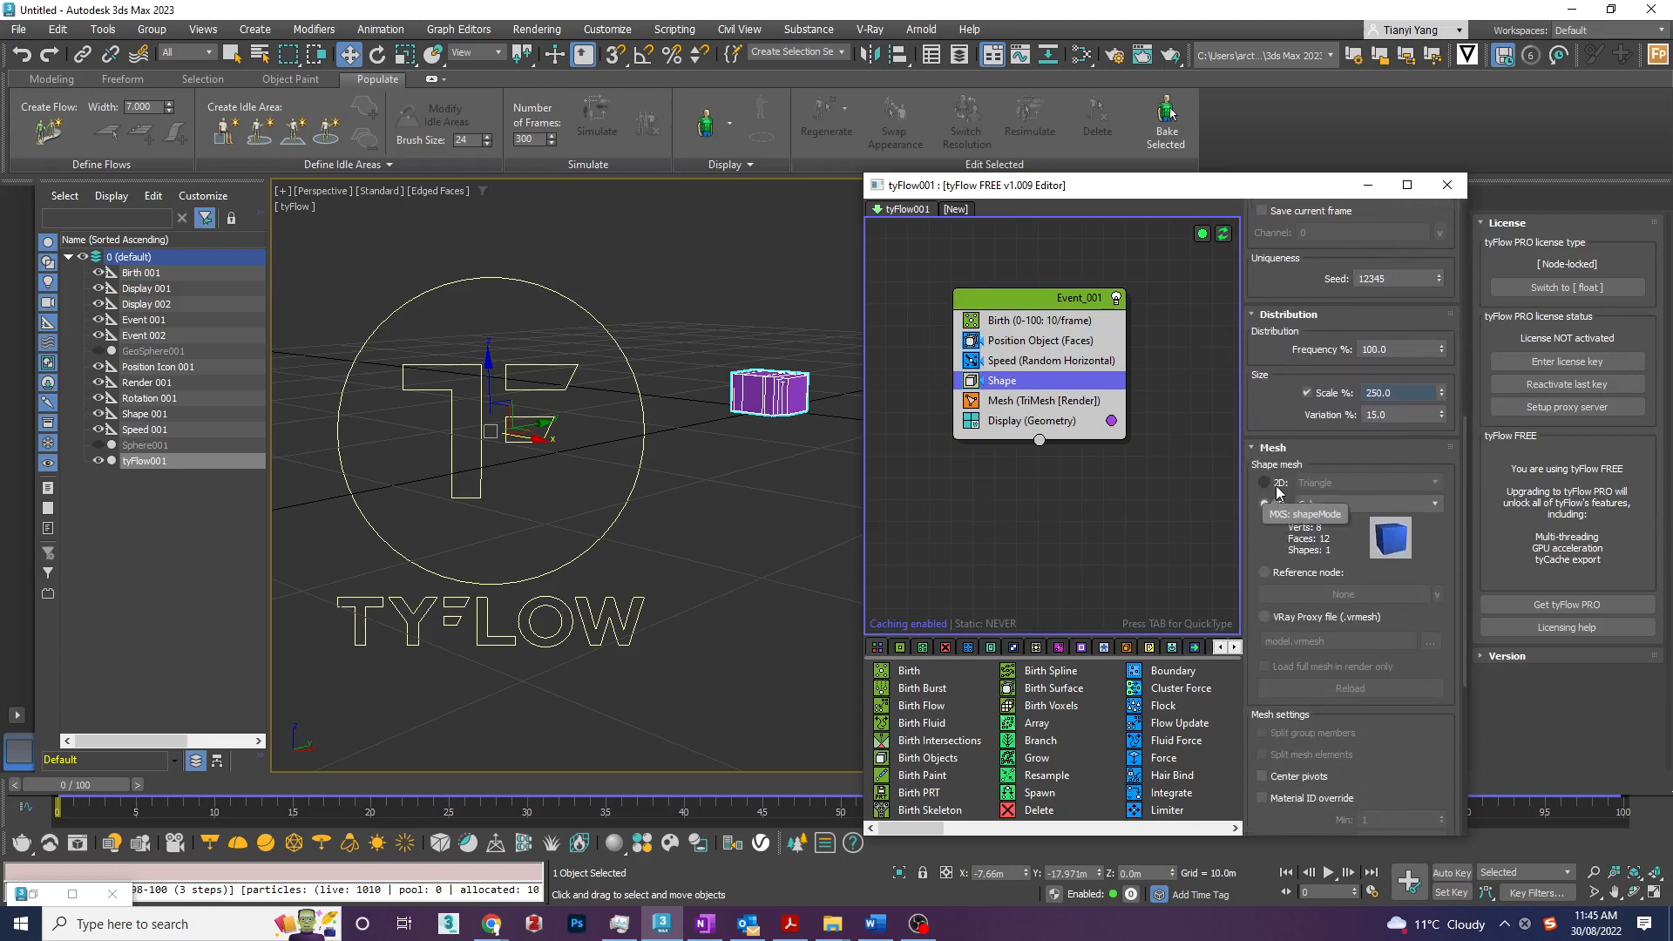
- Set the Shape operator's 3D mesh to Leaves (Birch) and preview the particles along the timeline
click(1360, 504)
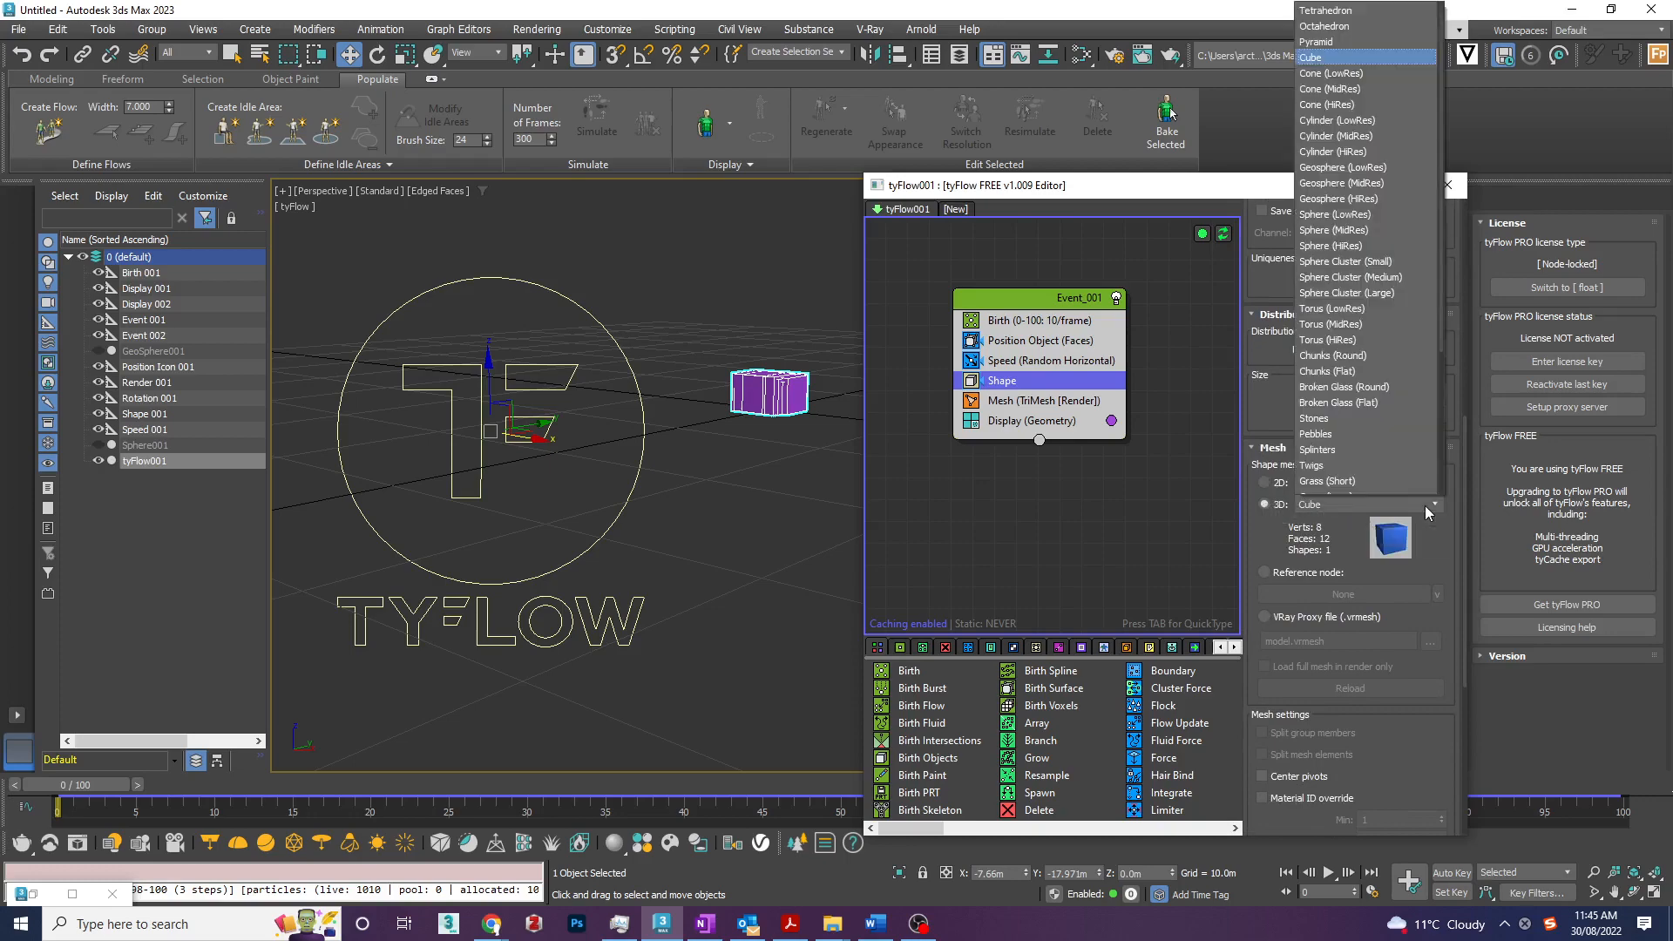
scroll(1365, 265, down, 2)
scroll(1365, 264, down, 2)
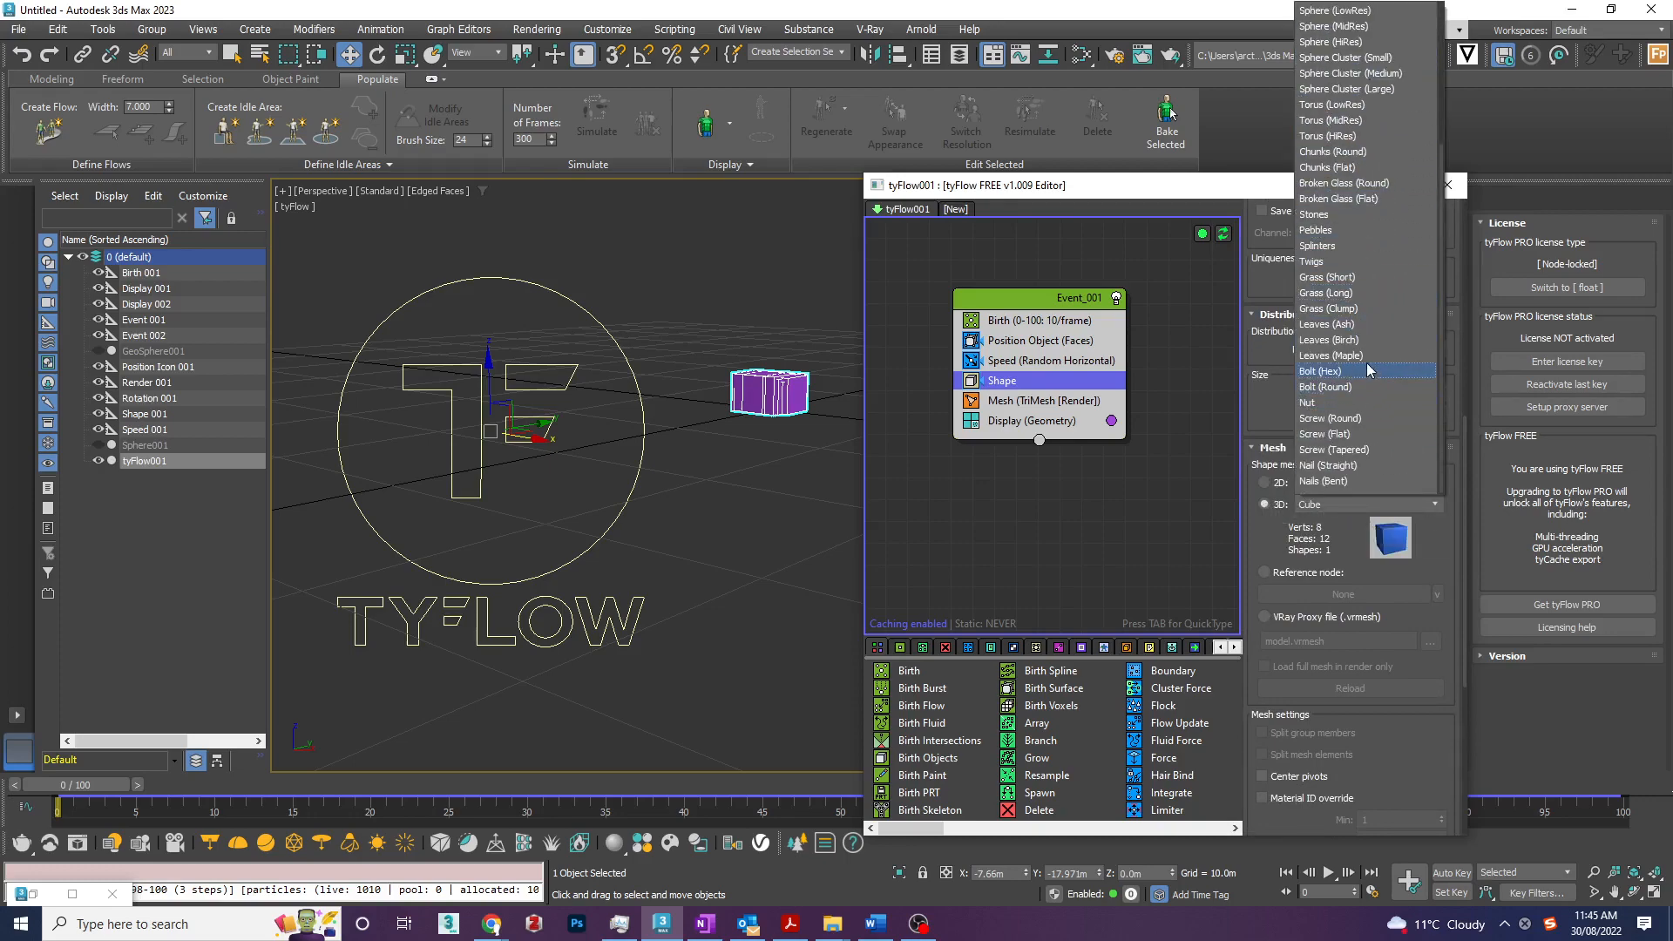
click(1370, 349)
mouse_move(86, 784)
mouse_down()
mouse_move(377, 802)
mouse_move(1429, 798)
mouse_move(65, 785)
mouse_up()
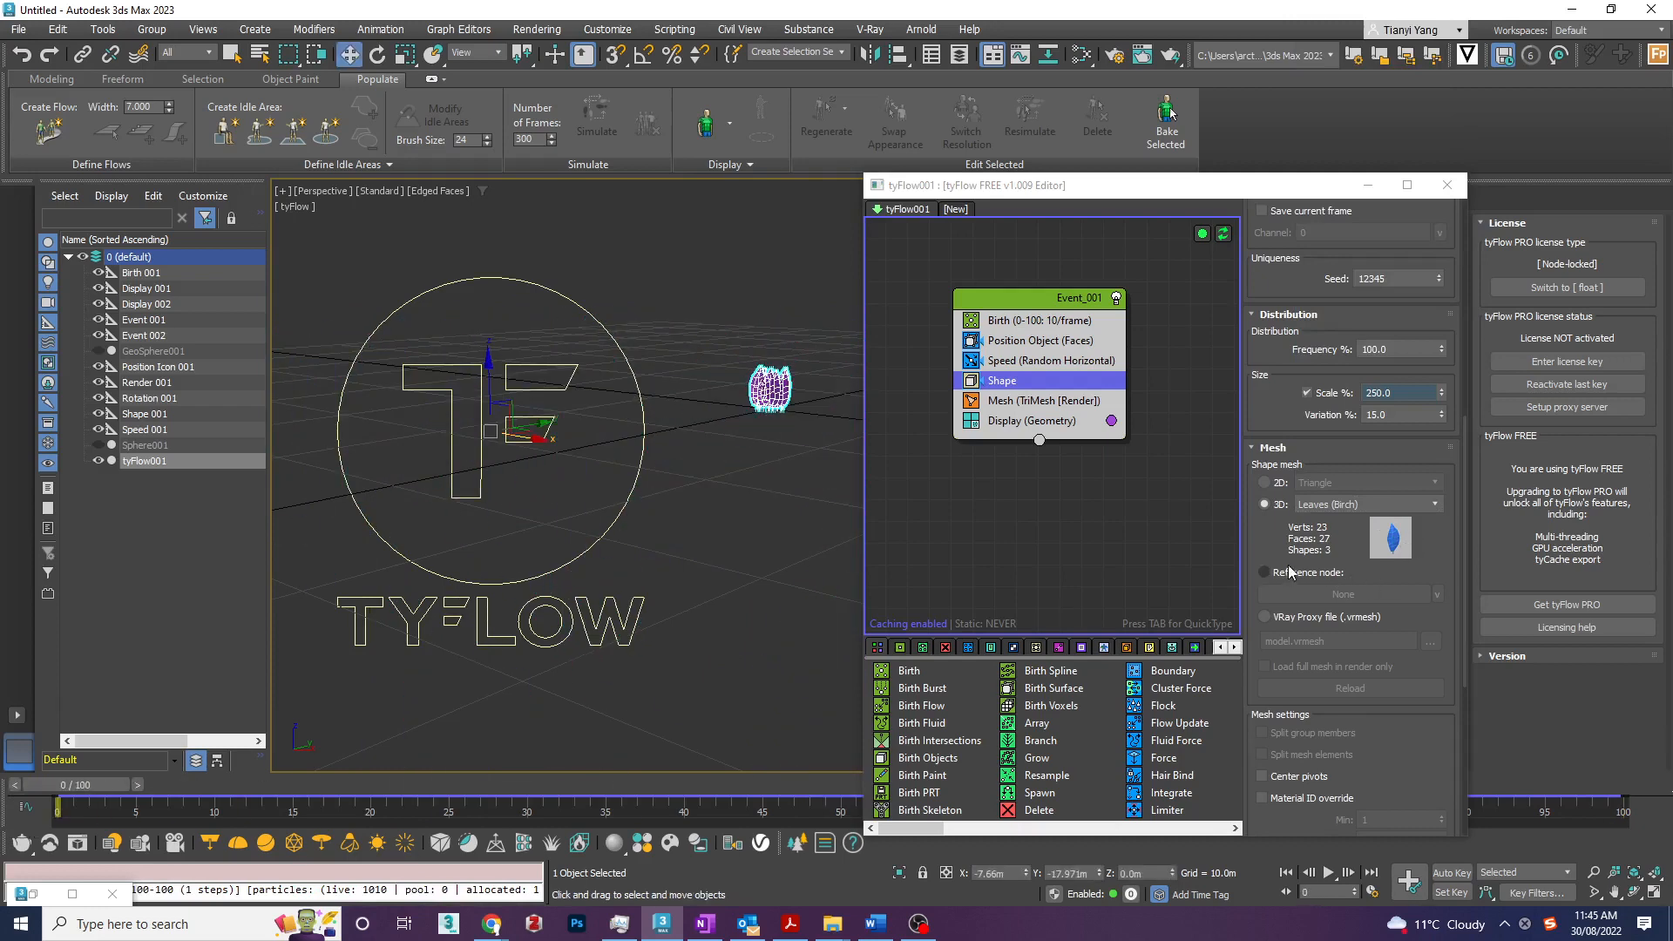
- Create a teapot with a radius of about 1.63 m on the grid beside the particles
click(1368, 185)
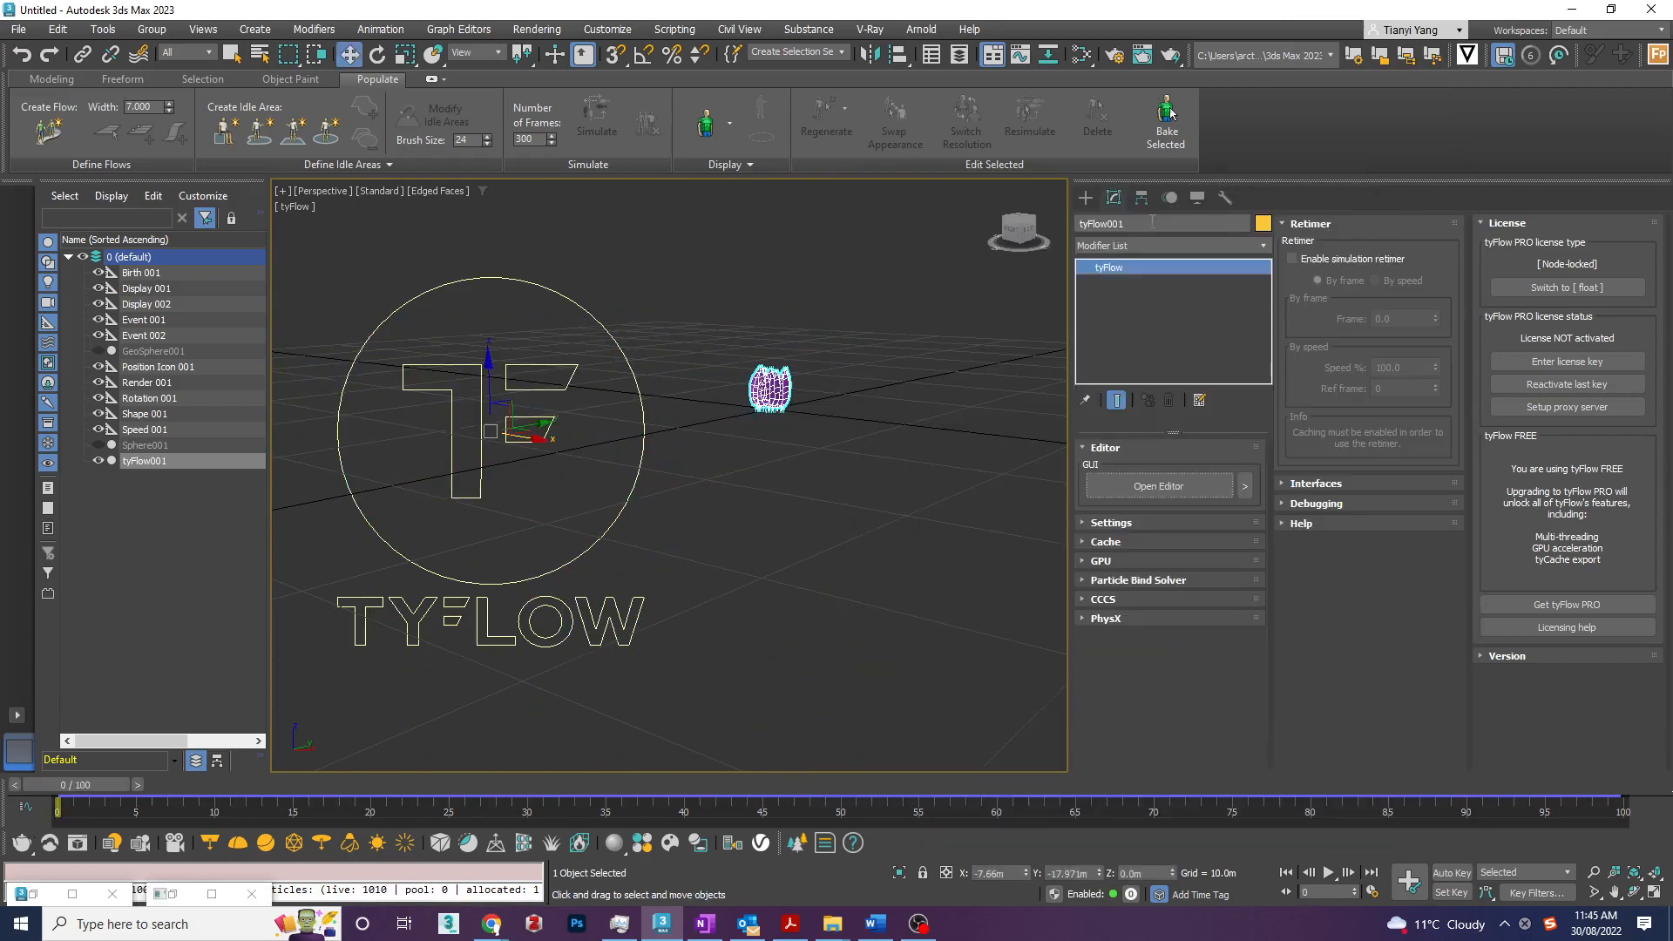
click(1087, 198)
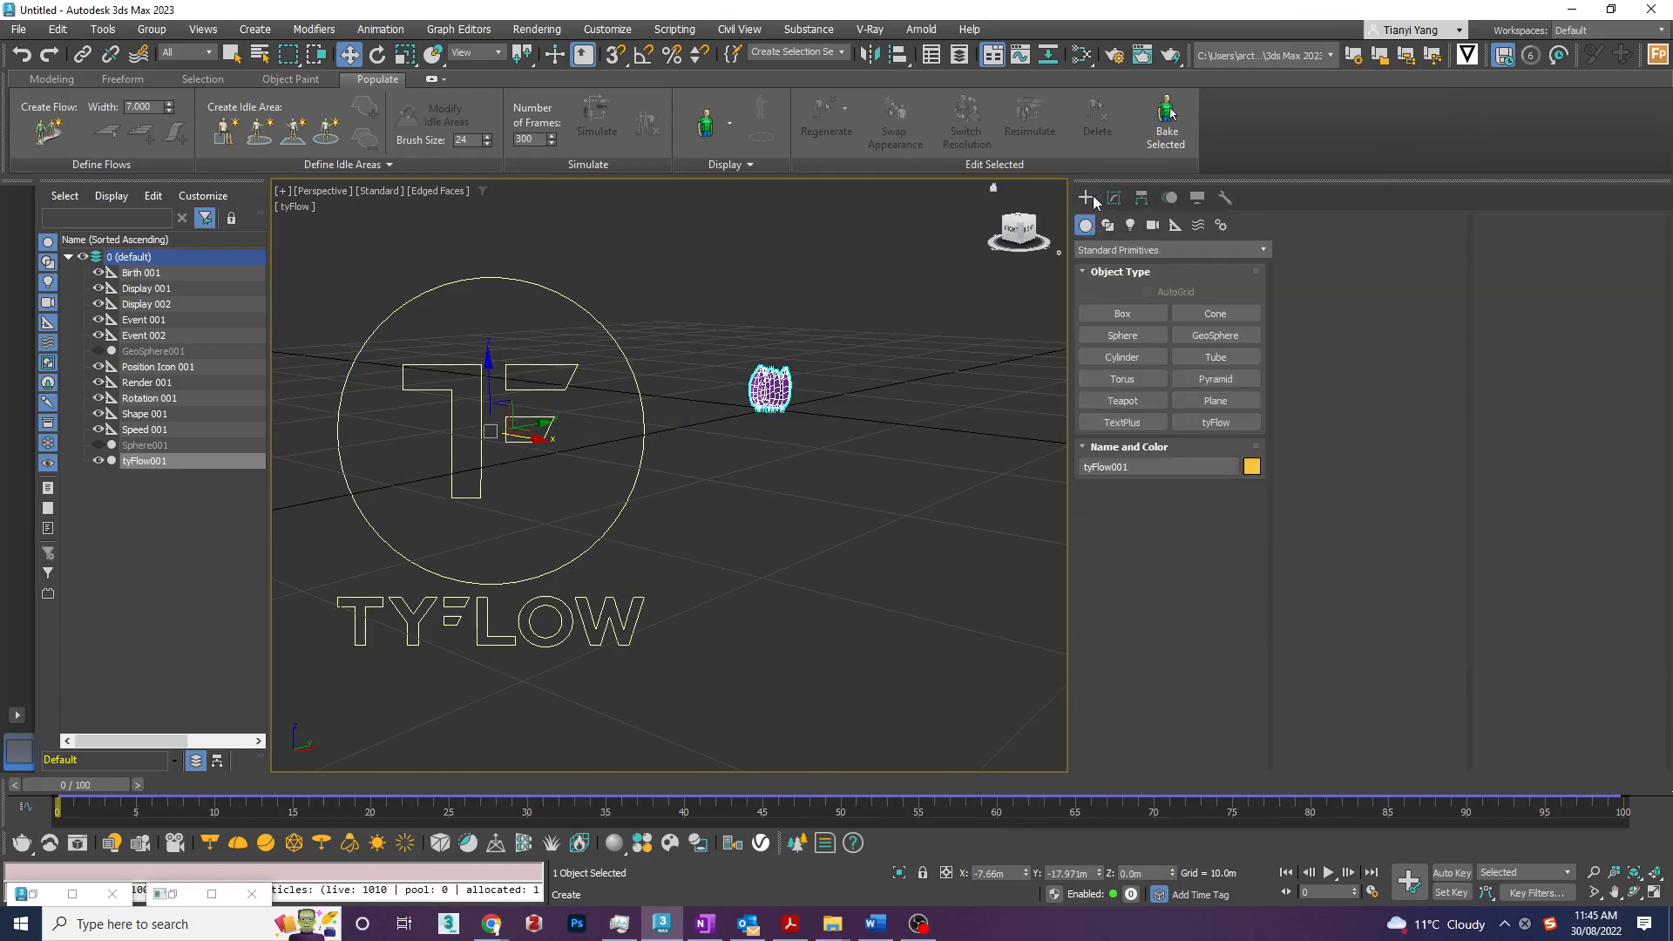
click(1110, 410)
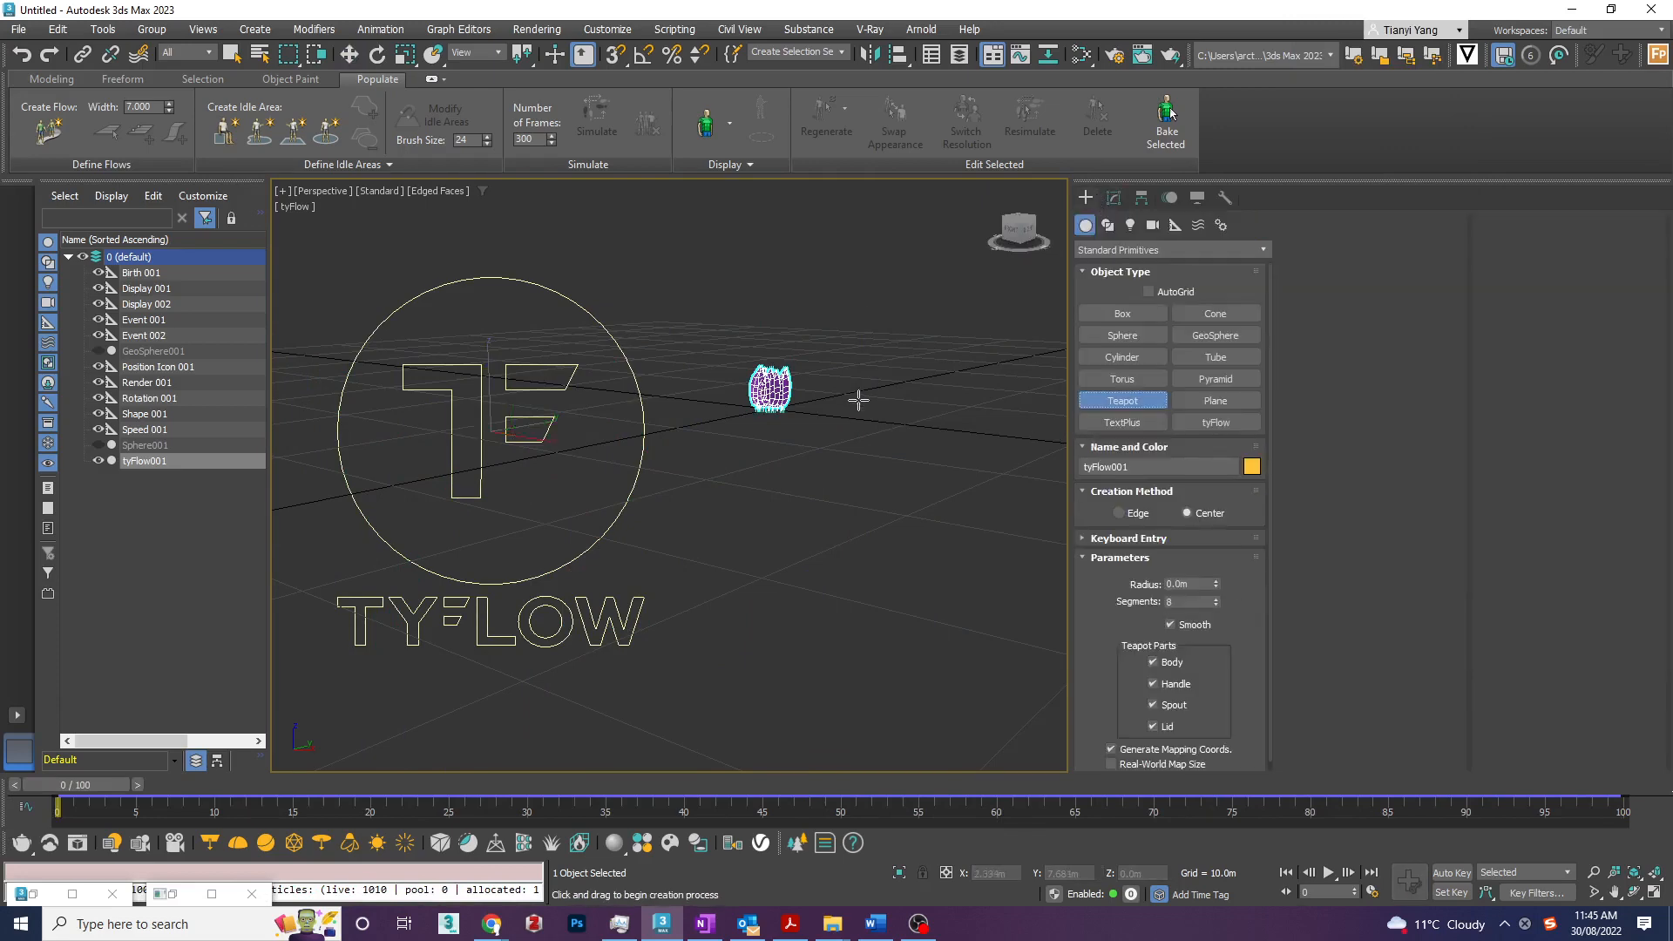
mouse_move(859, 399)
mouse_down()
mouse_move(924, 409)
mouse_move(854, 408)
mouse_up()
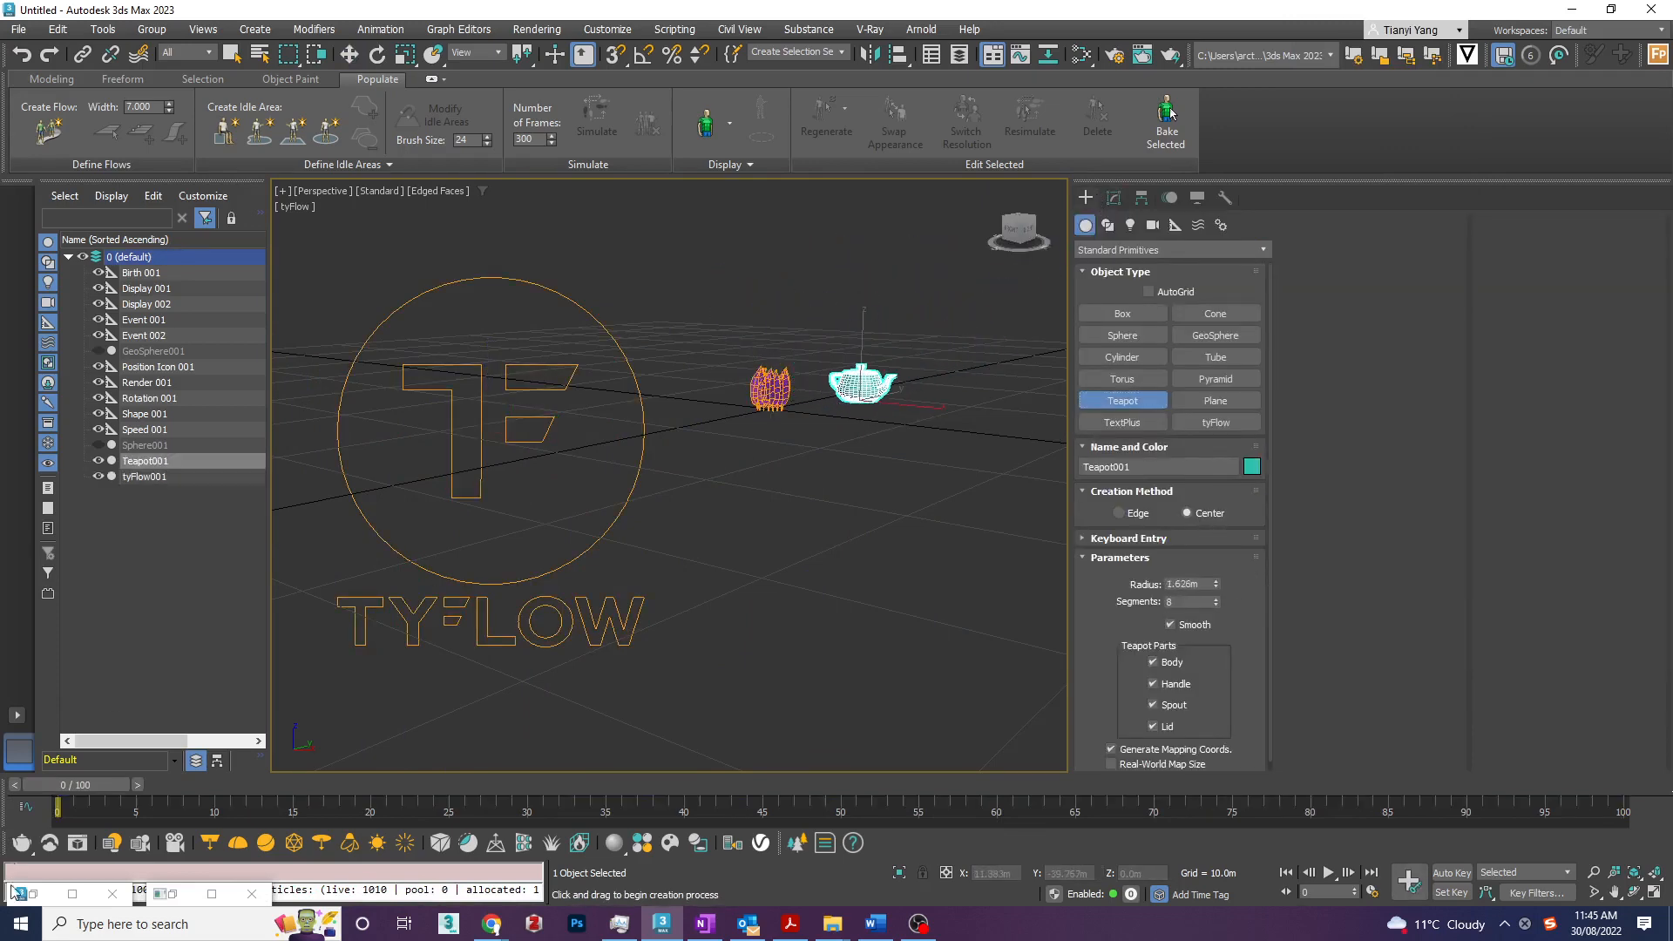
- Switch the Shape operator's mesh to Reference node and pick the teapot as the particle shape
click(165, 895)
click(32, 896)
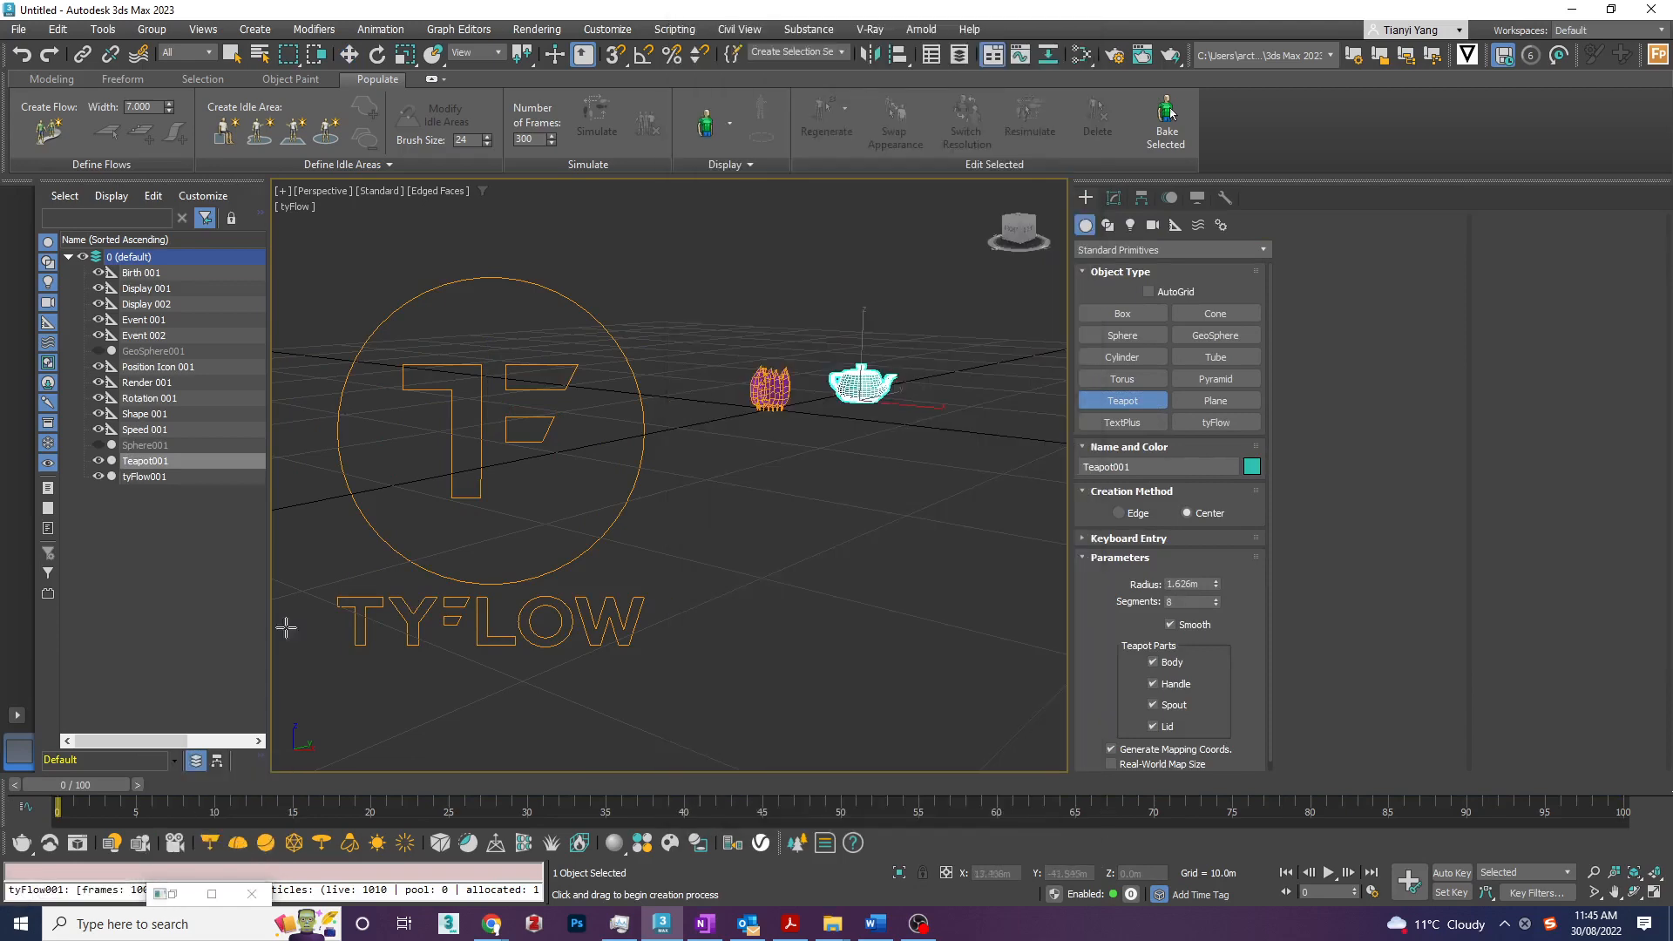
click(1074, 36)
click(173, 894)
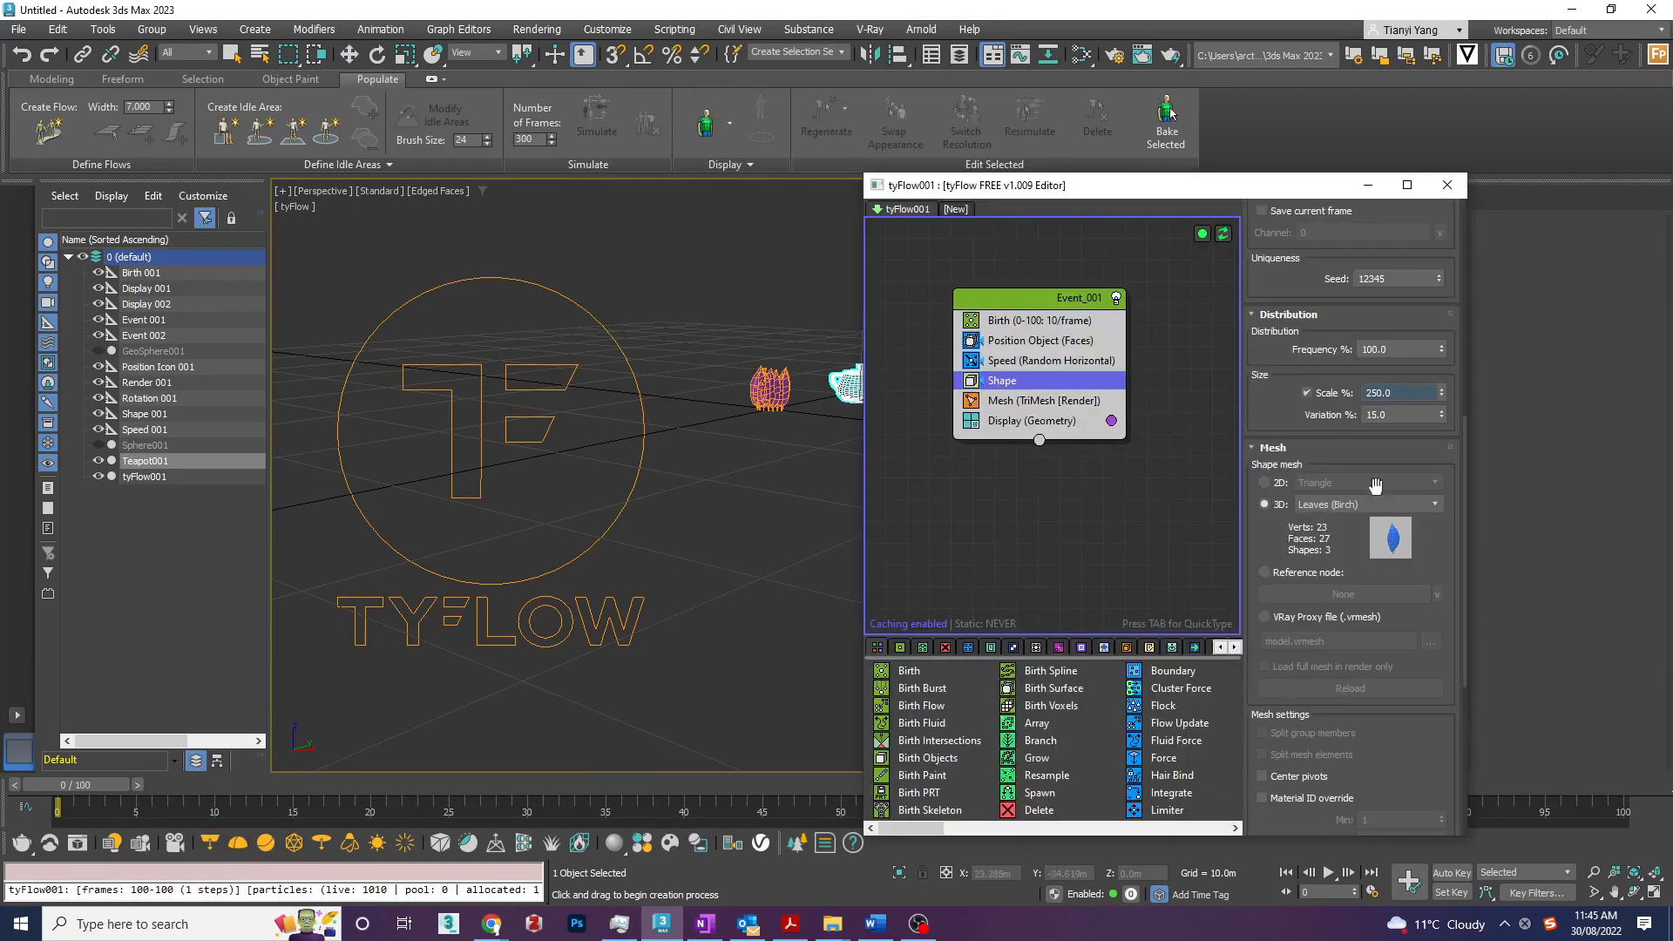
click(1289, 573)
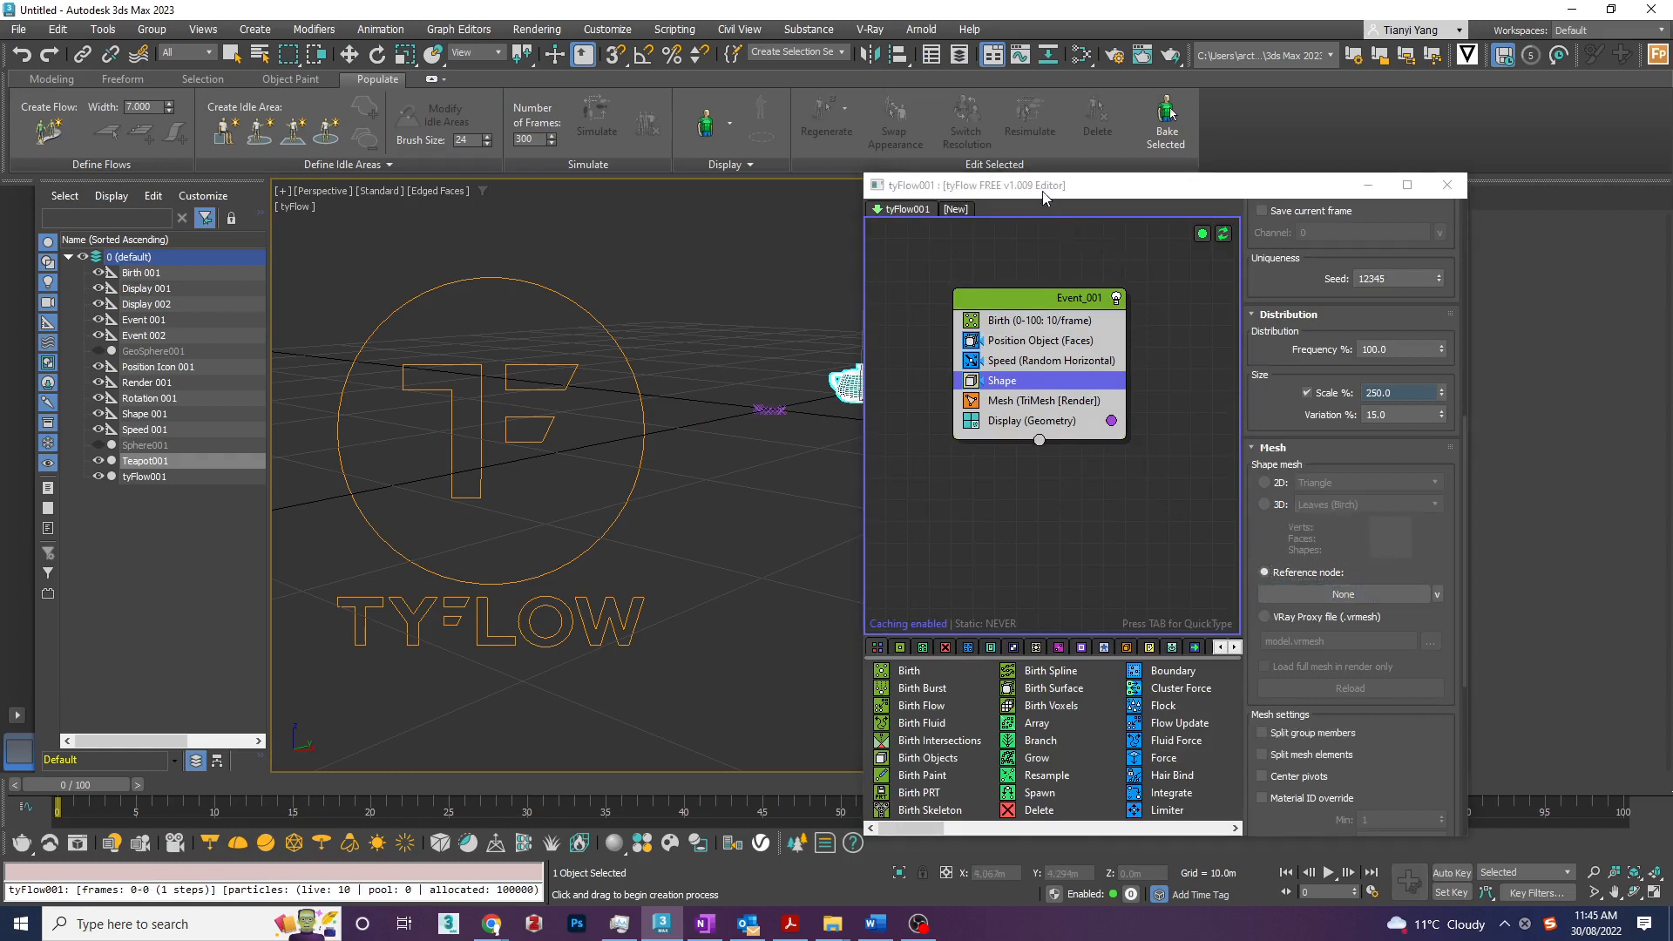
drag(1043, 197, 1121, 190)
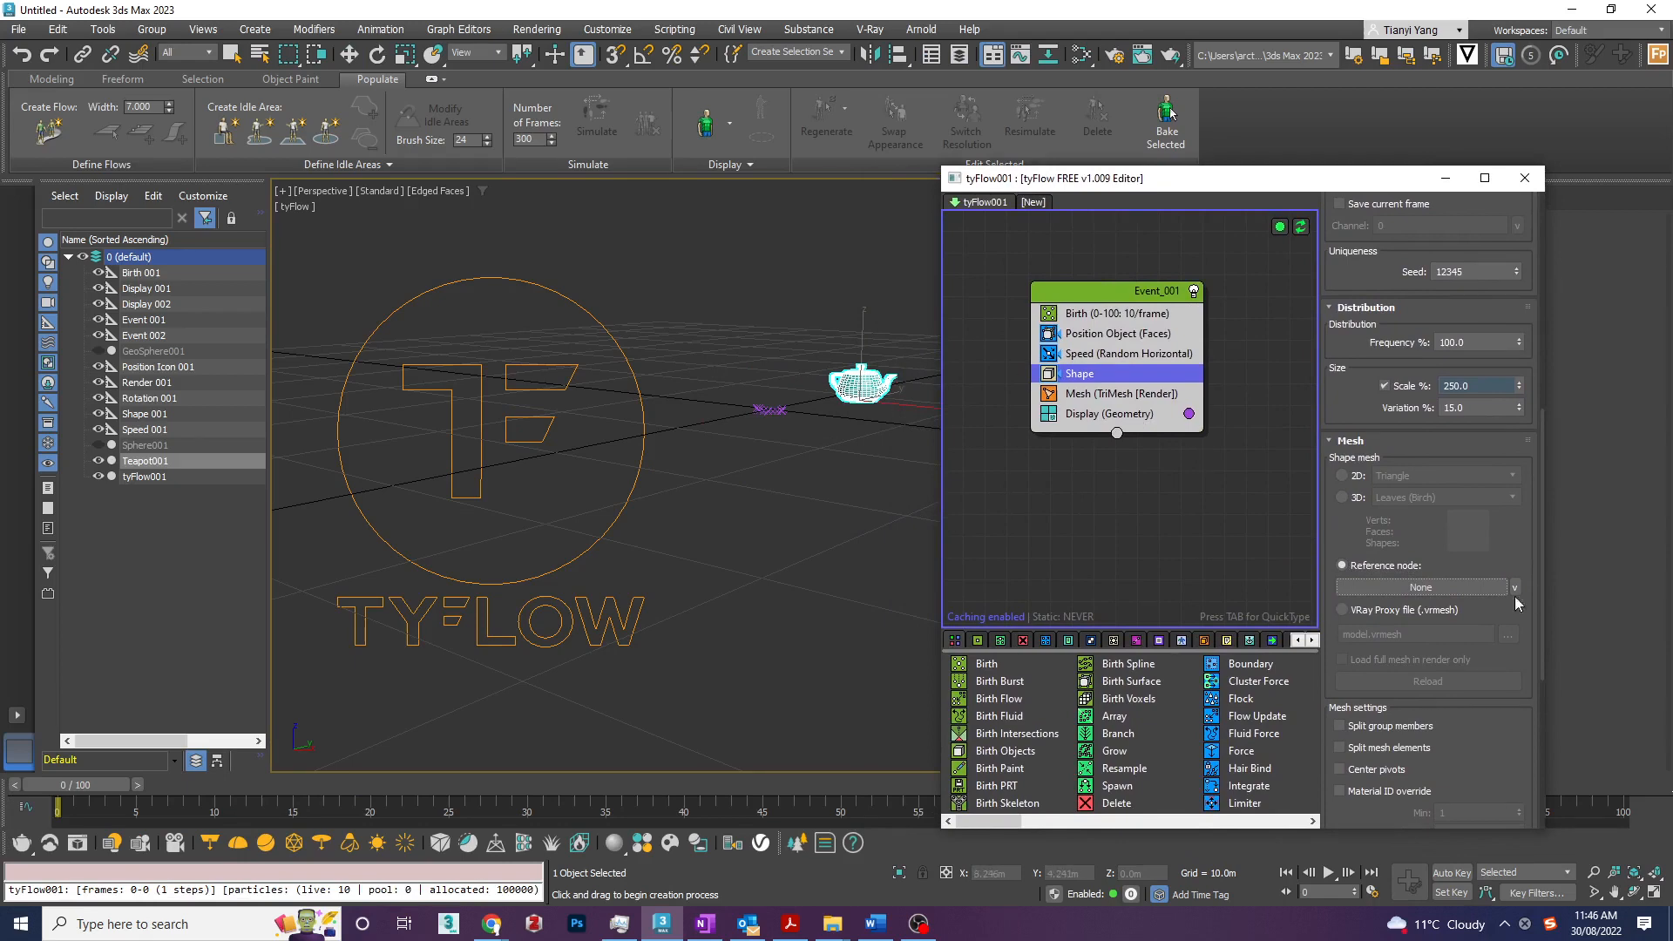
click(1471, 589)
click(876, 378)
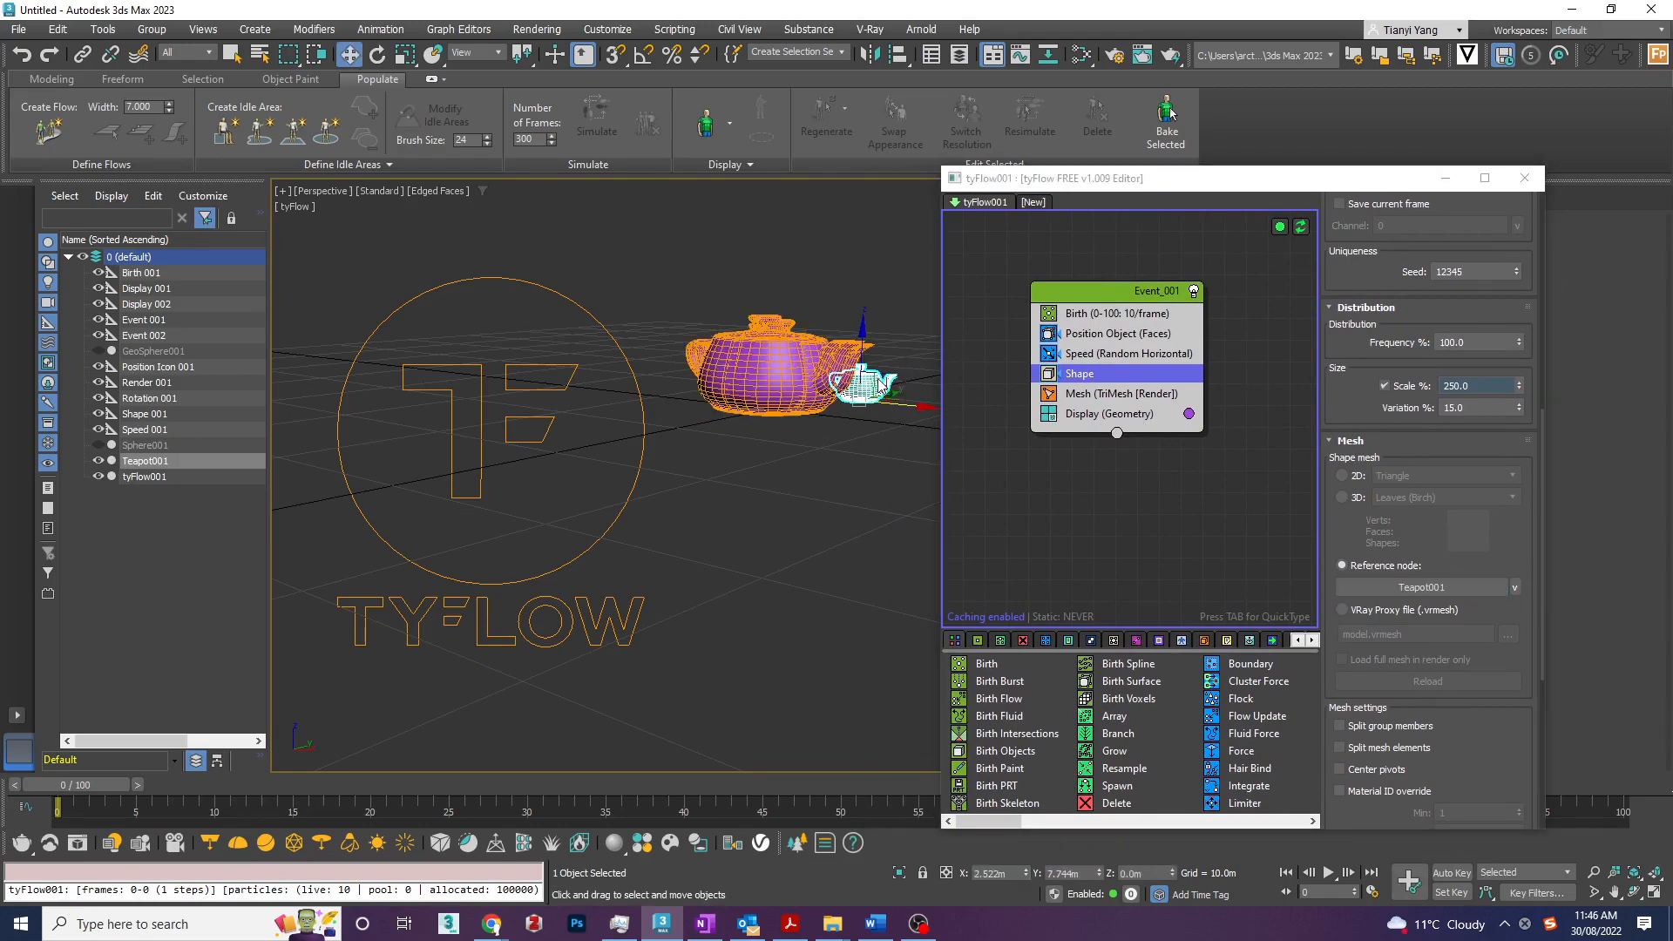
- Set the Shape operator's scale to 100% and preview the teapot particles along the timeline
click(1473, 385)
double_click(1473, 385)
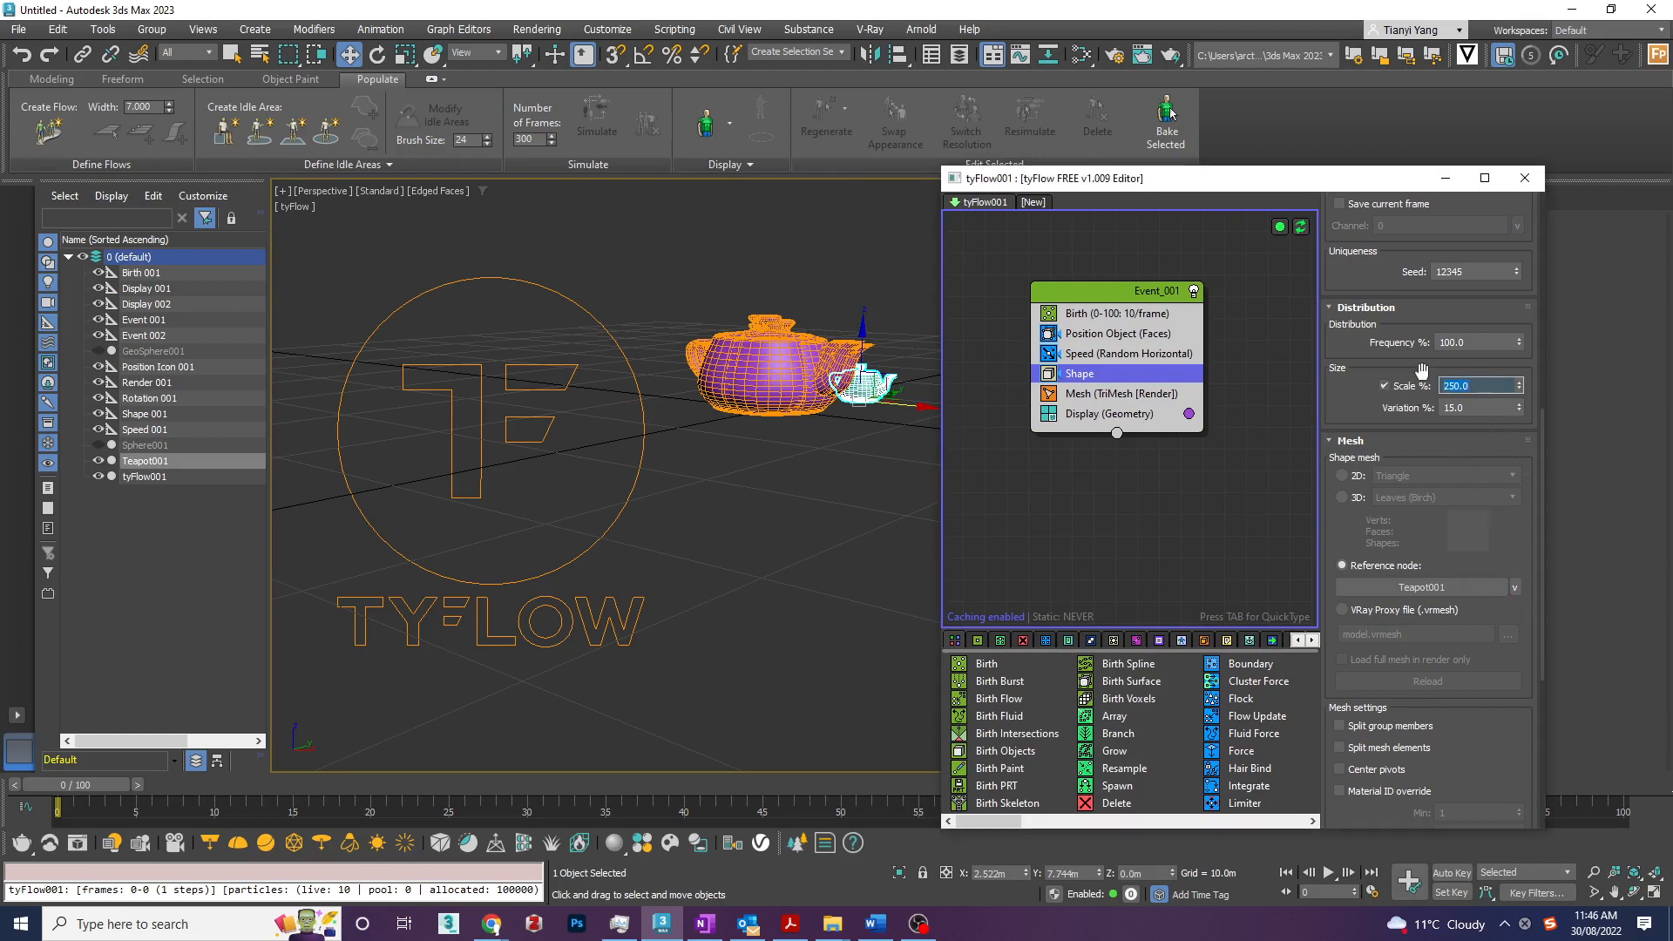
text(100)
key(Return)
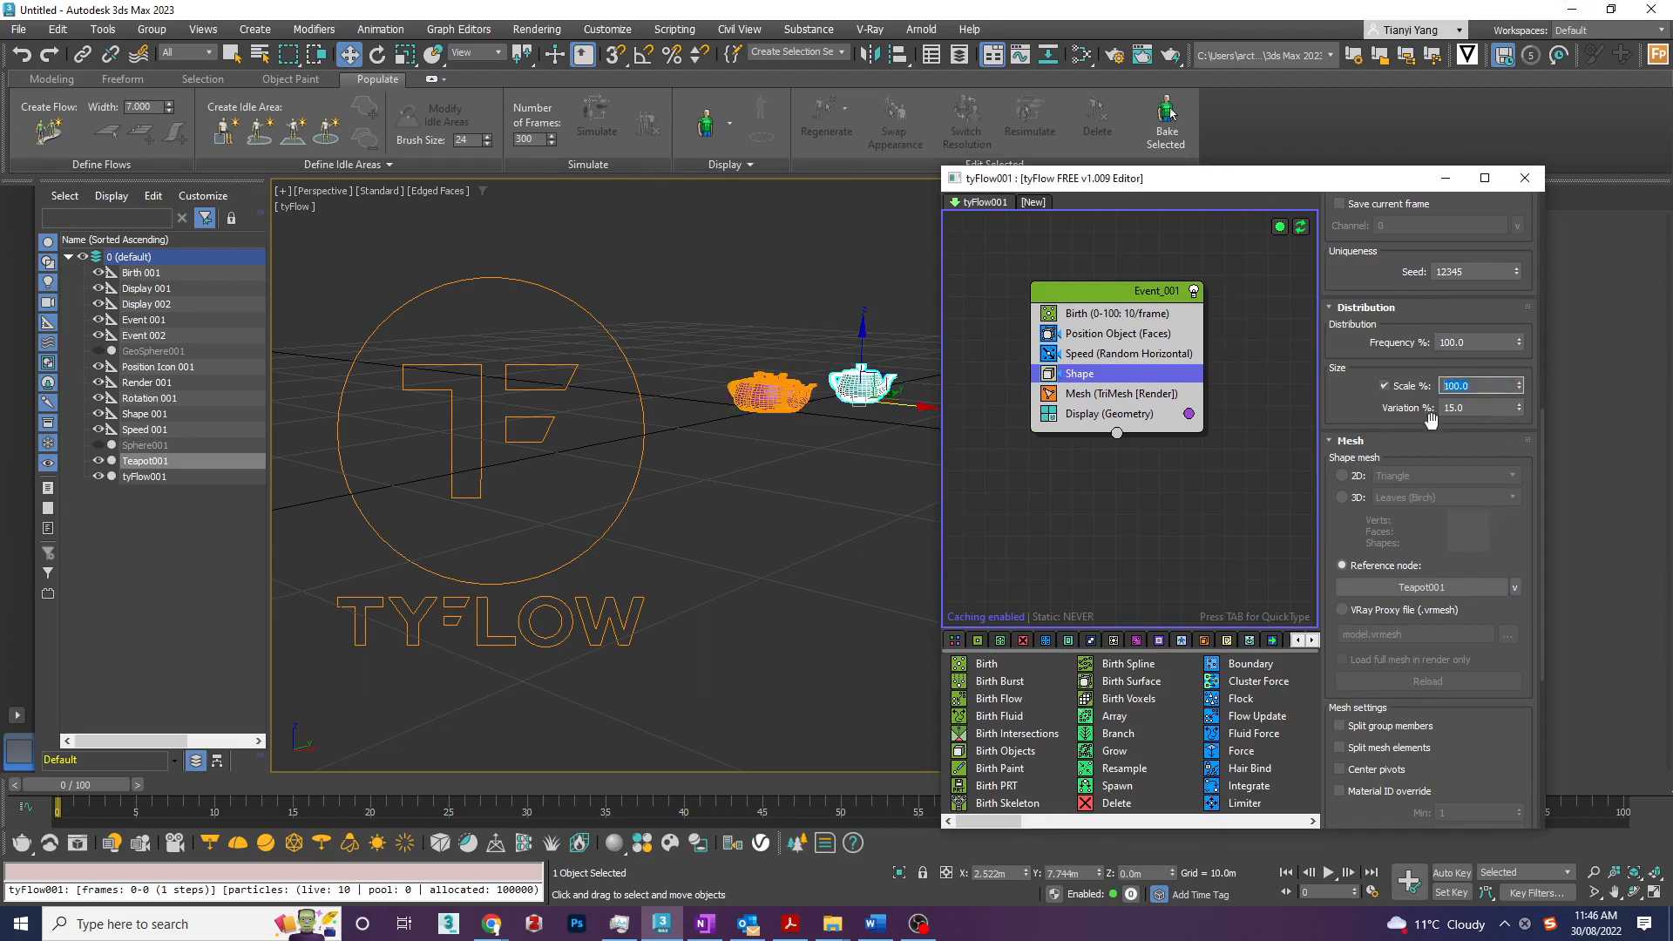
scroll(1547, 444, up, 6)
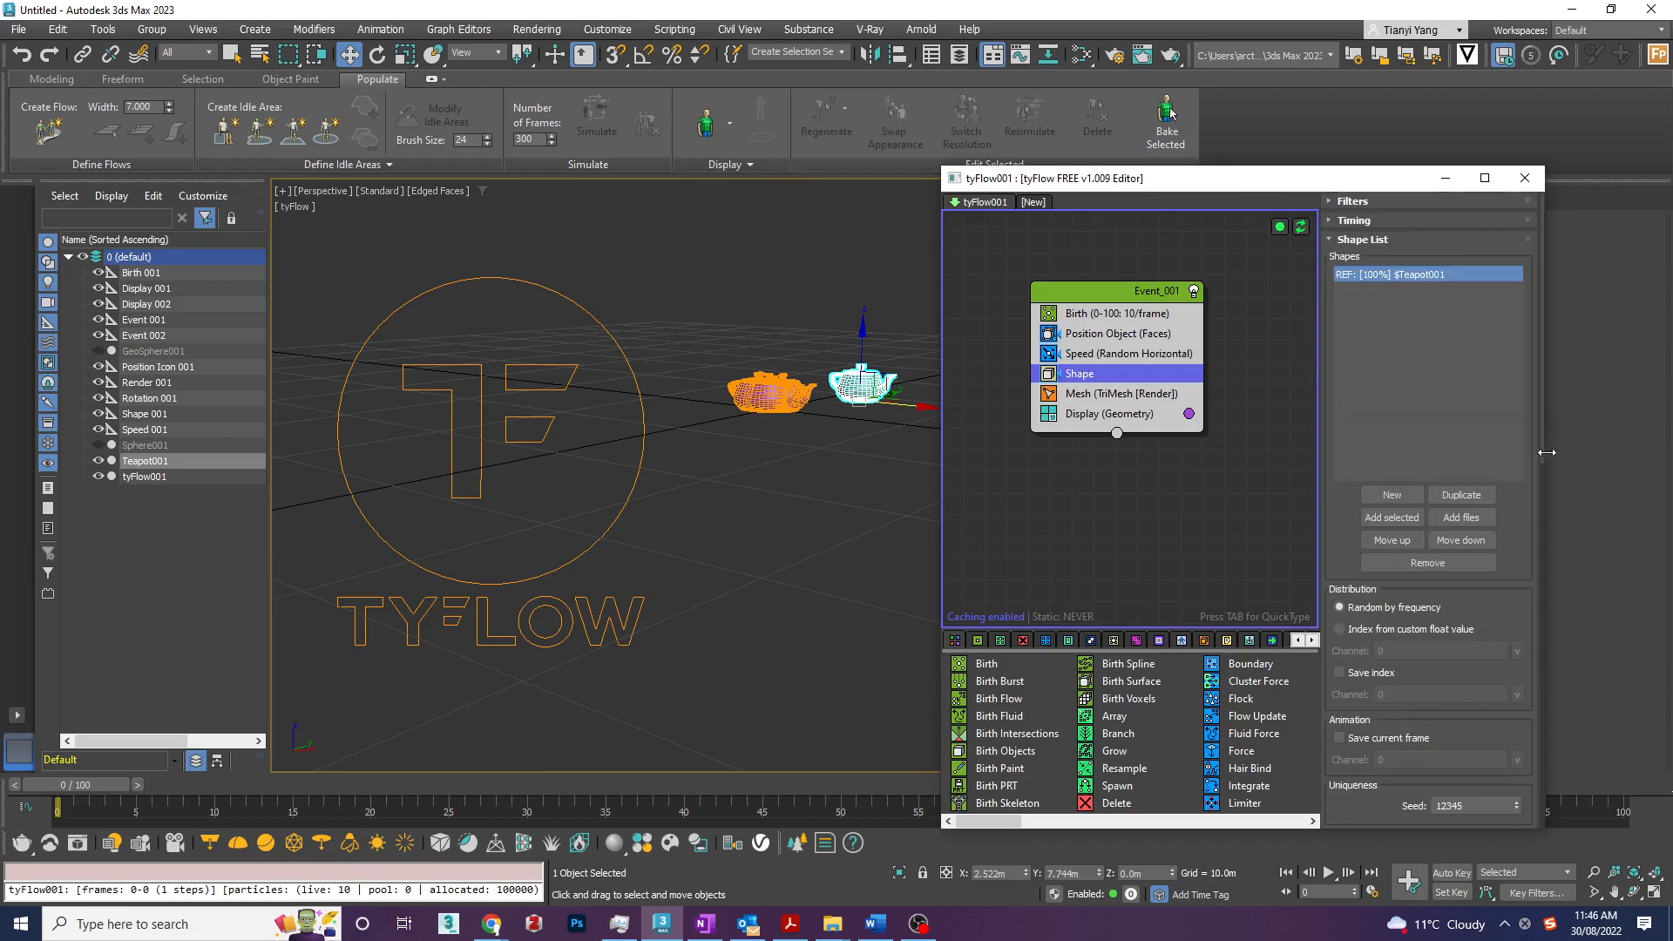
drag(127, 781, 87, 737)
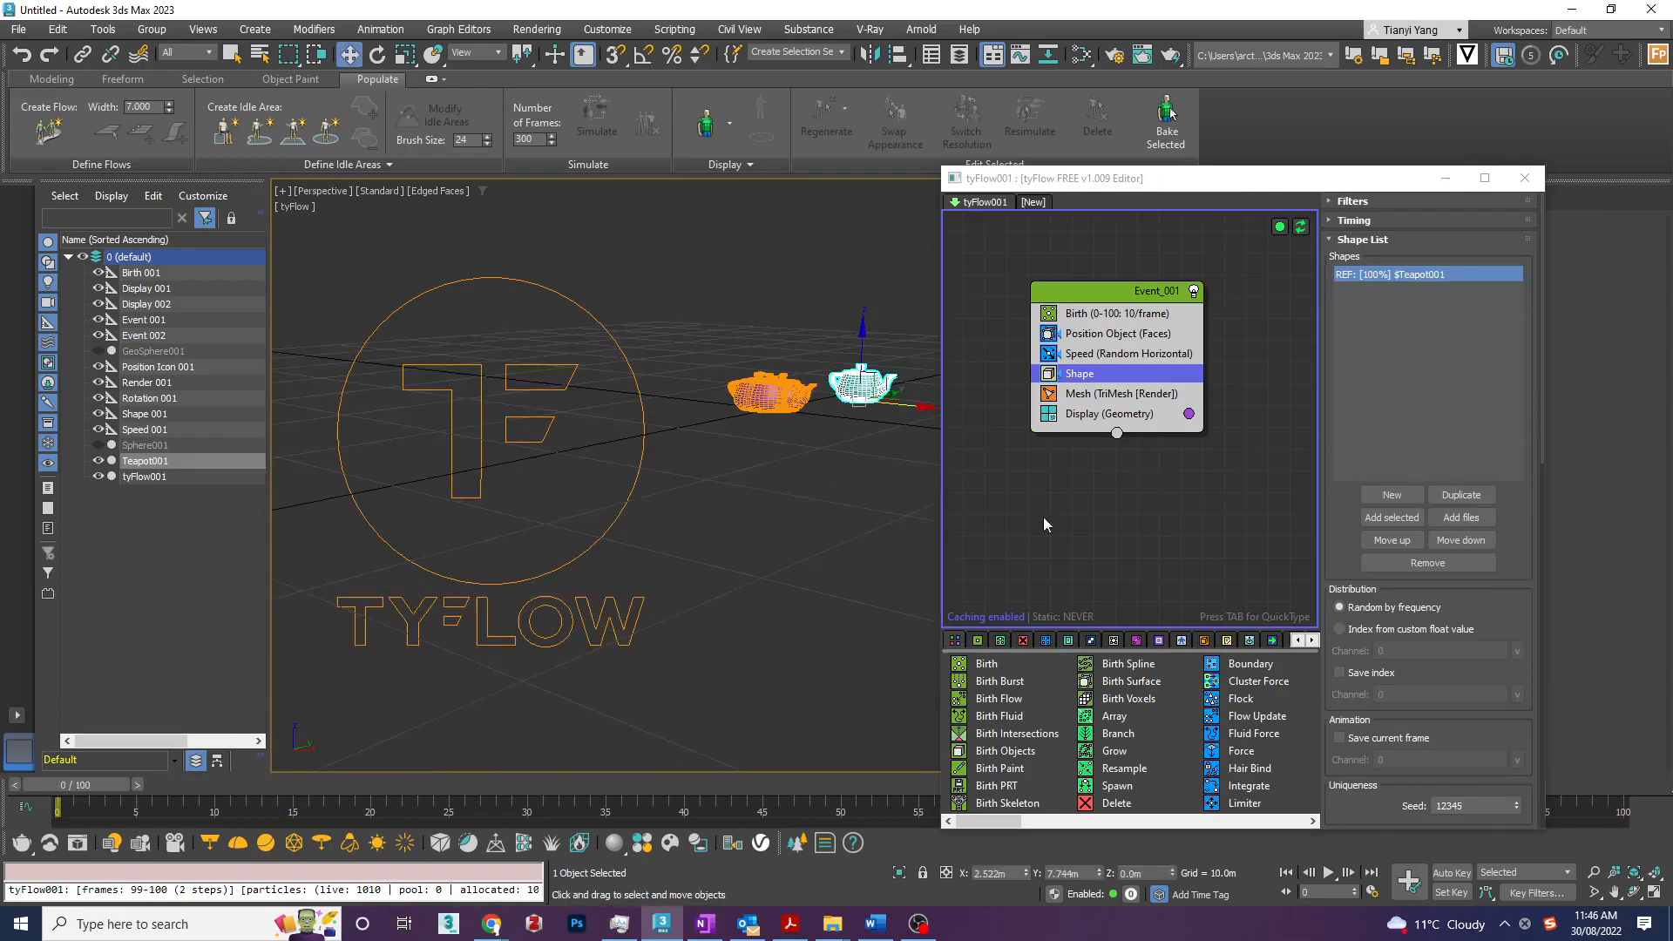
- Try the Small dots and Large dots modes on the Display operator, return it to Geometry, and preview the particles
click(1153, 393)
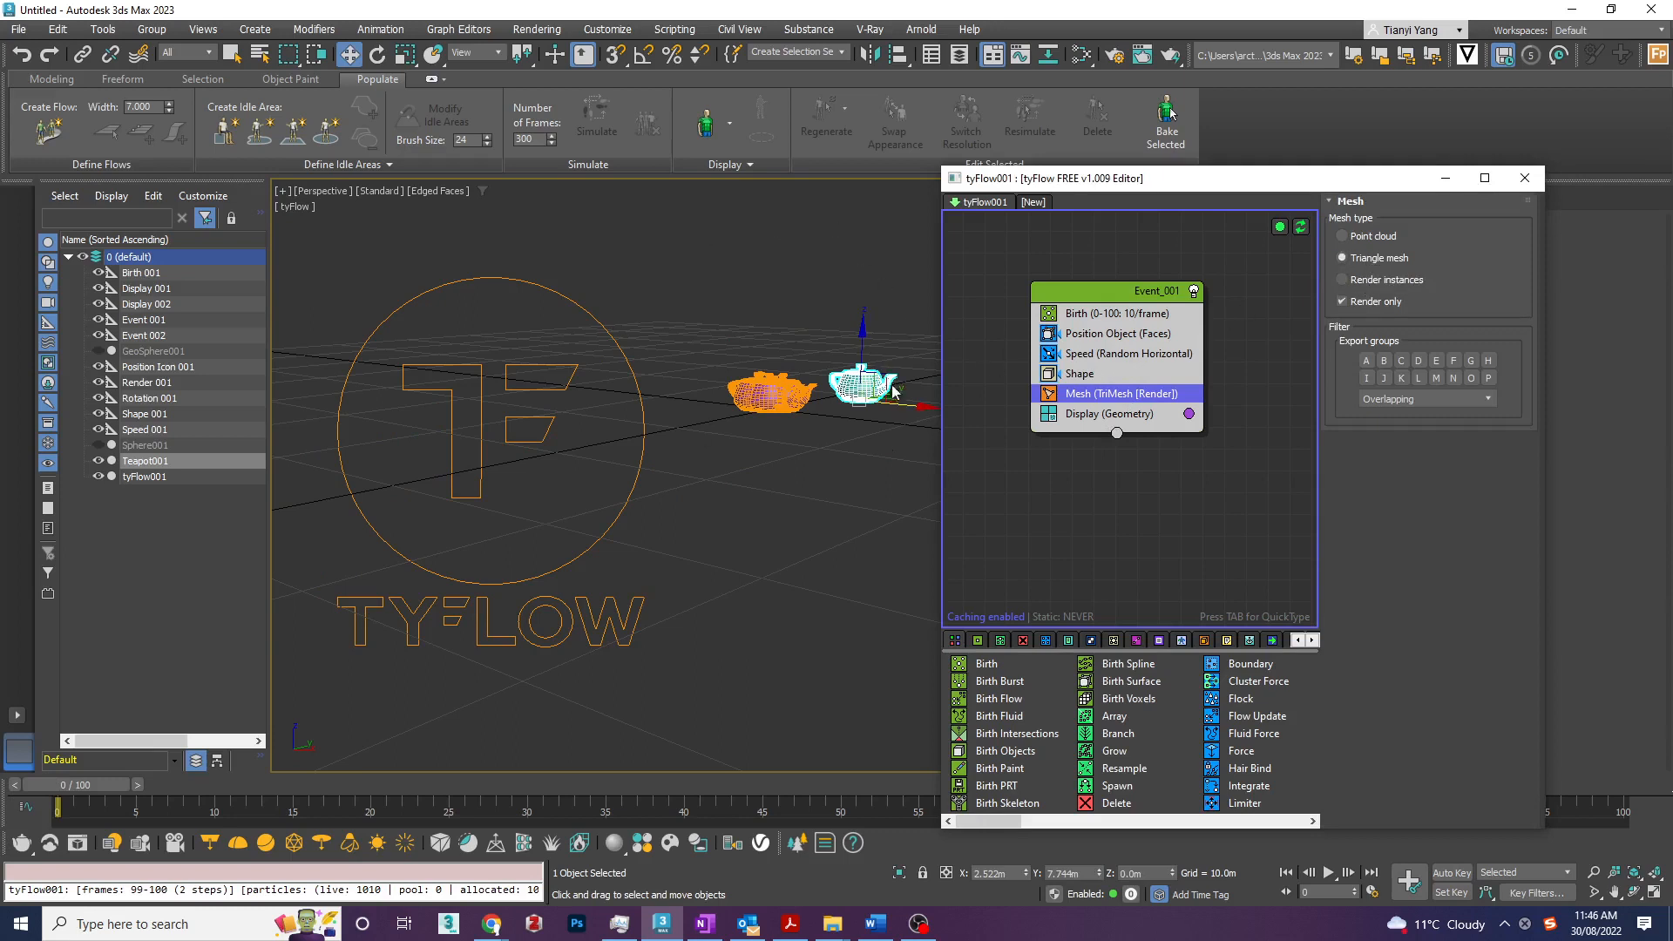
click(1121, 416)
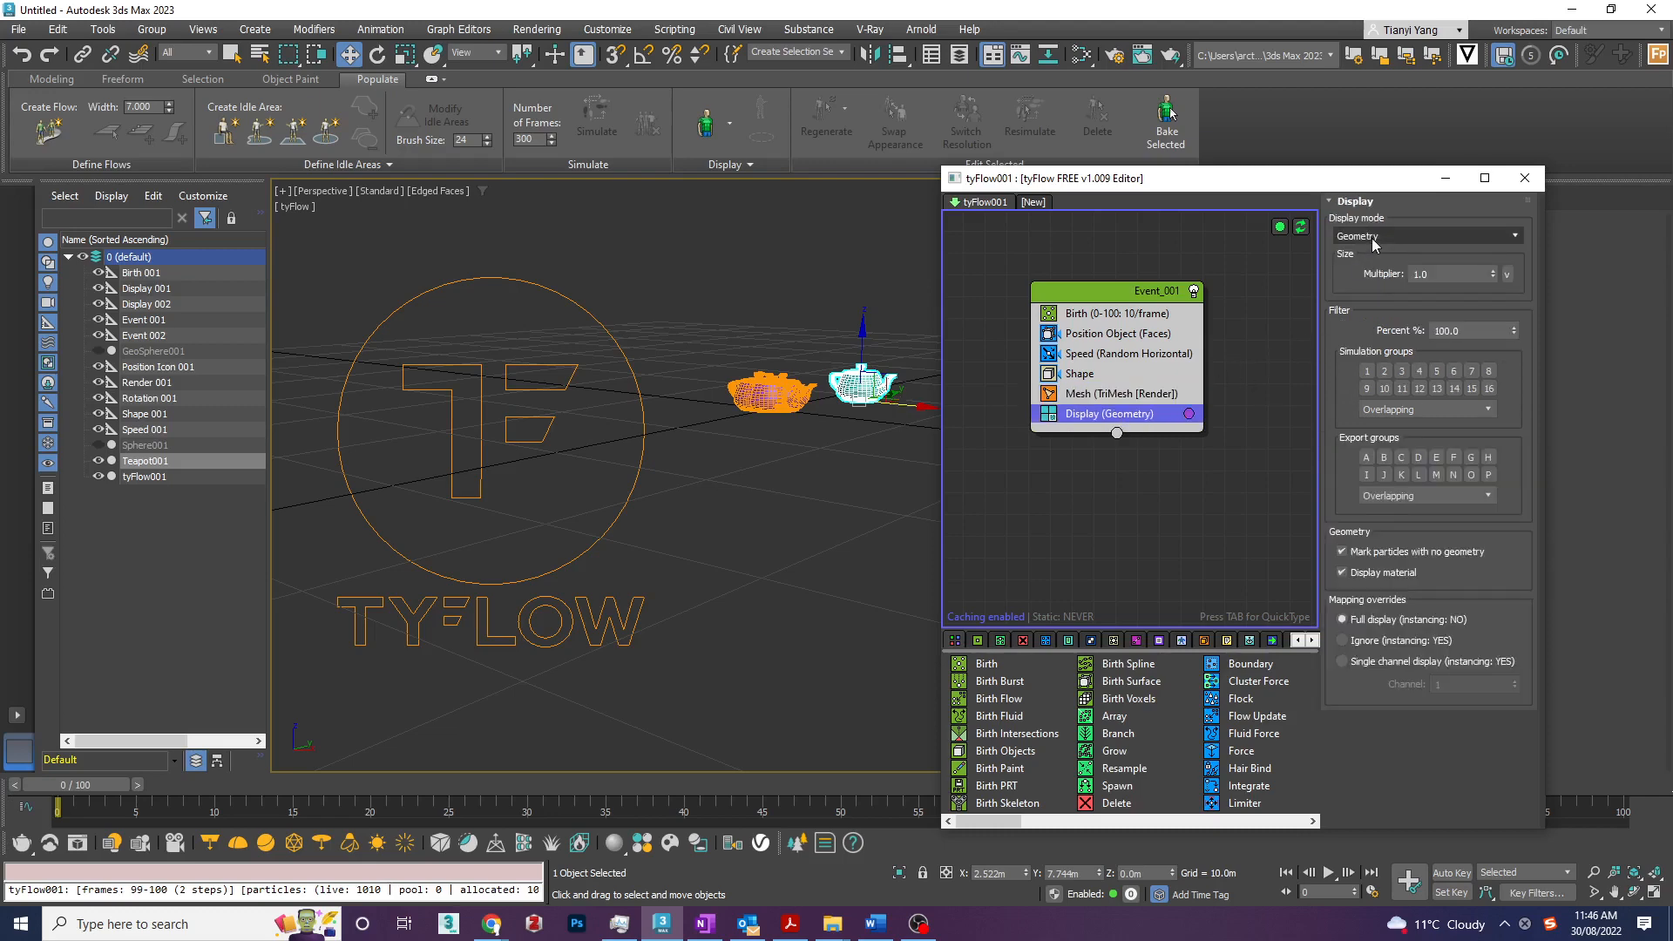
click(1373, 239)
click(1384, 248)
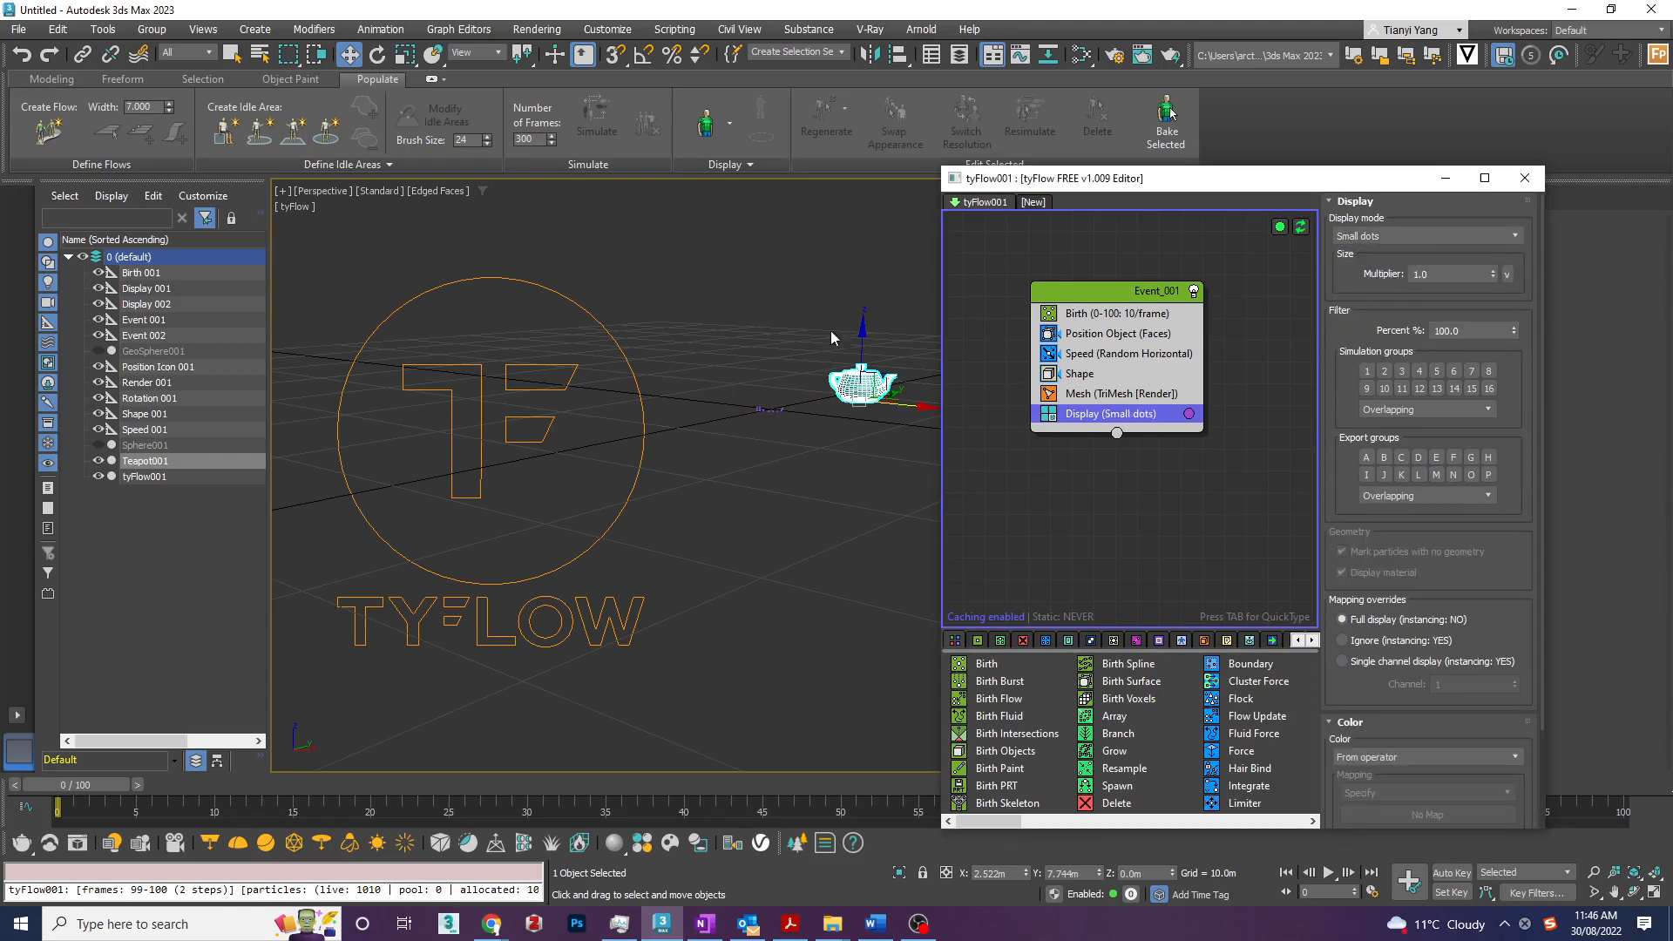
click(1351, 241)
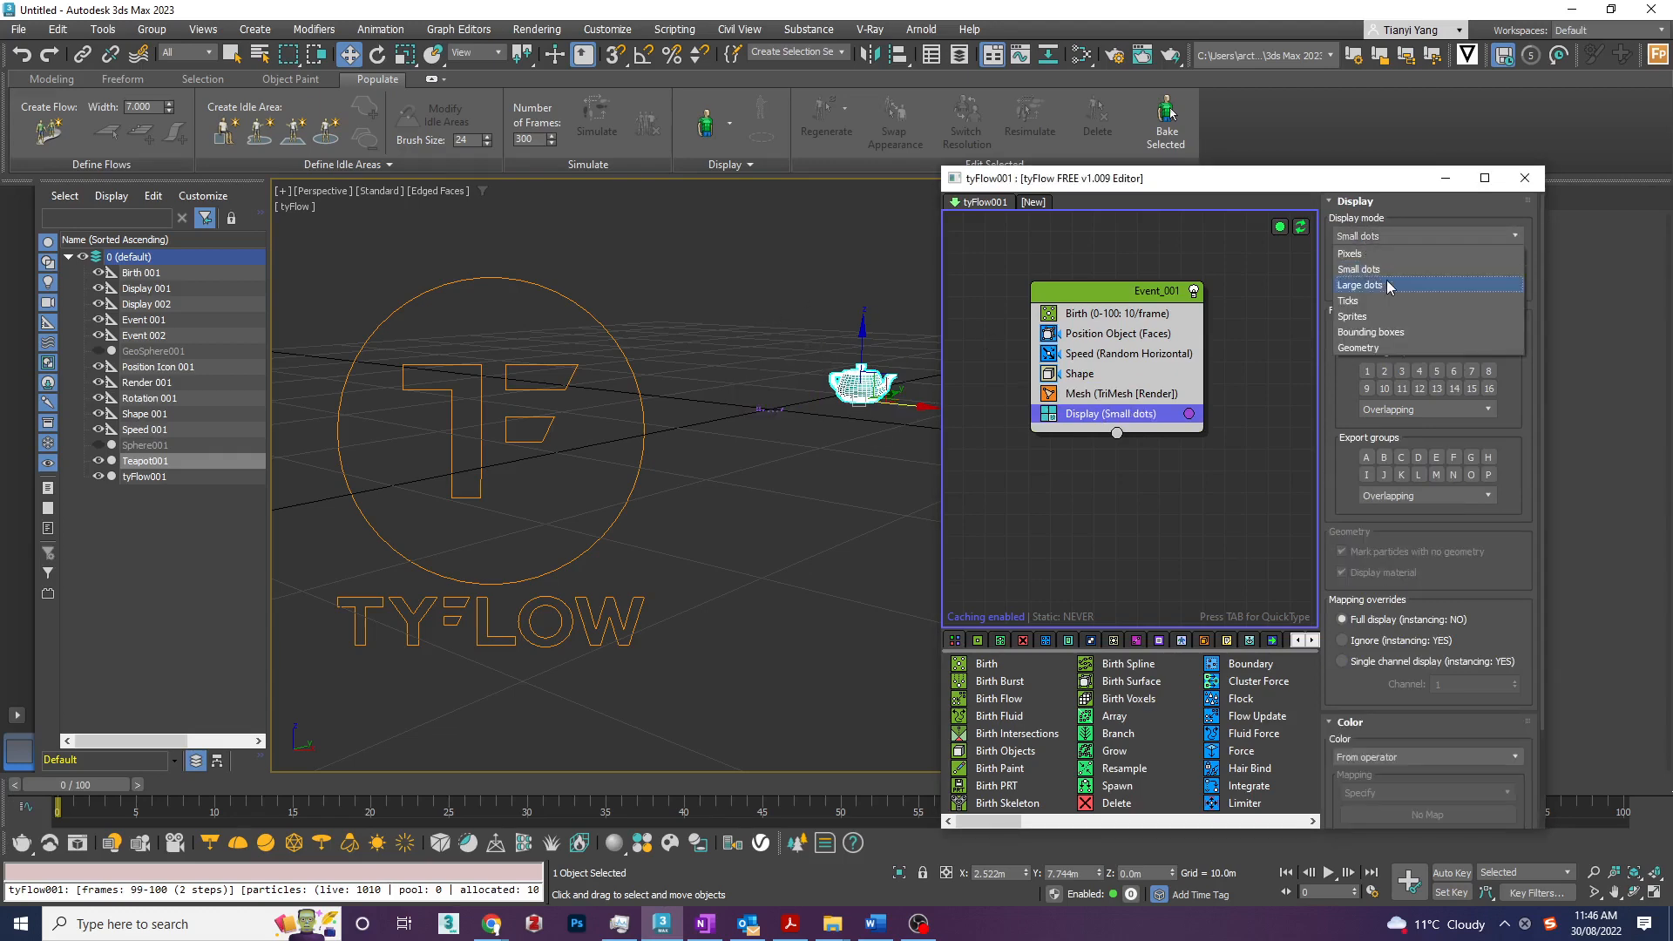
click(1389, 285)
click(1415, 231)
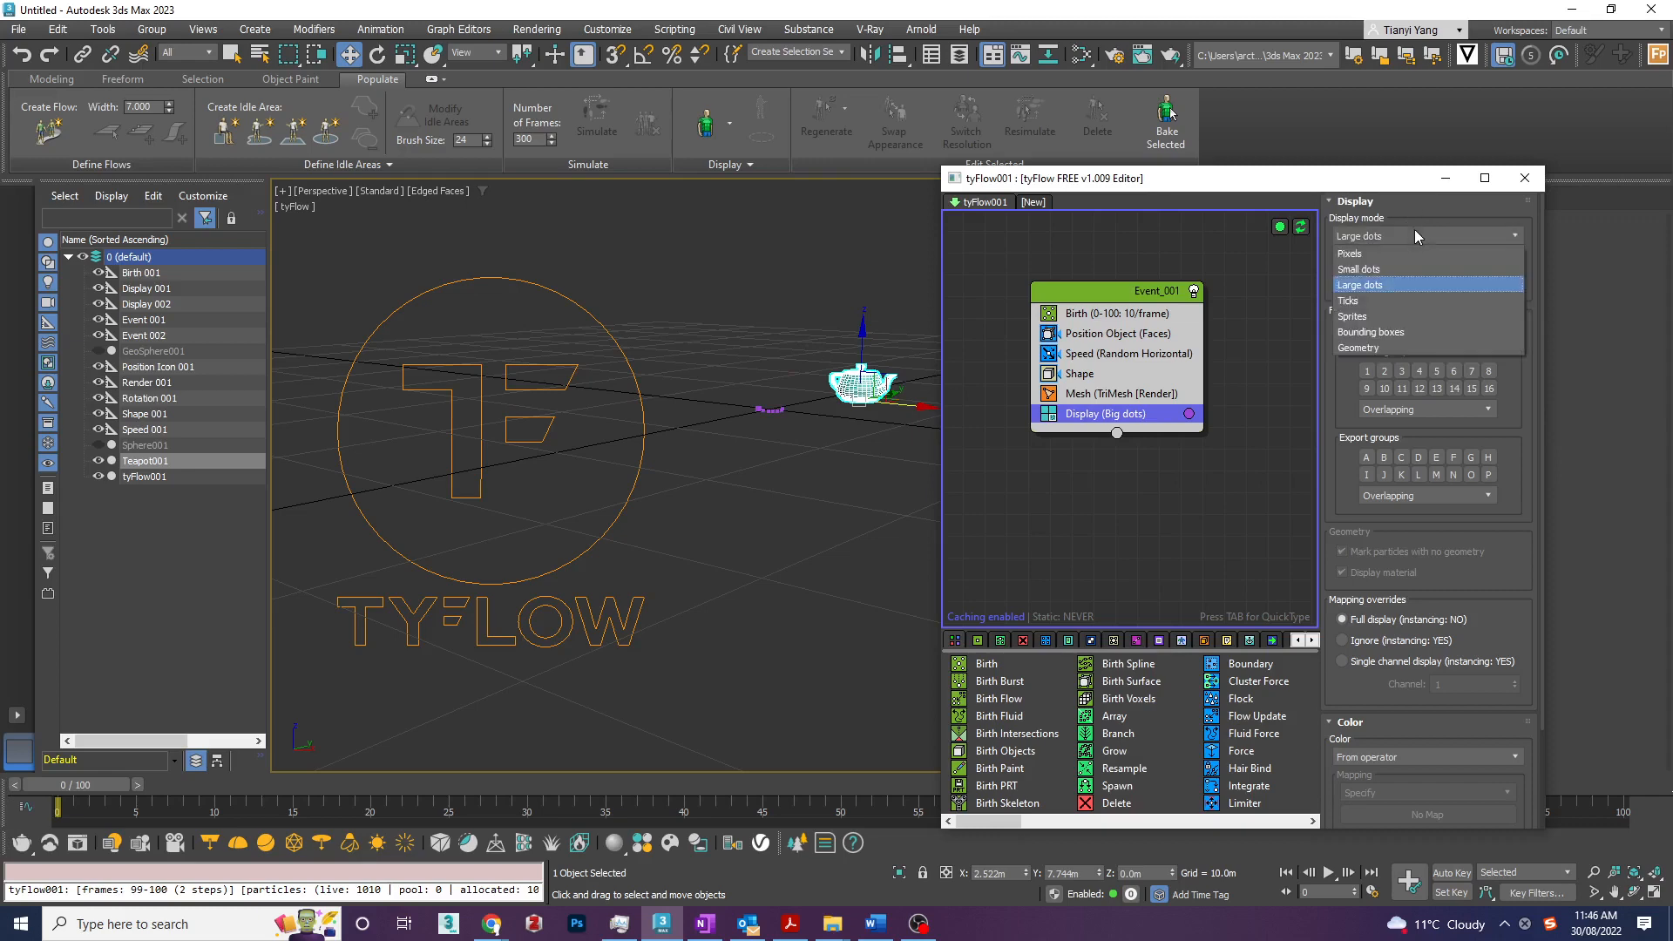
click(1391, 348)
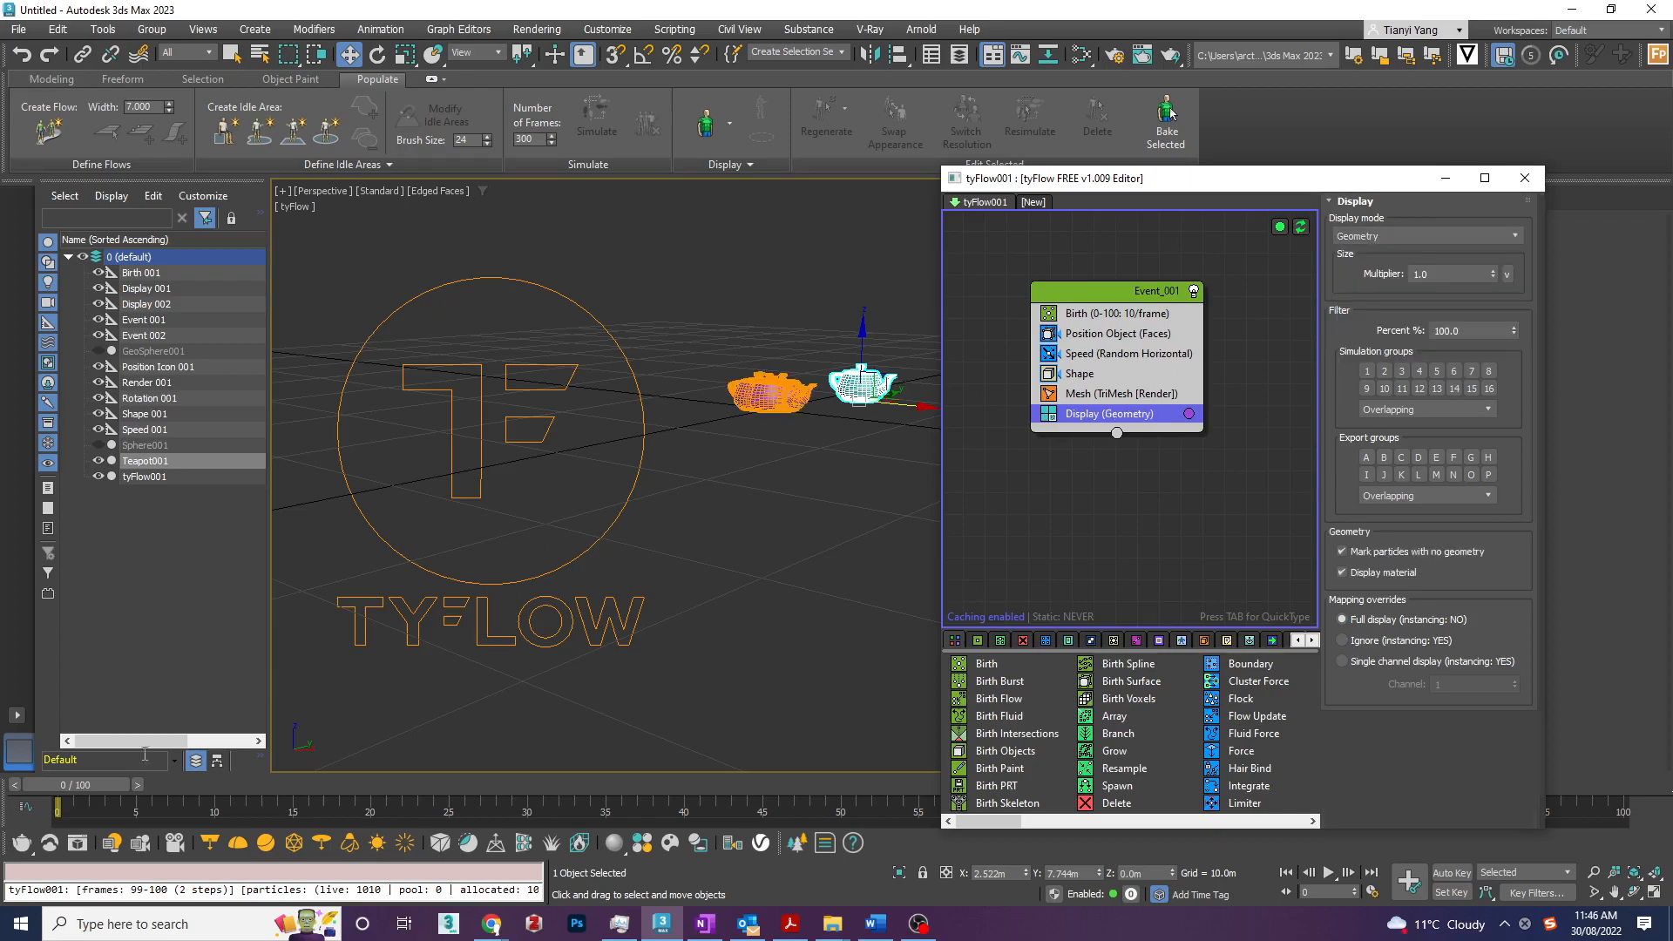
mouse_move(105, 790)
mouse_down()
mouse_move(1643, 790)
mouse_move(92, 790)
mouse_up()
- Move Event_001 aside in the flow graph and disable the whole event
drag(1124, 179, 997, 160)
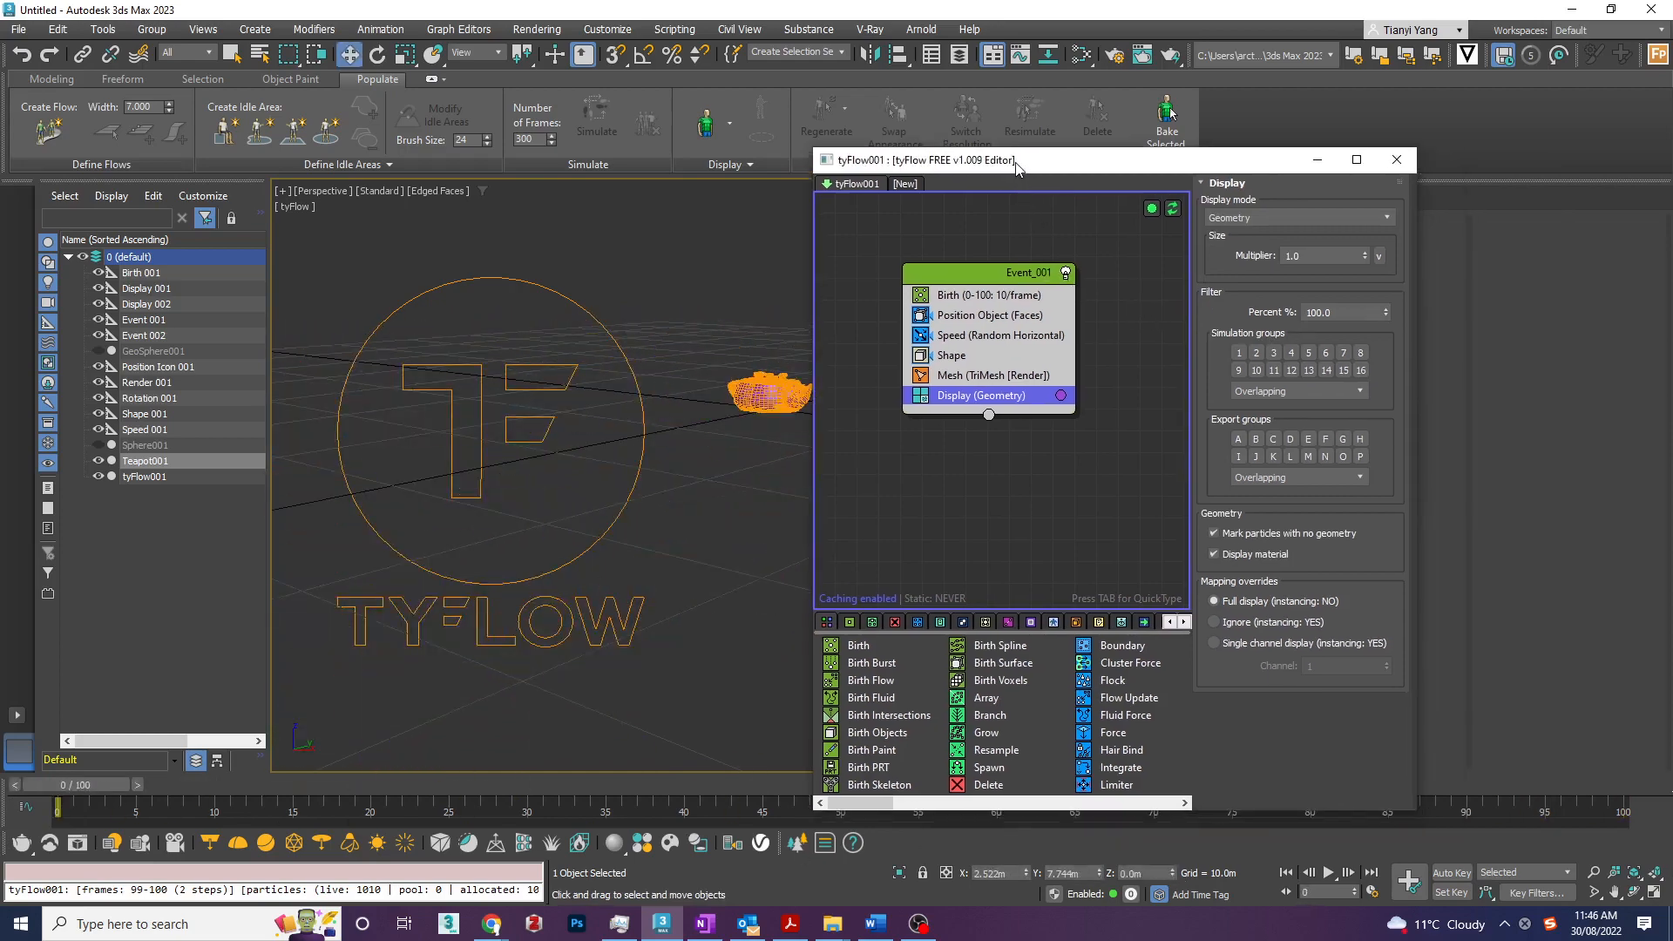
drag(983, 277, 917, 265)
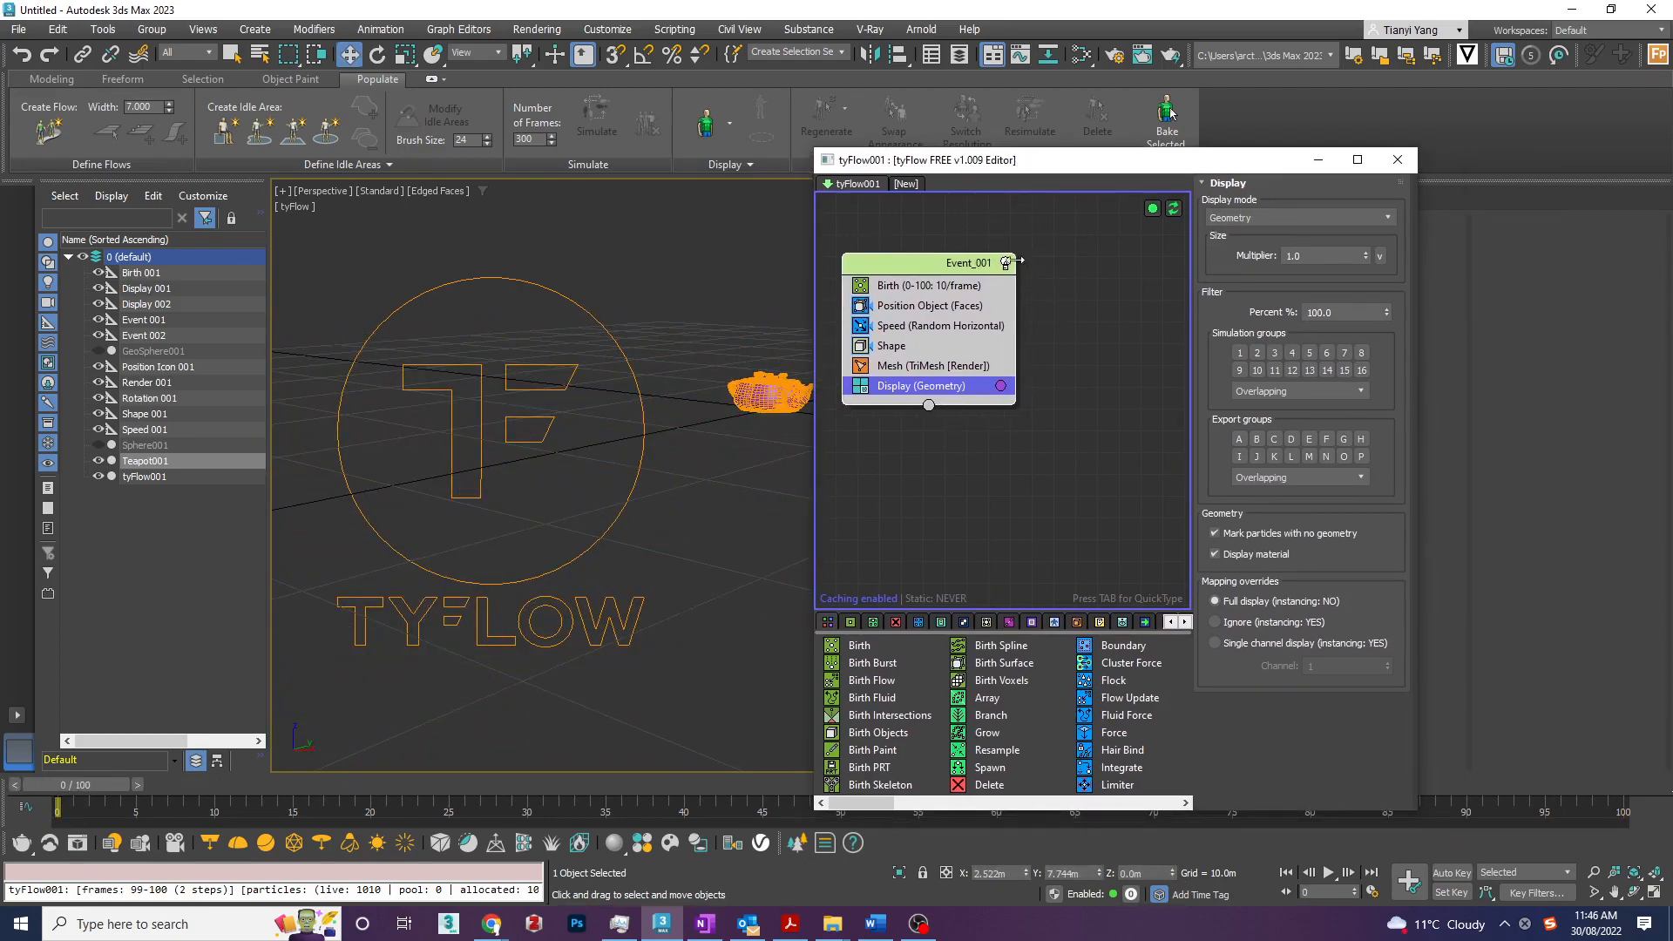
click(1007, 263)
click(1007, 263)
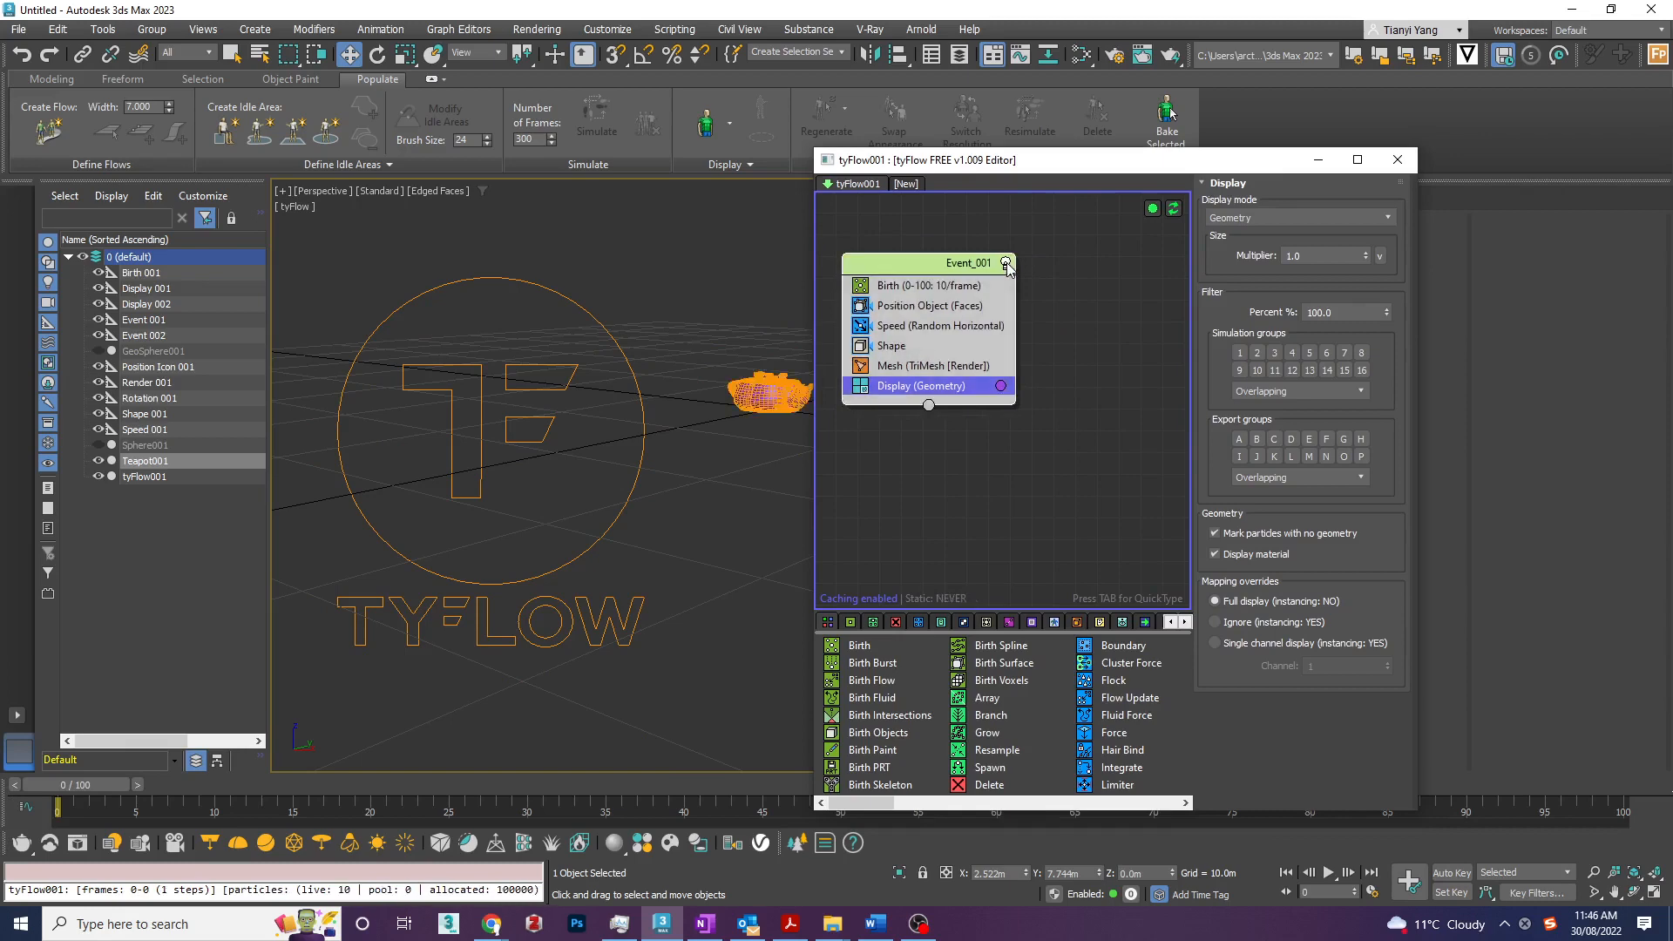
click(1007, 263)
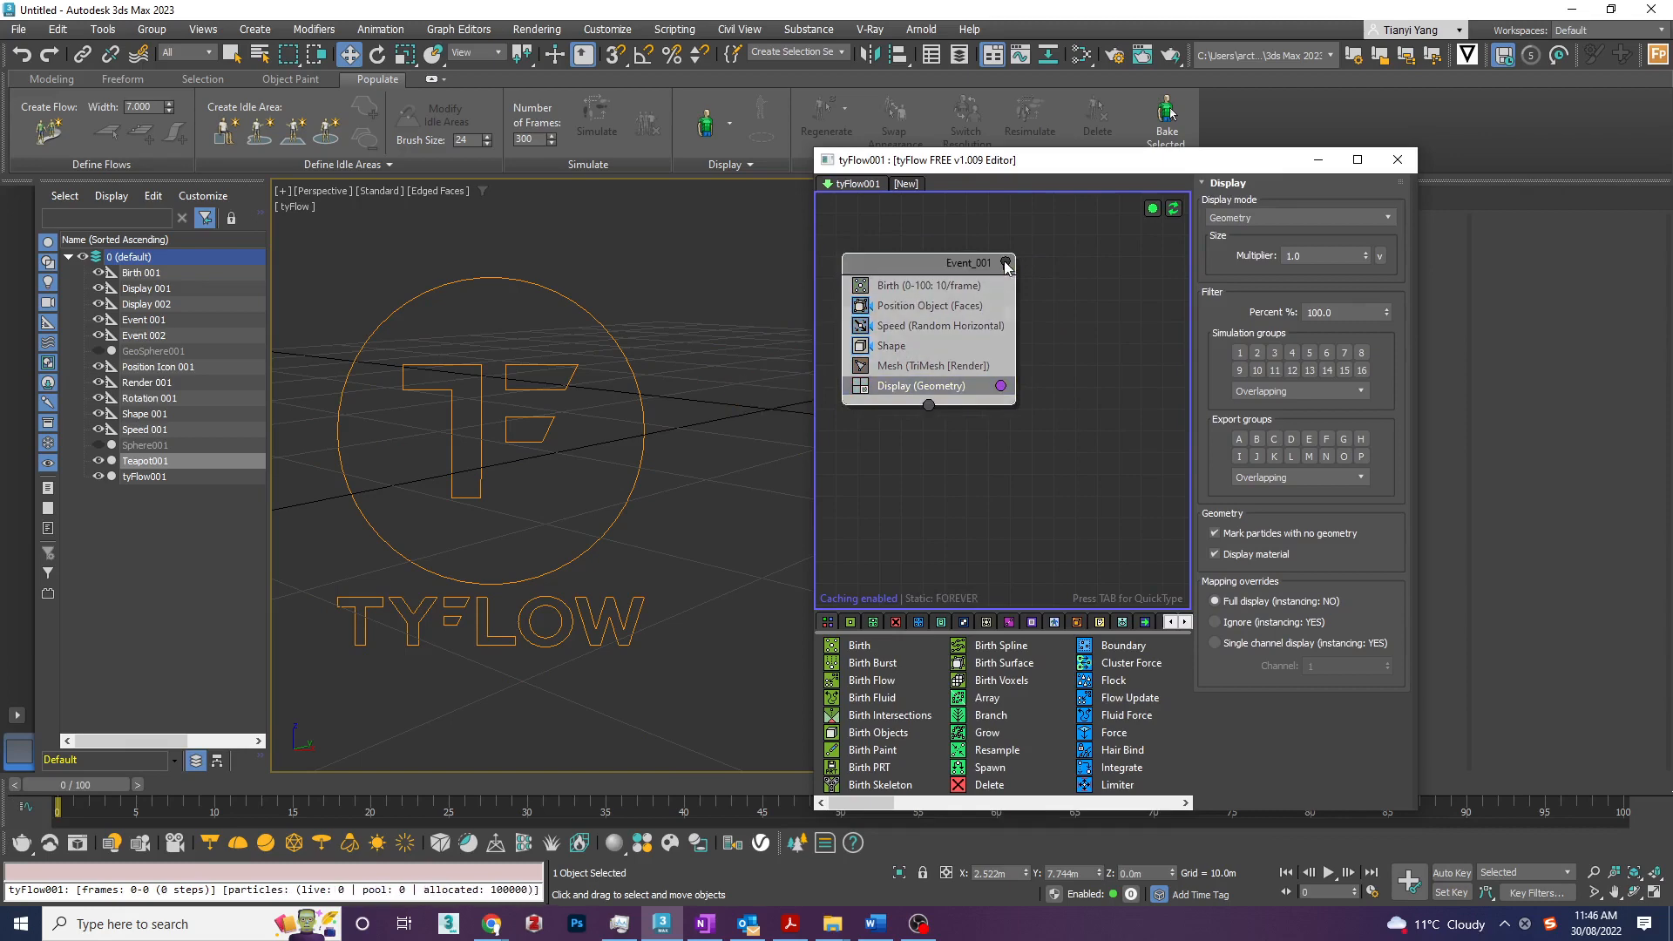
click(1006, 263)
click(1007, 263)
click(1074, 255)
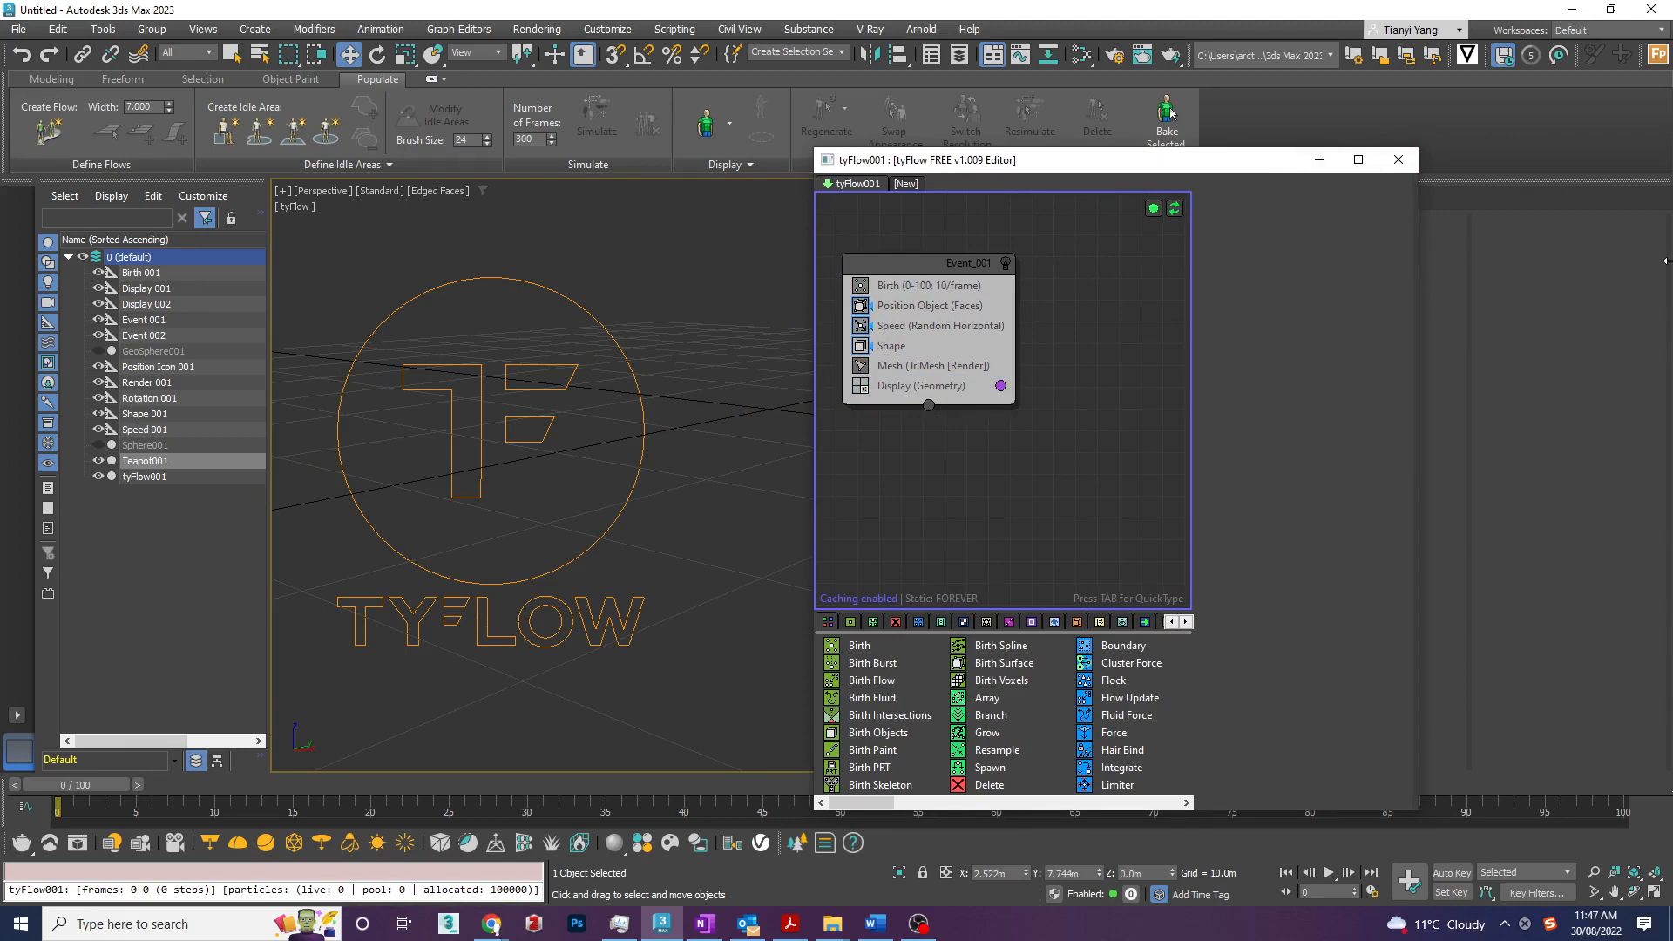
- Widen the flow editor, add a second tyFlow, and switch back to the first flow
drag(1419, 245, 1669, 245)
click(906, 184)
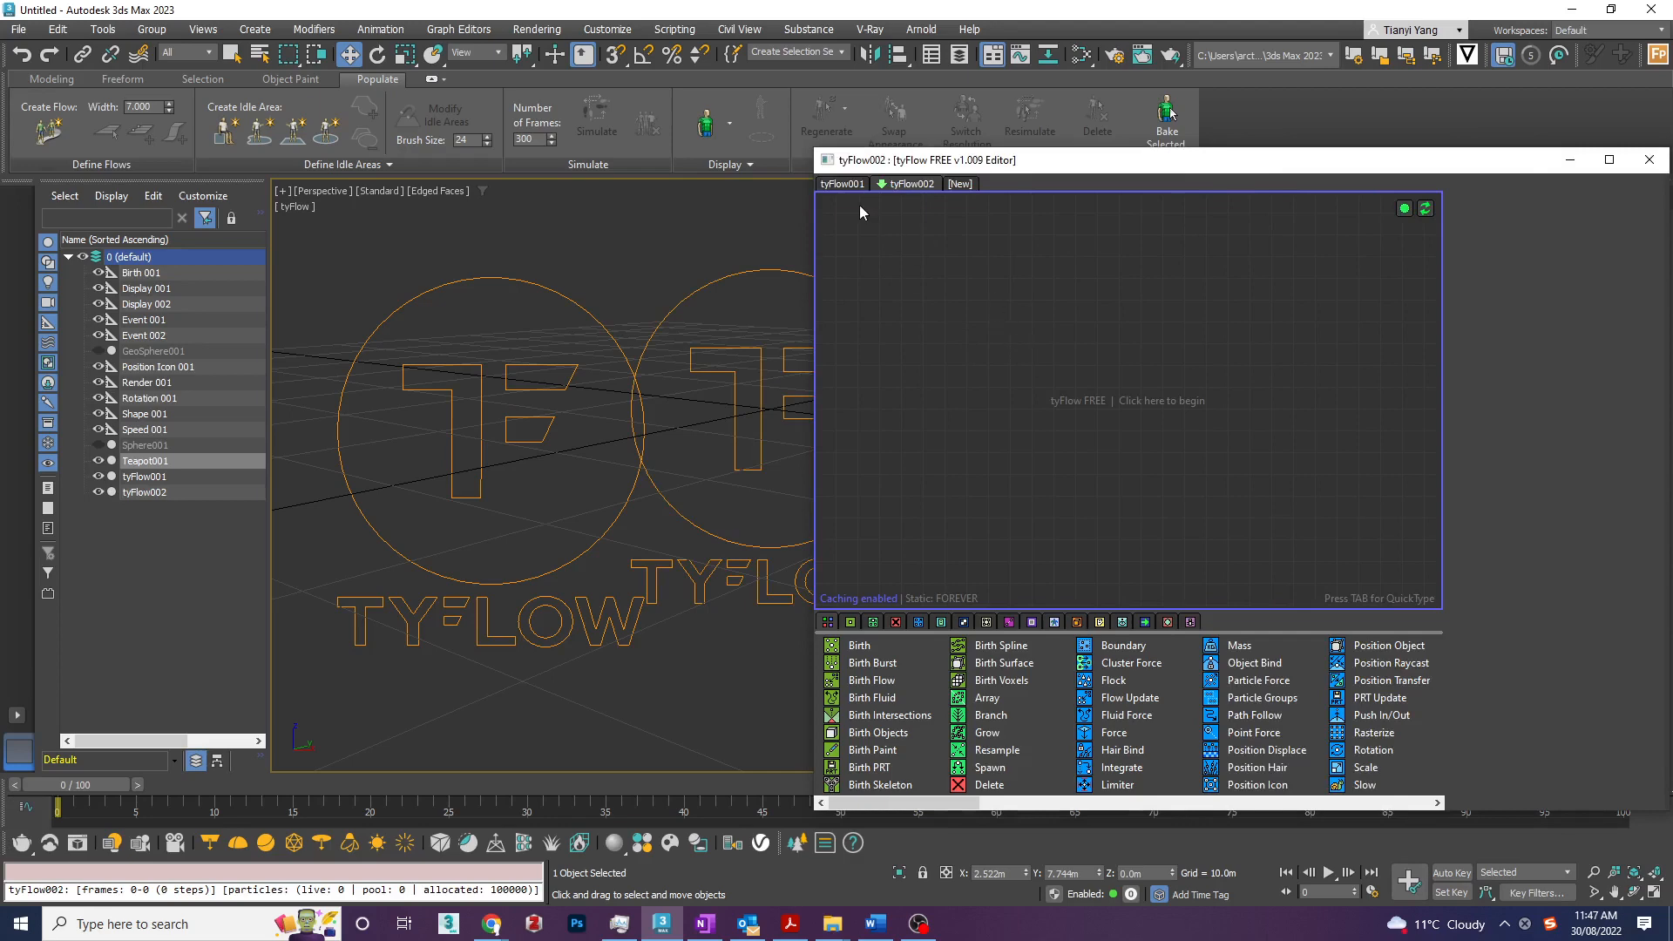
click(842, 185)
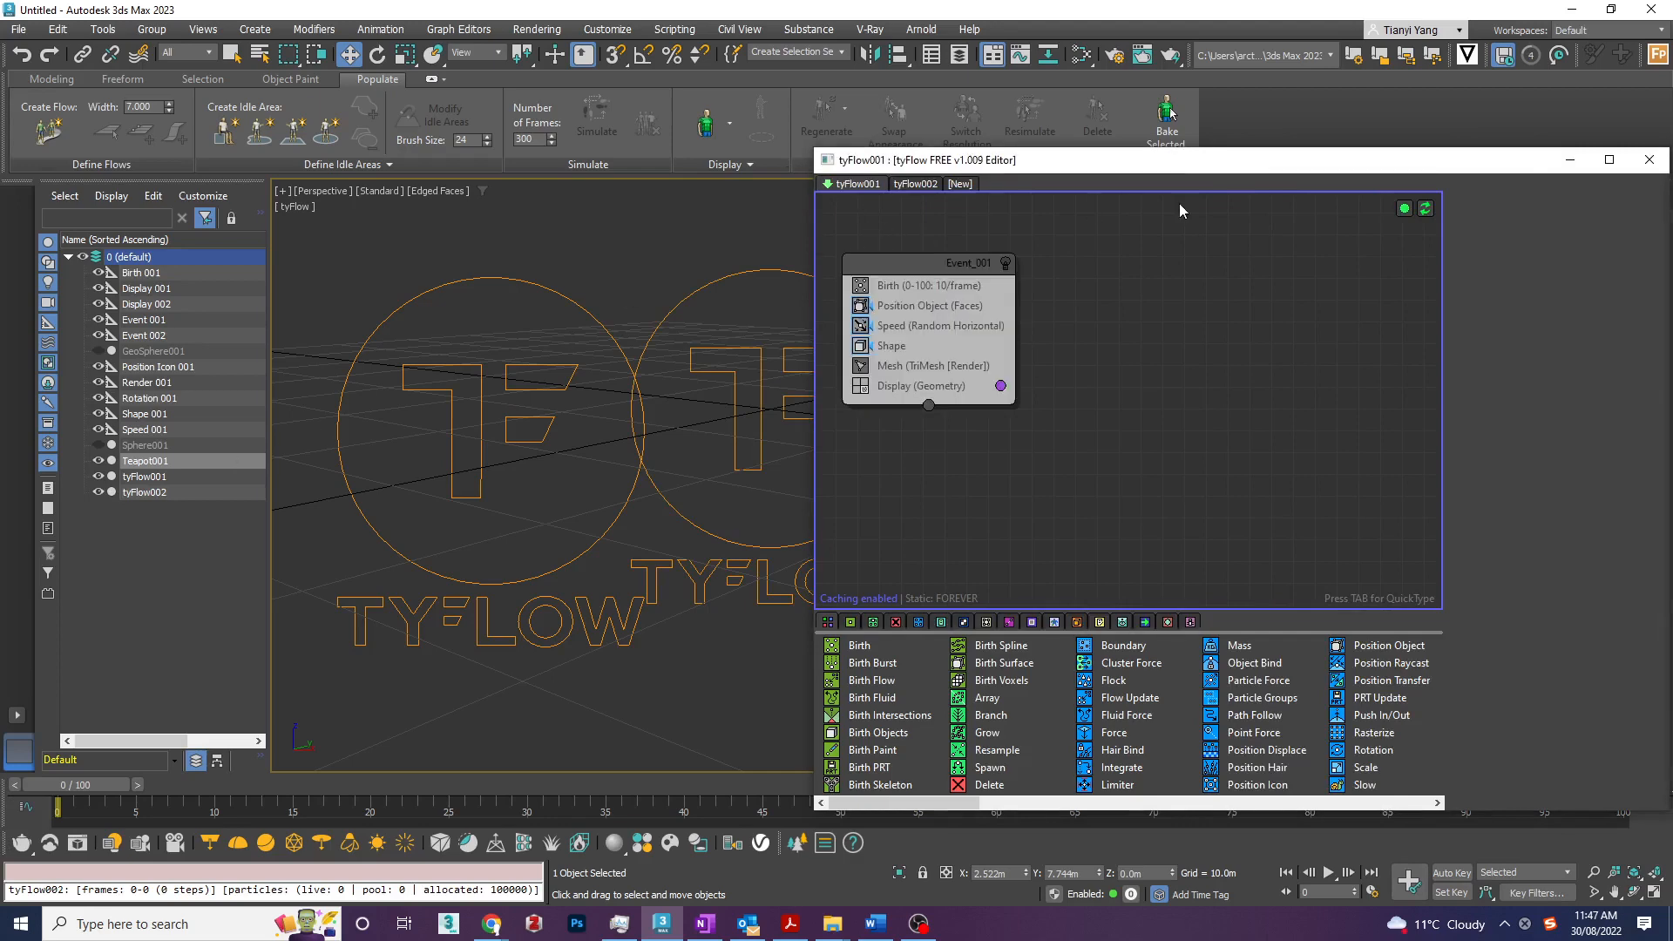
- Add the Simple PhysX Flow preset beside the disabled event and preview its particles along the timeline
right_click(1180, 296)
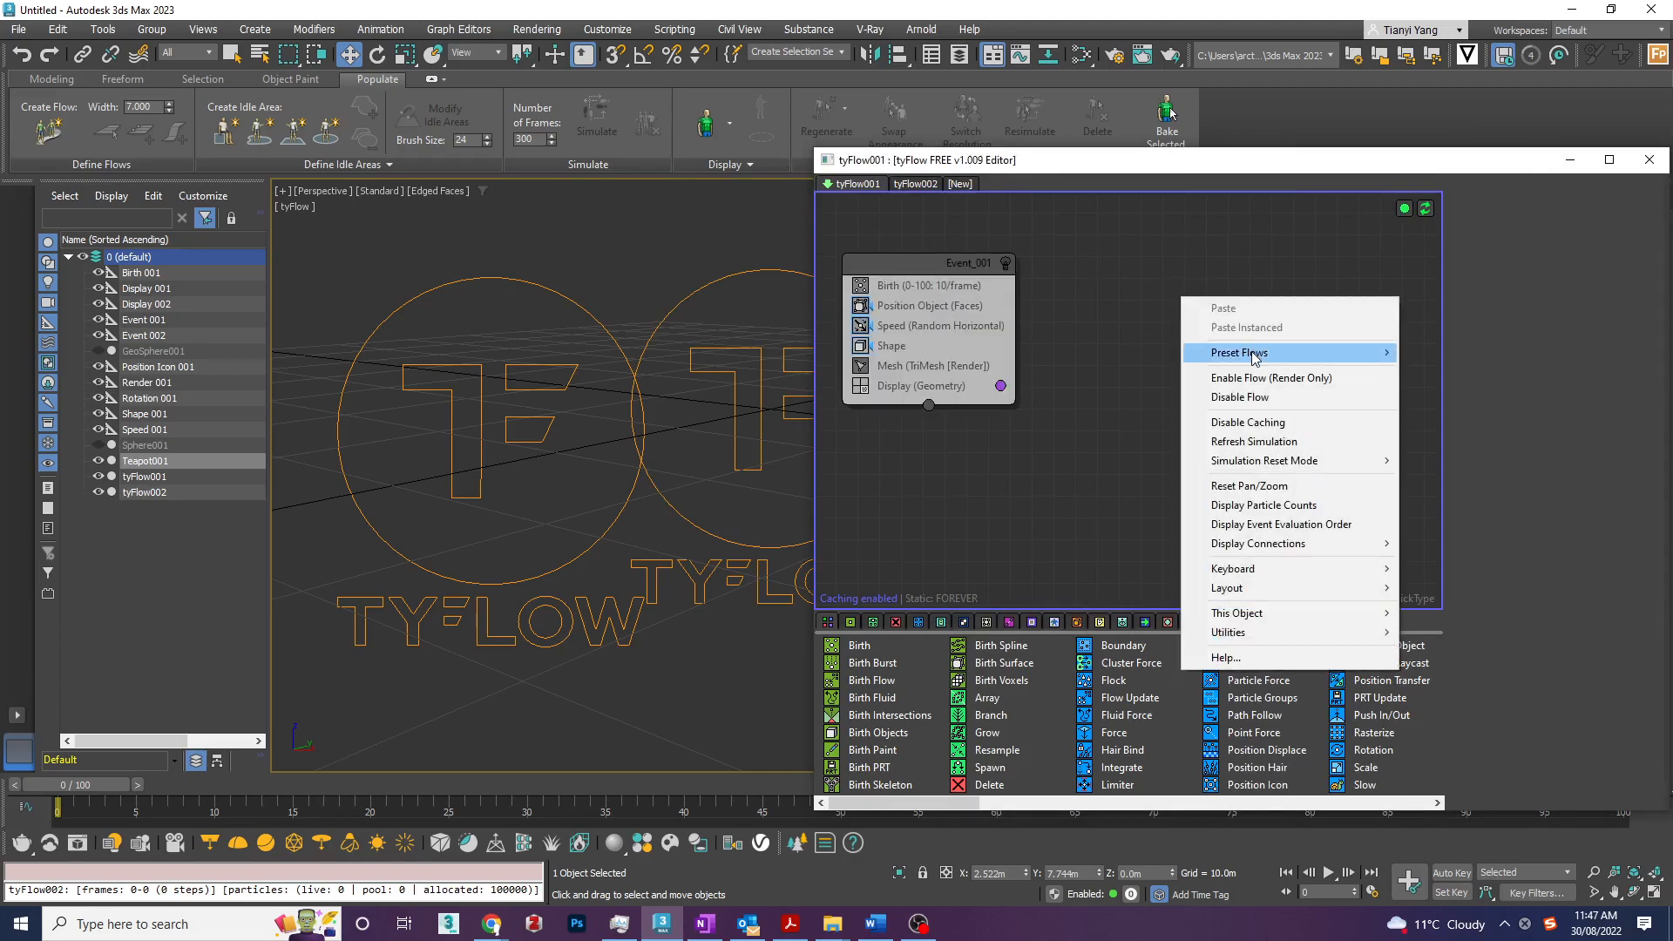
mouse_move(1255, 357)
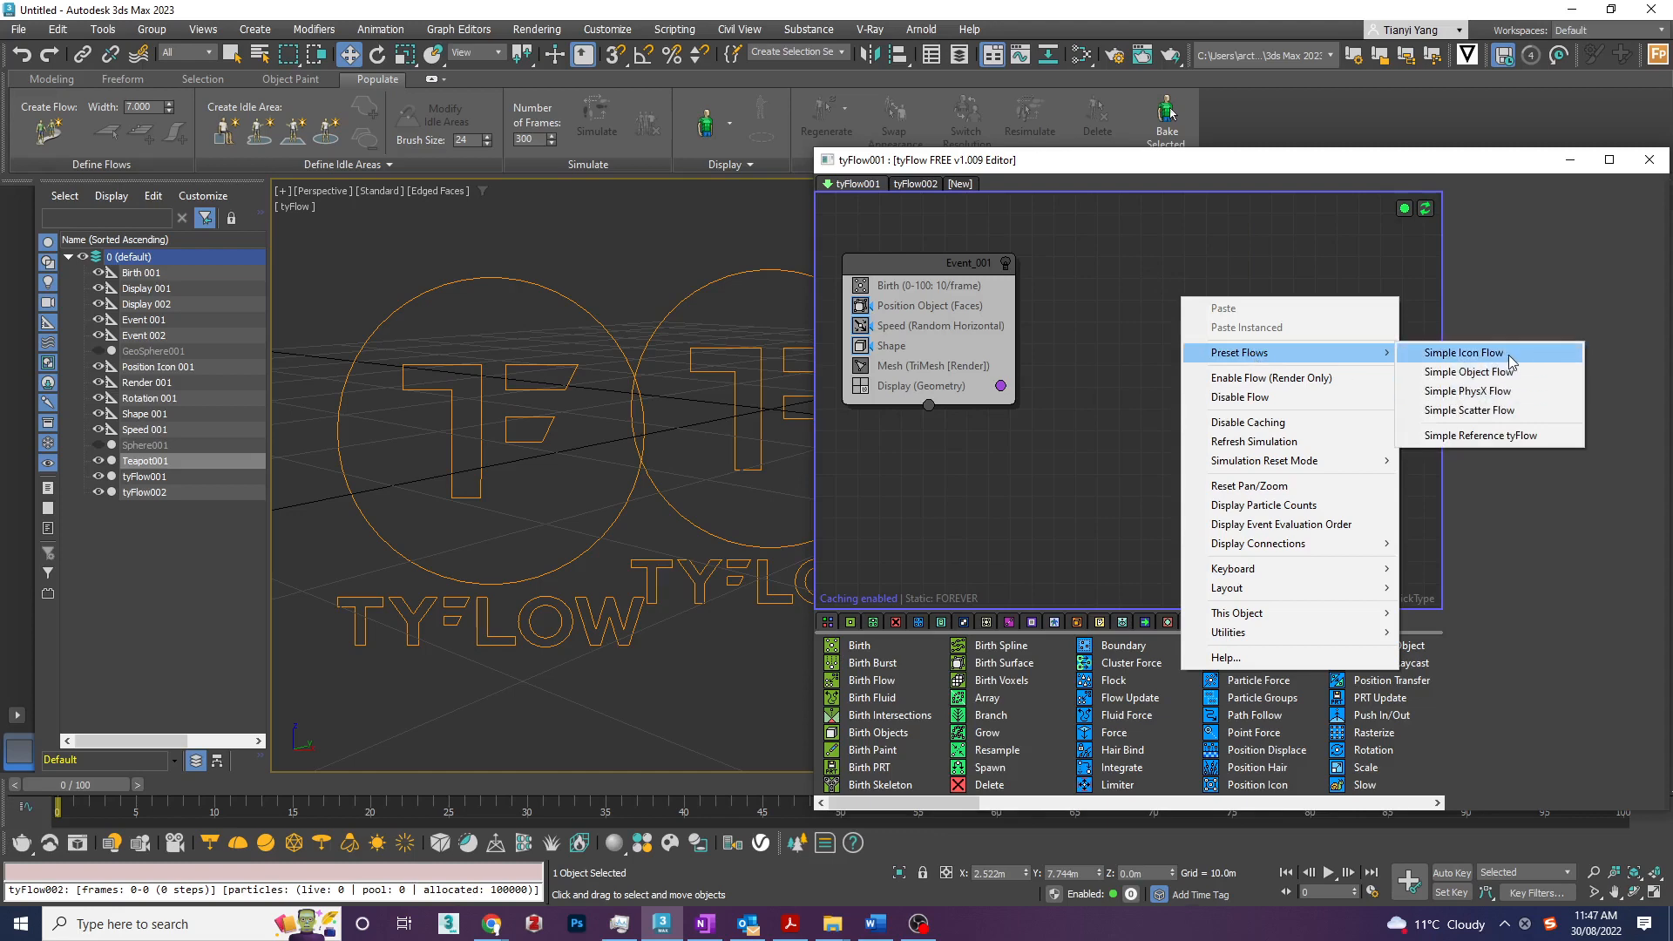
click(1521, 392)
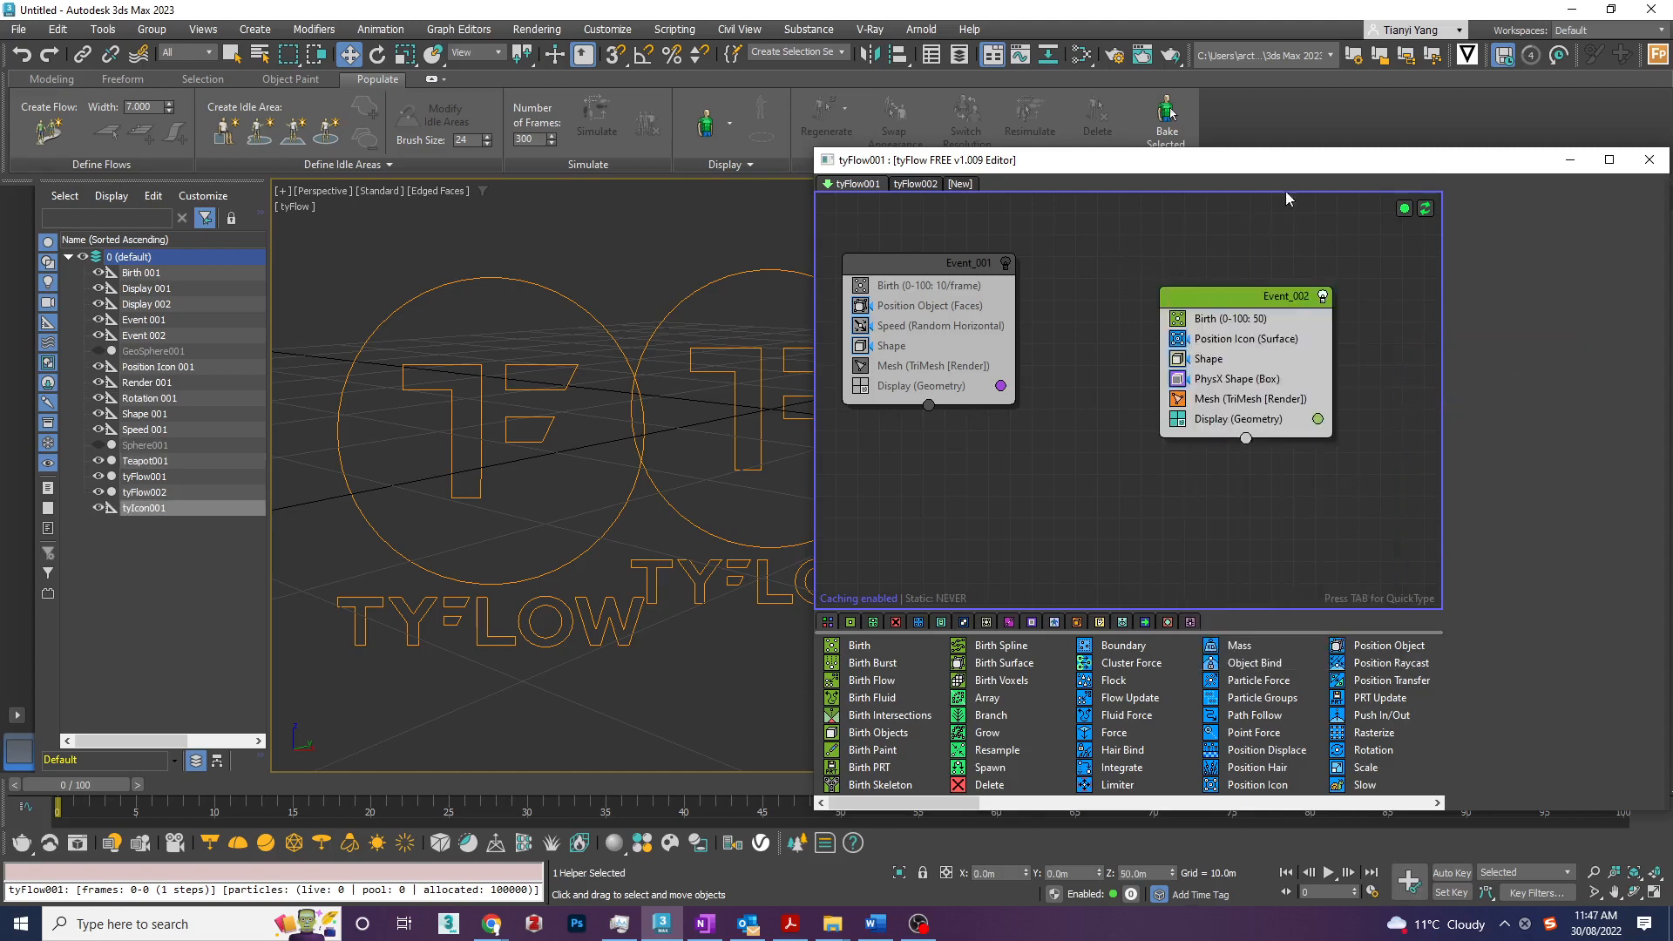
drag(1278, 172, 1489, 36)
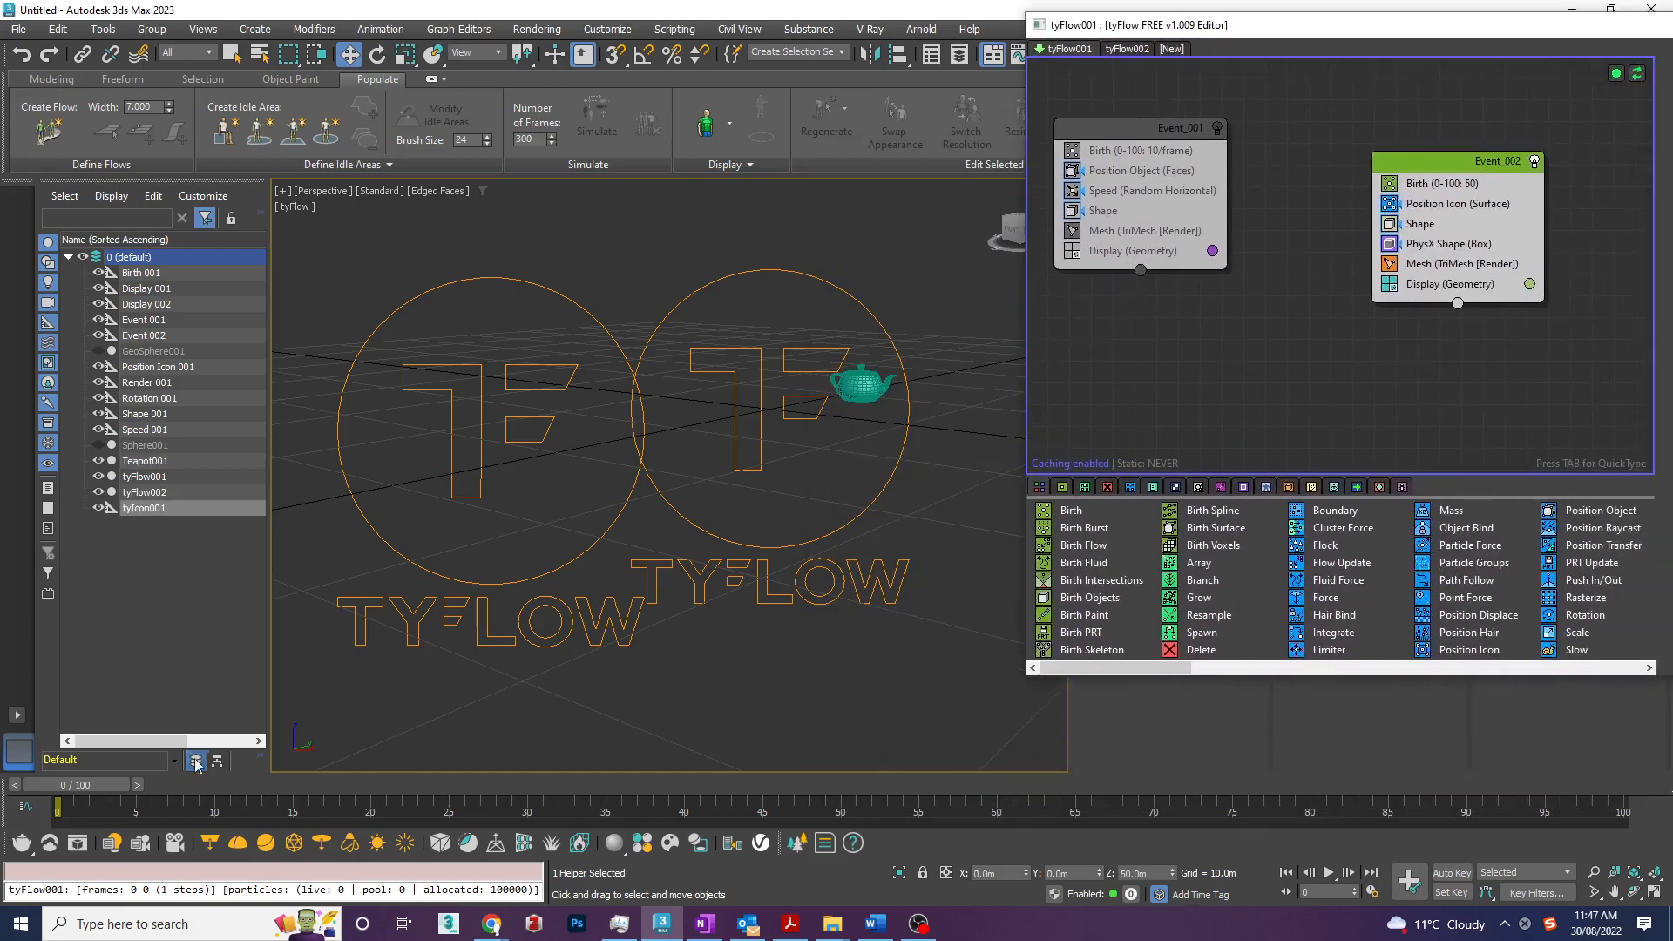
drag(122, 789, 57, 789)
scroll(386, 599, down, 7)
scroll(380, 506, up, 3)
drag(29, 734, 93, 741)
- Examine the Birth and Position Icon settings of the PhysX event
click(1422, 205)
click(1428, 185)
drag(1431, 36, 1096, 117)
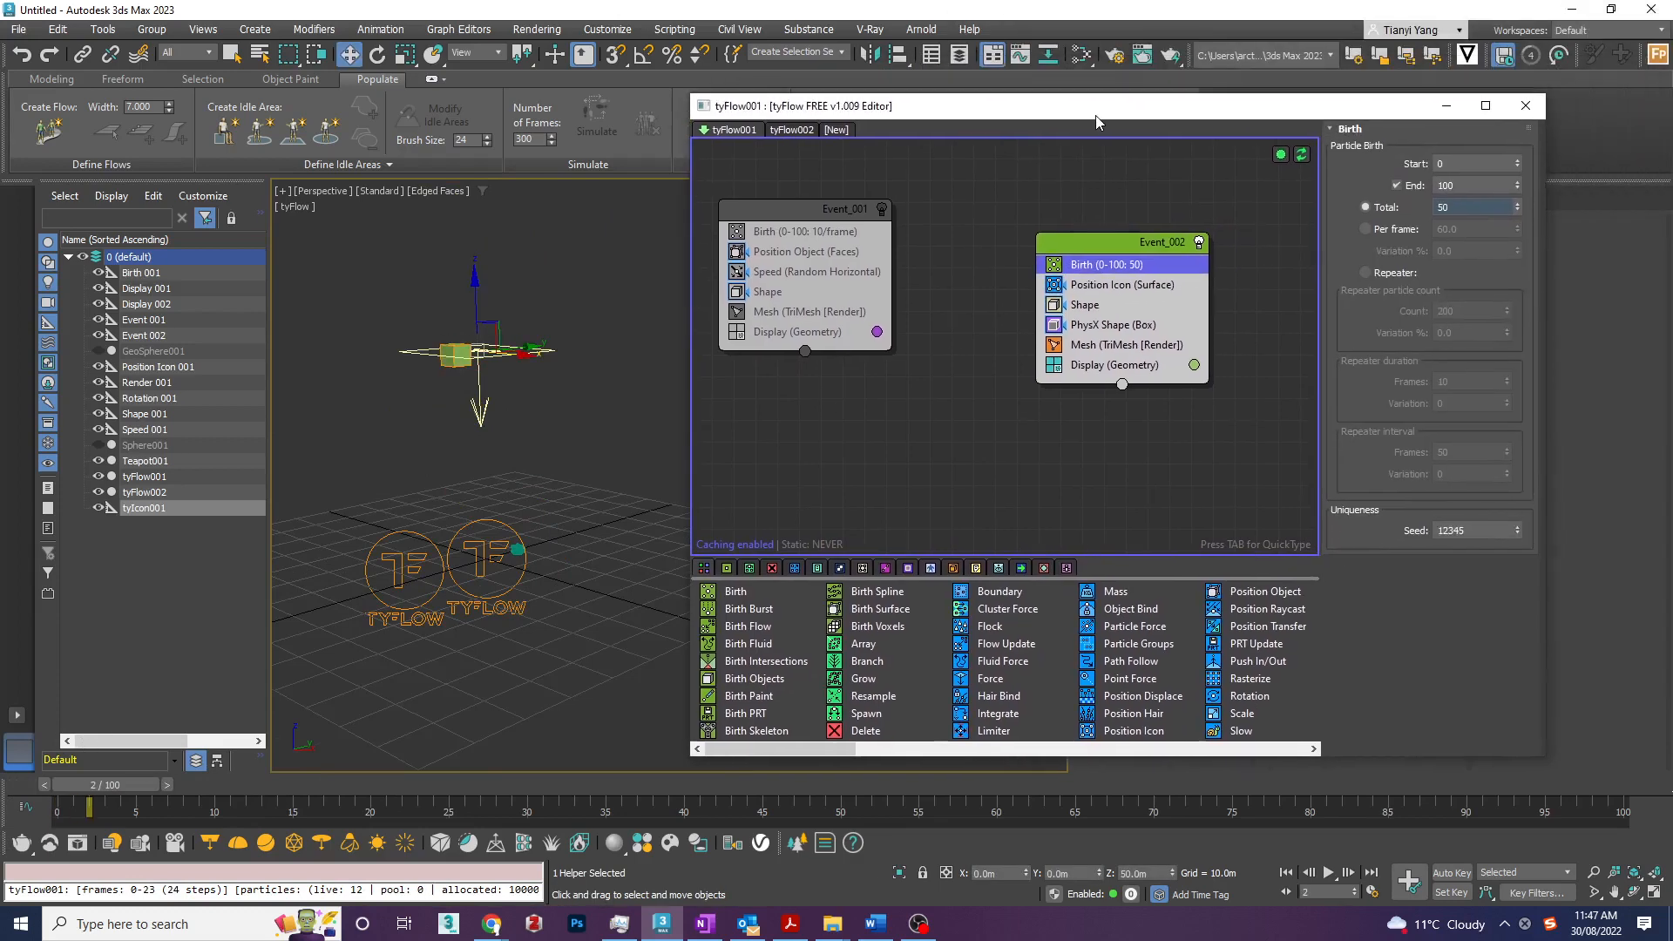
click(1469, 185)
click(1470, 209)
click(1120, 287)
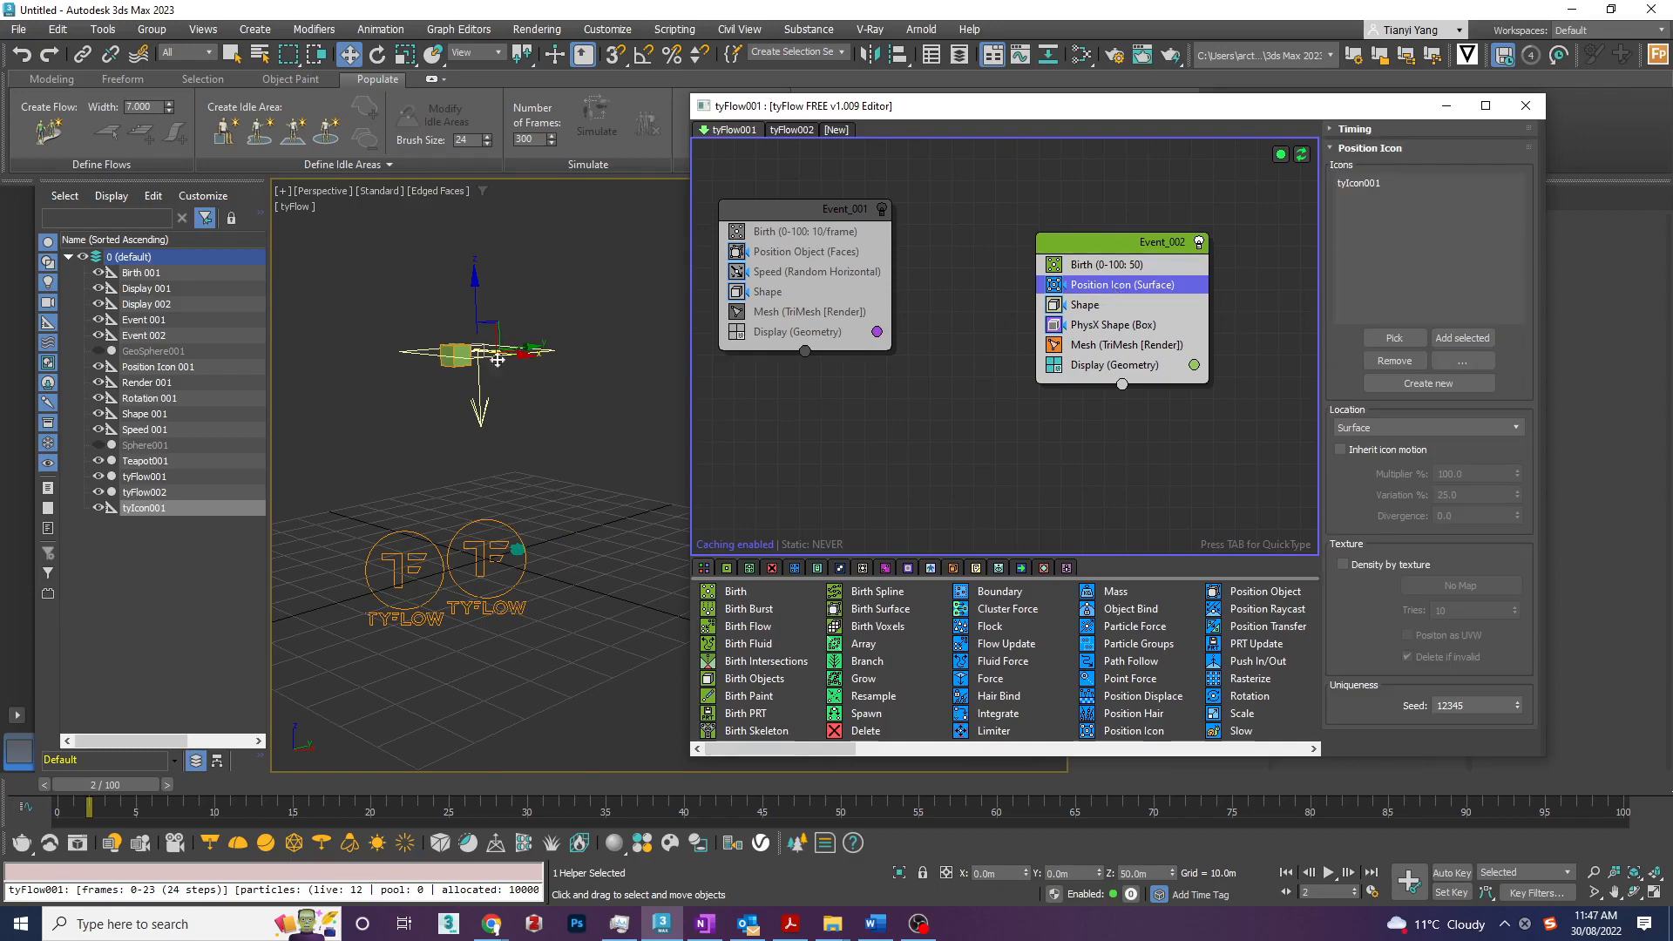
- Disable the Shape, PhysX Shape and Mesh operators of Event_002, keeping Display active
click(1054, 305)
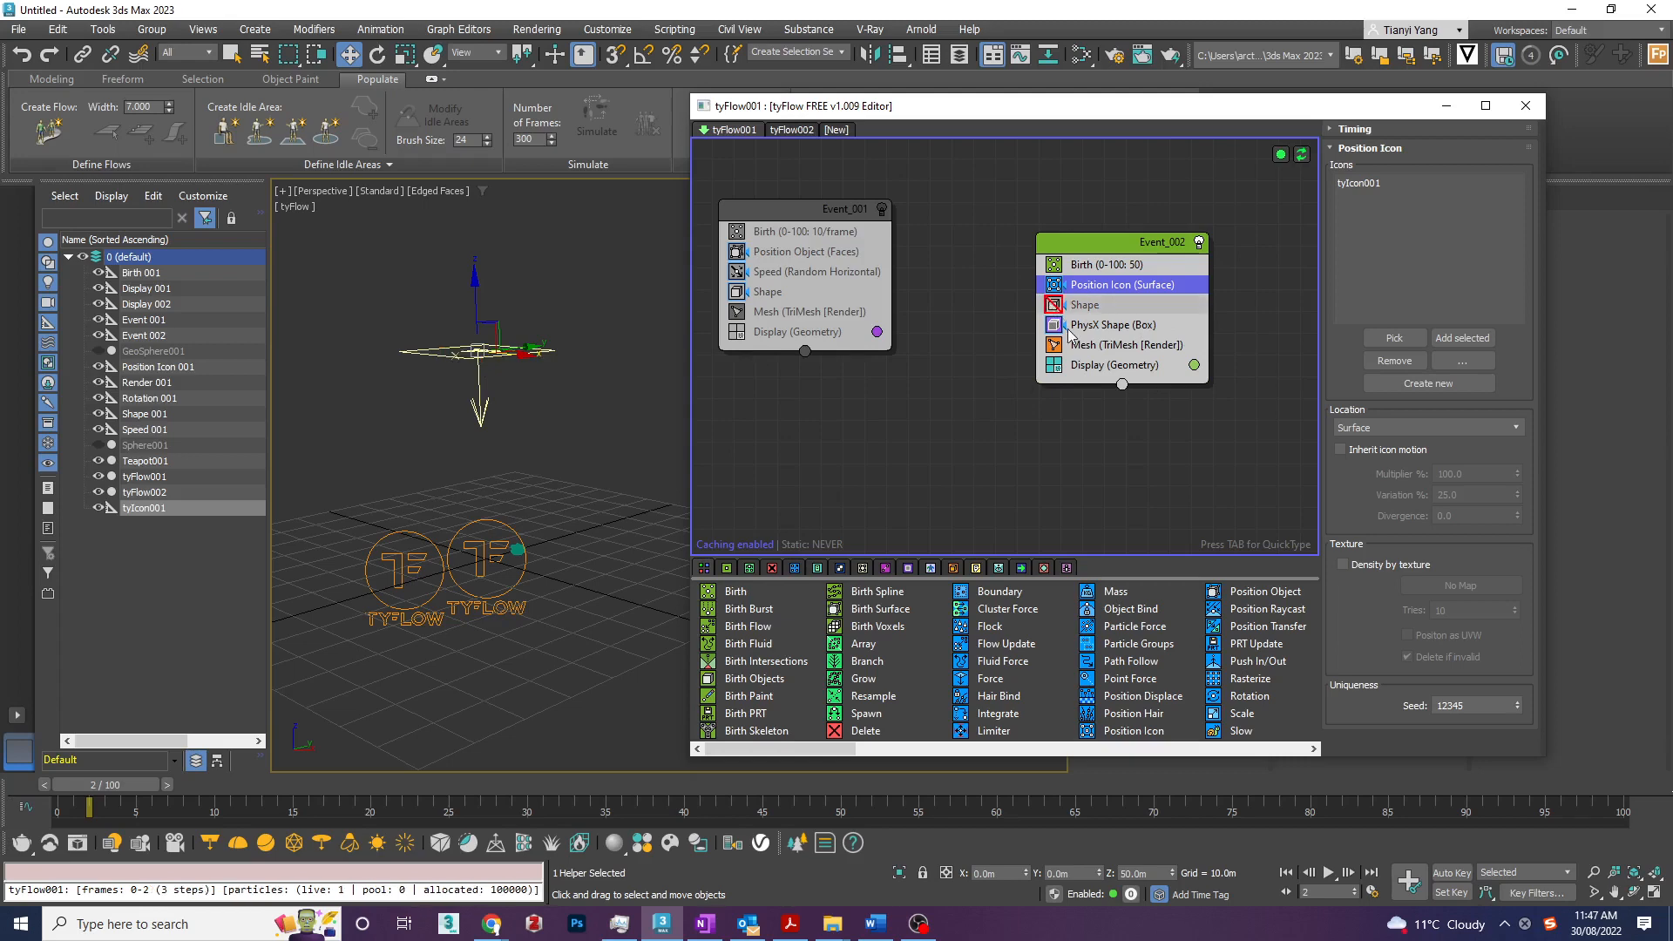
click(1053, 324)
click(1054, 344)
click(1054, 366)
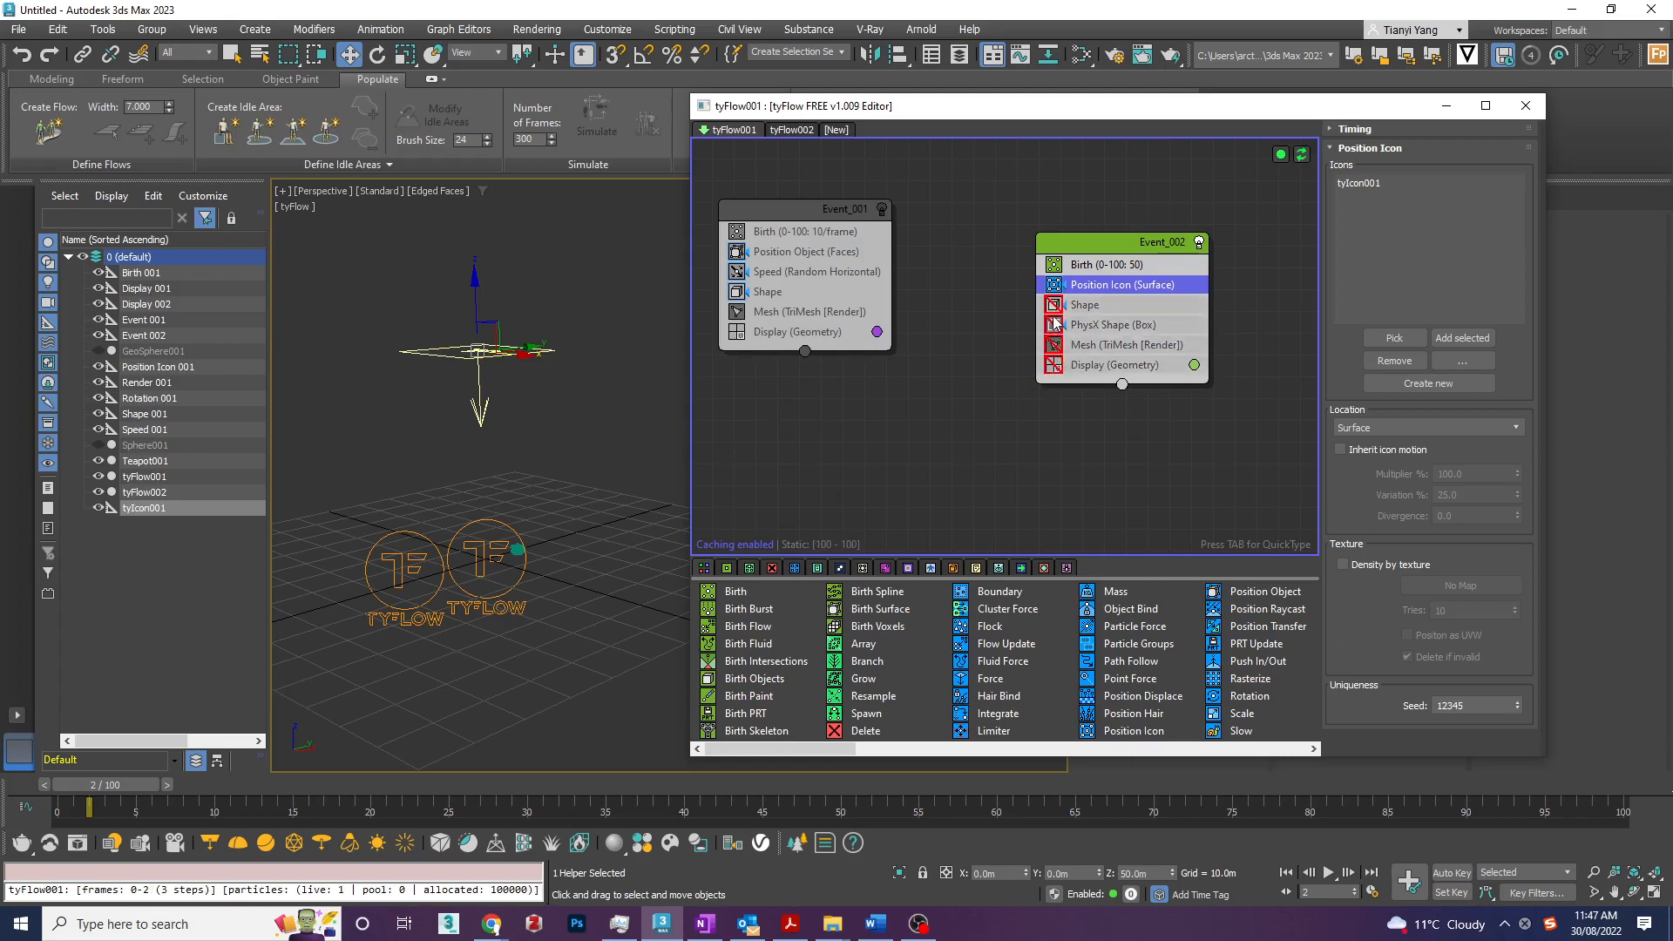
scroll(588, 451, down, 3)
scroll(588, 451, up, 6)
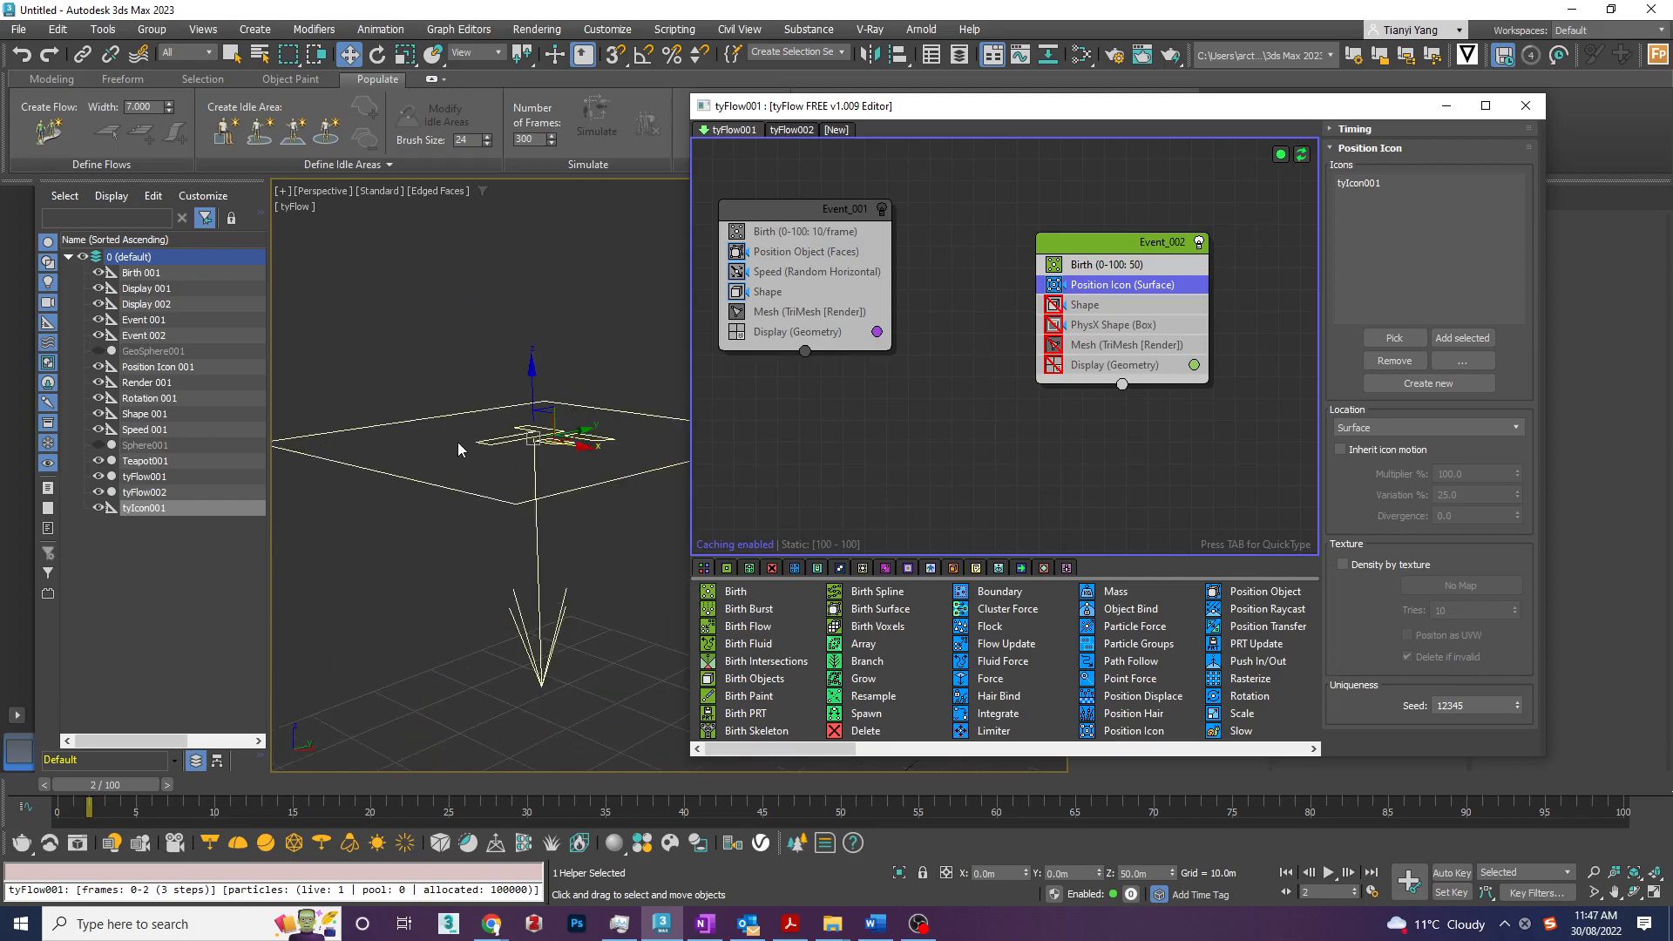
scroll(460, 449, down, 2)
click(1055, 366)
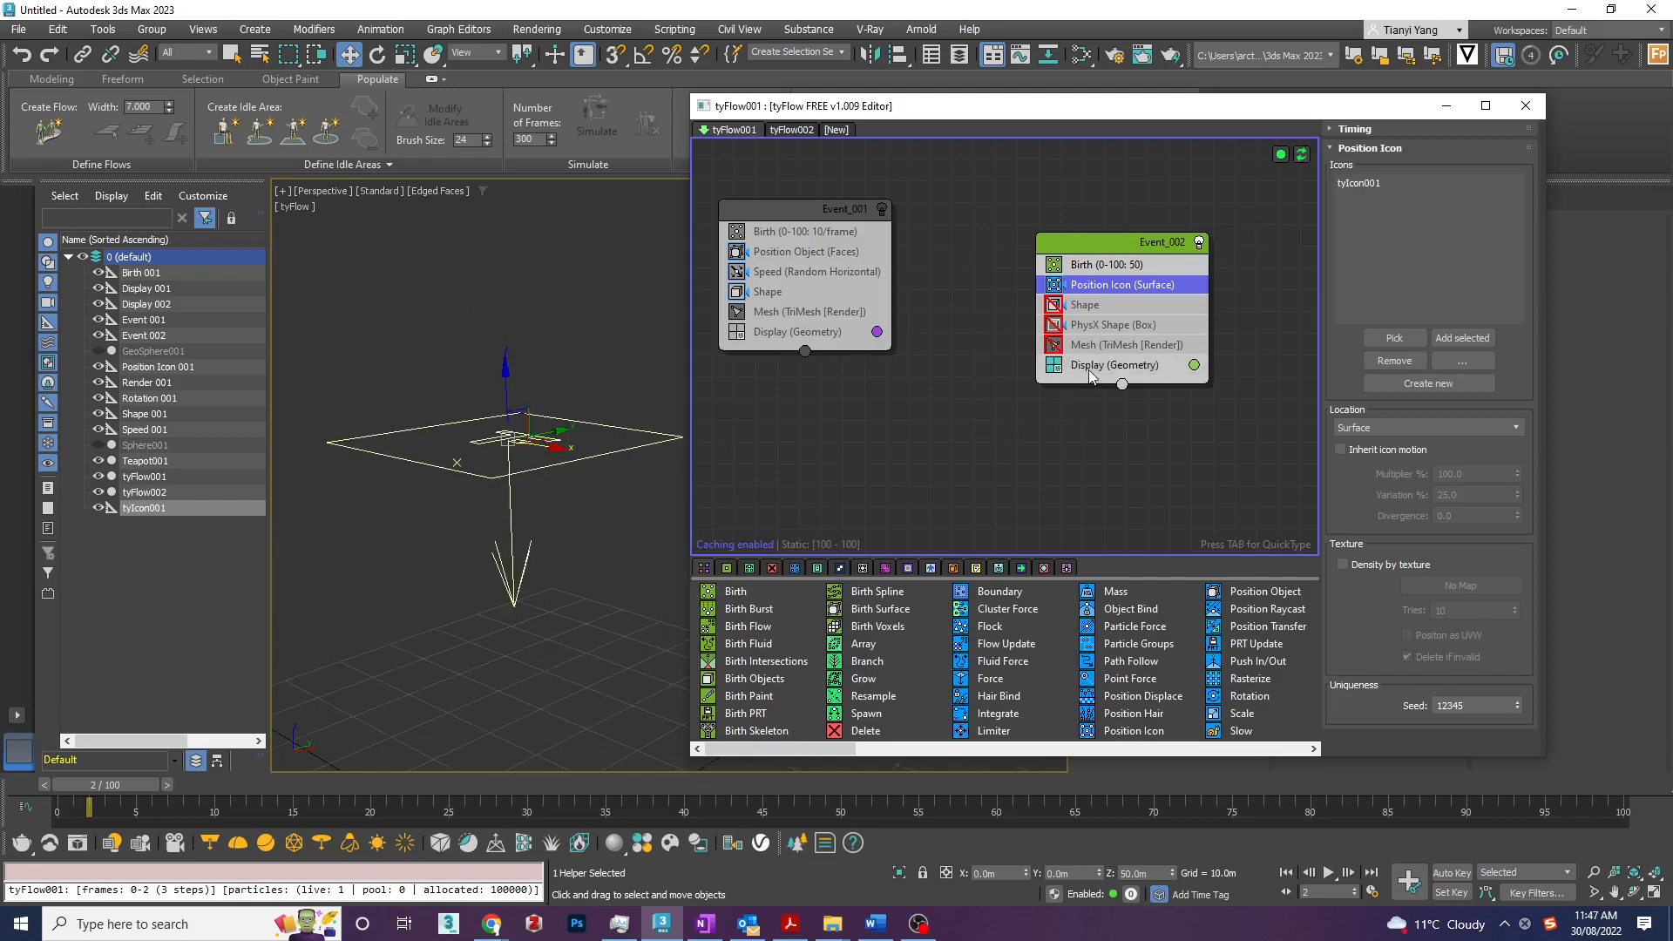
- Set the Display operator of Event_002 to Small dots and preview the particles along the timeline
click(1089, 366)
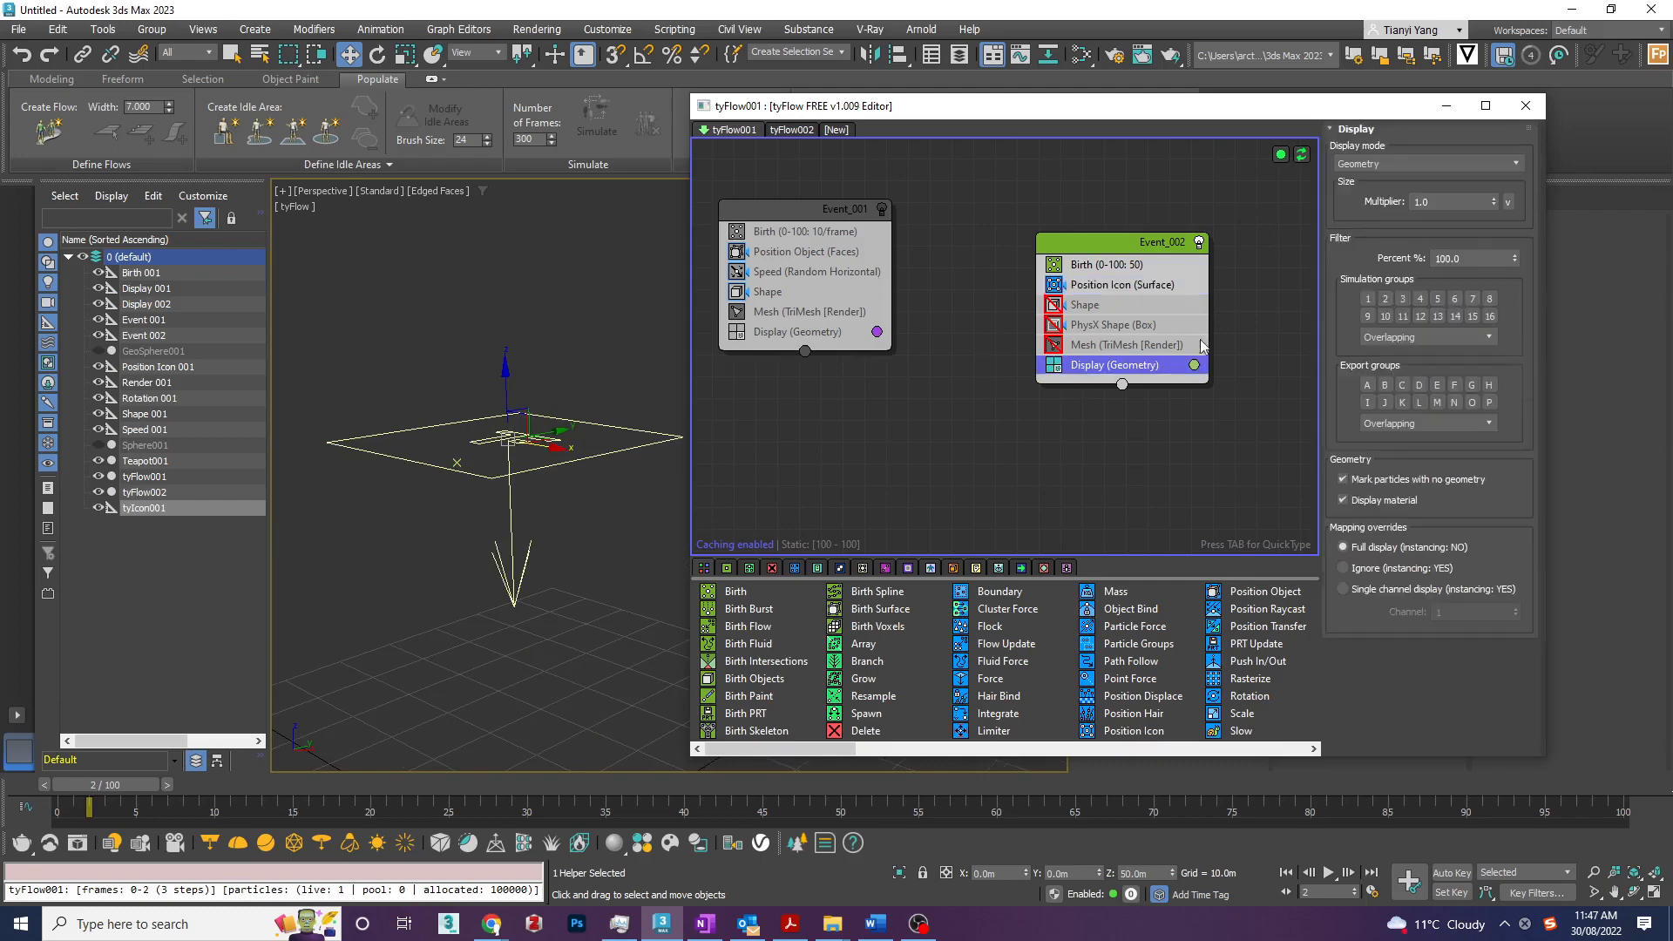
click(1401, 164)
click(1392, 197)
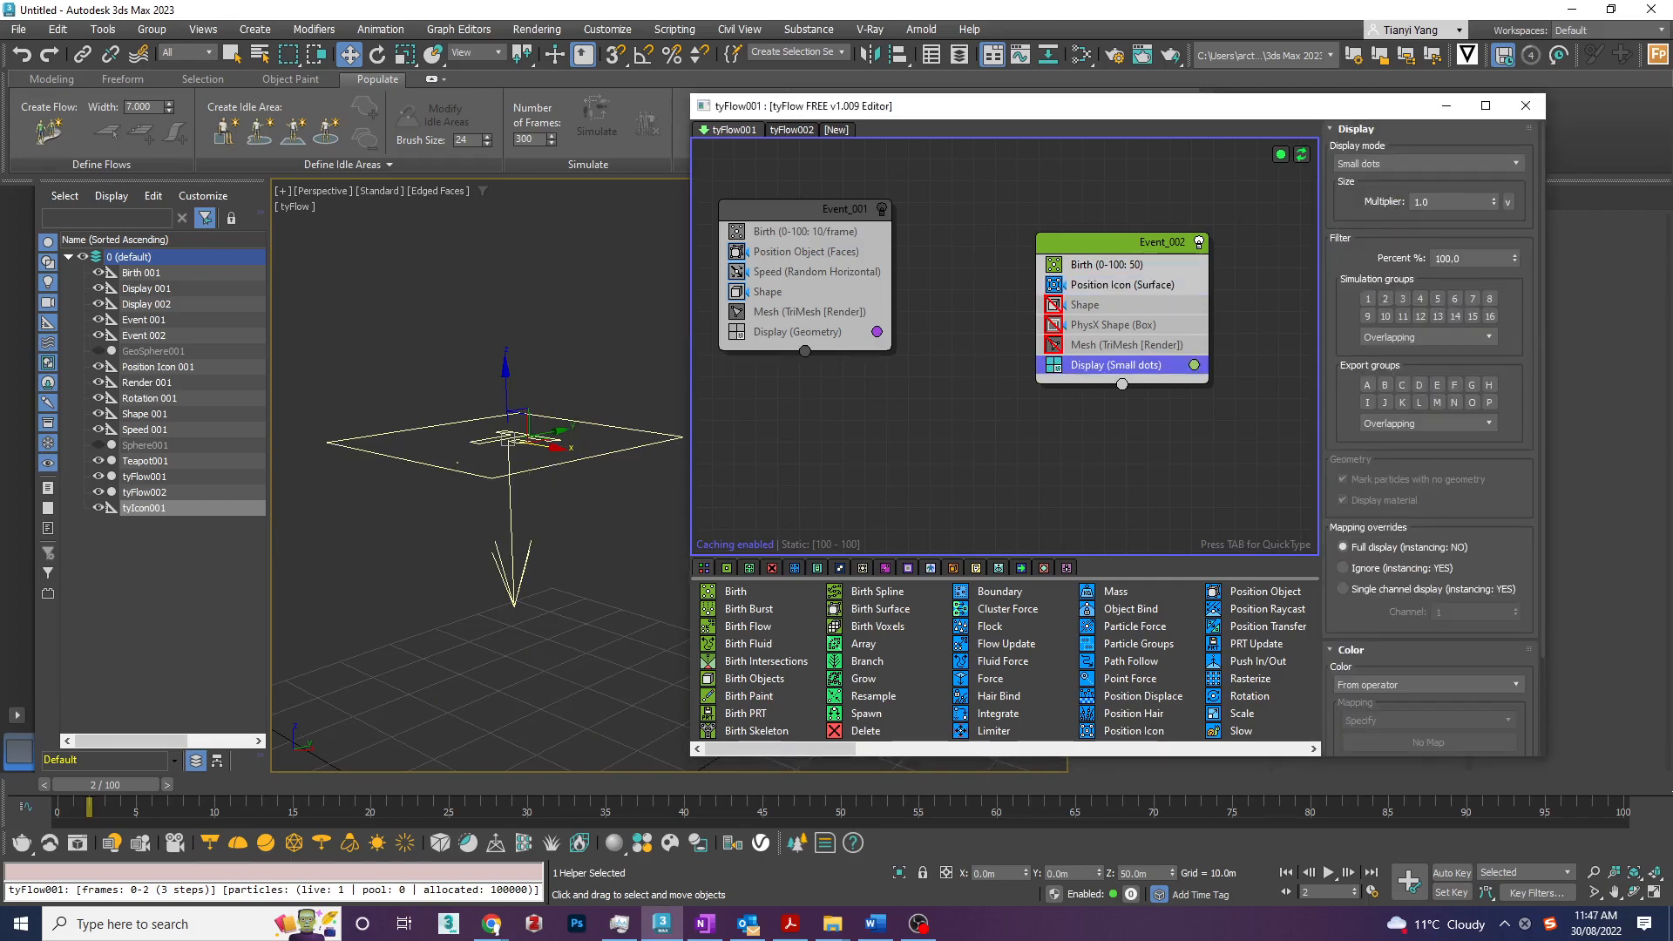
drag(91, 802, 43, 798)
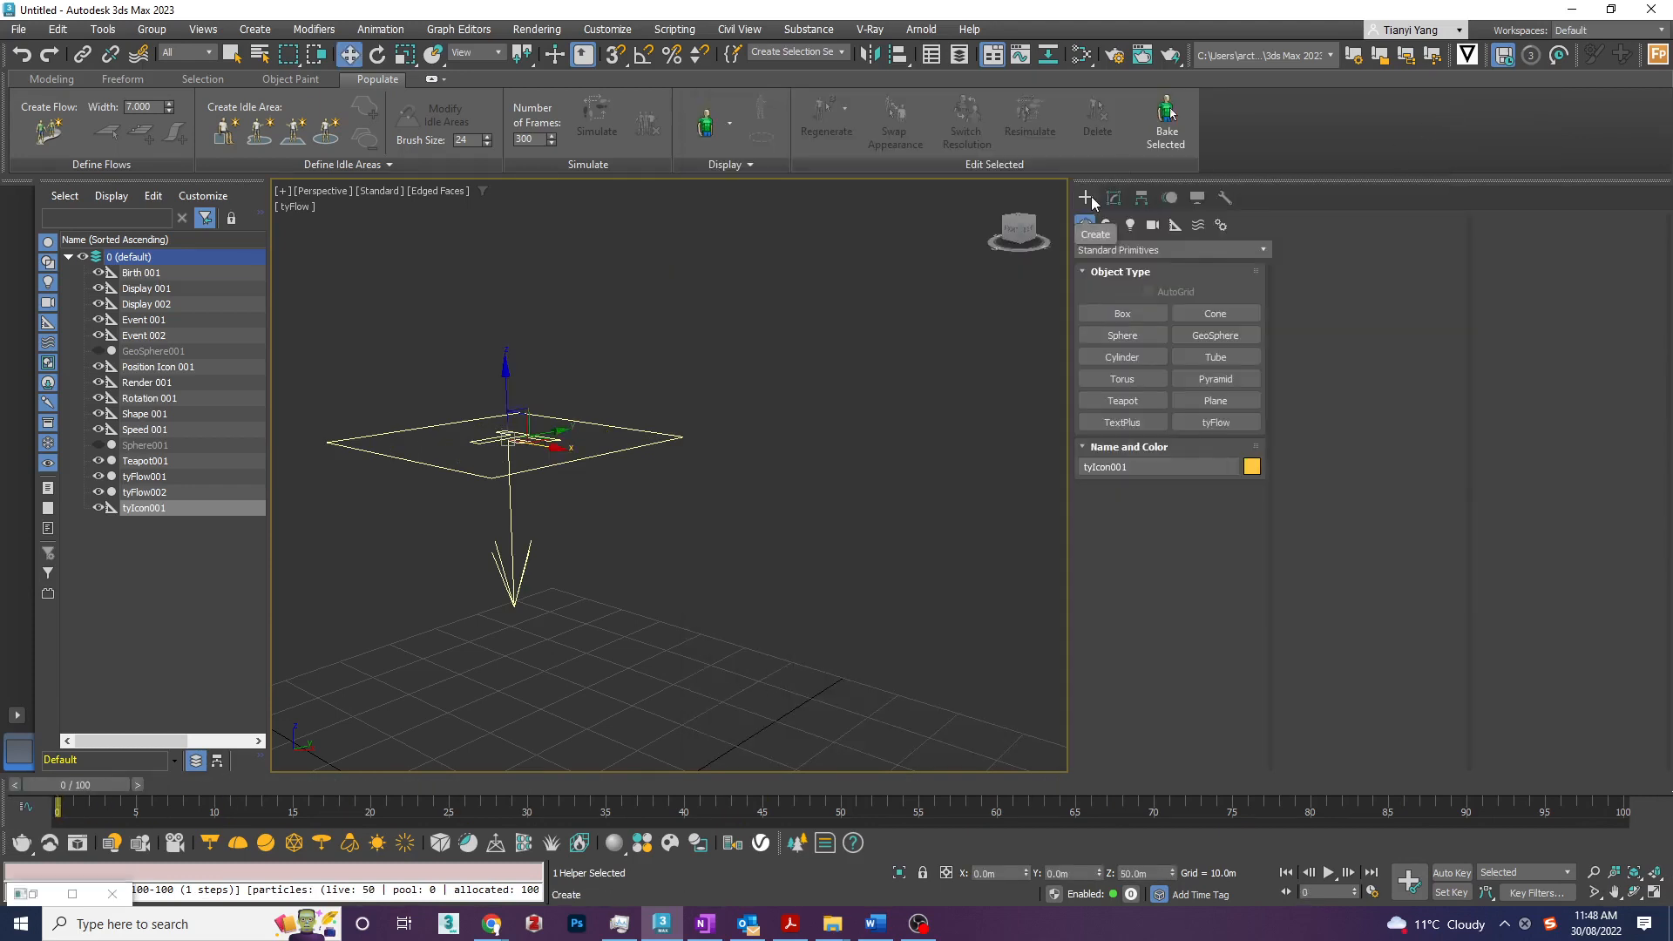
- Draw a second tyIcon helper on the grid and raise it beside the first icon
click(1178, 244)
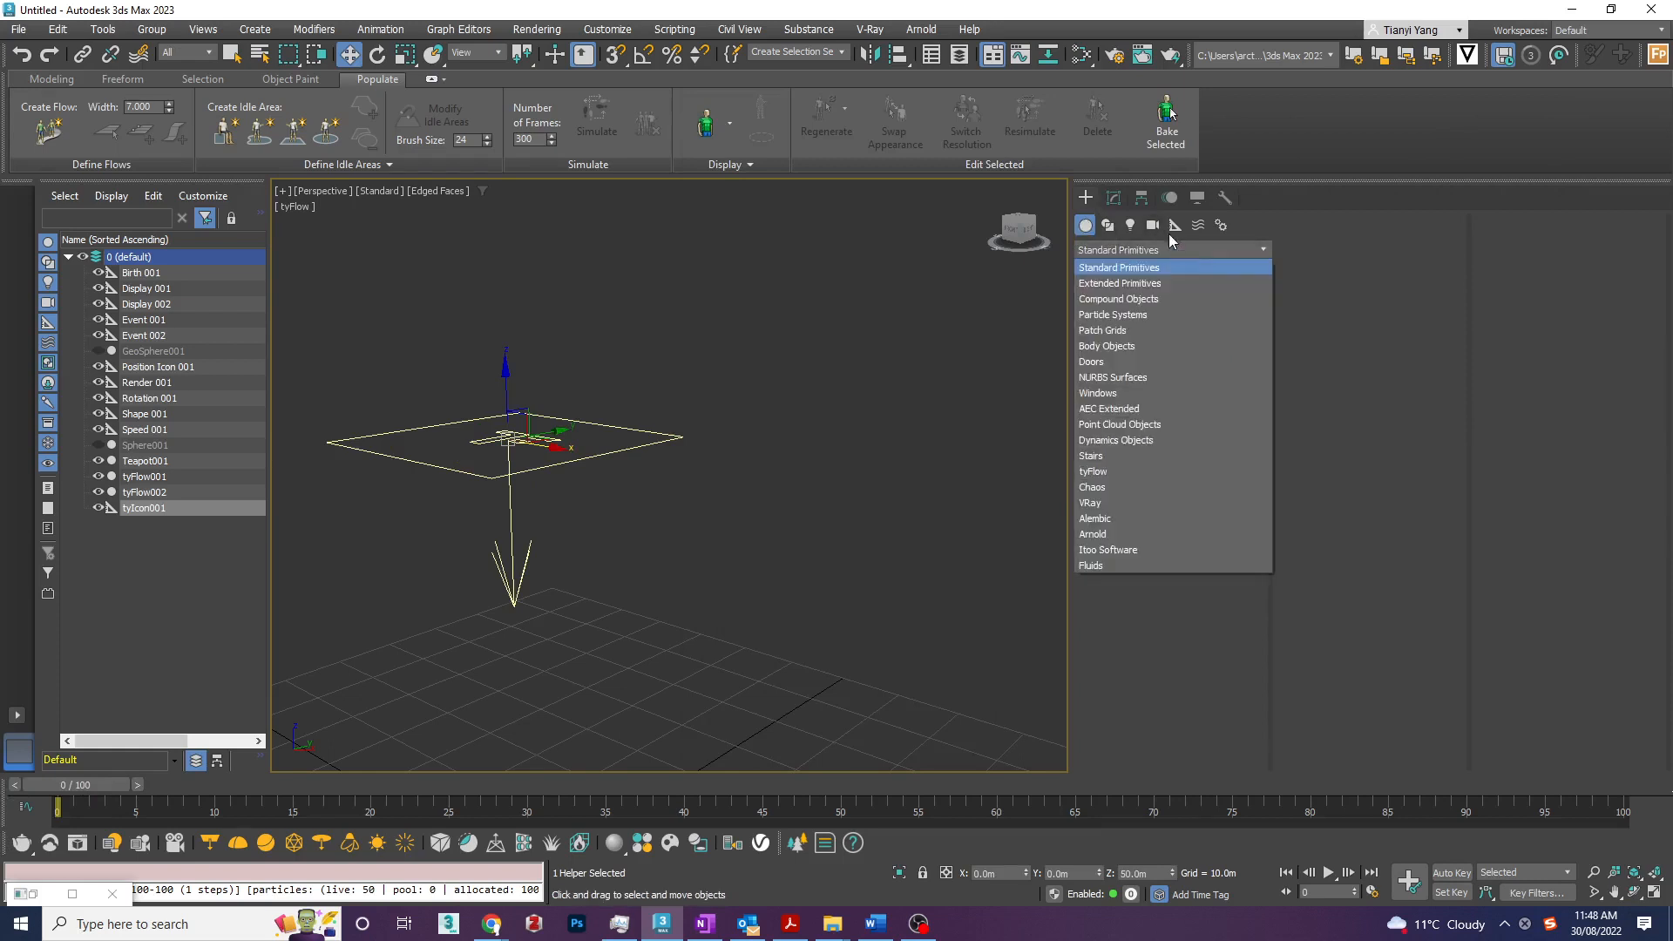
click(1175, 227)
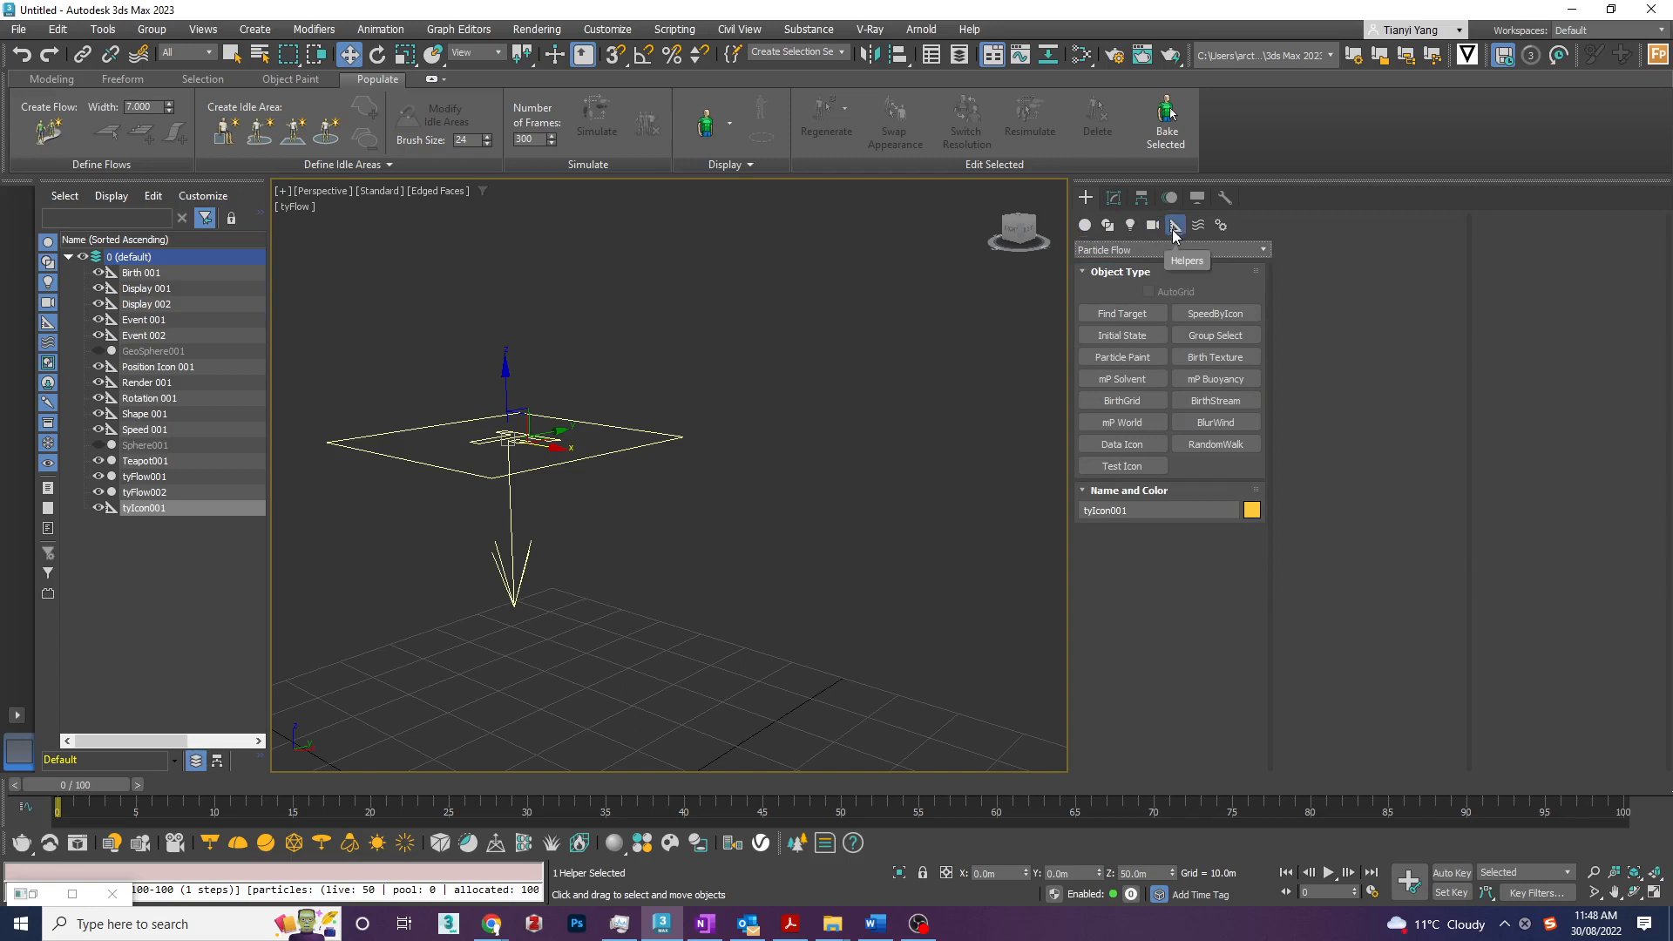
click(1134, 248)
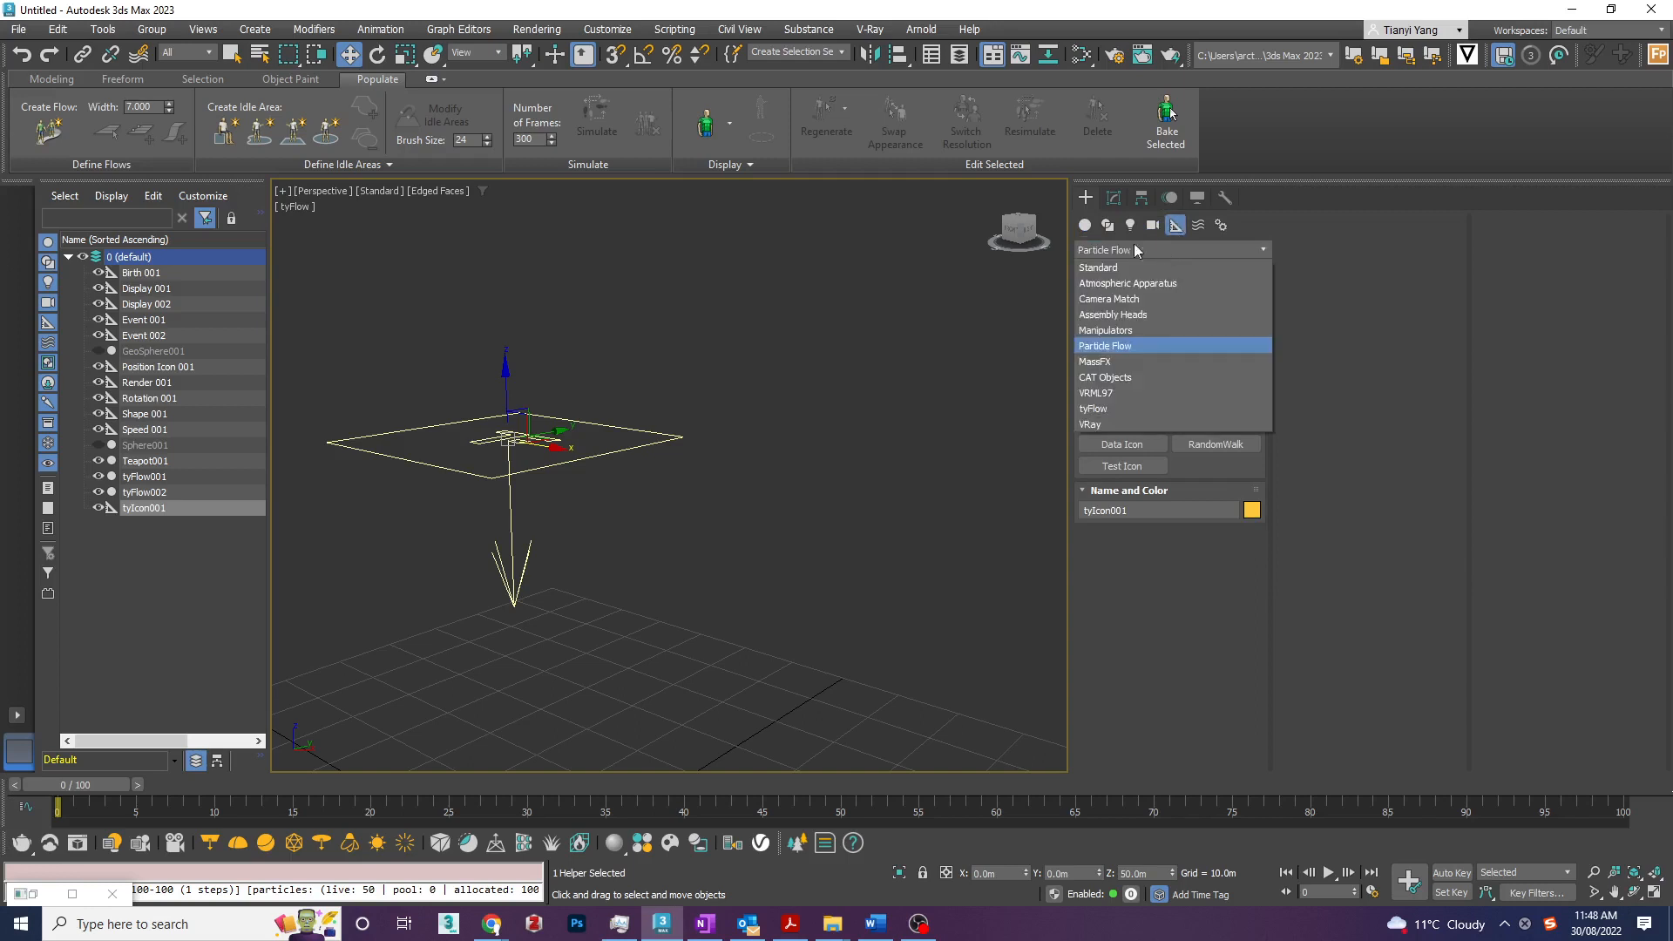
click(1128, 412)
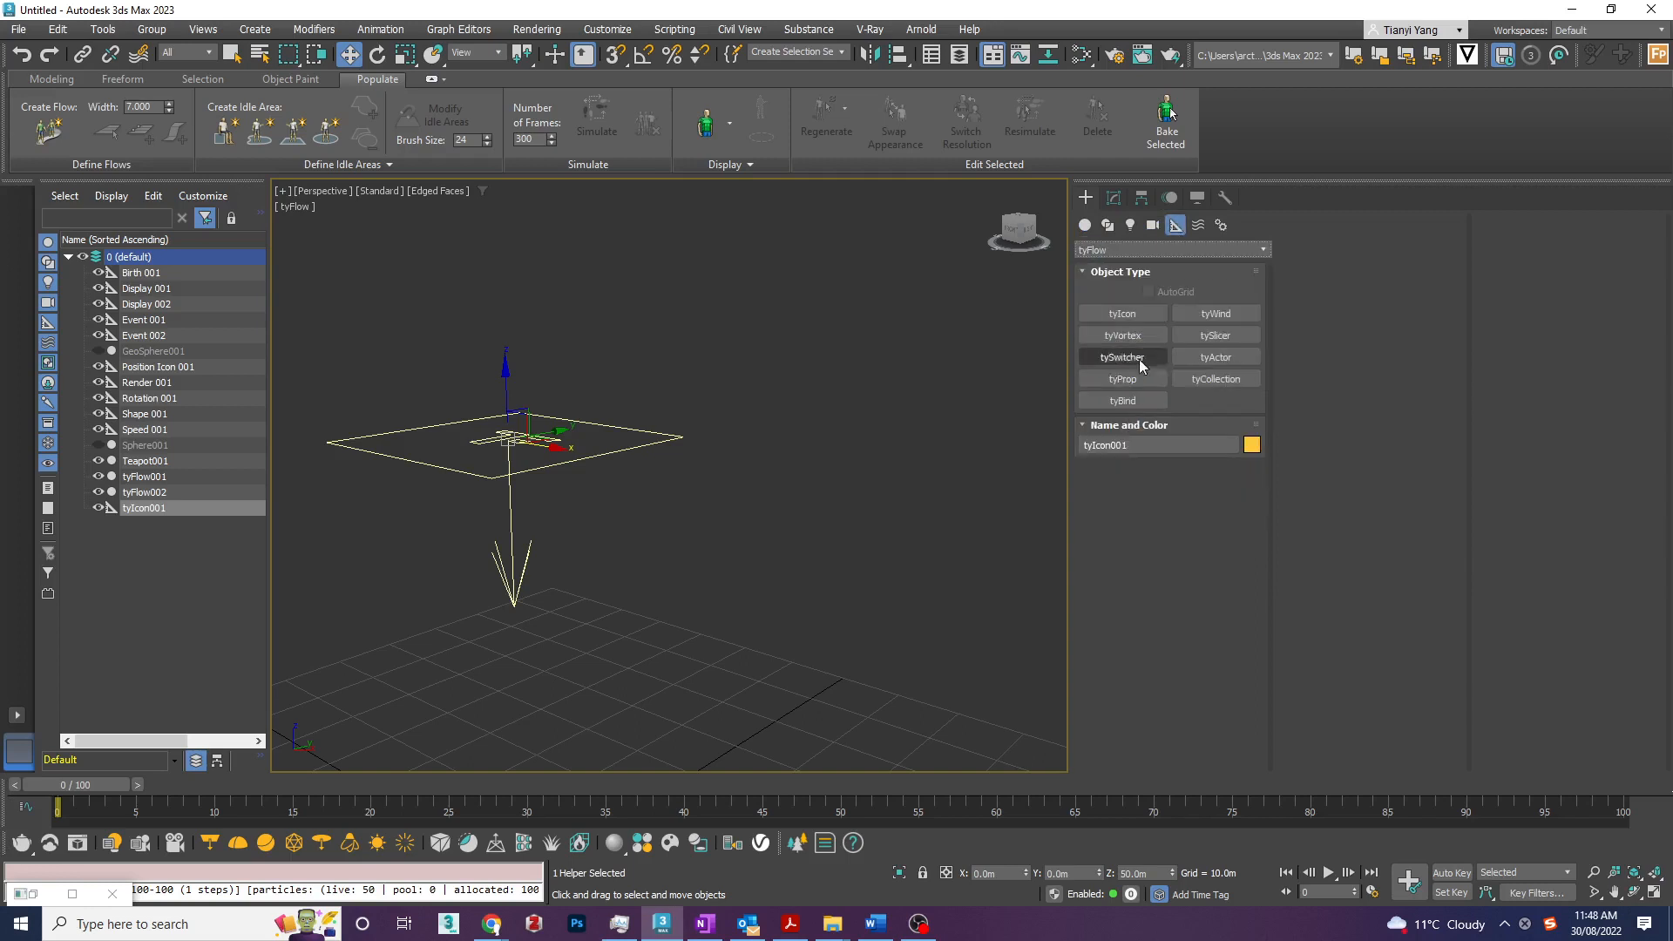
click(1130, 314)
drag(714, 641, 741, 741)
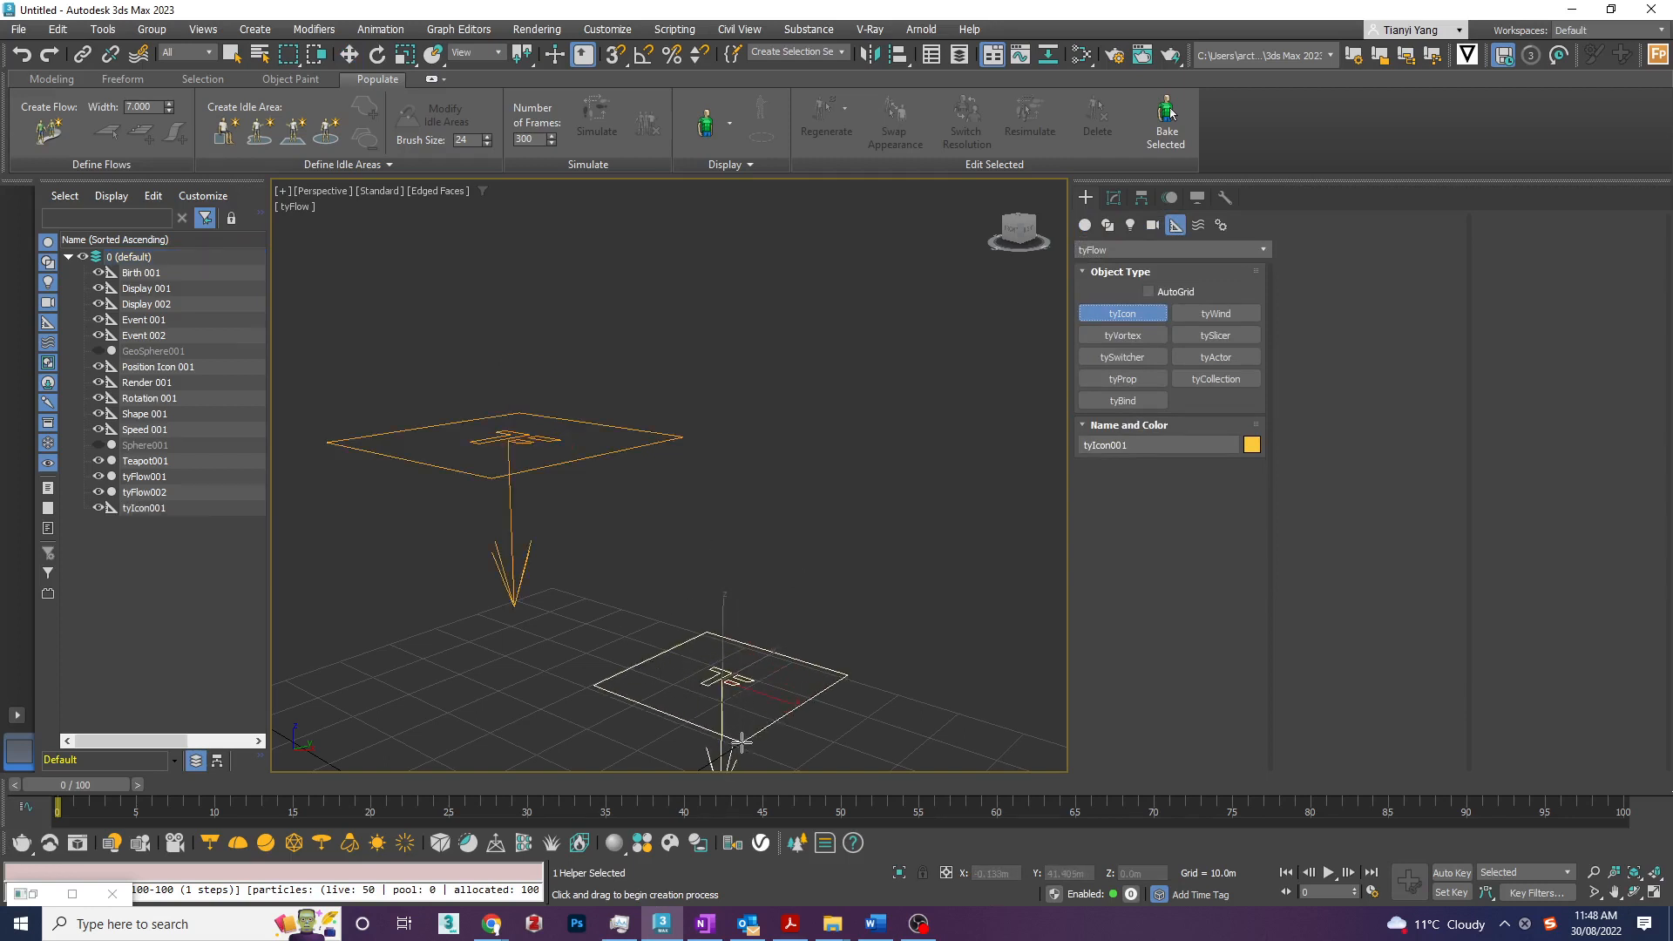
key(w)
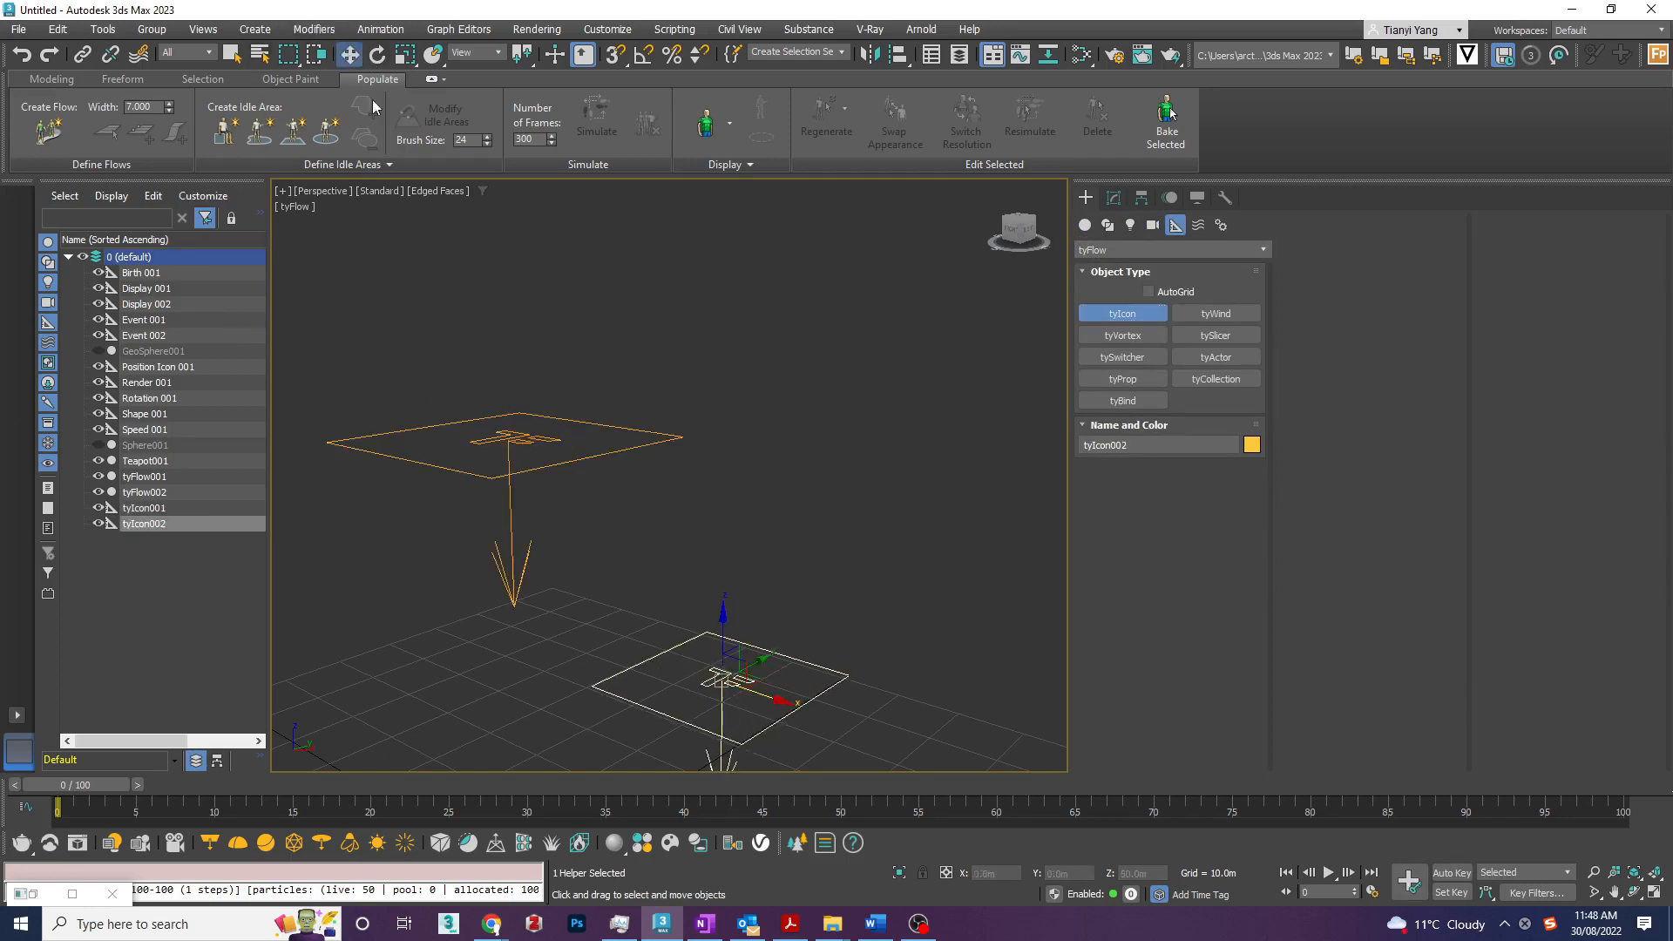
drag(738, 654, 850, 407)
click(640, 585)
- Reopen the tyFlow001 editor, narrow its window to uncover the viewport, and bring Event_002 into view
click(1114, 198)
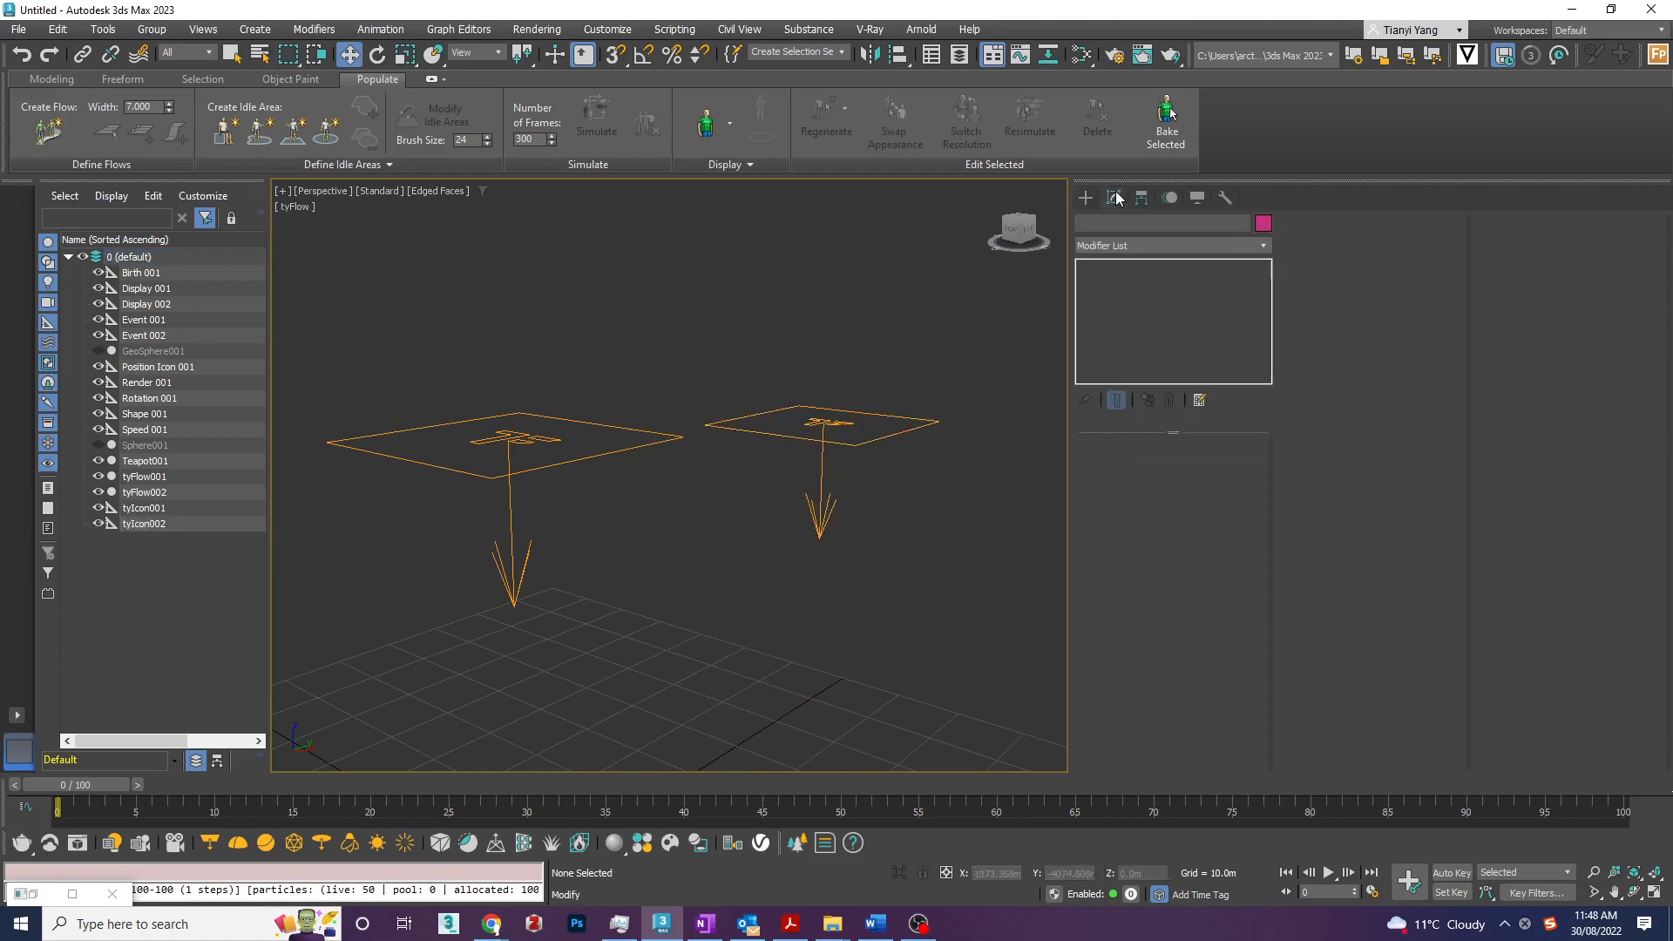
click(144, 477)
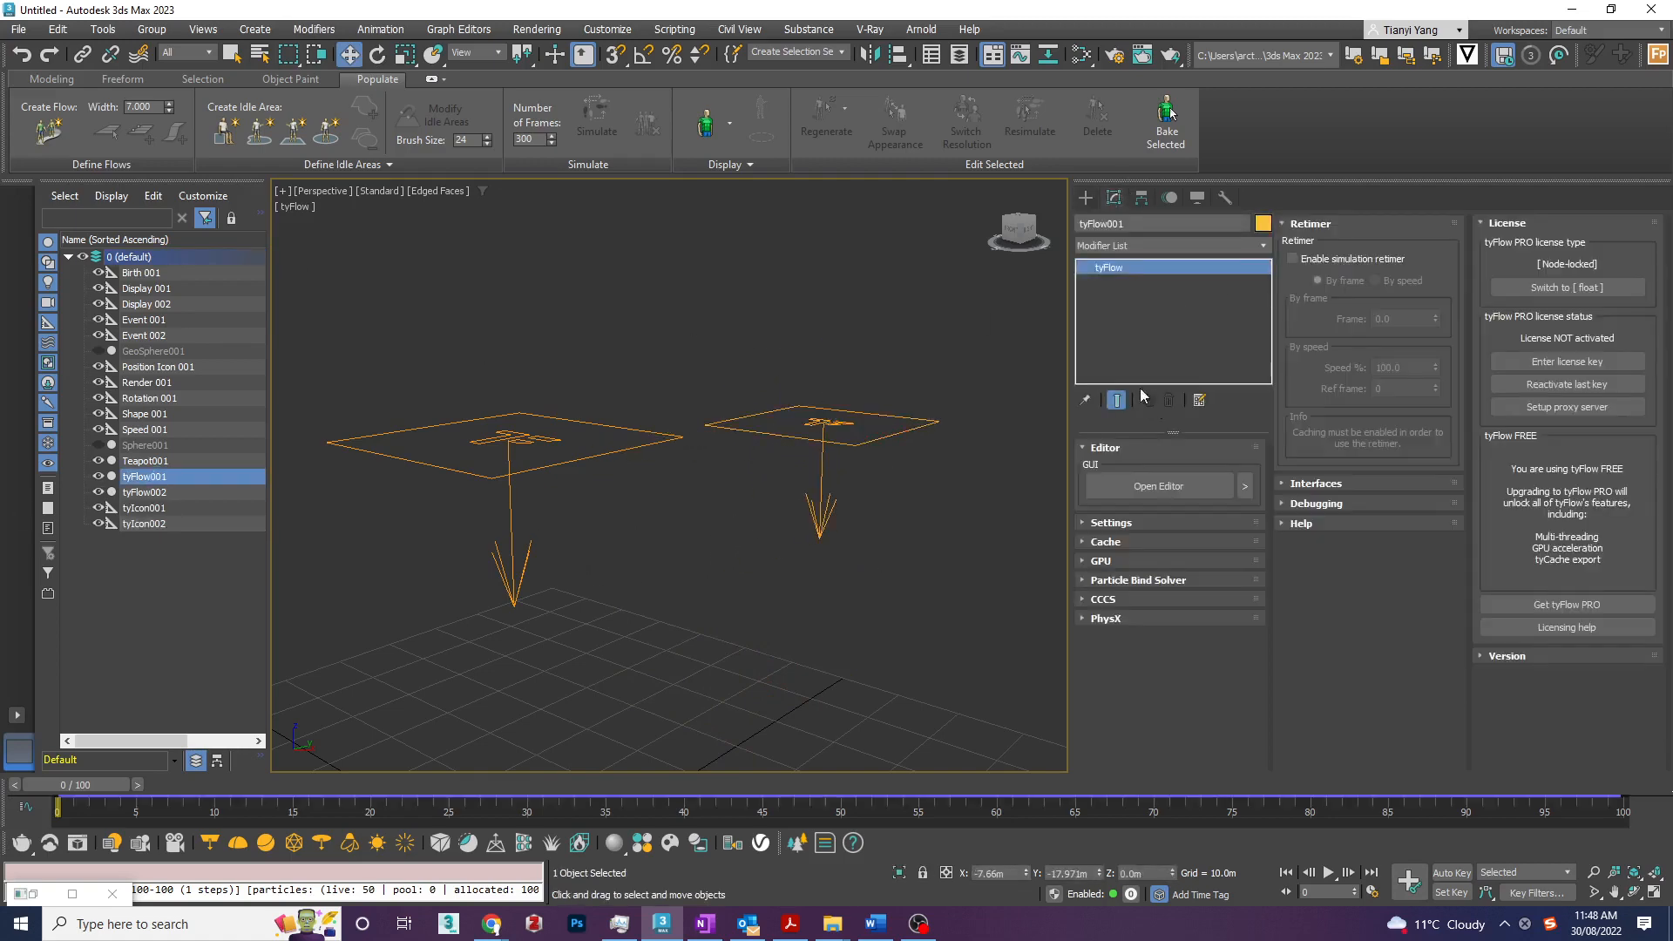
click(1158, 486)
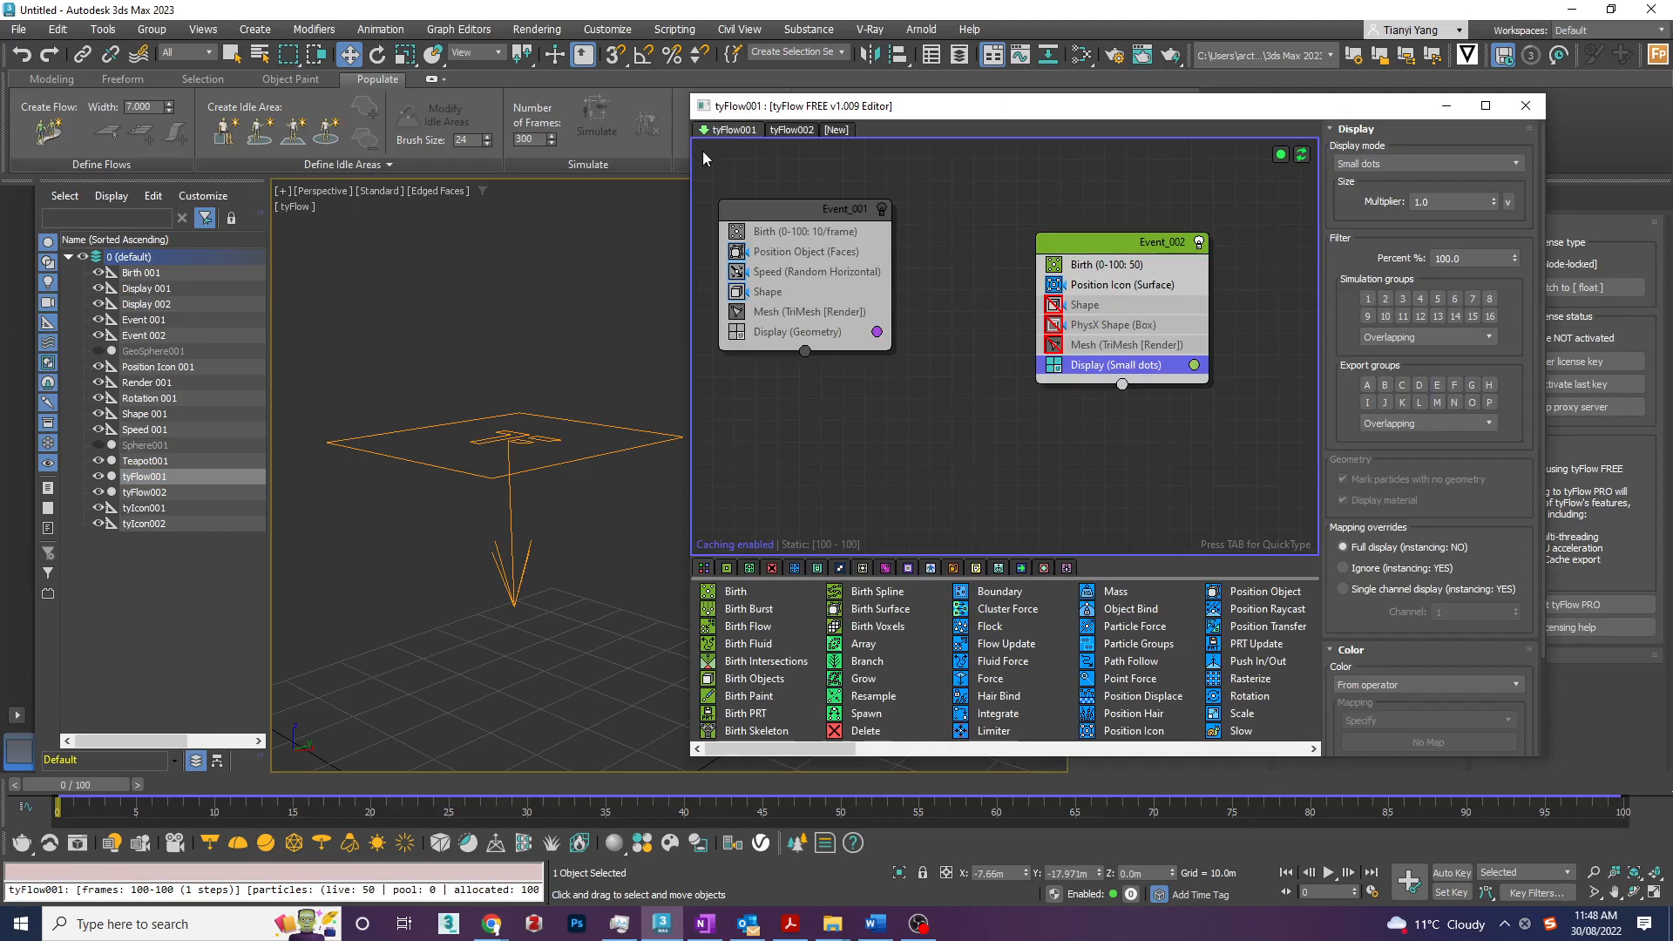
drag(692, 170, 915, 206)
scroll(1098, 390, down, 1)
scroll(1226, 364, up, 1)
middle_drag(1226, 364, 977, 392)
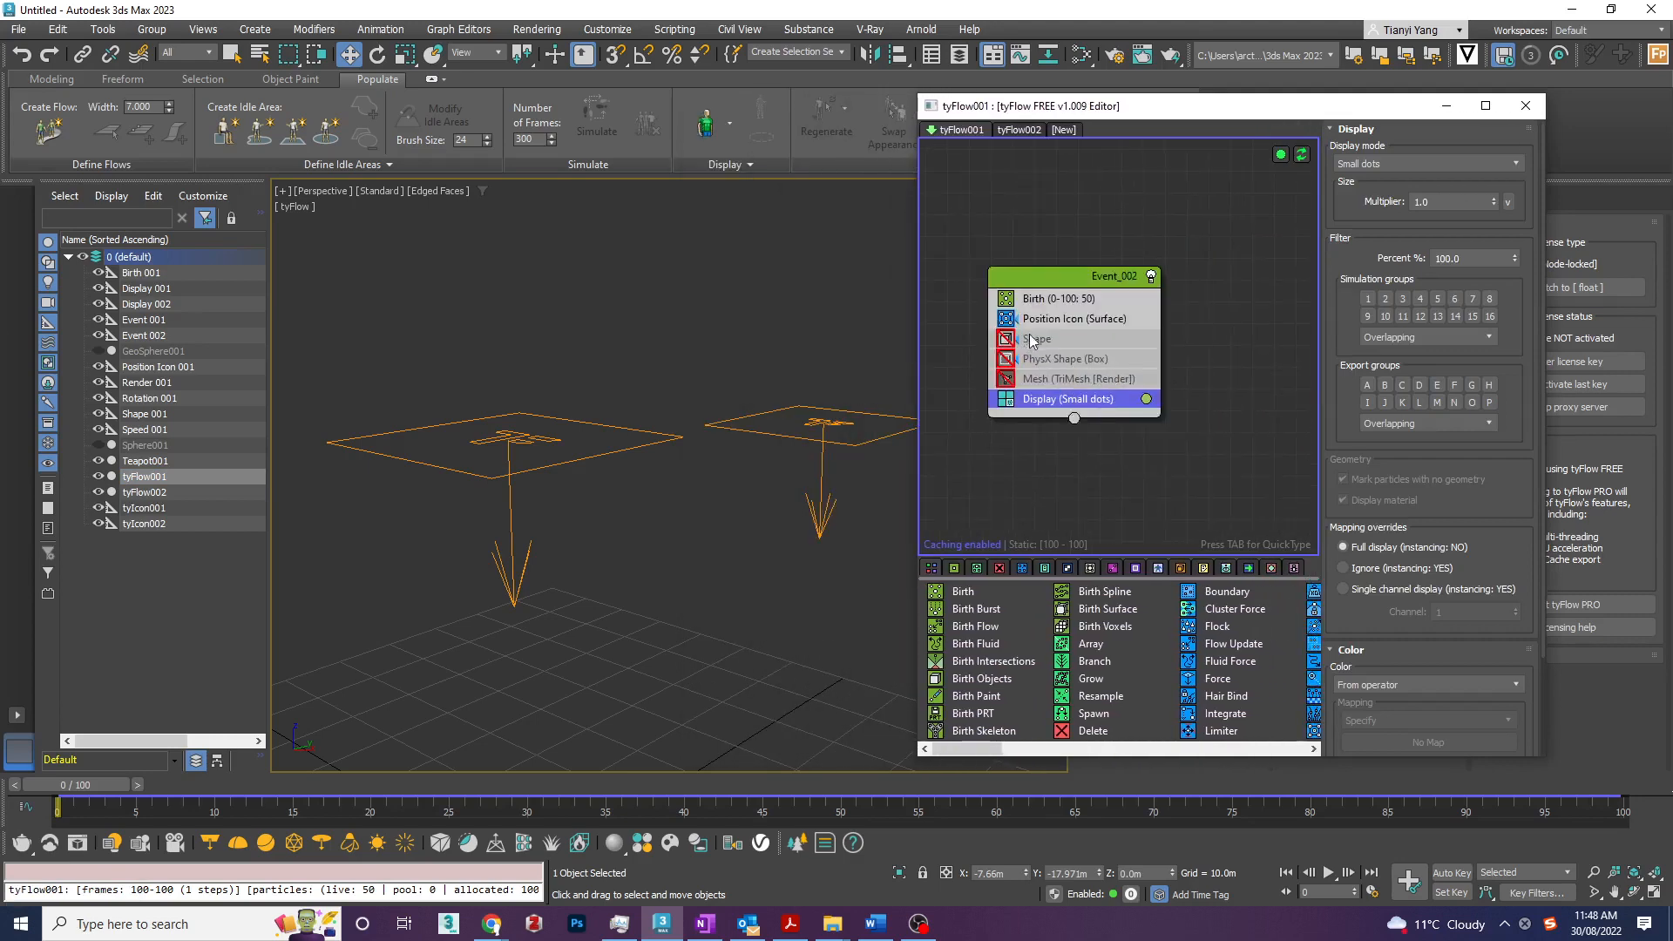
- Enable the Shape operator, set the Display mode to Geometry, and preview the particles along the timeline
click(1076, 319)
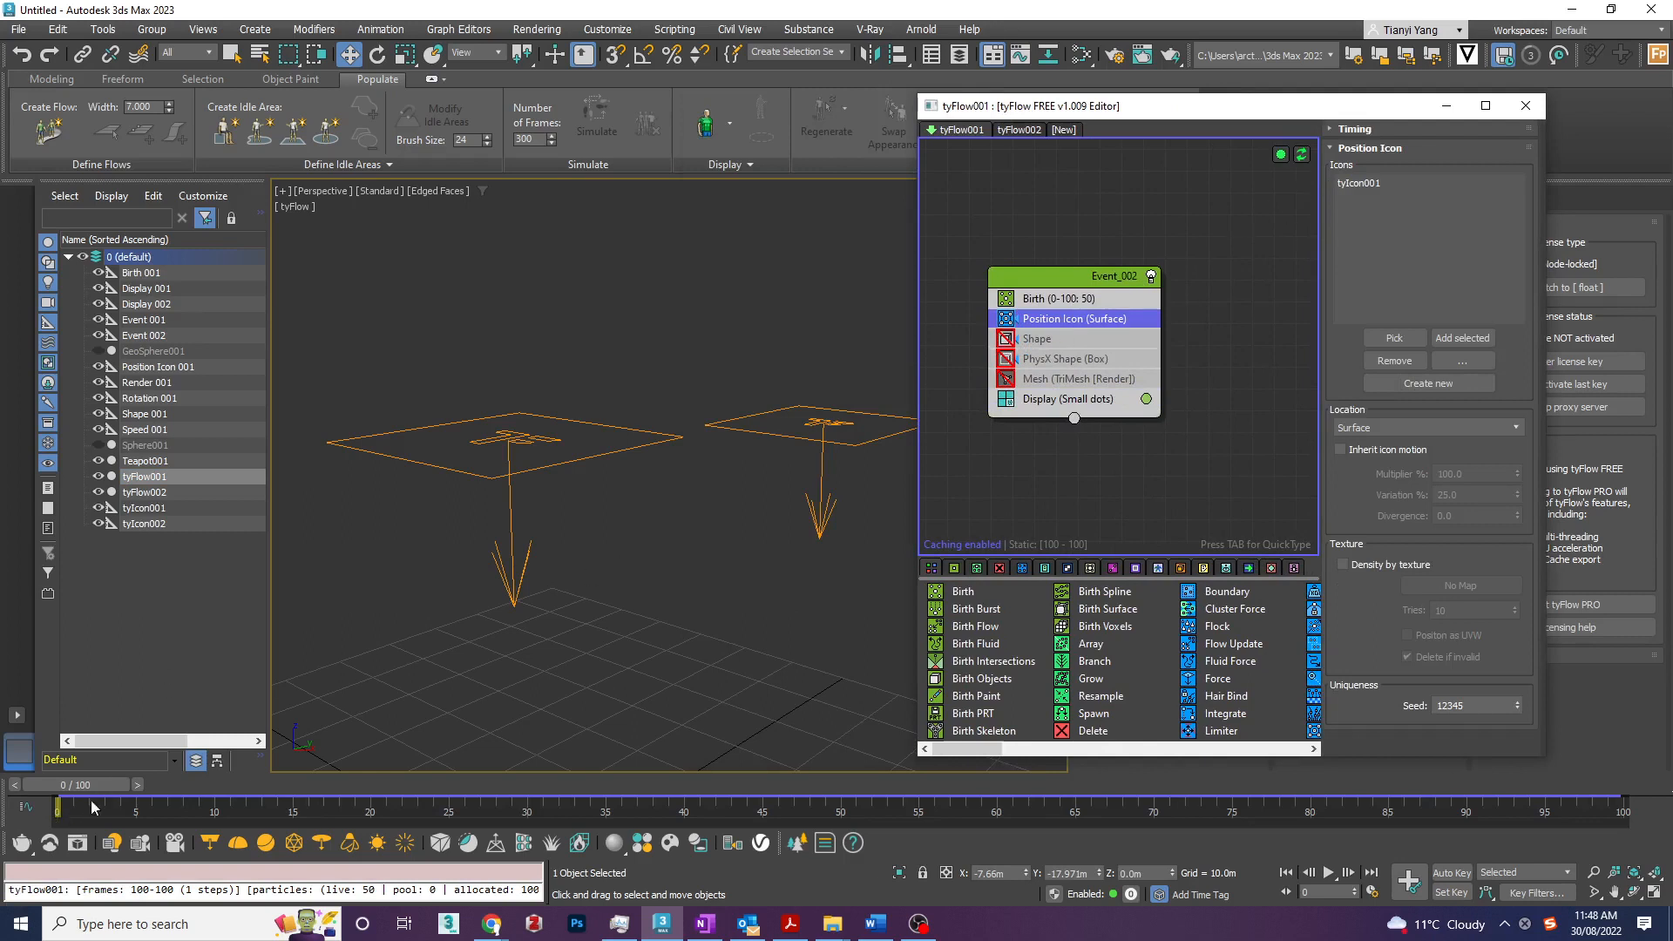
click(1006, 340)
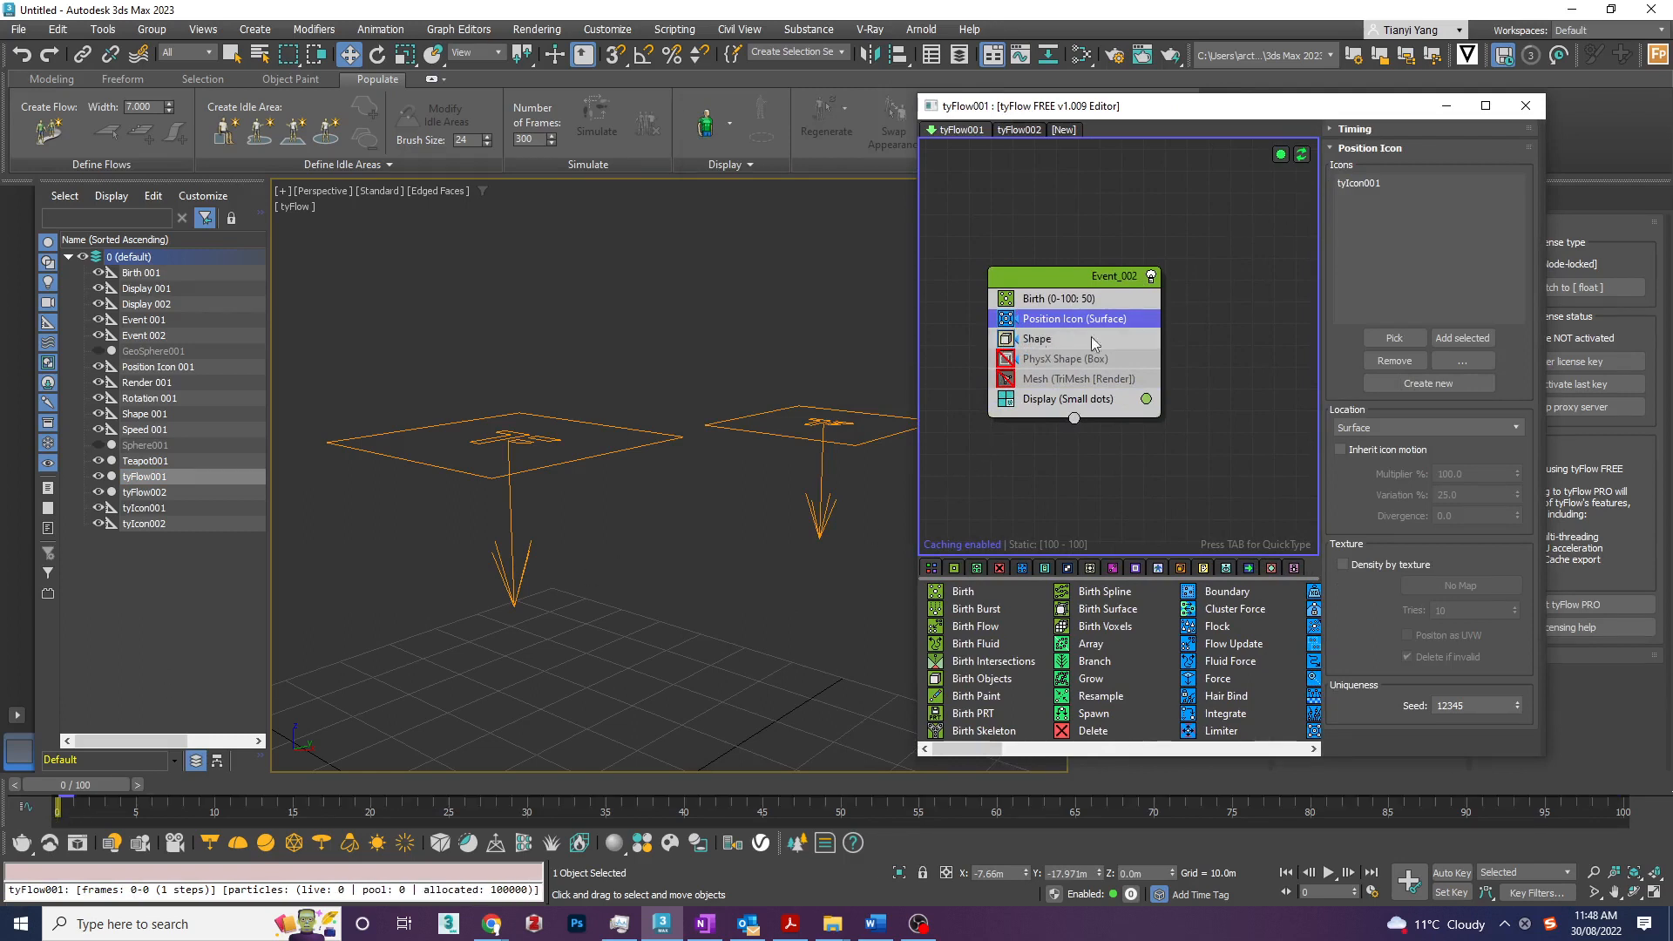
click(1064, 406)
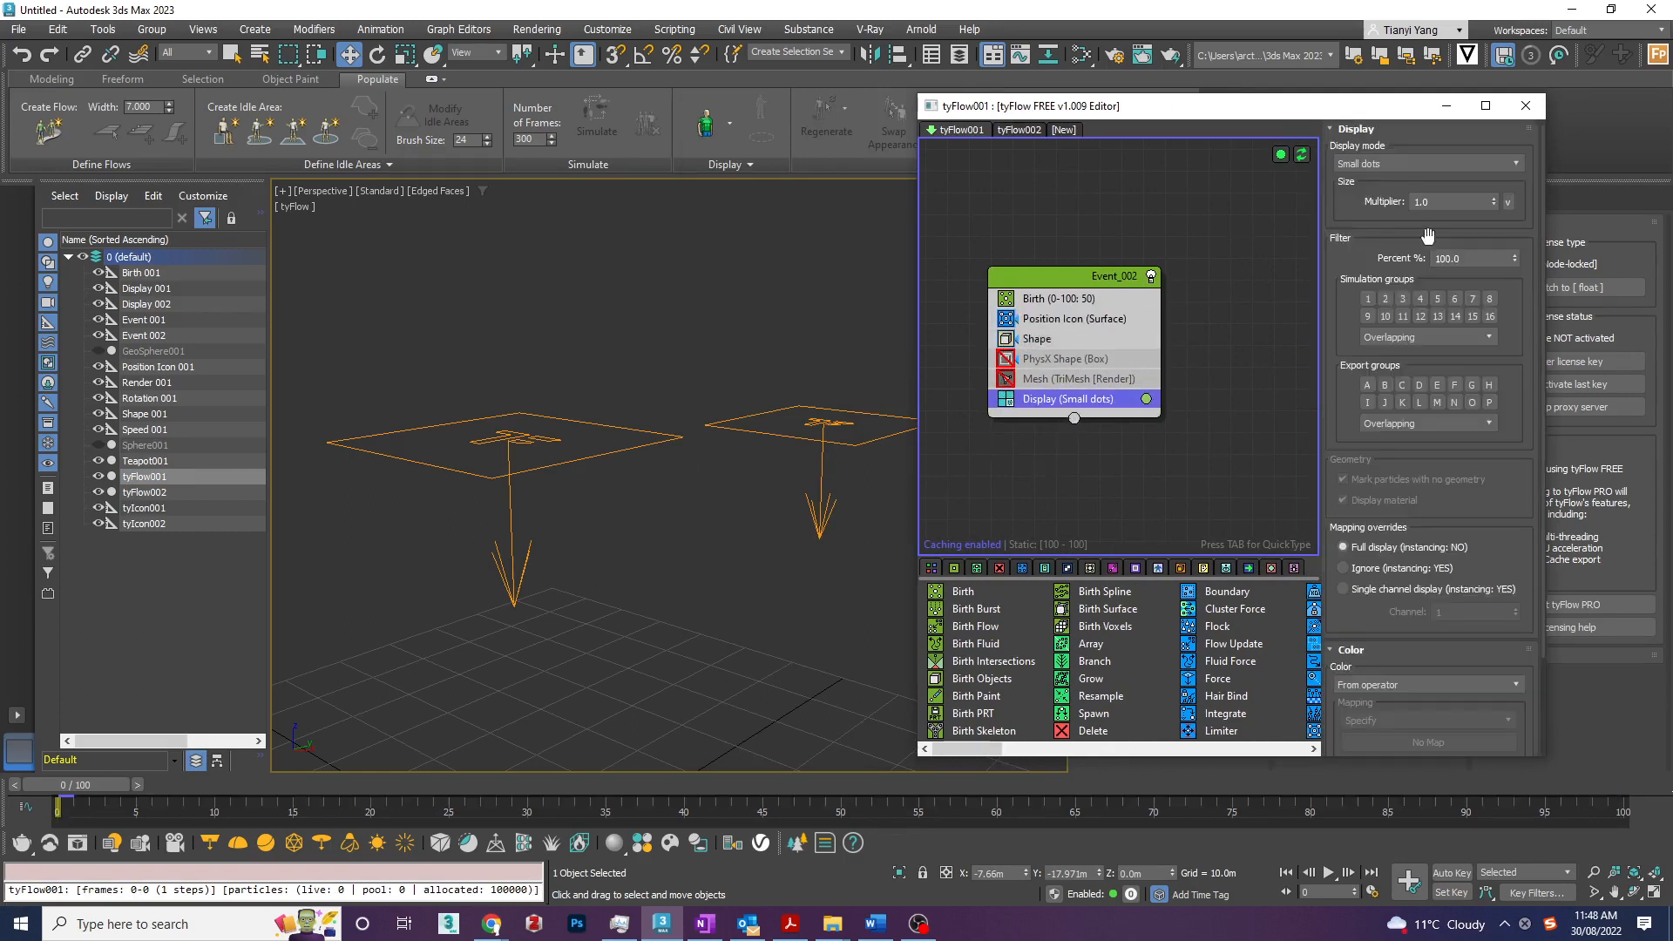
click(1384, 165)
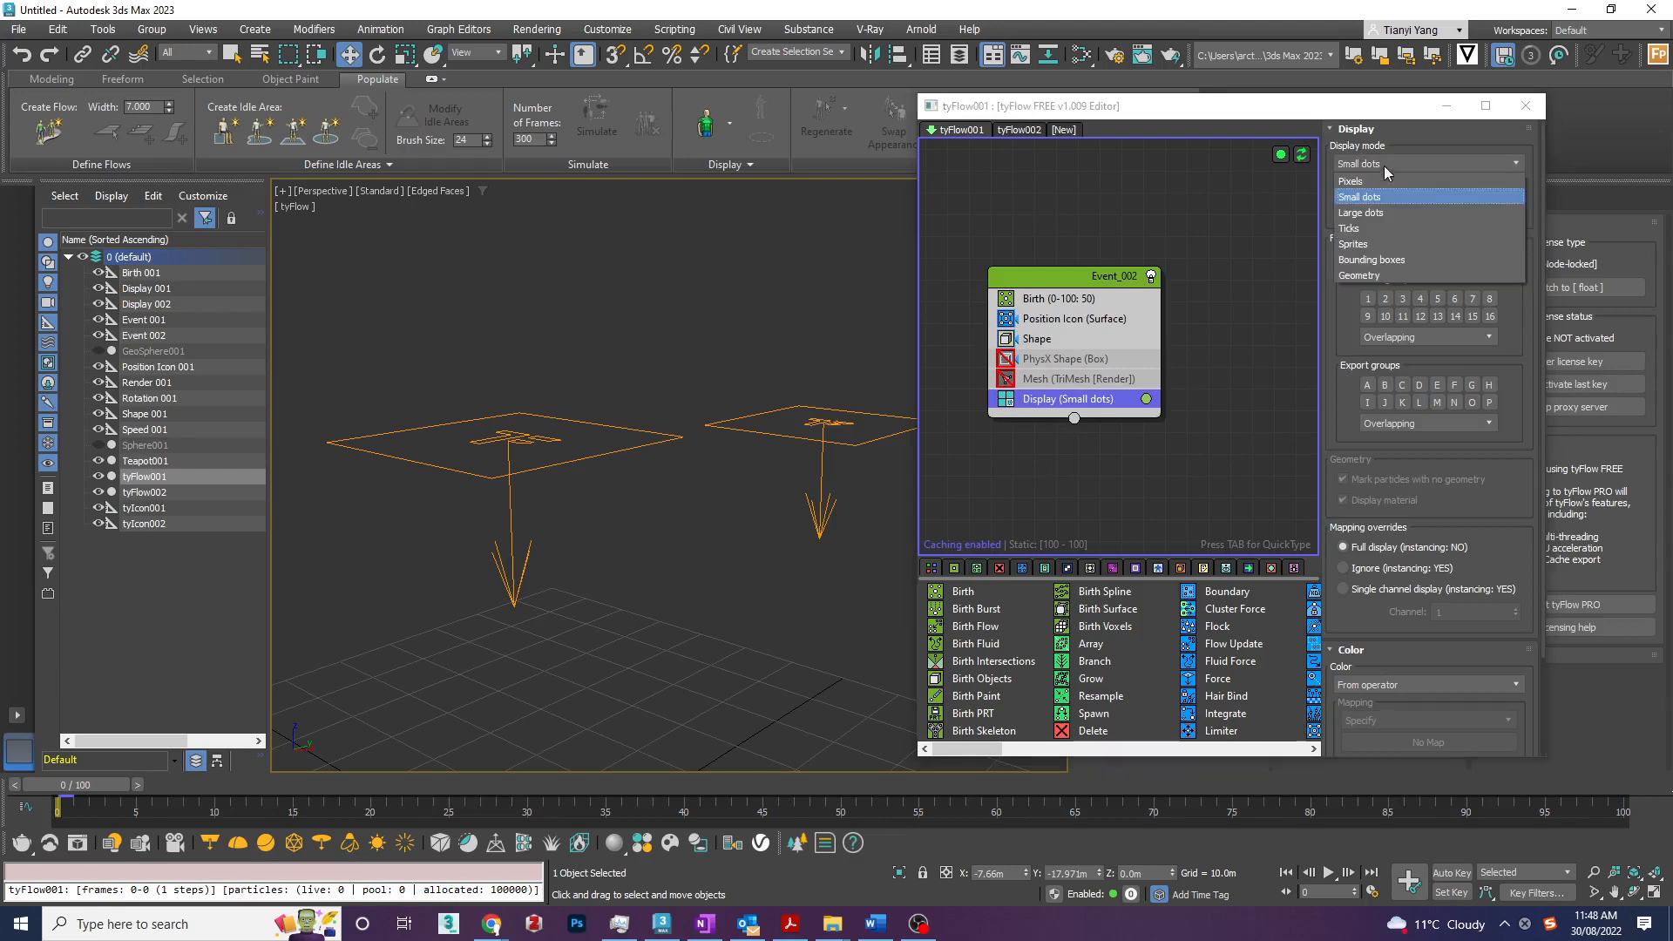
click(1392, 276)
drag(102, 785, 54, 820)
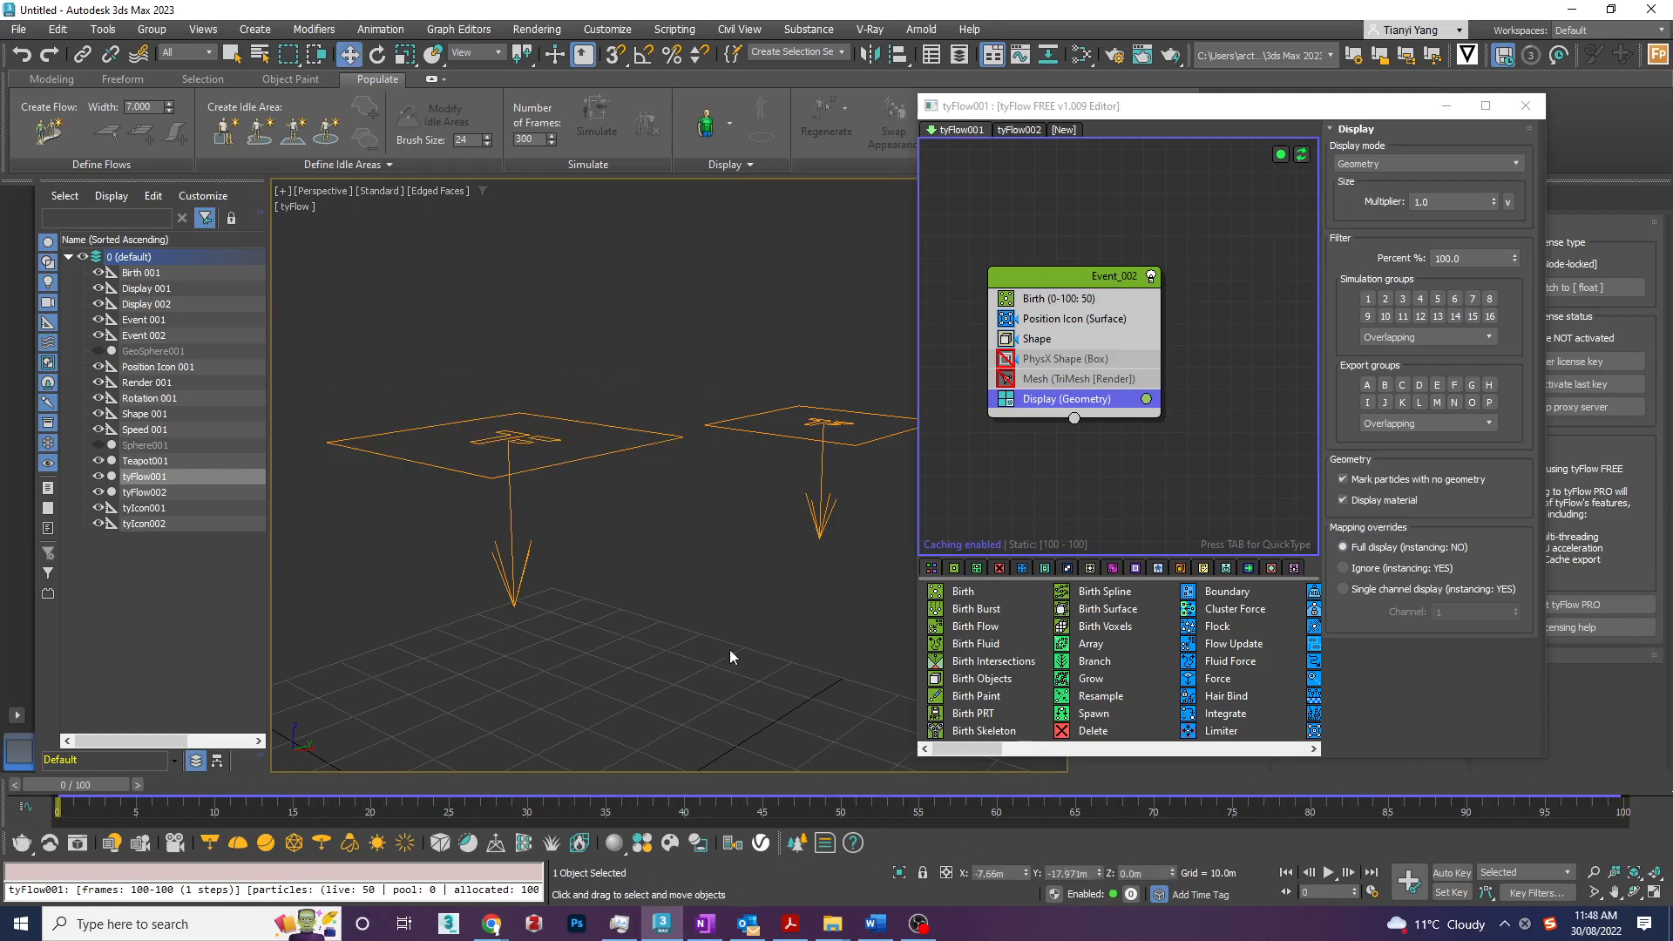
- Enable the PhysX Shape operator, preview the simulation up to frame 100, and return to frame 0
click(1006, 359)
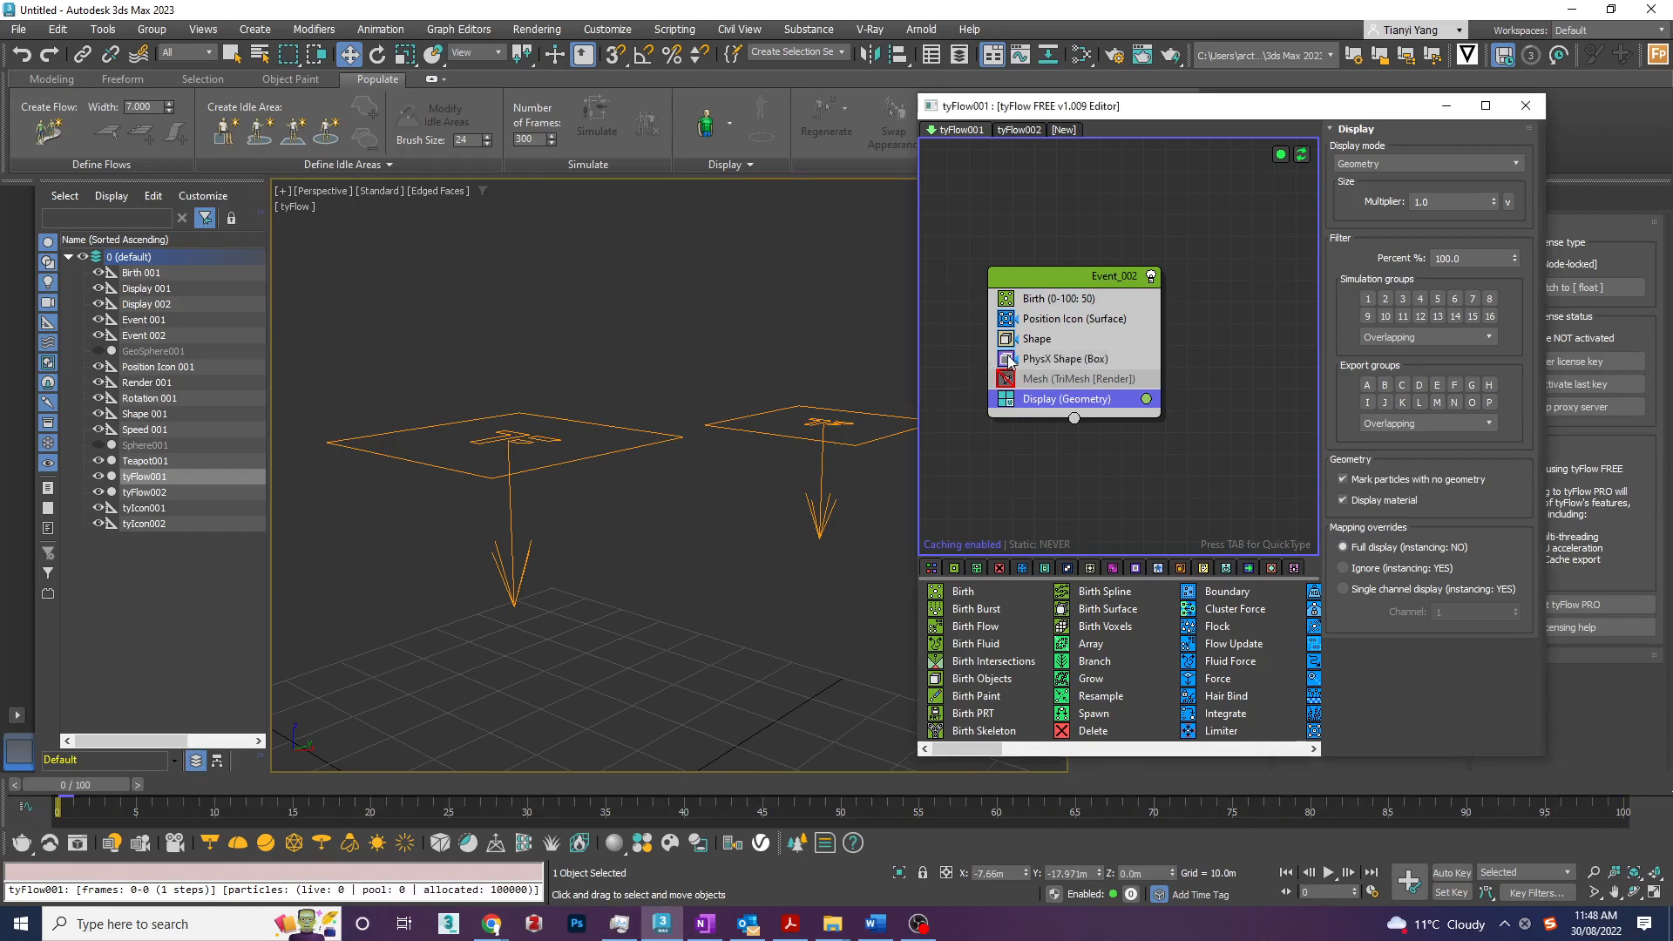
click(1065, 359)
drag(94, 782, 1636, 835)
key(w)
scroll(562, 516, down, 3)
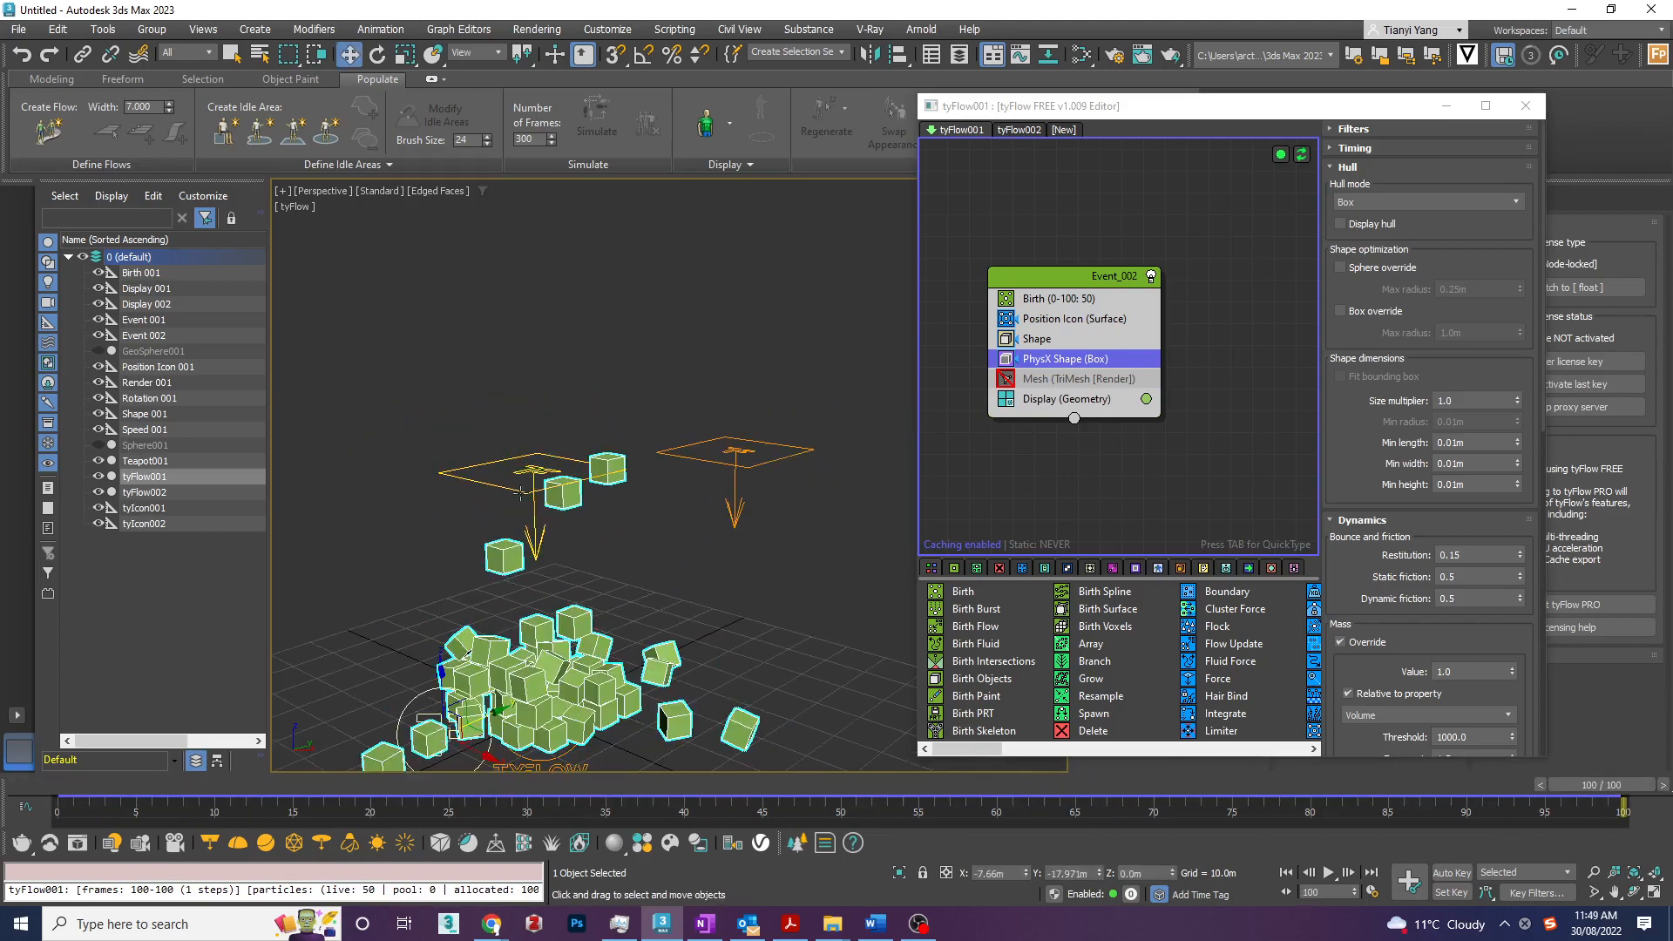
drag(1569, 788, 1, 725)
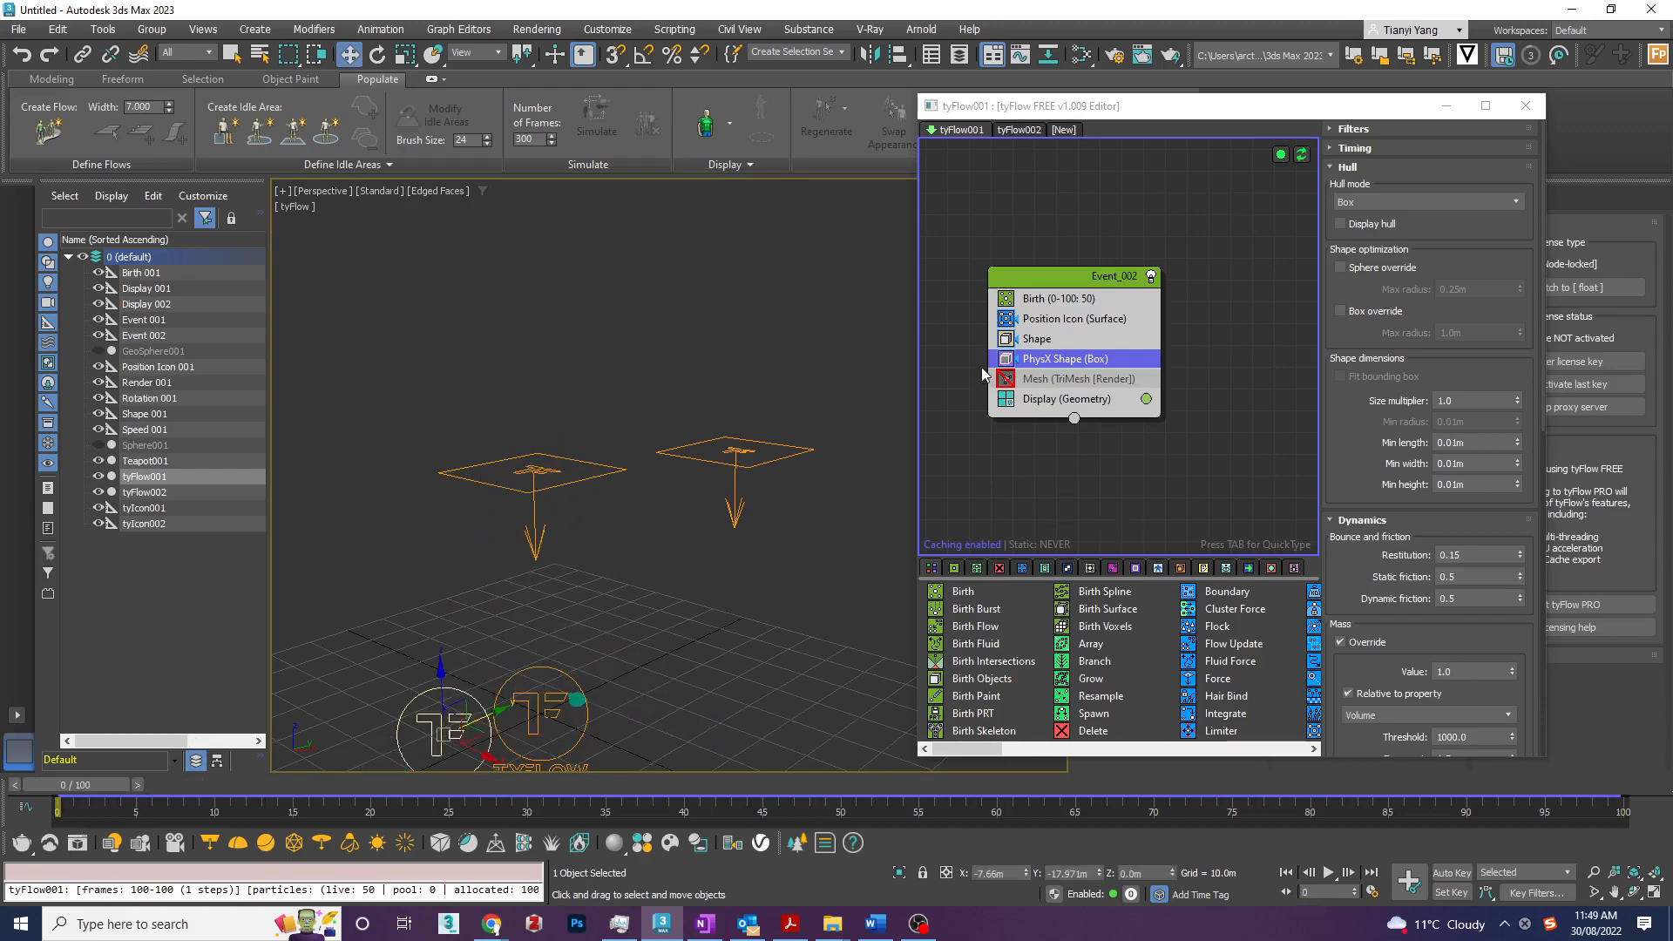
- Enable the Mesh operator of Event_002 and preview the simulation along the timeline, ending at frame 0
click(1011, 380)
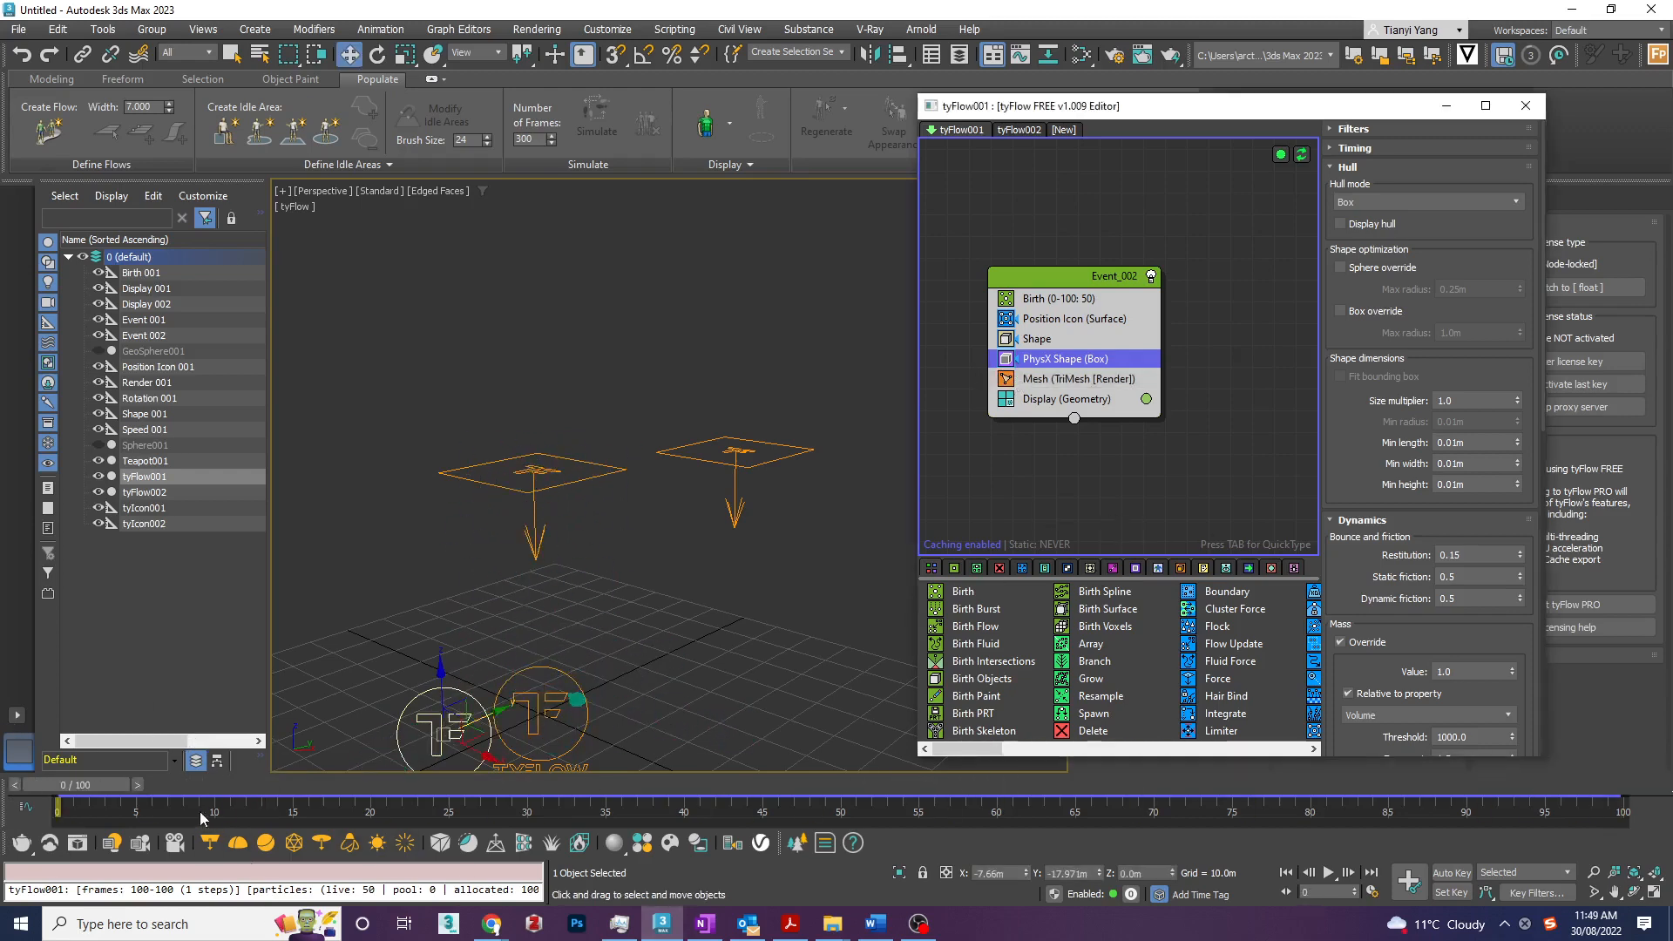
drag(101, 783, 52, 801)
key(w)
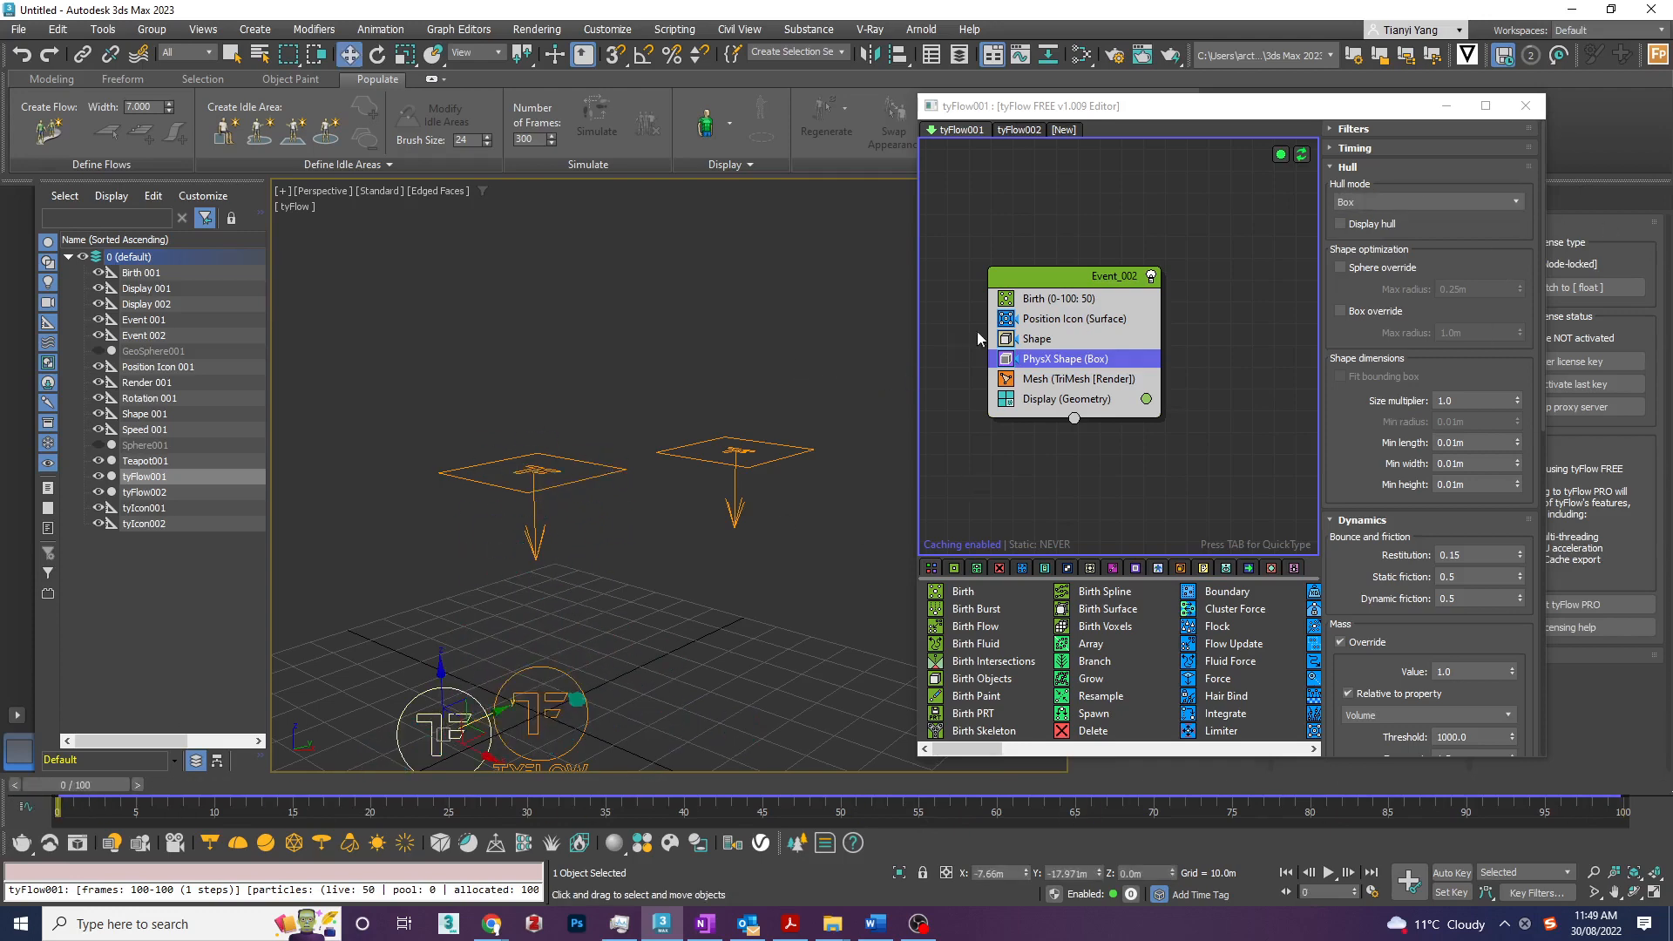
- Widen the flow editor and examine the Position Icon, Shape, PhysX Shape and Mesh settings of Event_002
drag(918, 328, 565, 323)
click(706, 321)
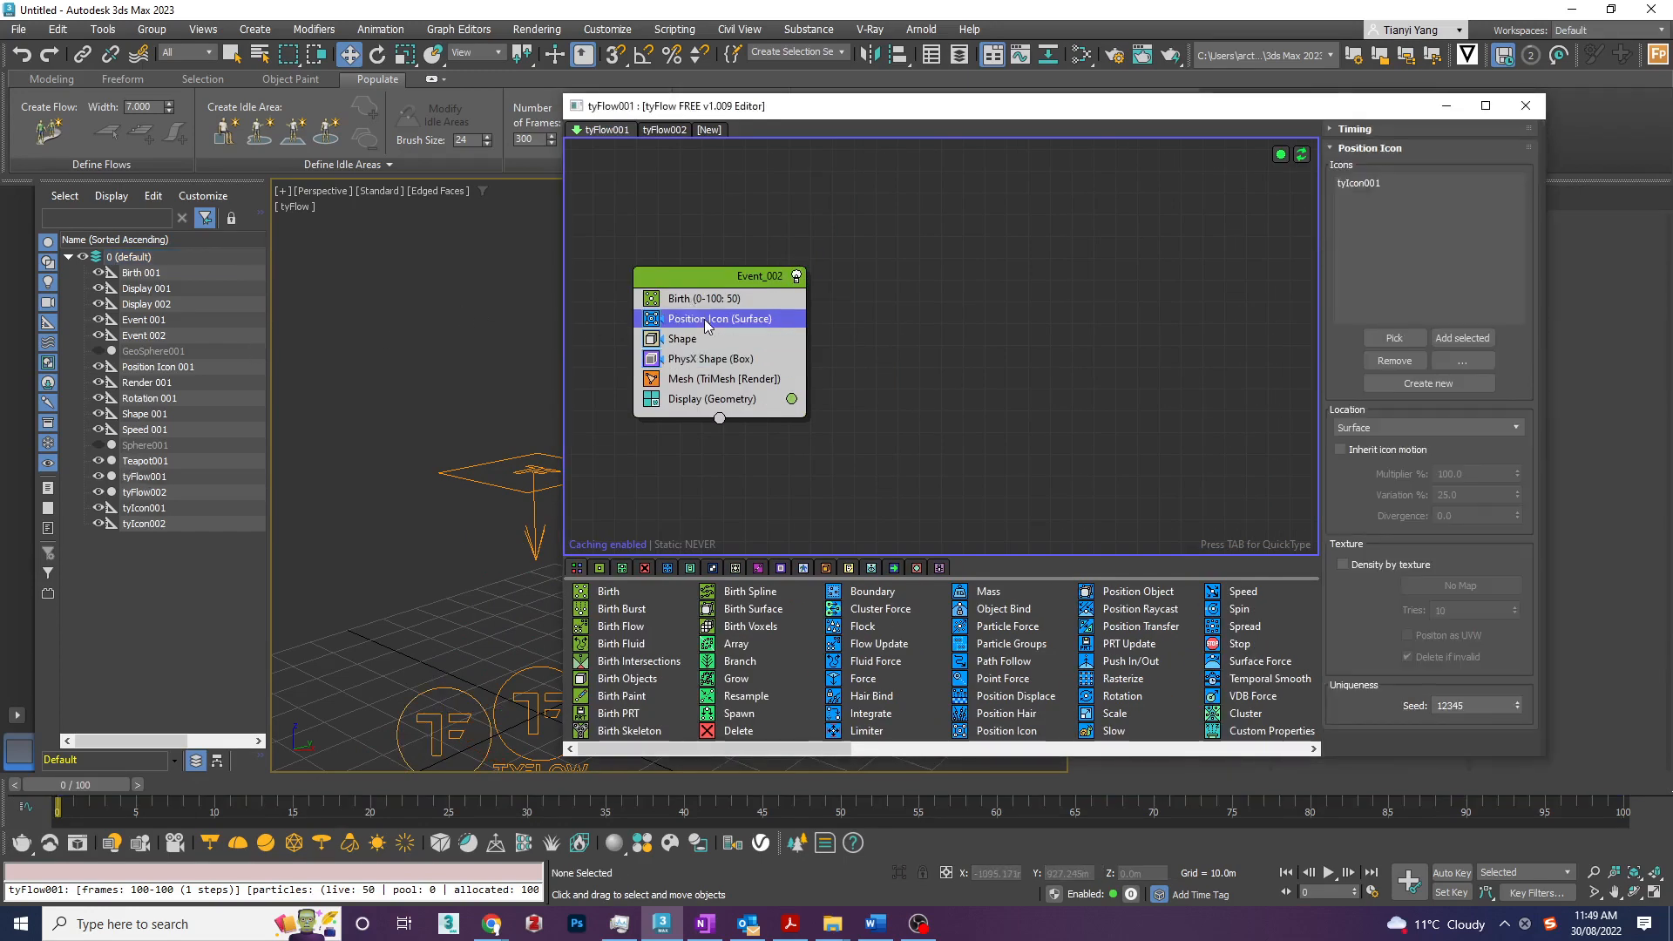
click(694, 345)
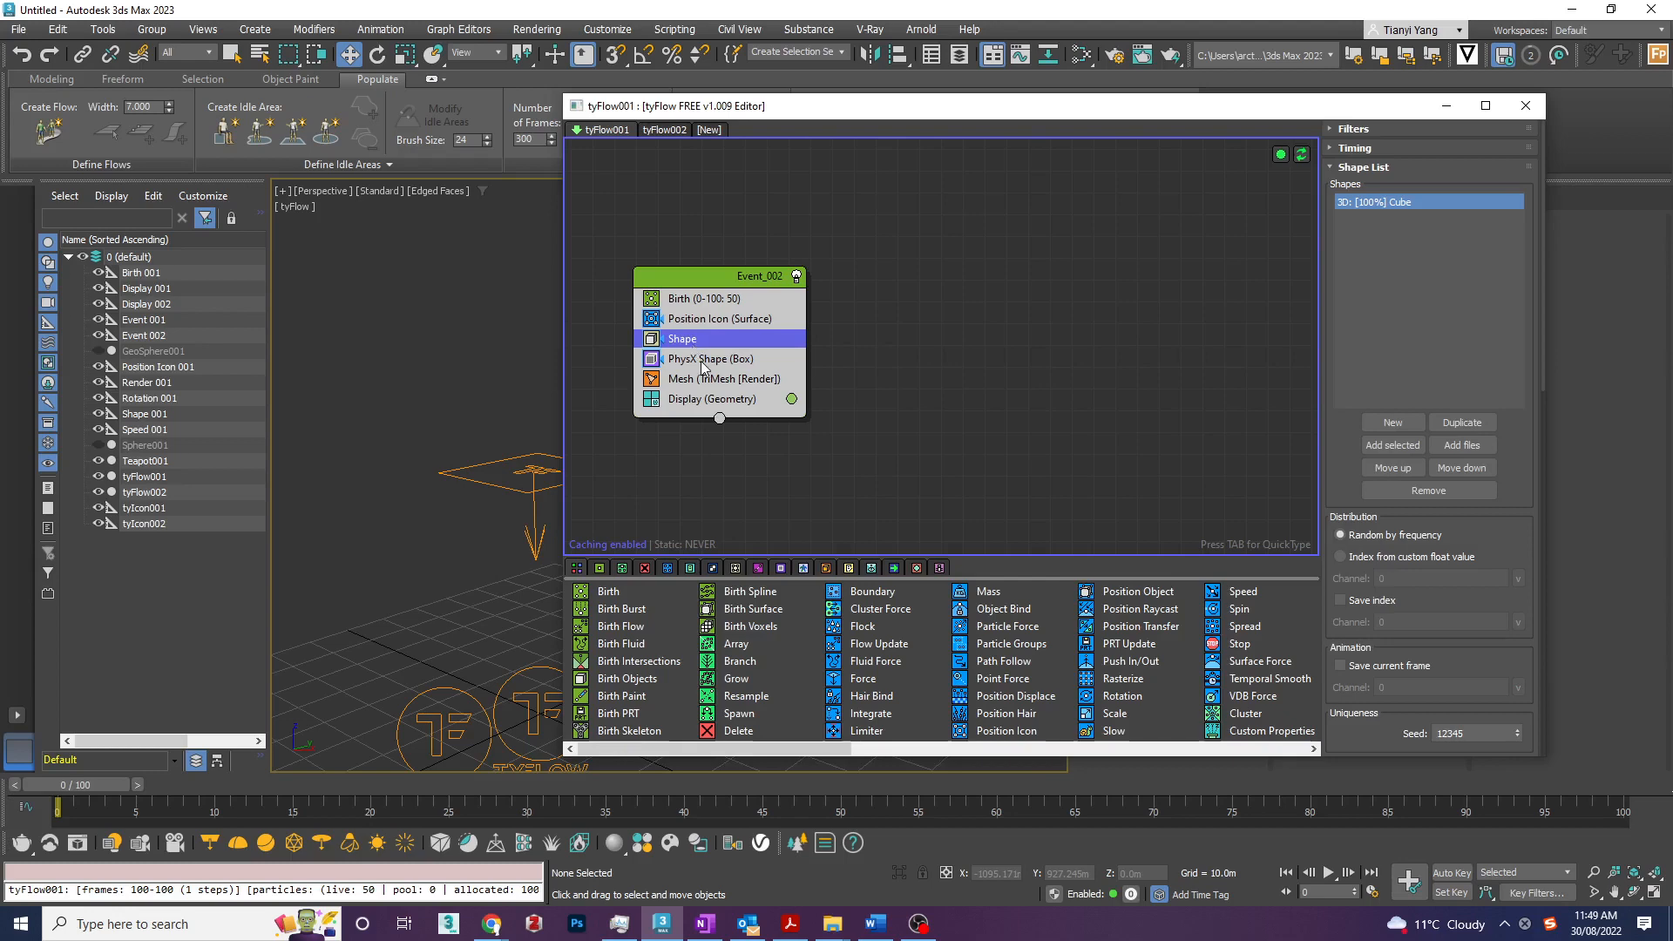
click(703, 364)
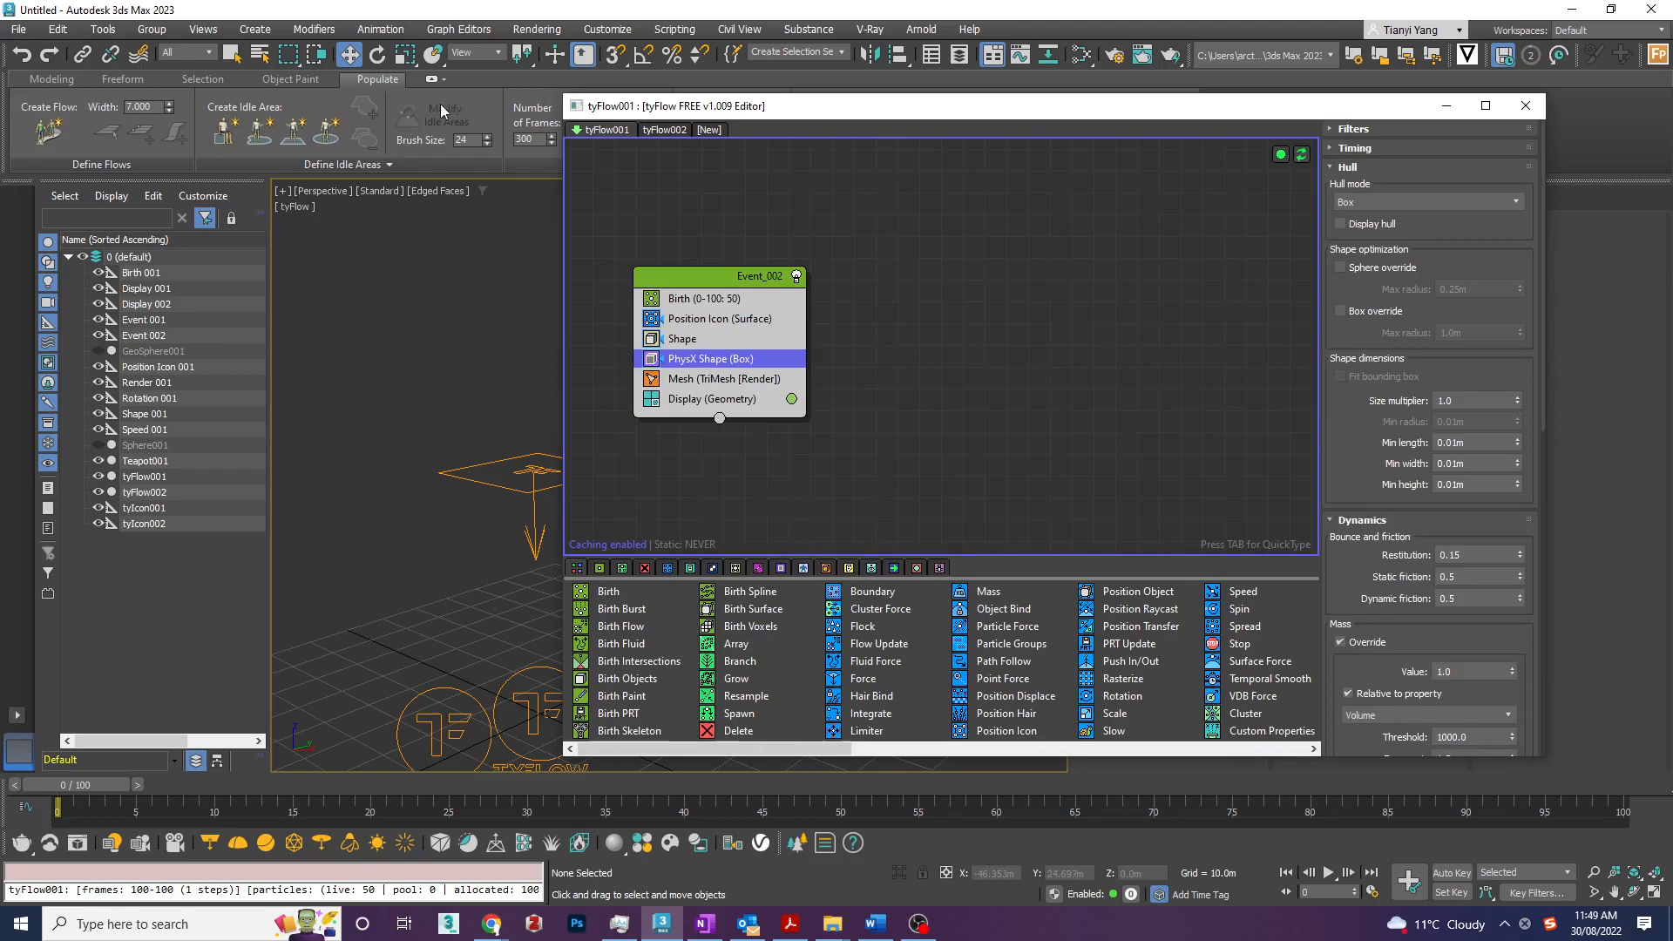
click(775, 382)
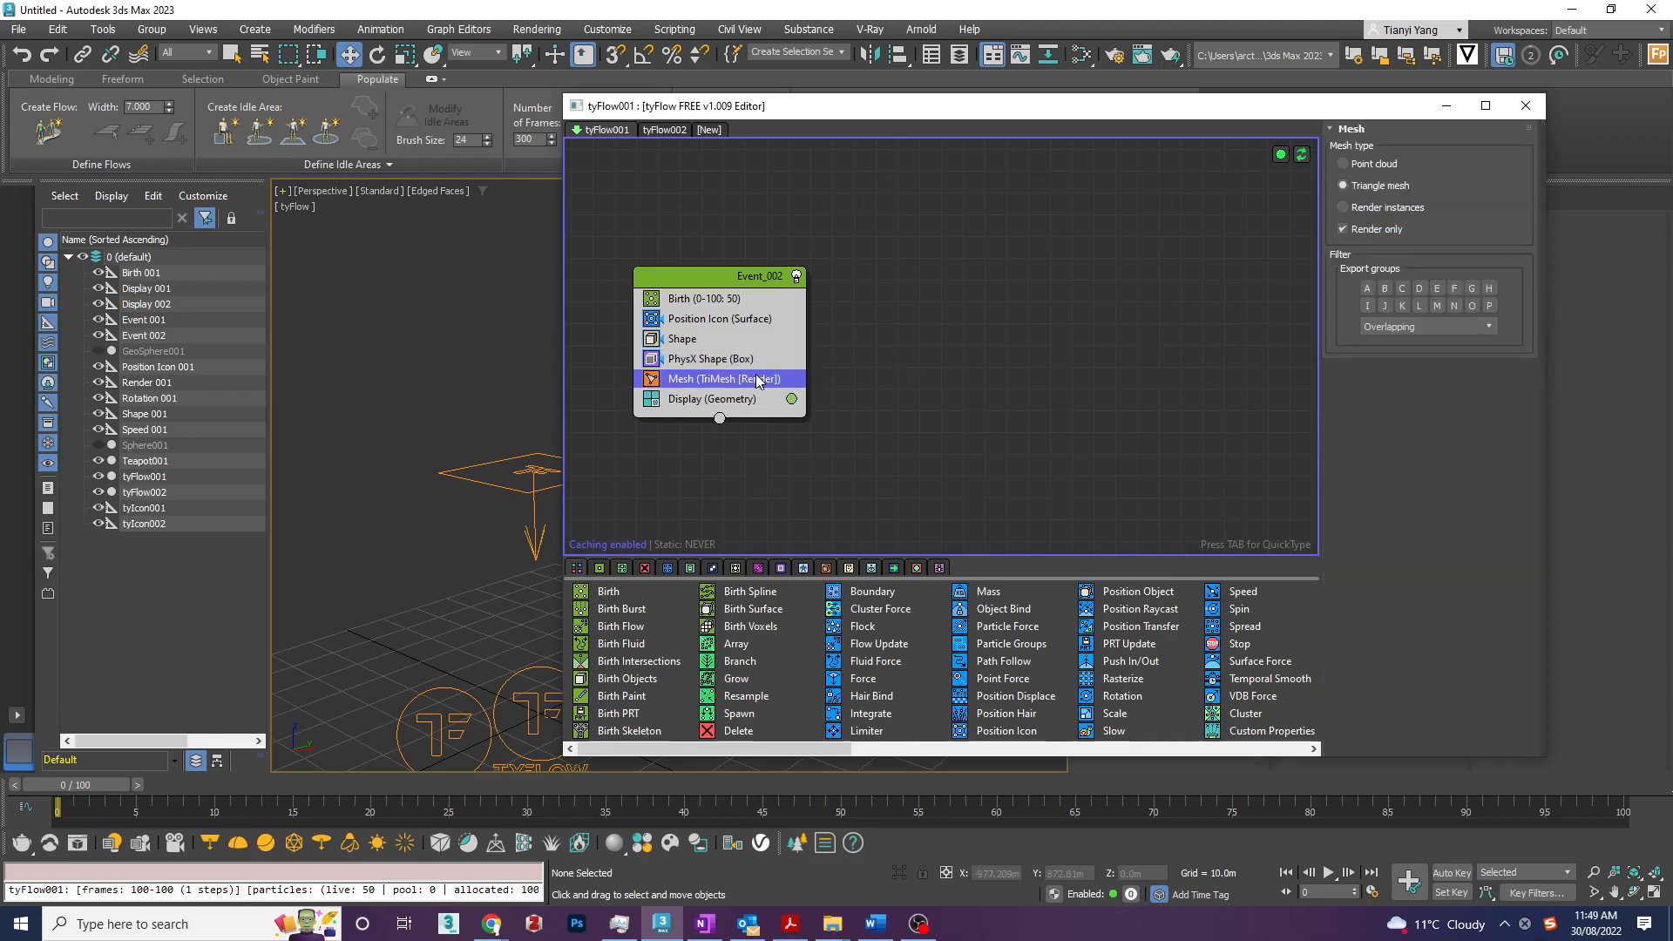